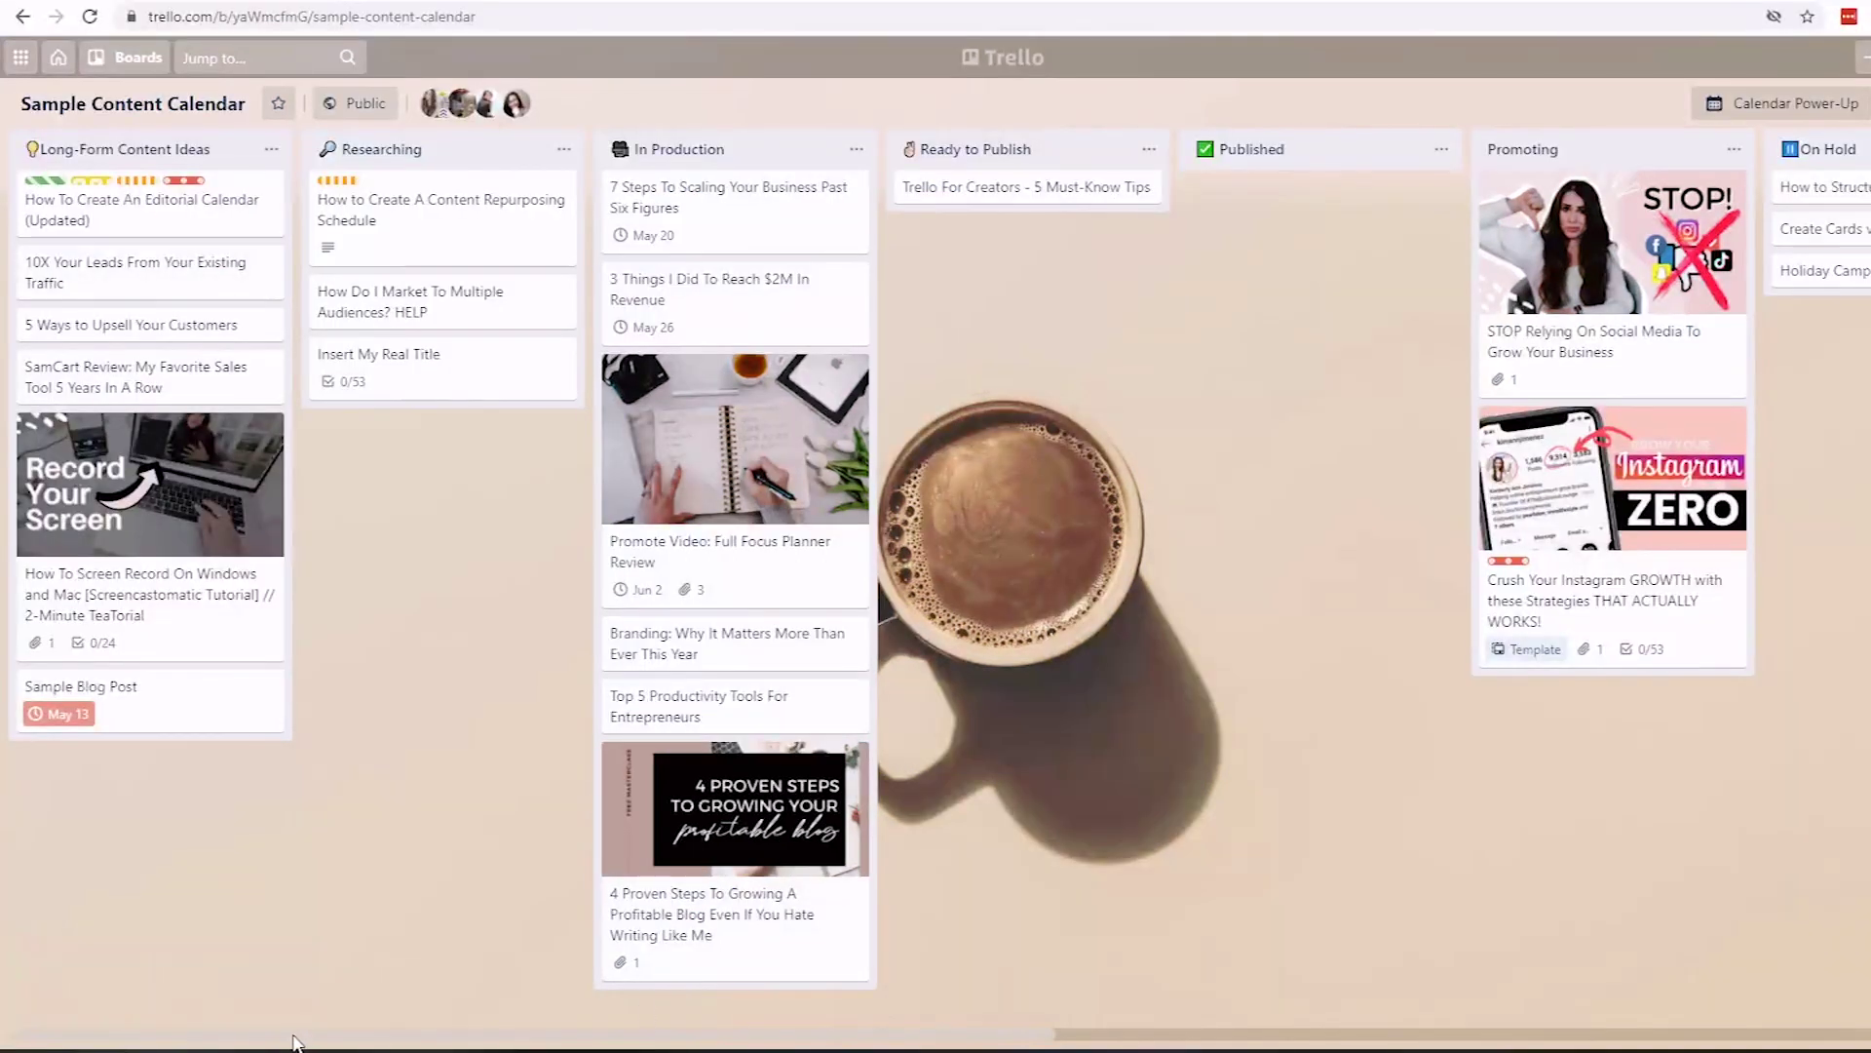
Add a 'How to Create A Content Repurposing Schedule' card to the Long-Form Content Ideas list.
scroll(288, 1040, "right", 10)
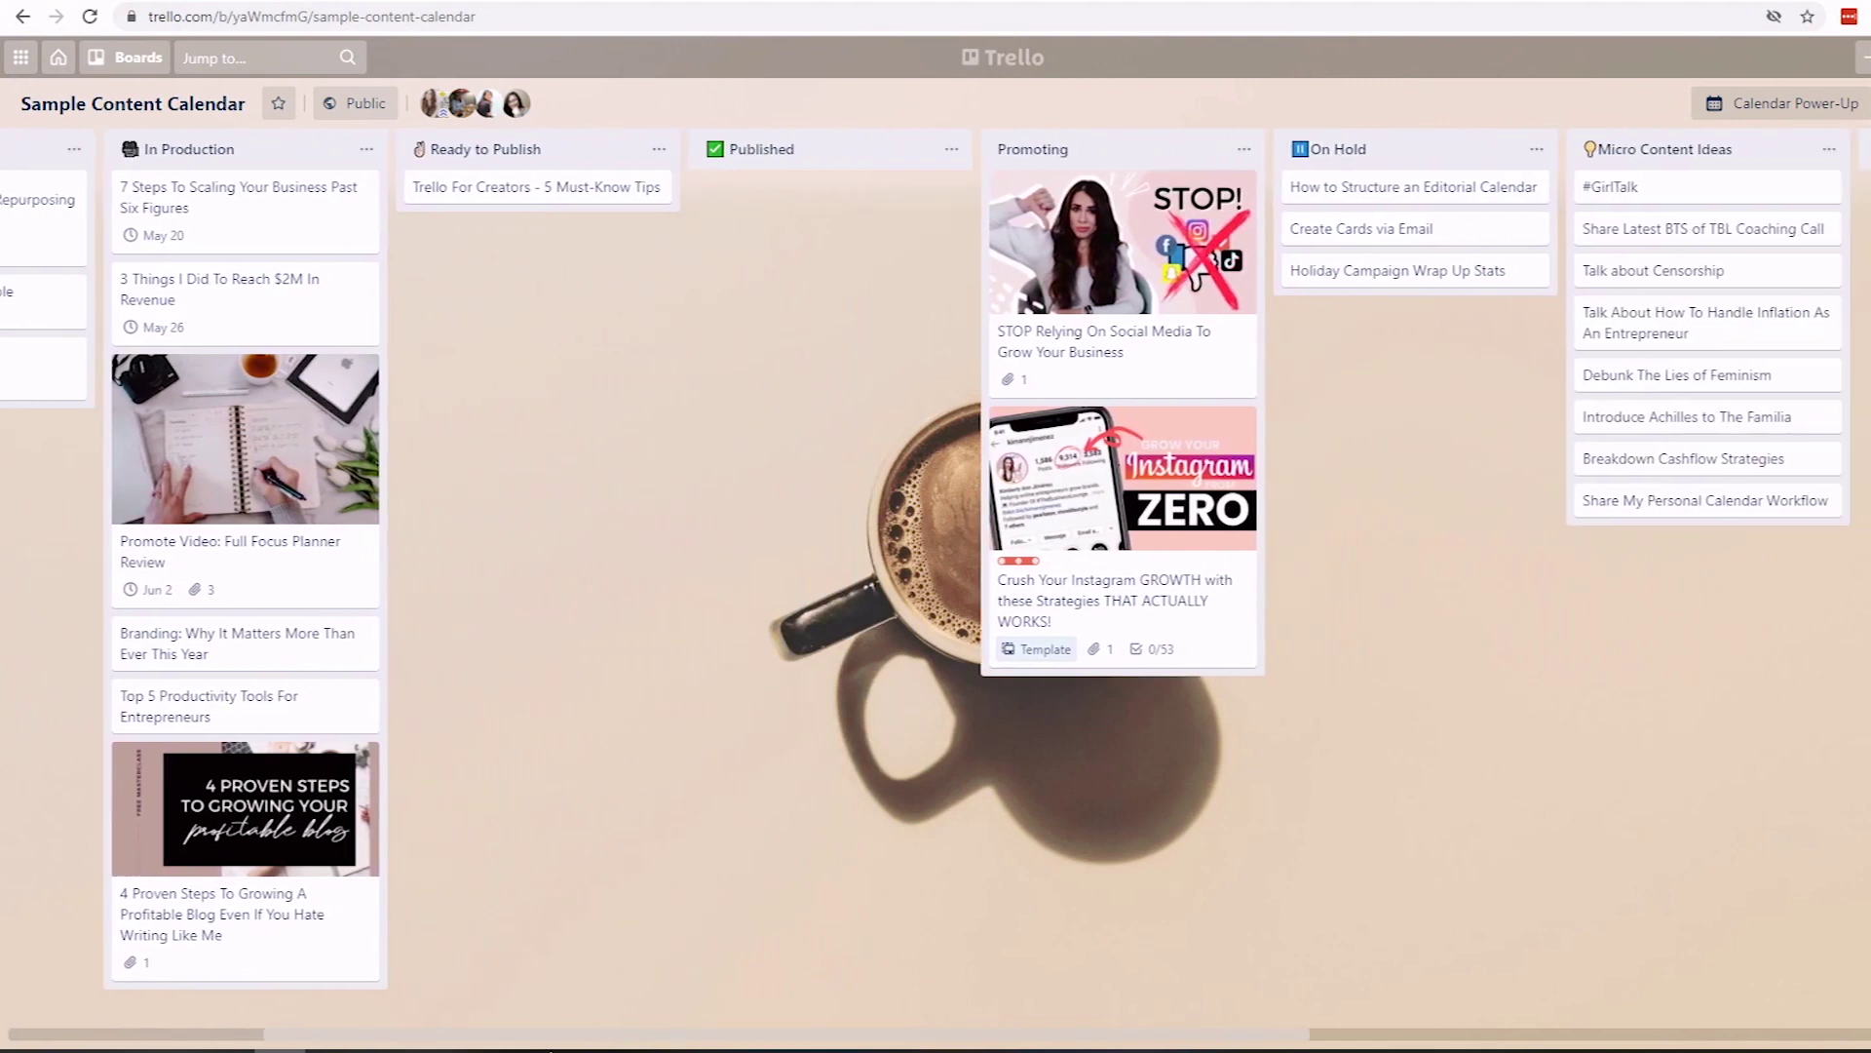
scroll(936, 585, "right", 9)
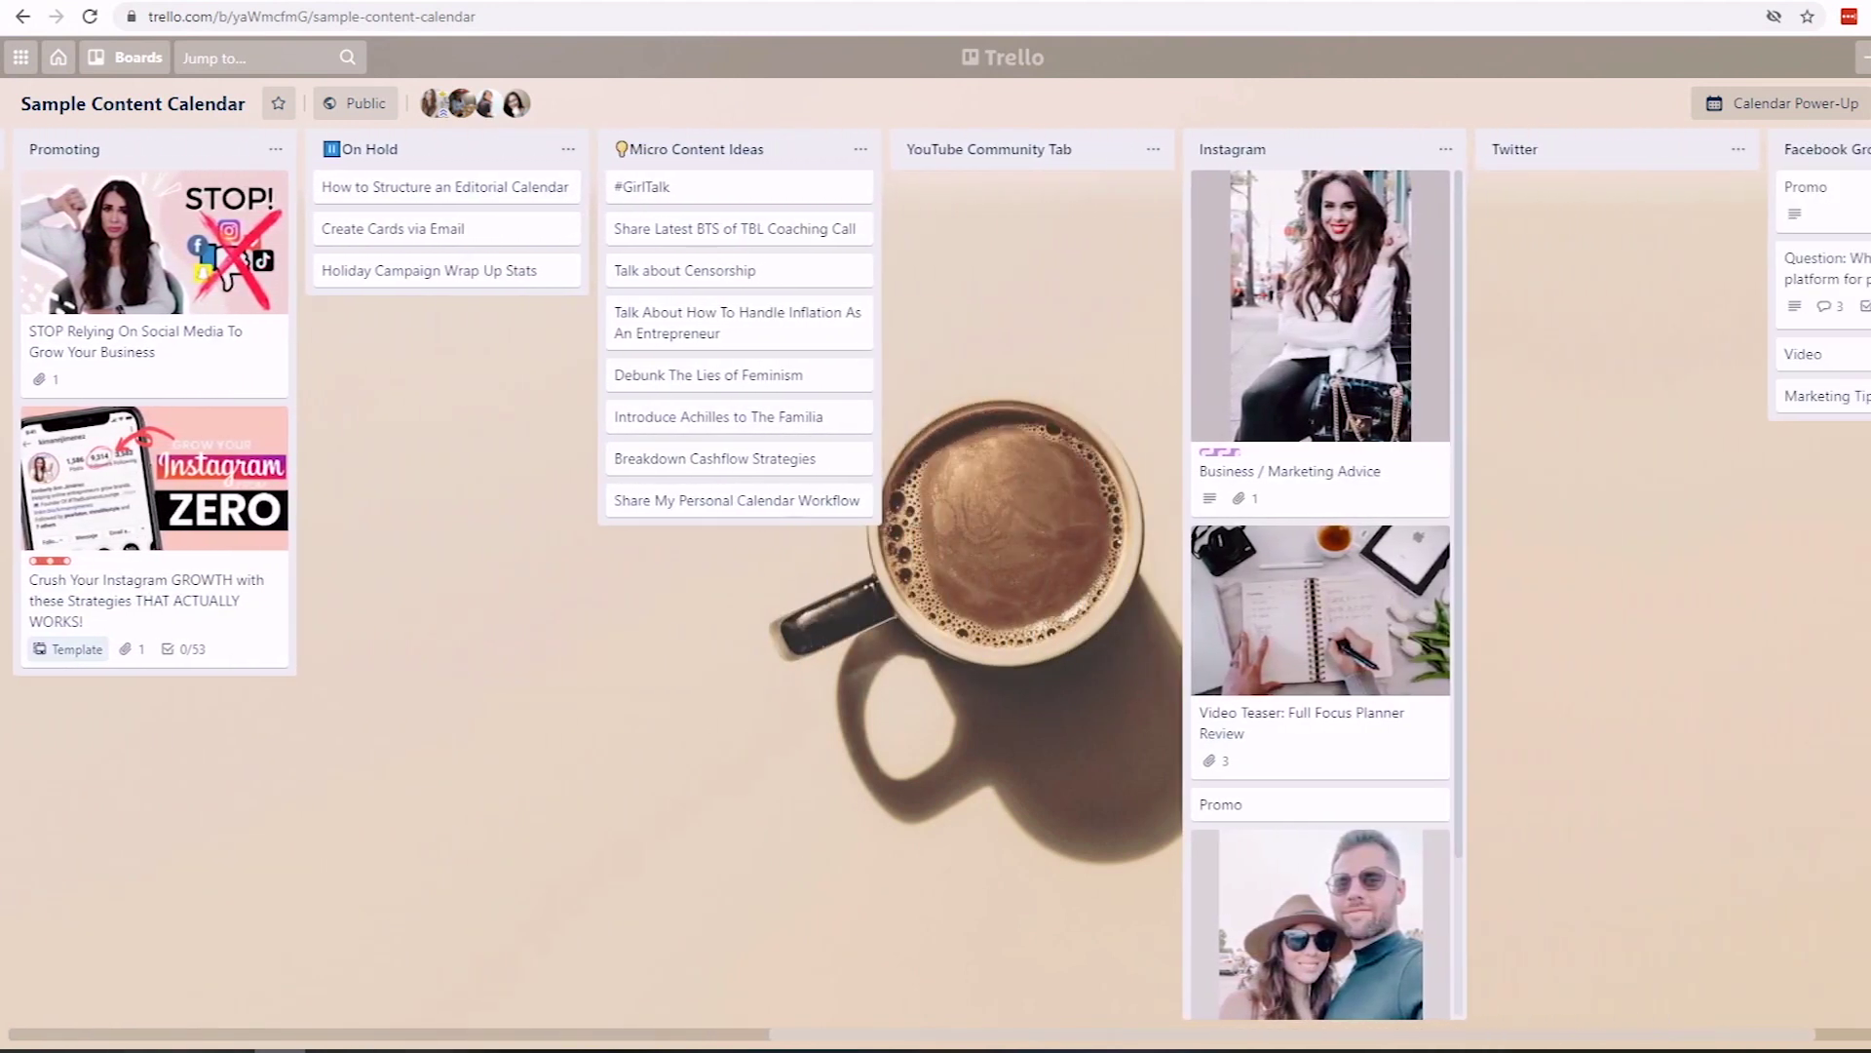
scroll(936, 585, "right", 2)
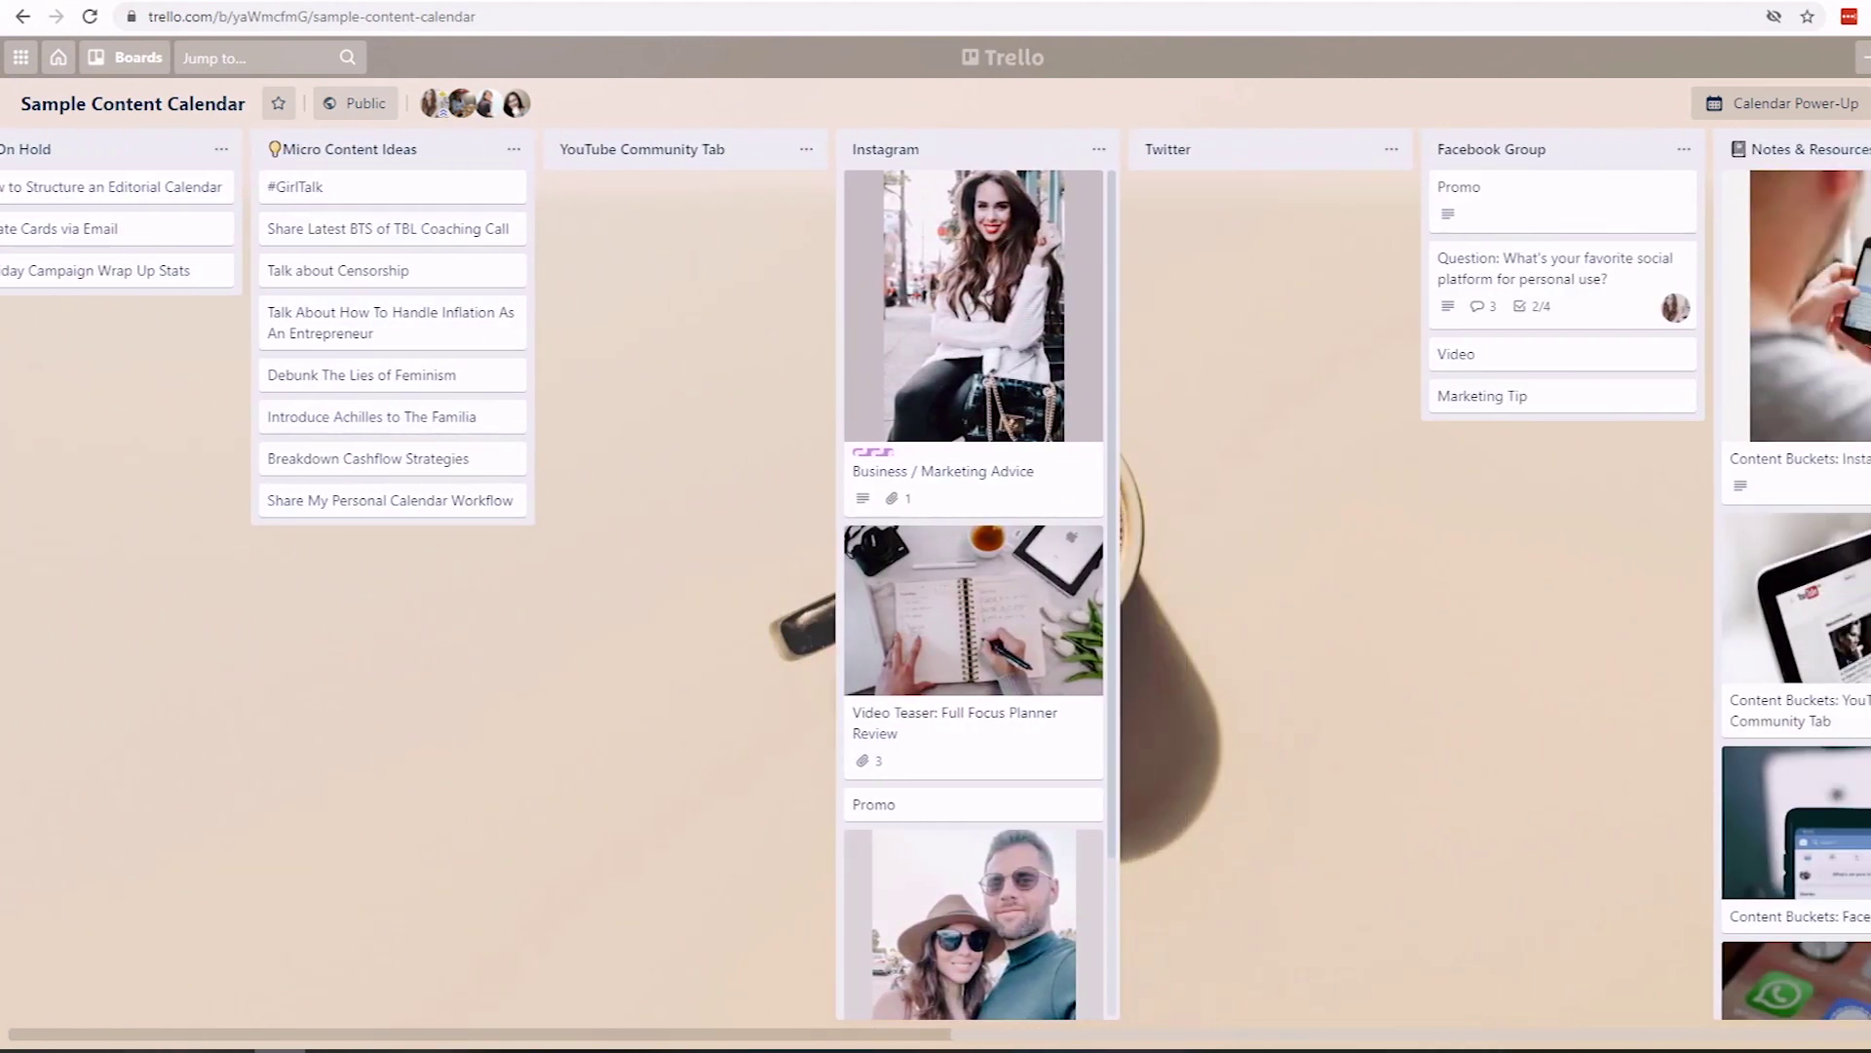
scroll(935, 585, "left", 9)
scroll(936, 584, "left", 10)
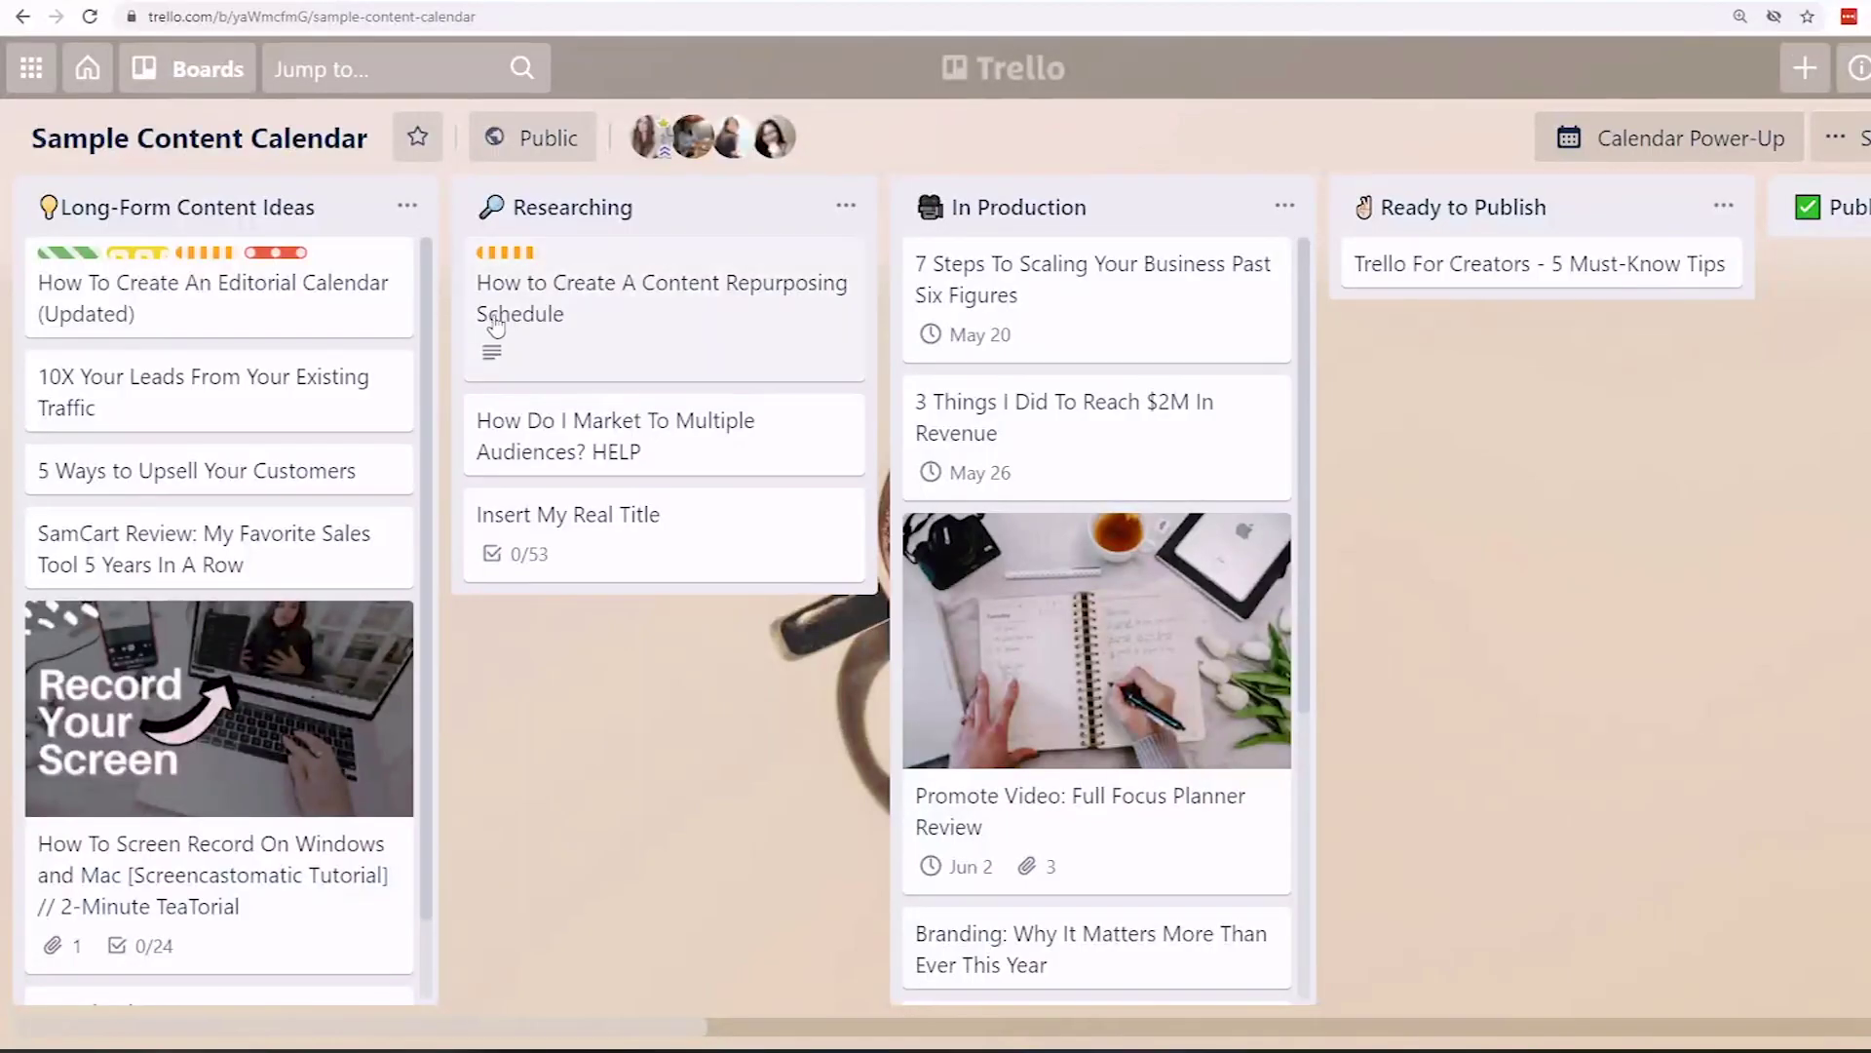
scroll(431, 288, "down", 2)
left_click_drag(431, 346, 432, 255)
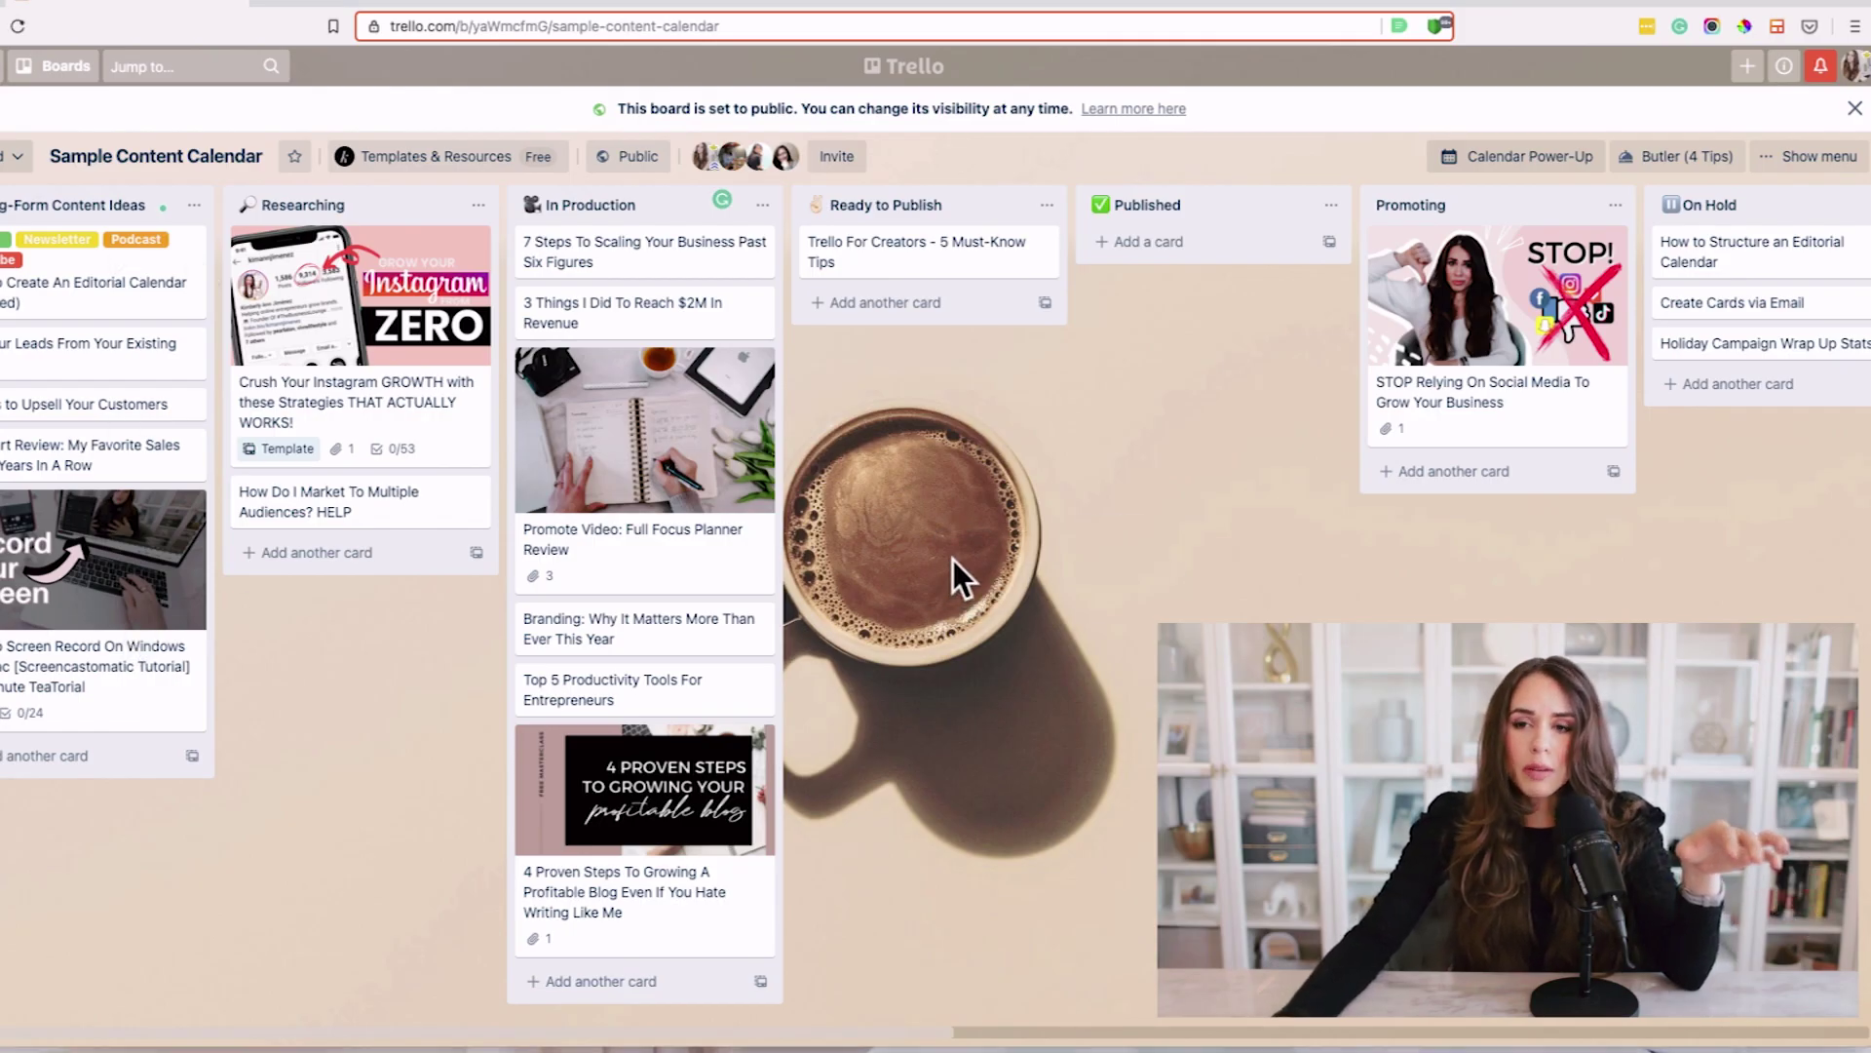
scroll(951, 555, "right", 3)
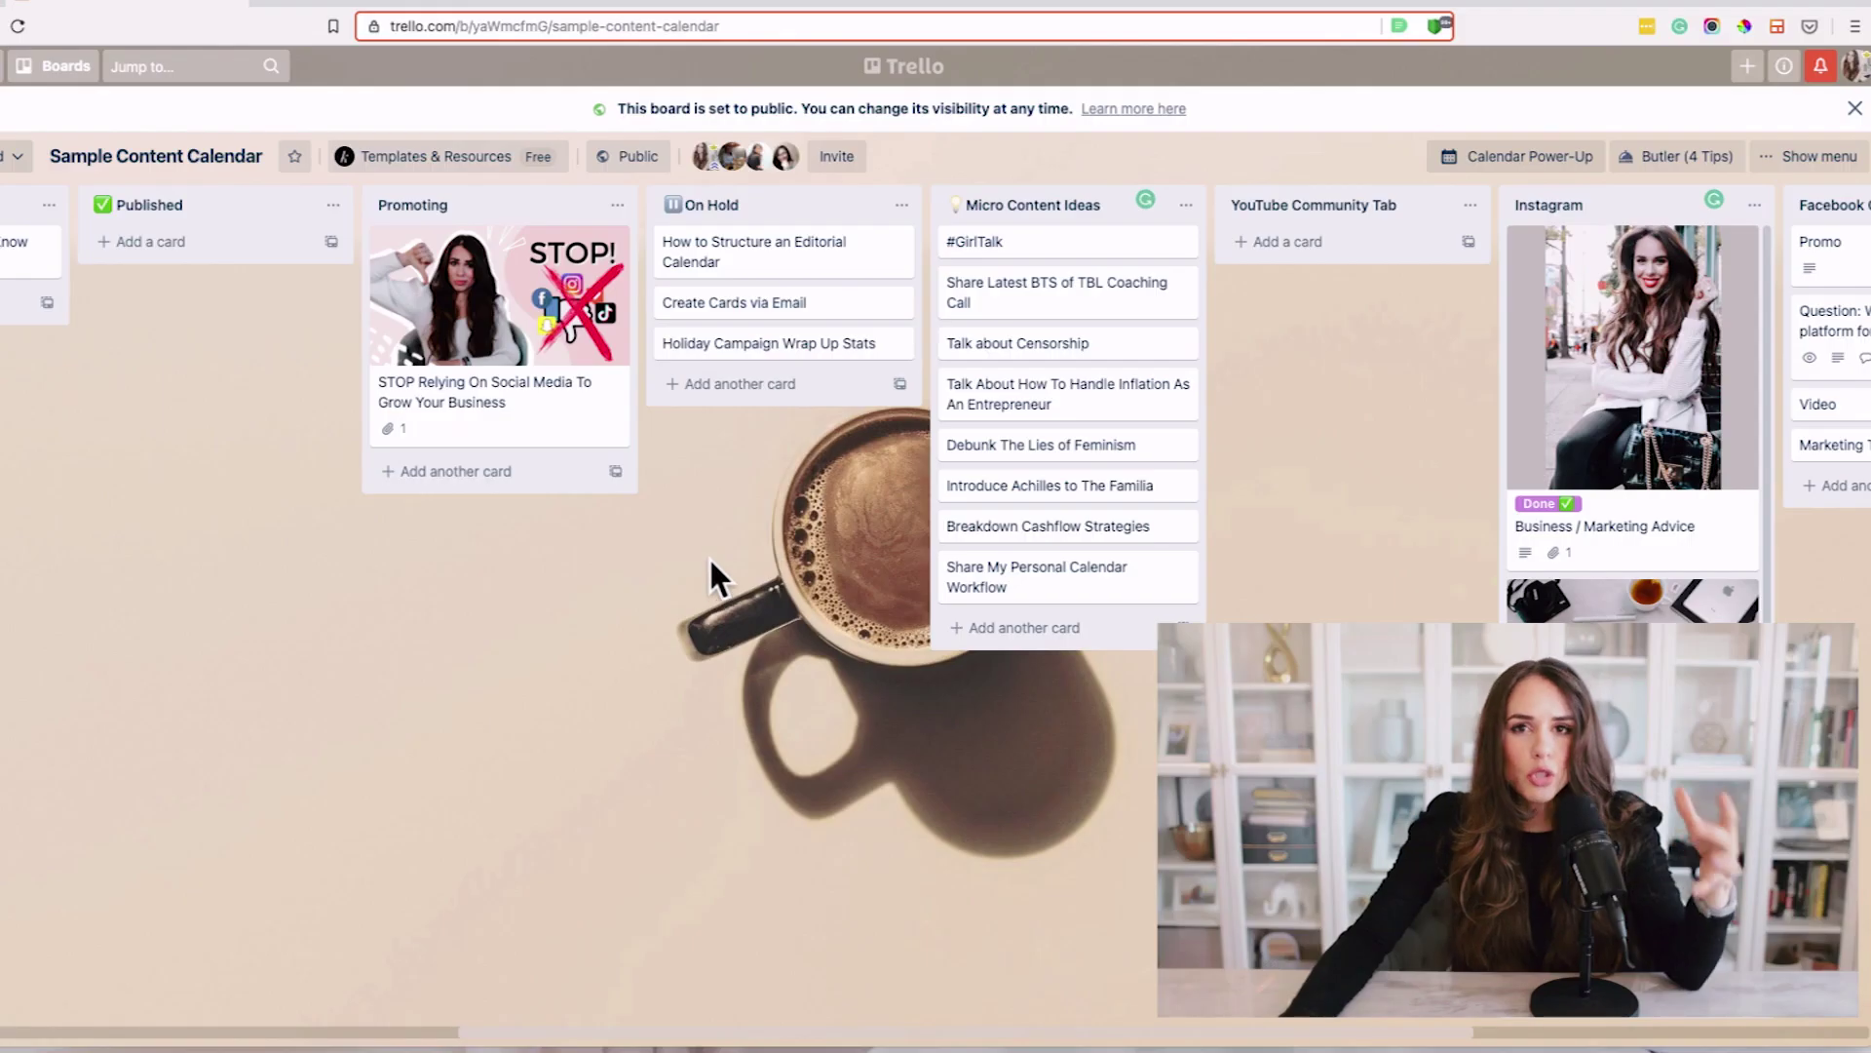
left_click_drag(733, 554, 1357, 534)
left_click_drag(893, 516, 1030, 521)
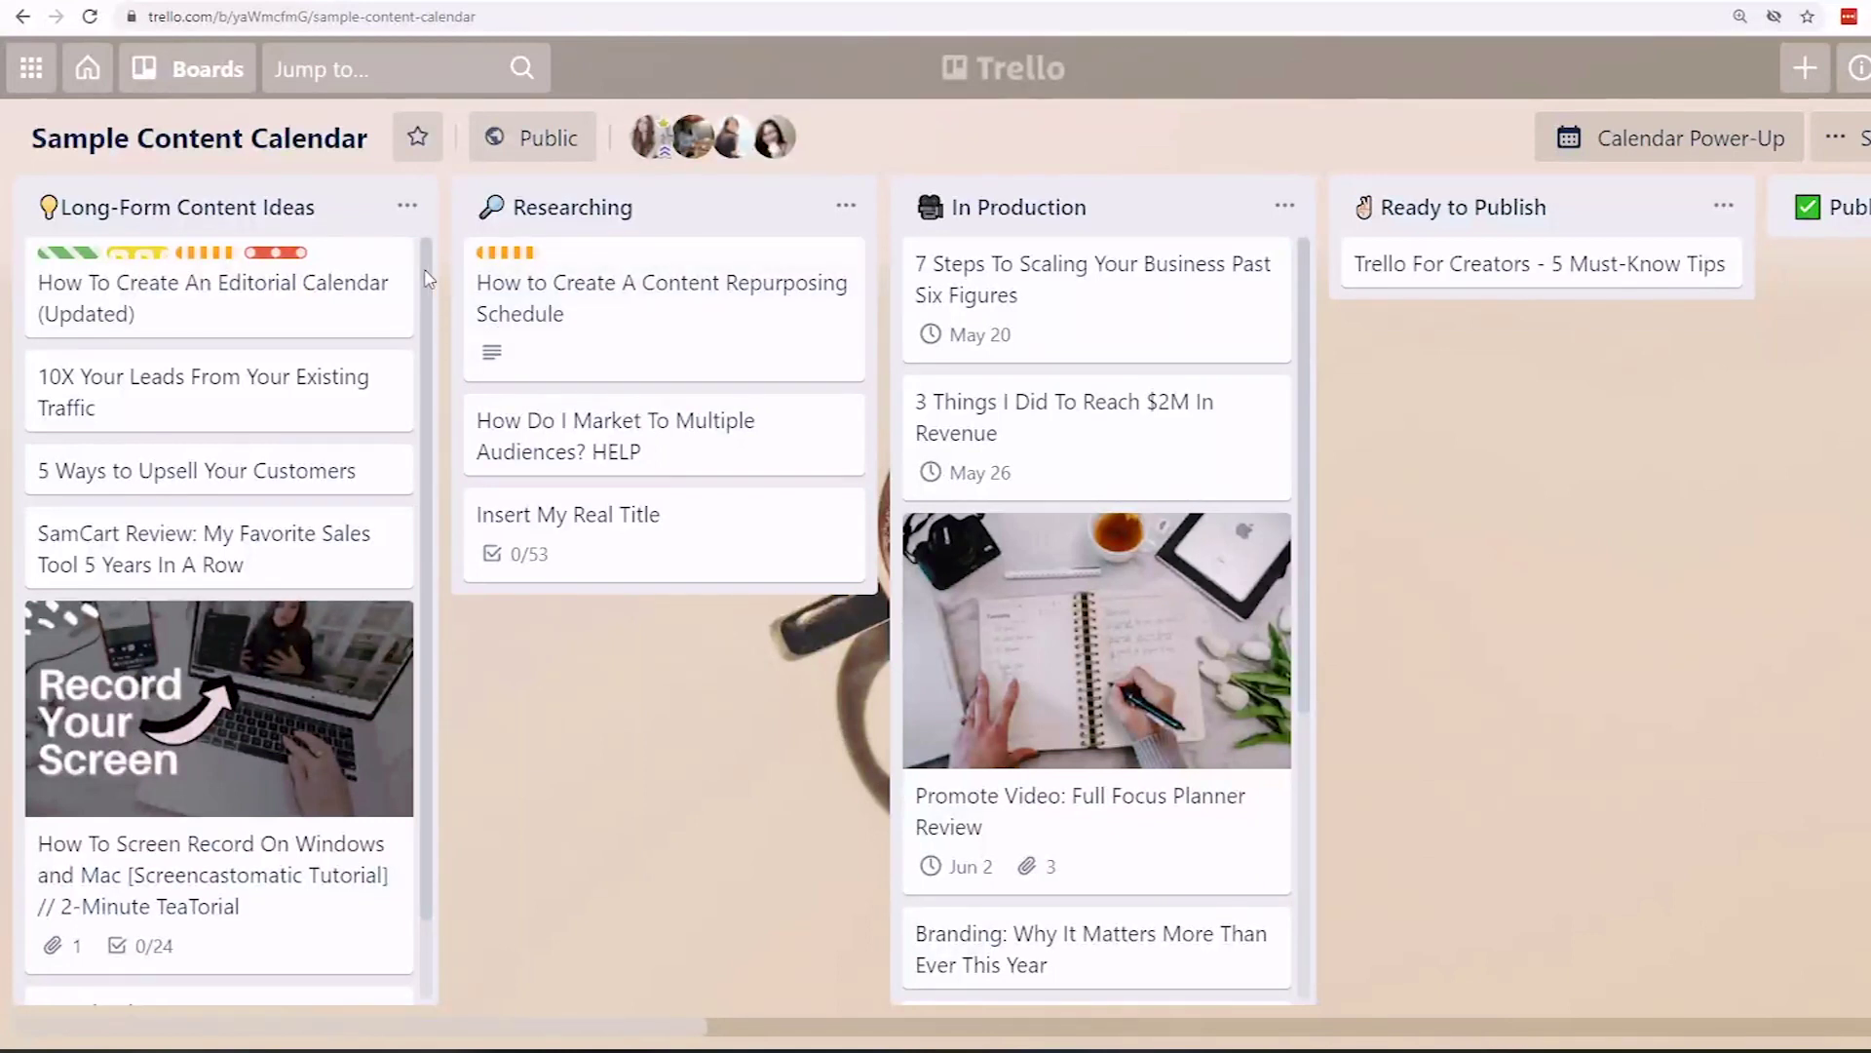
scroll(431, 280, "down", 1)
scroll(440, 409, "up", 1)
scroll(433, 303, "up", 1)
scroll(433, 258, "down", 2)
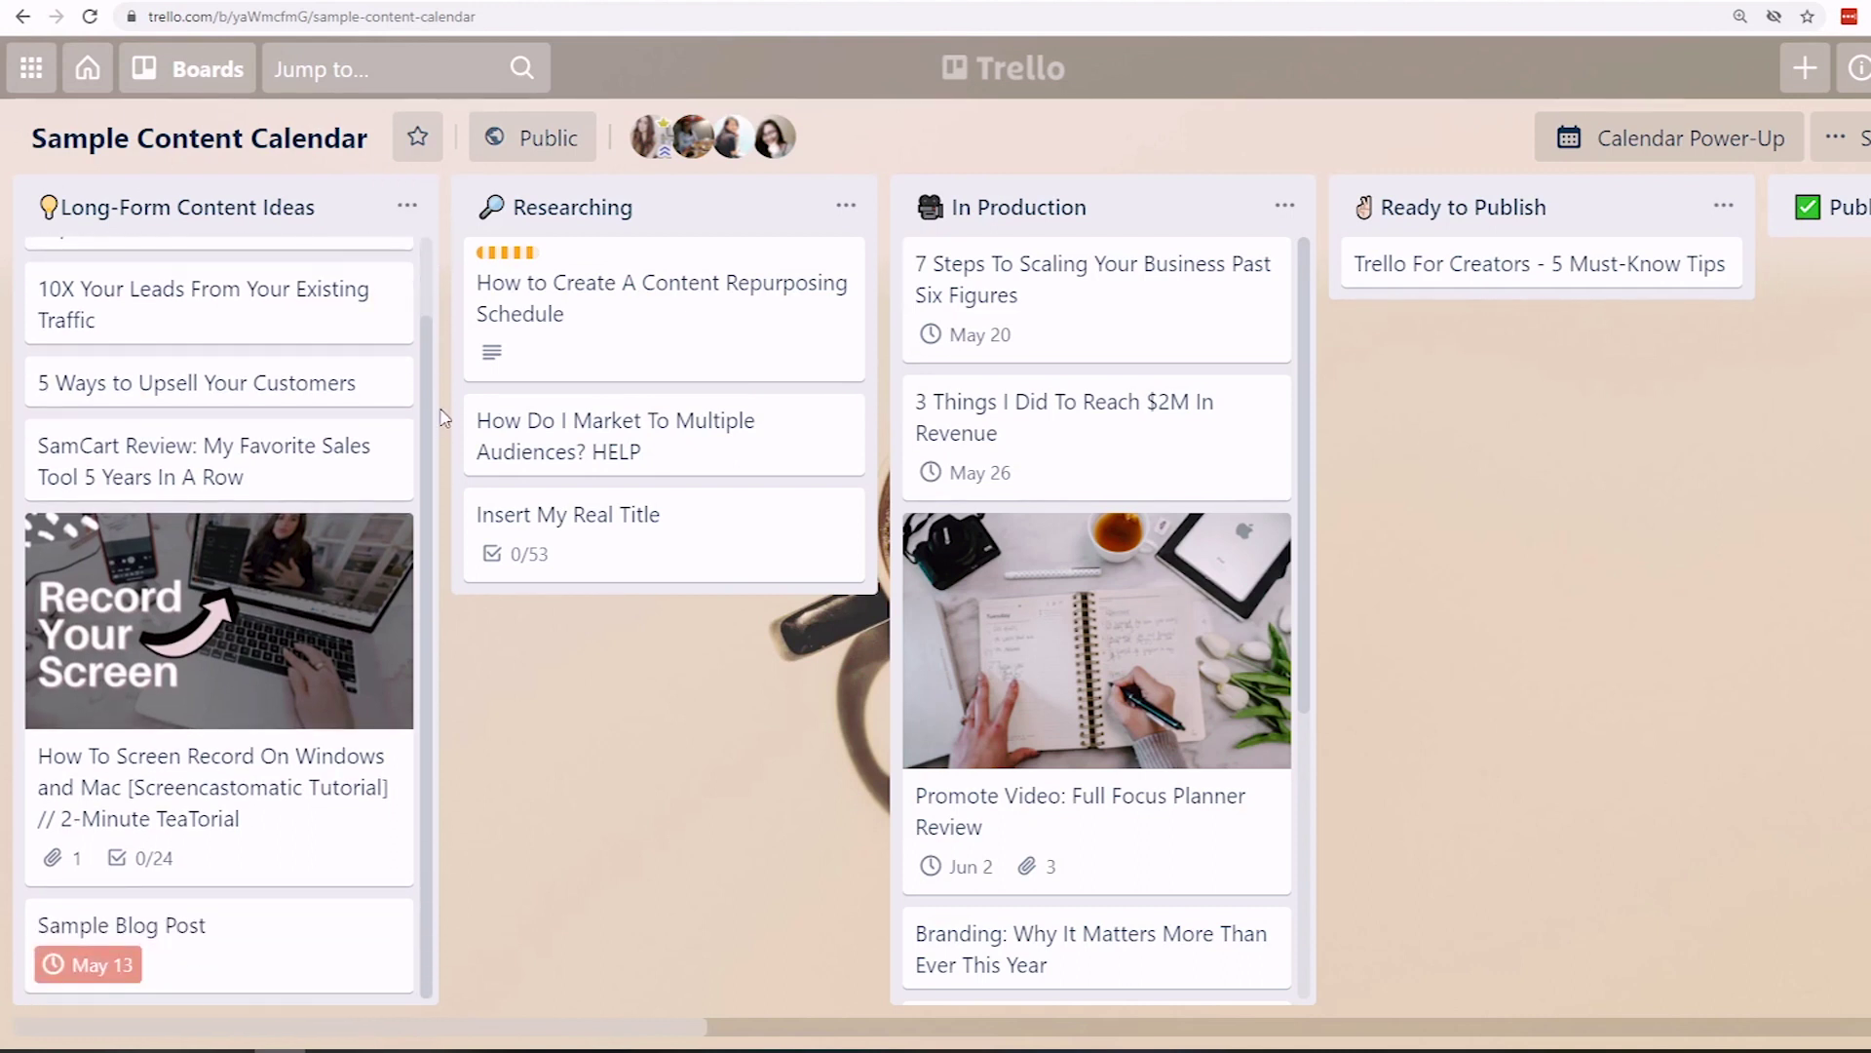
scroll(441, 287, "up", 2)
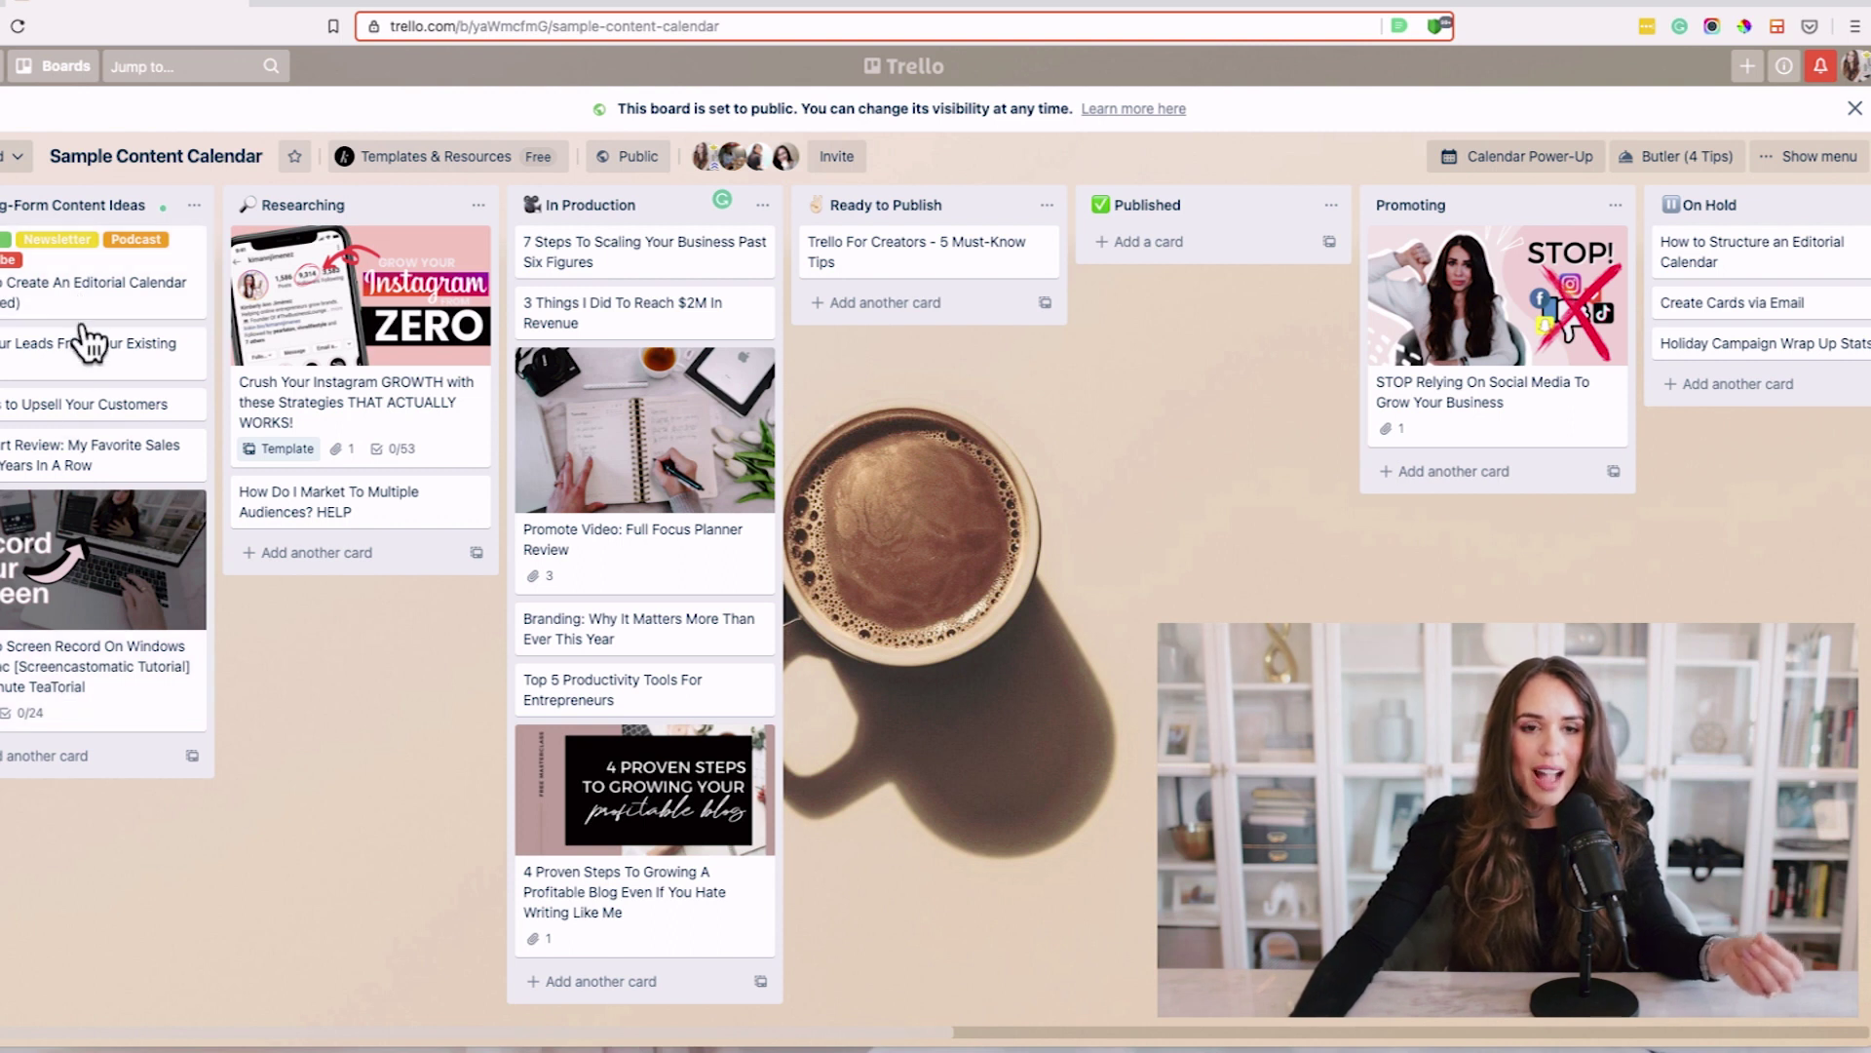
left_click(83, 758)
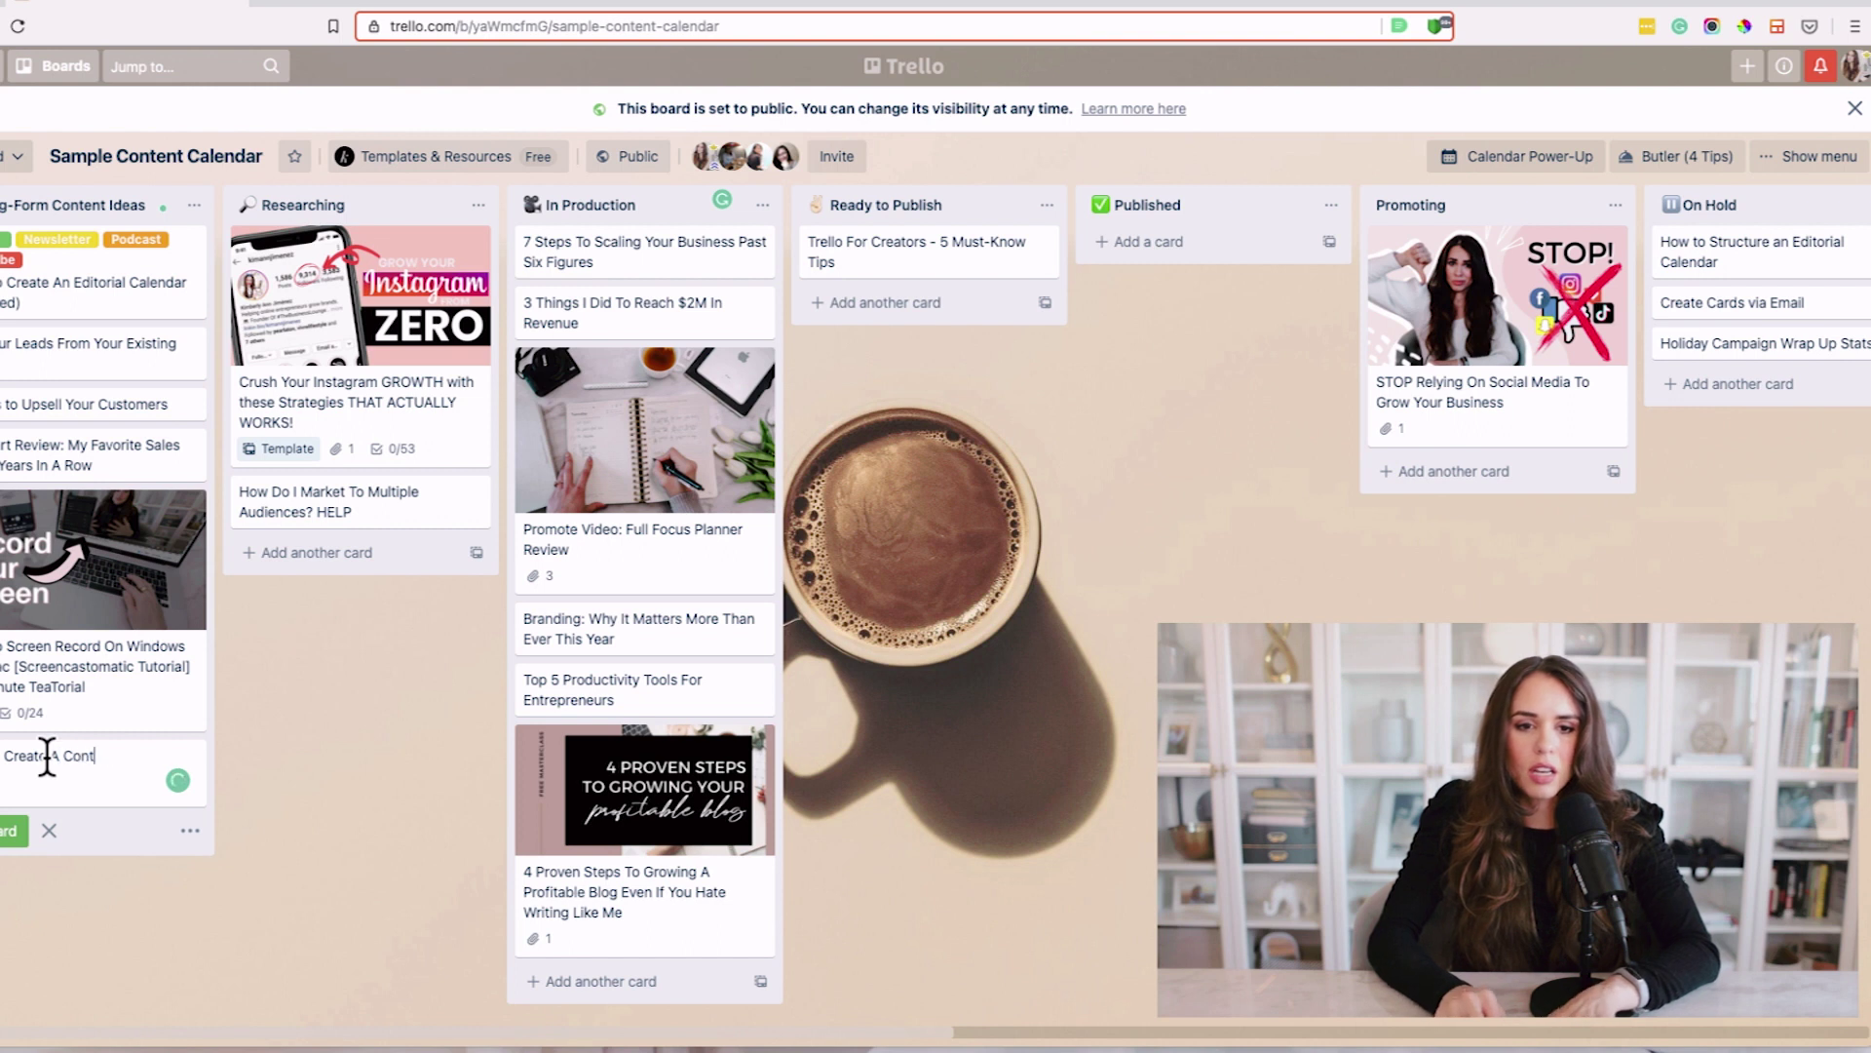
type("osing Schedule")
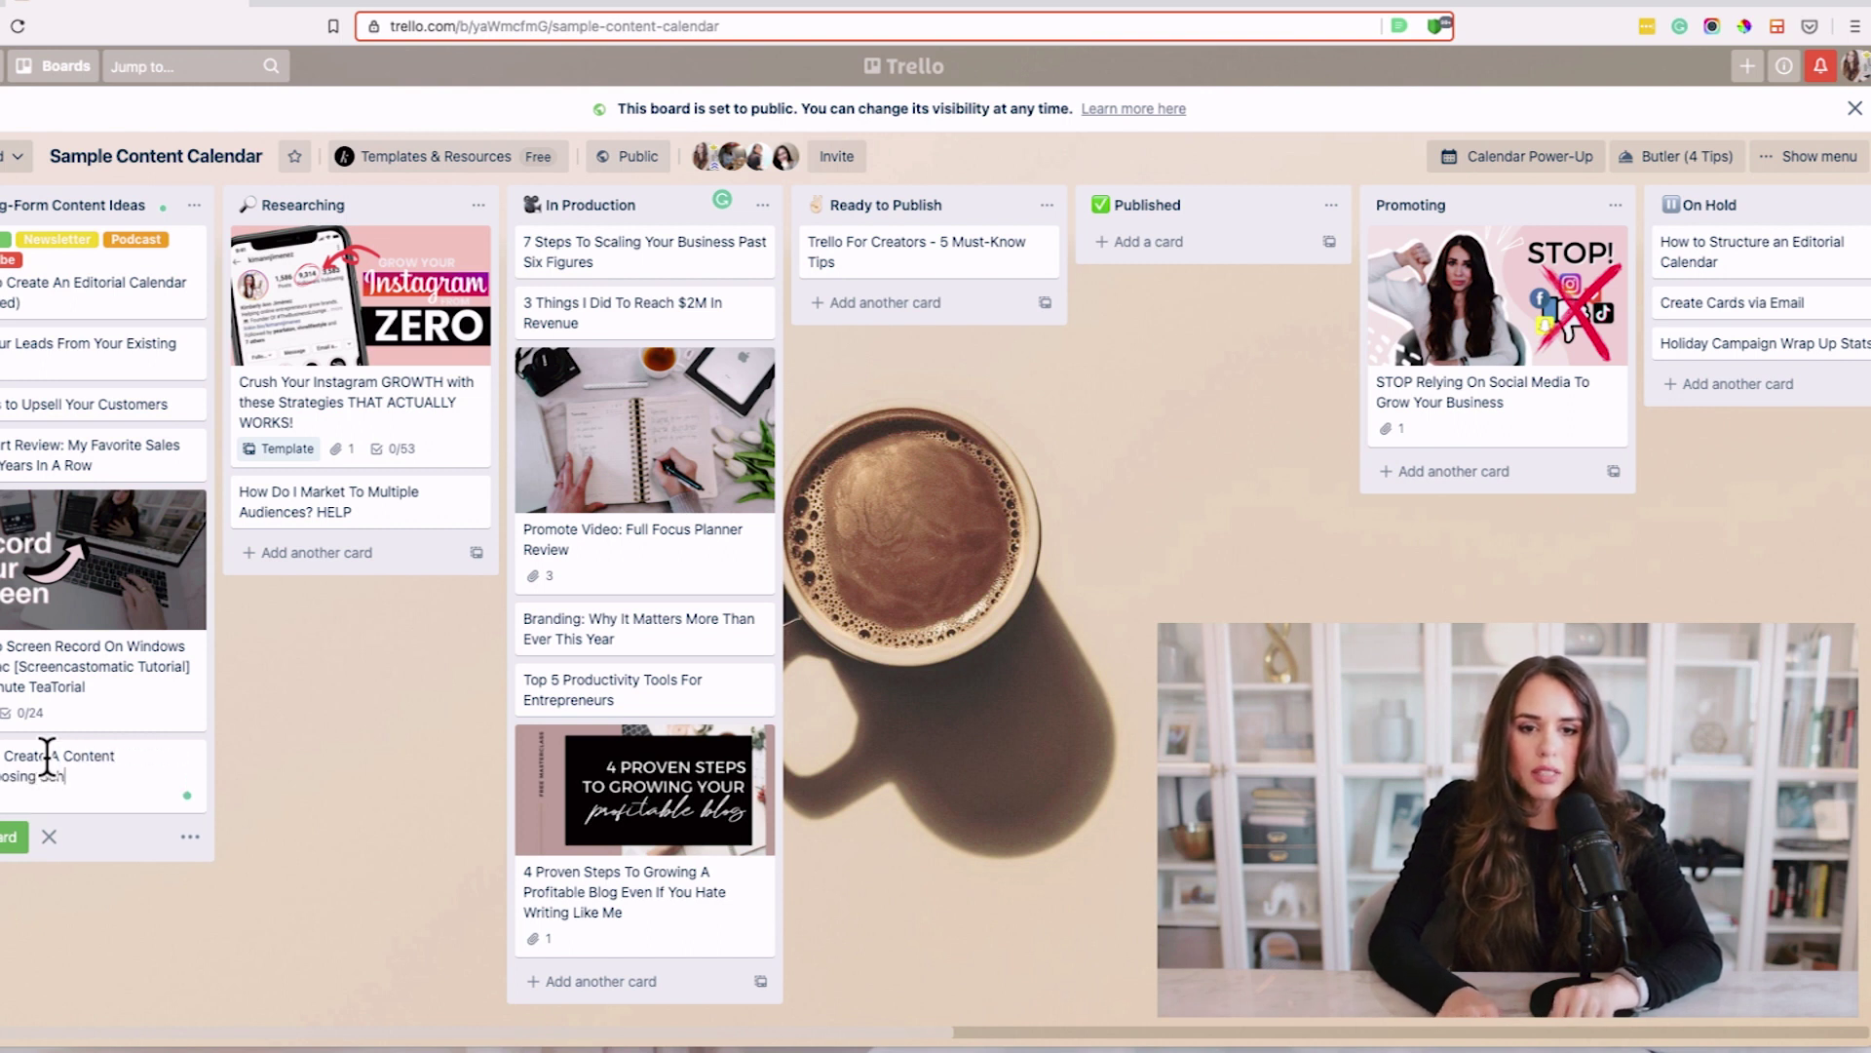
key("Return")
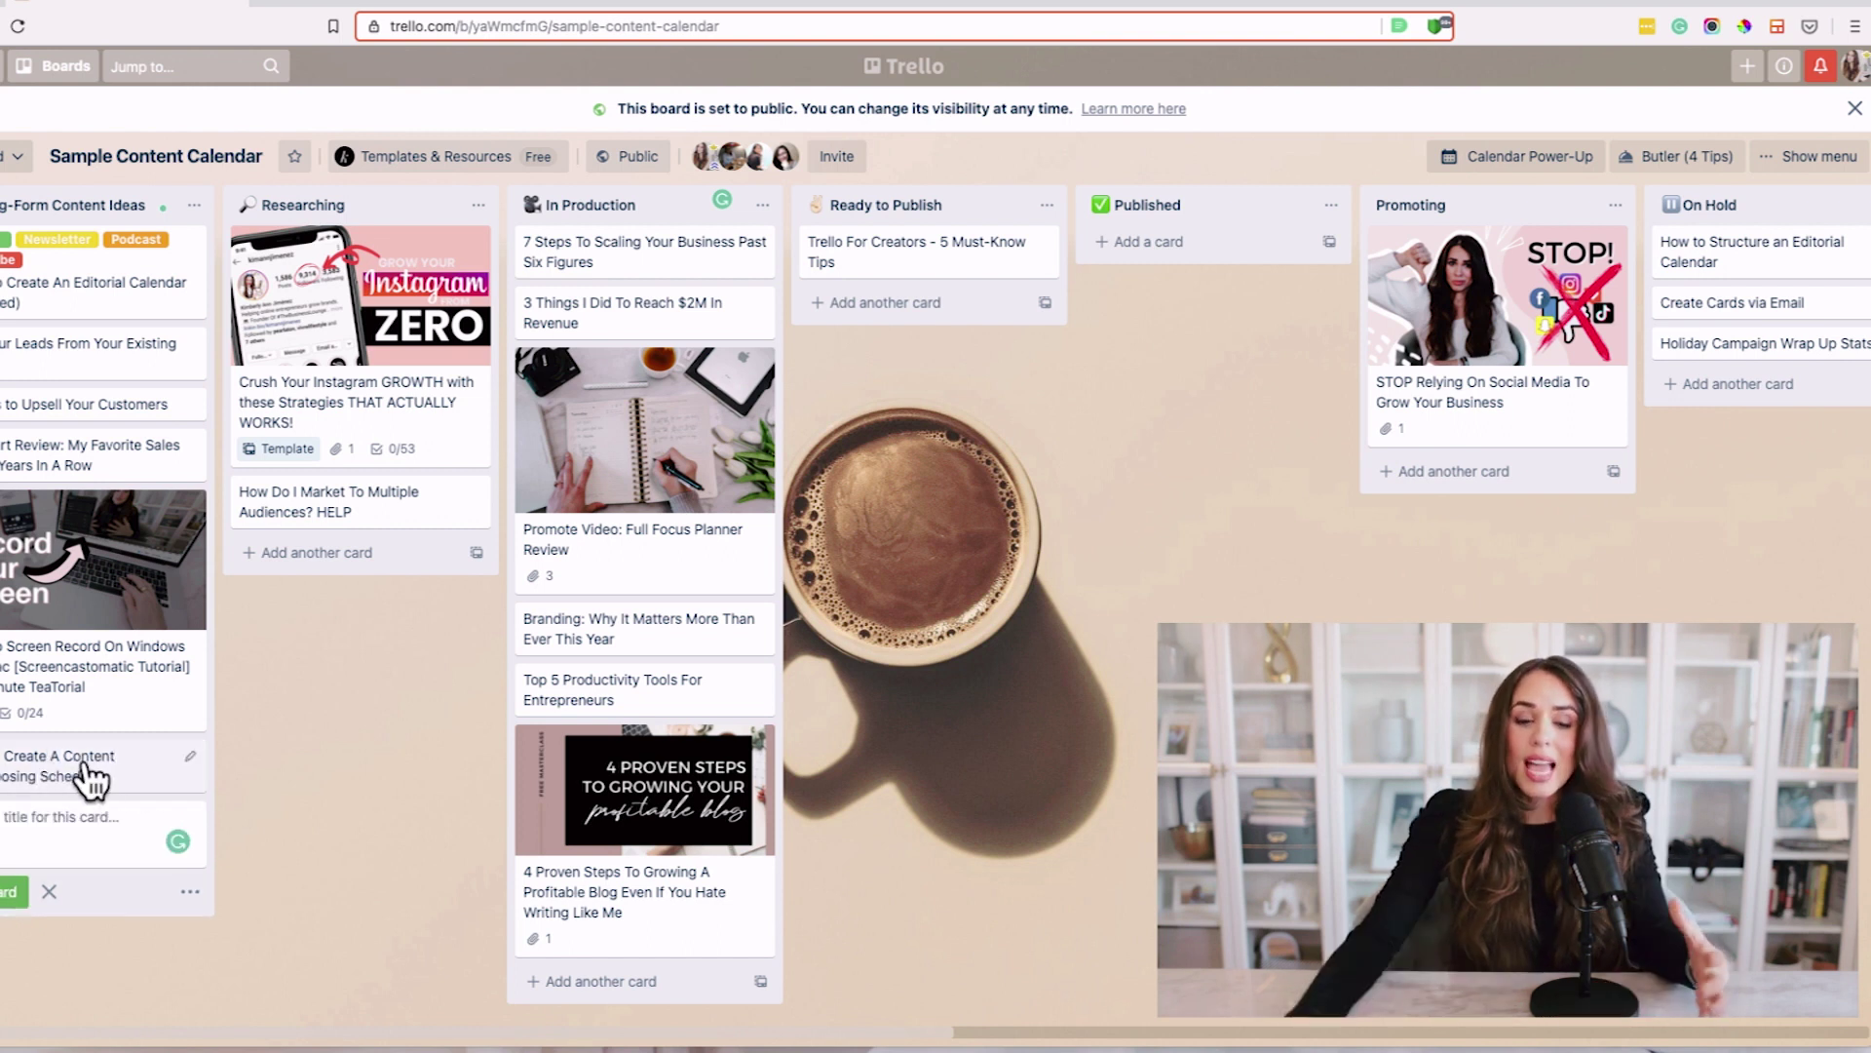
Apply the Podcast label to the new card and open its details.
left_click(190, 758)
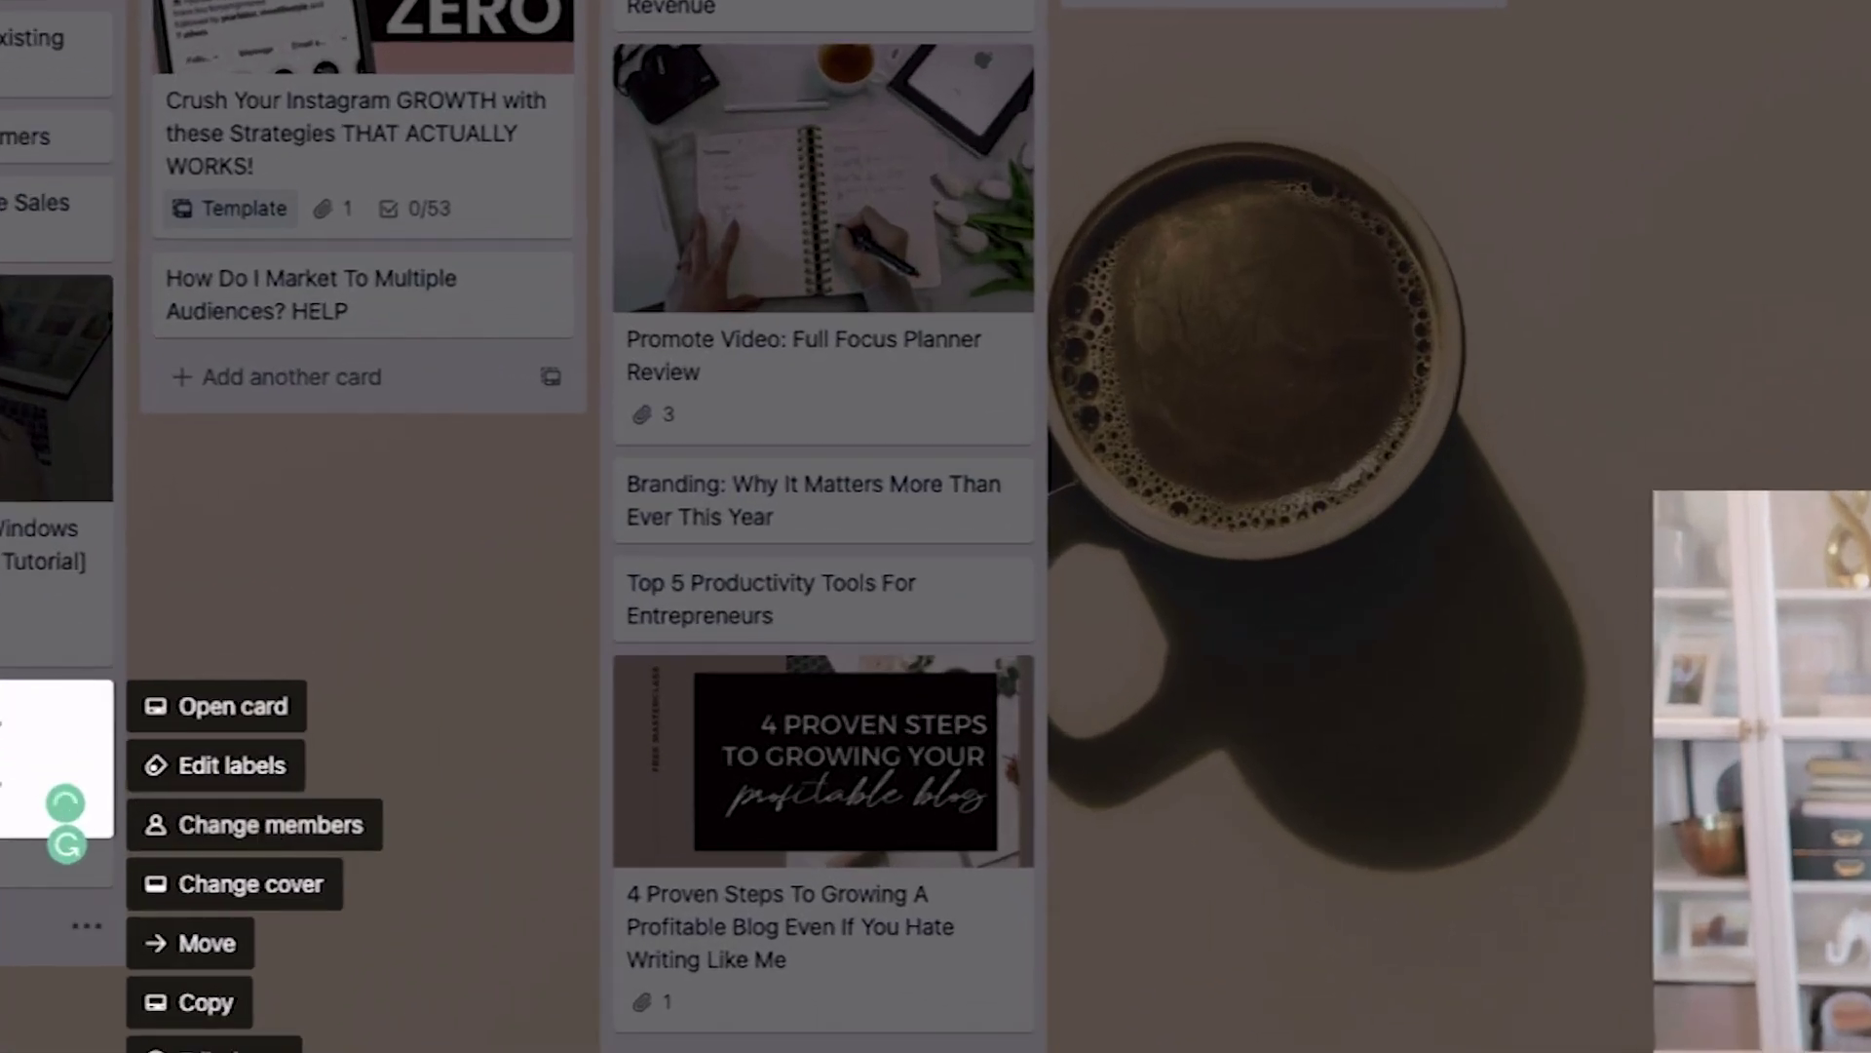
left_click(195, 780)
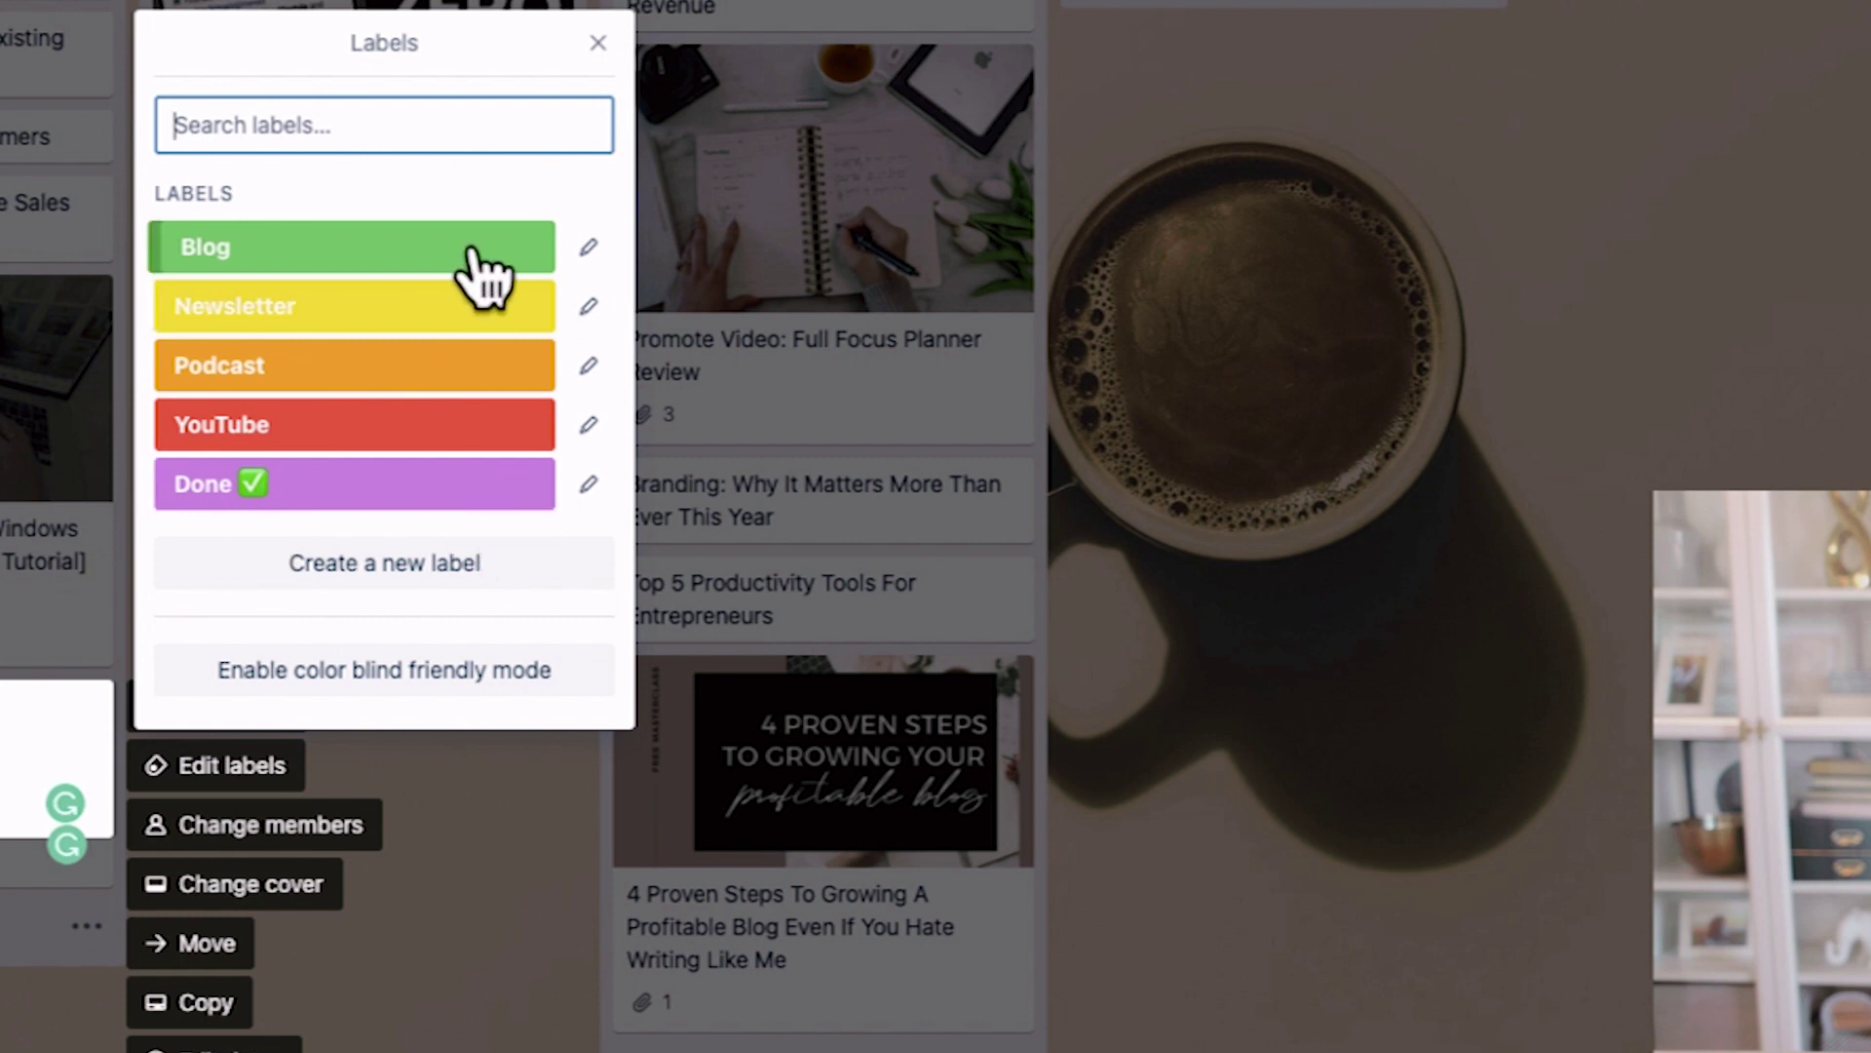
left_click(405, 368)
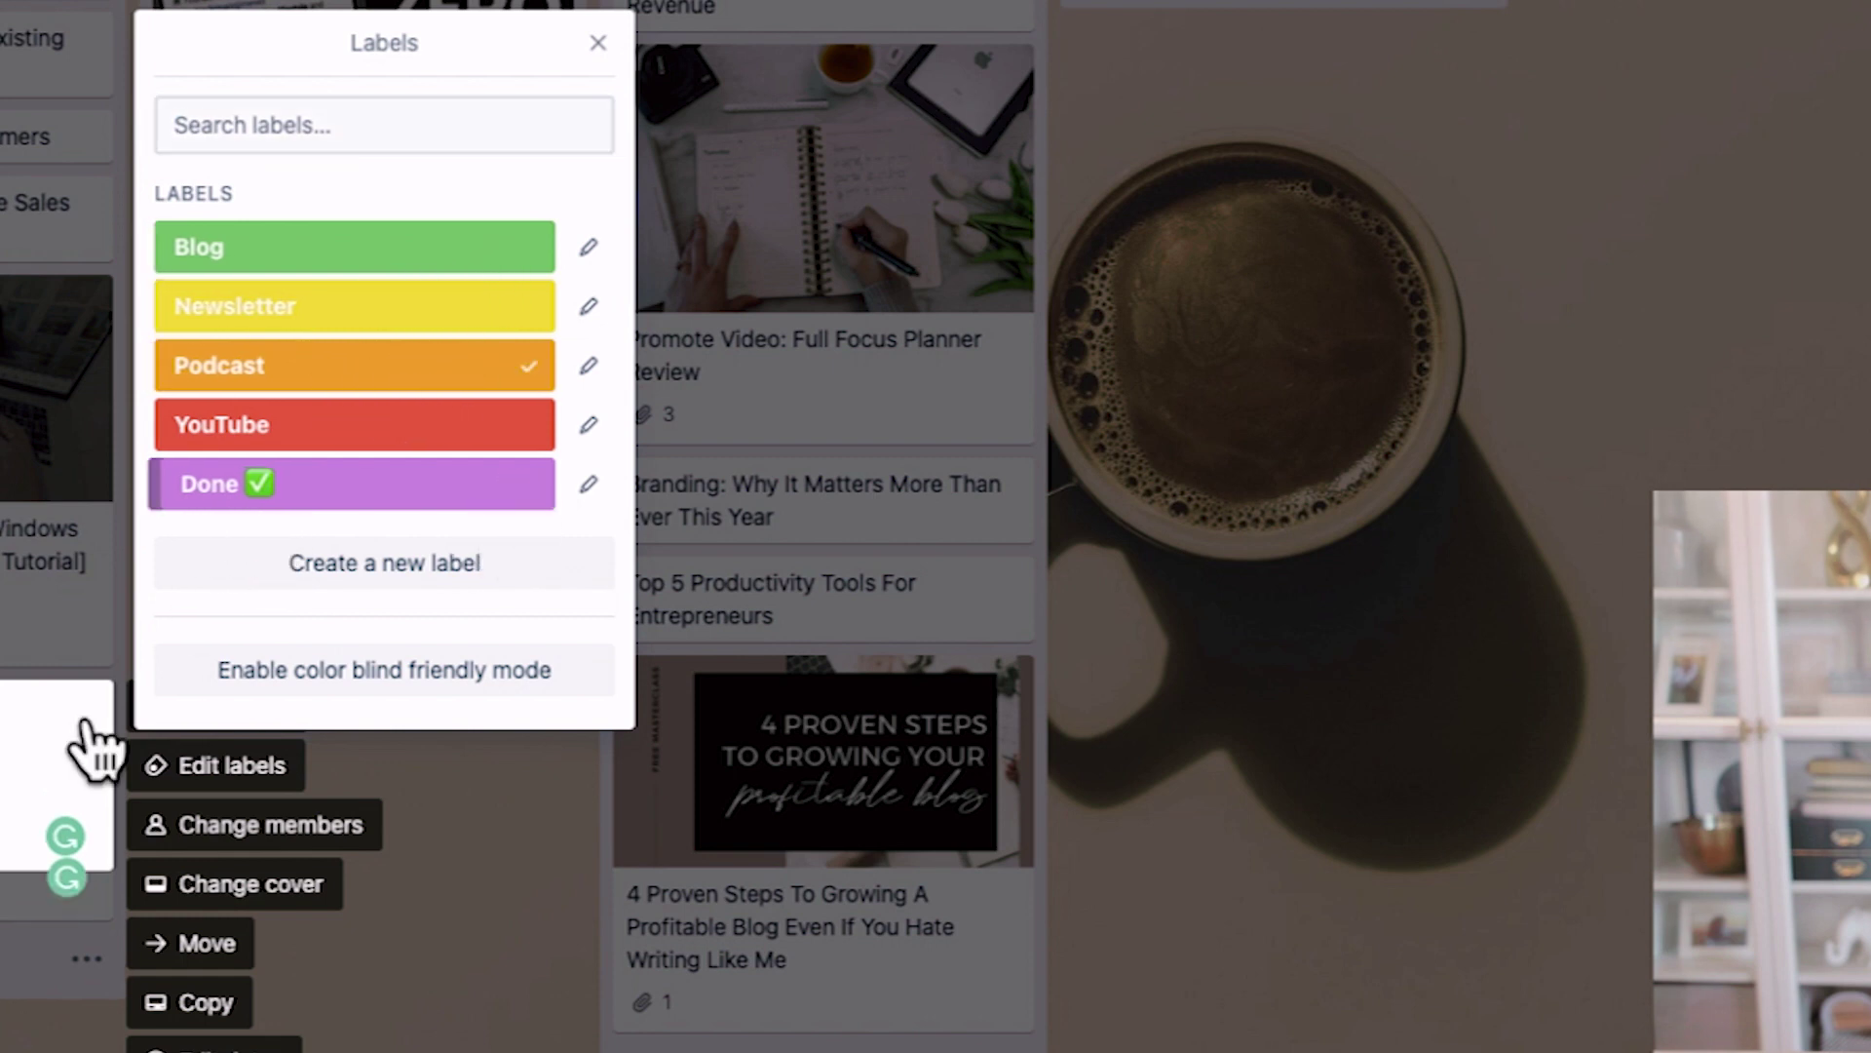
key("Escape")
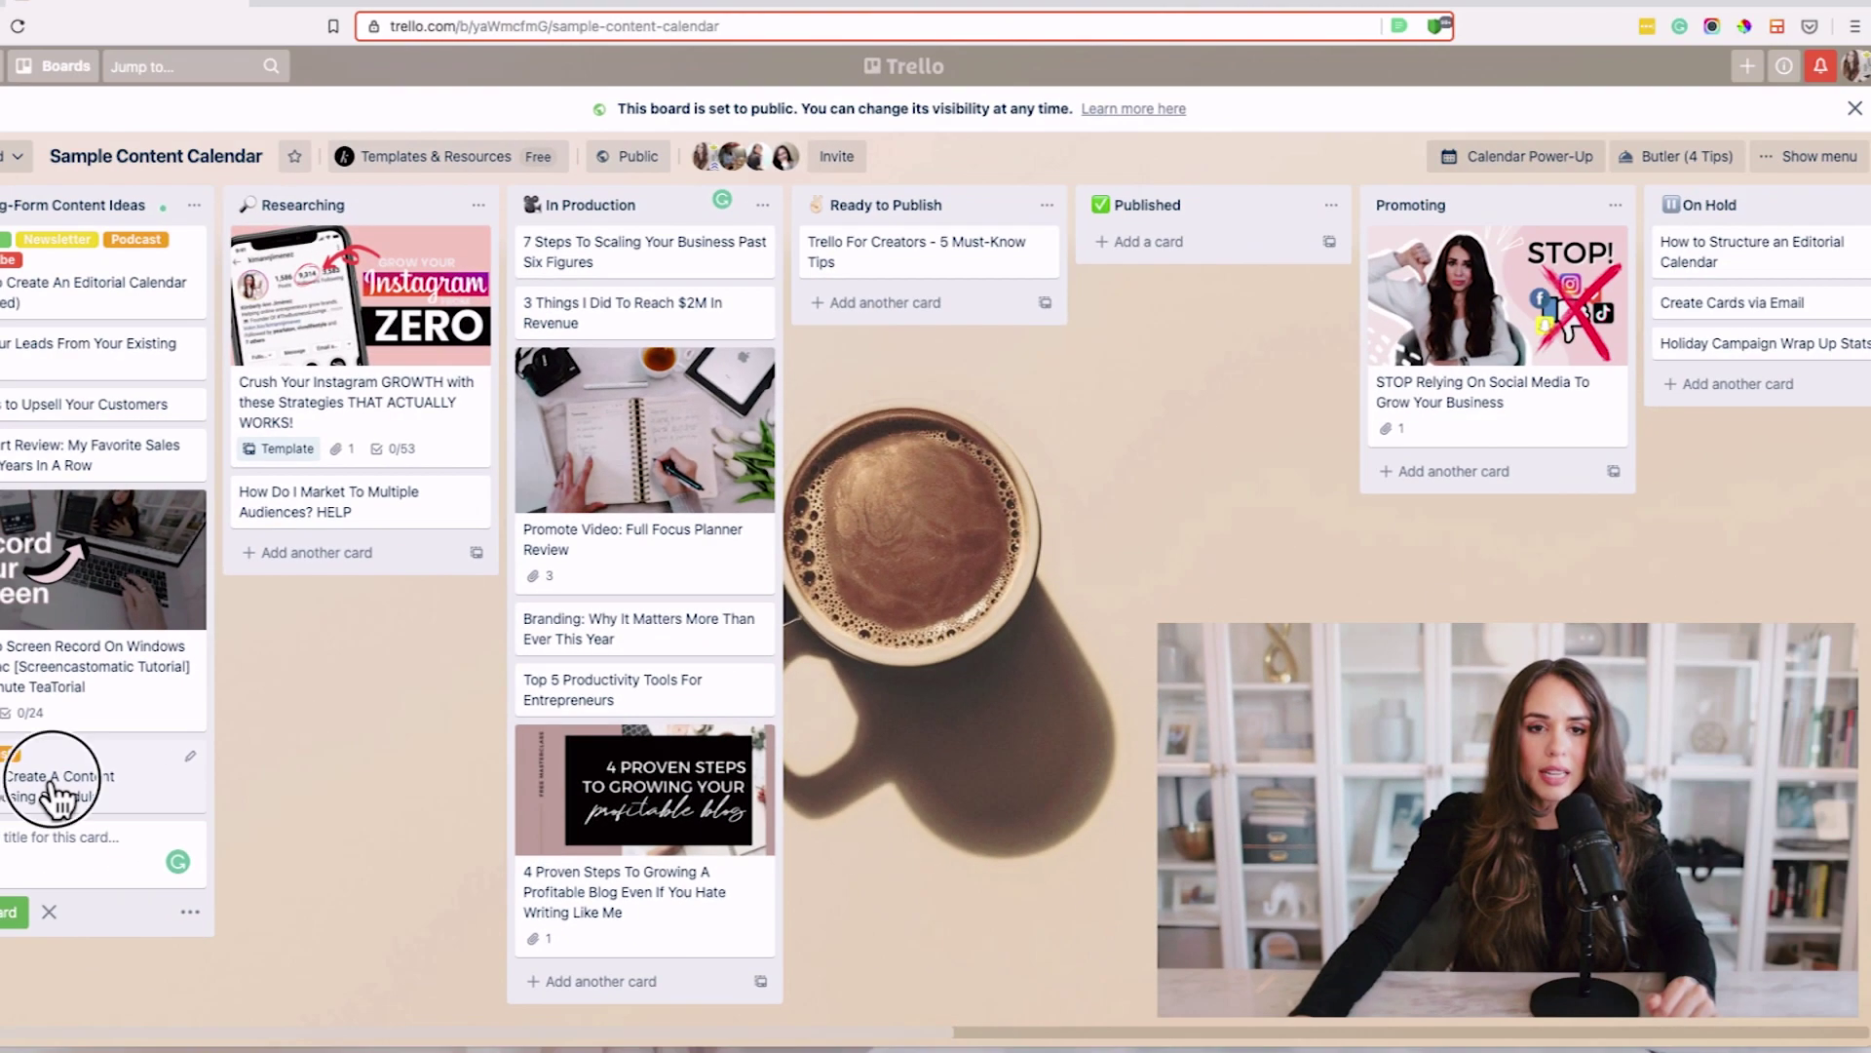
left_click(60, 793)
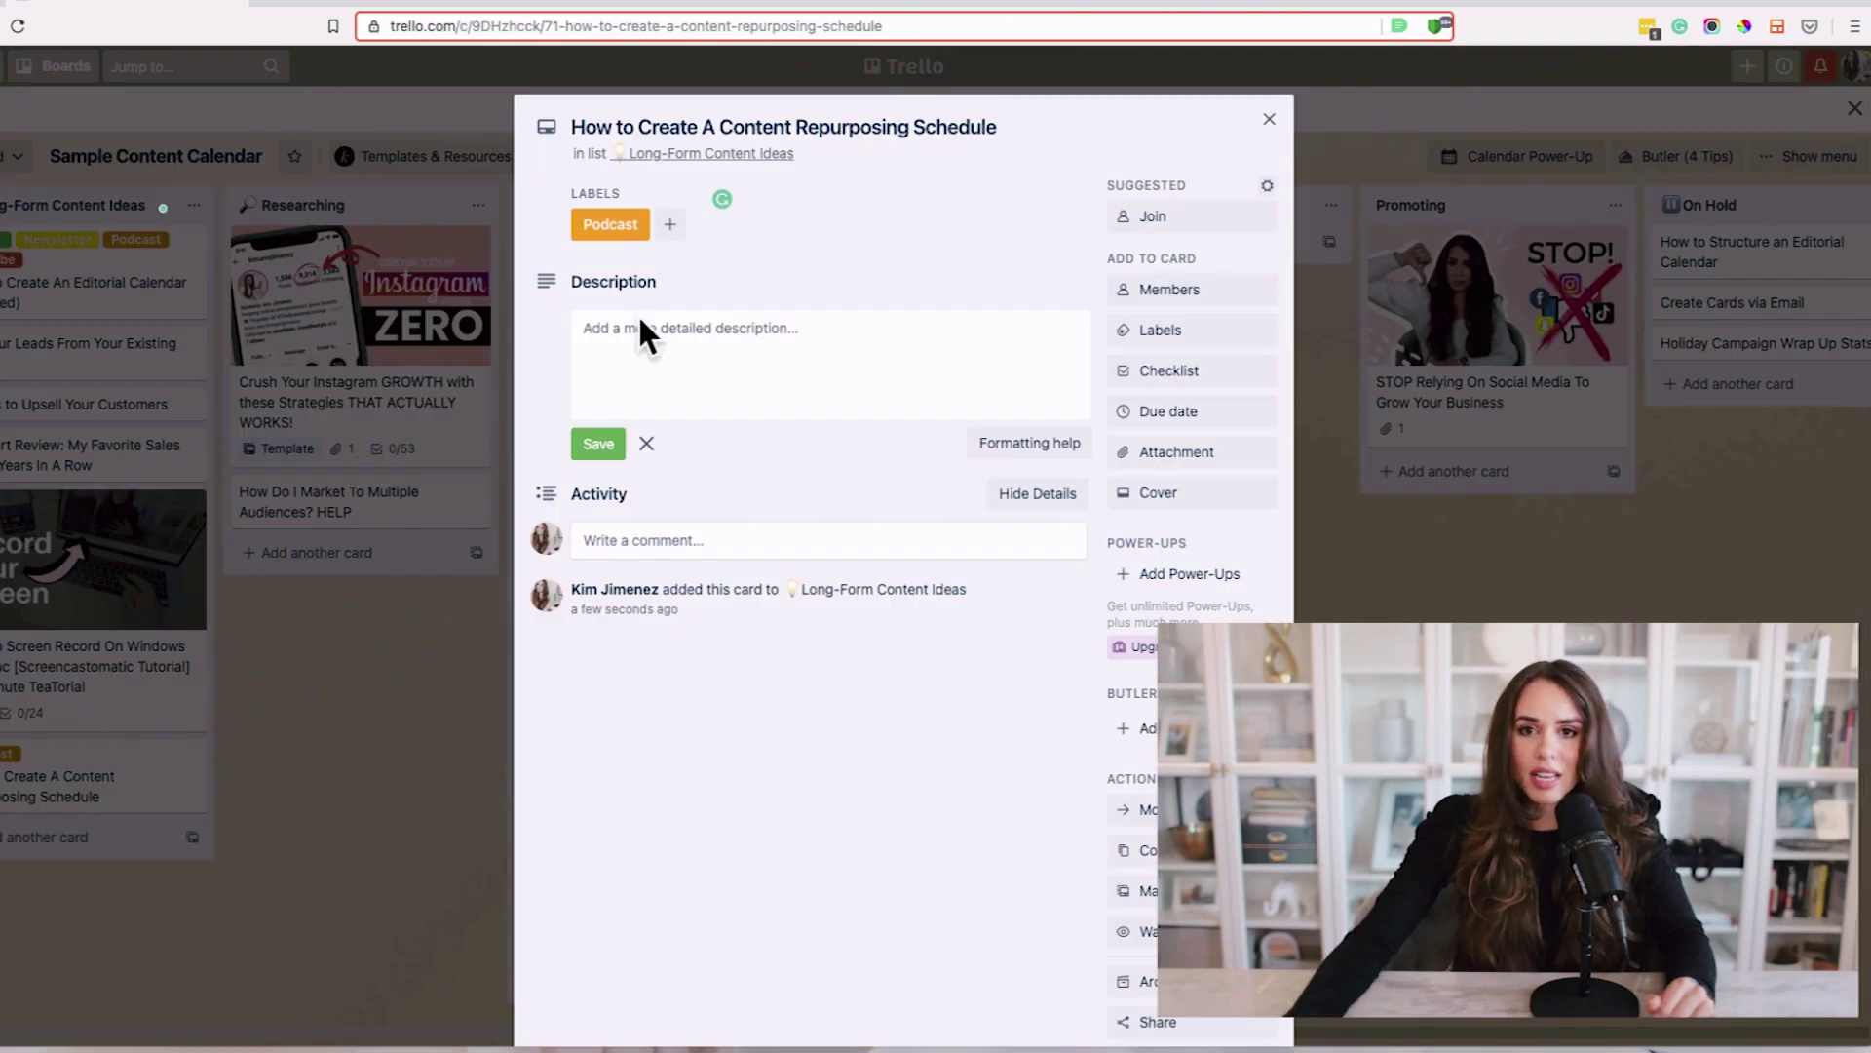
Save an 'Outline' description with '- Intro:', '- Body:' and '- Outro:' lines on the card.
left_click(666, 331)
type("Outline:")
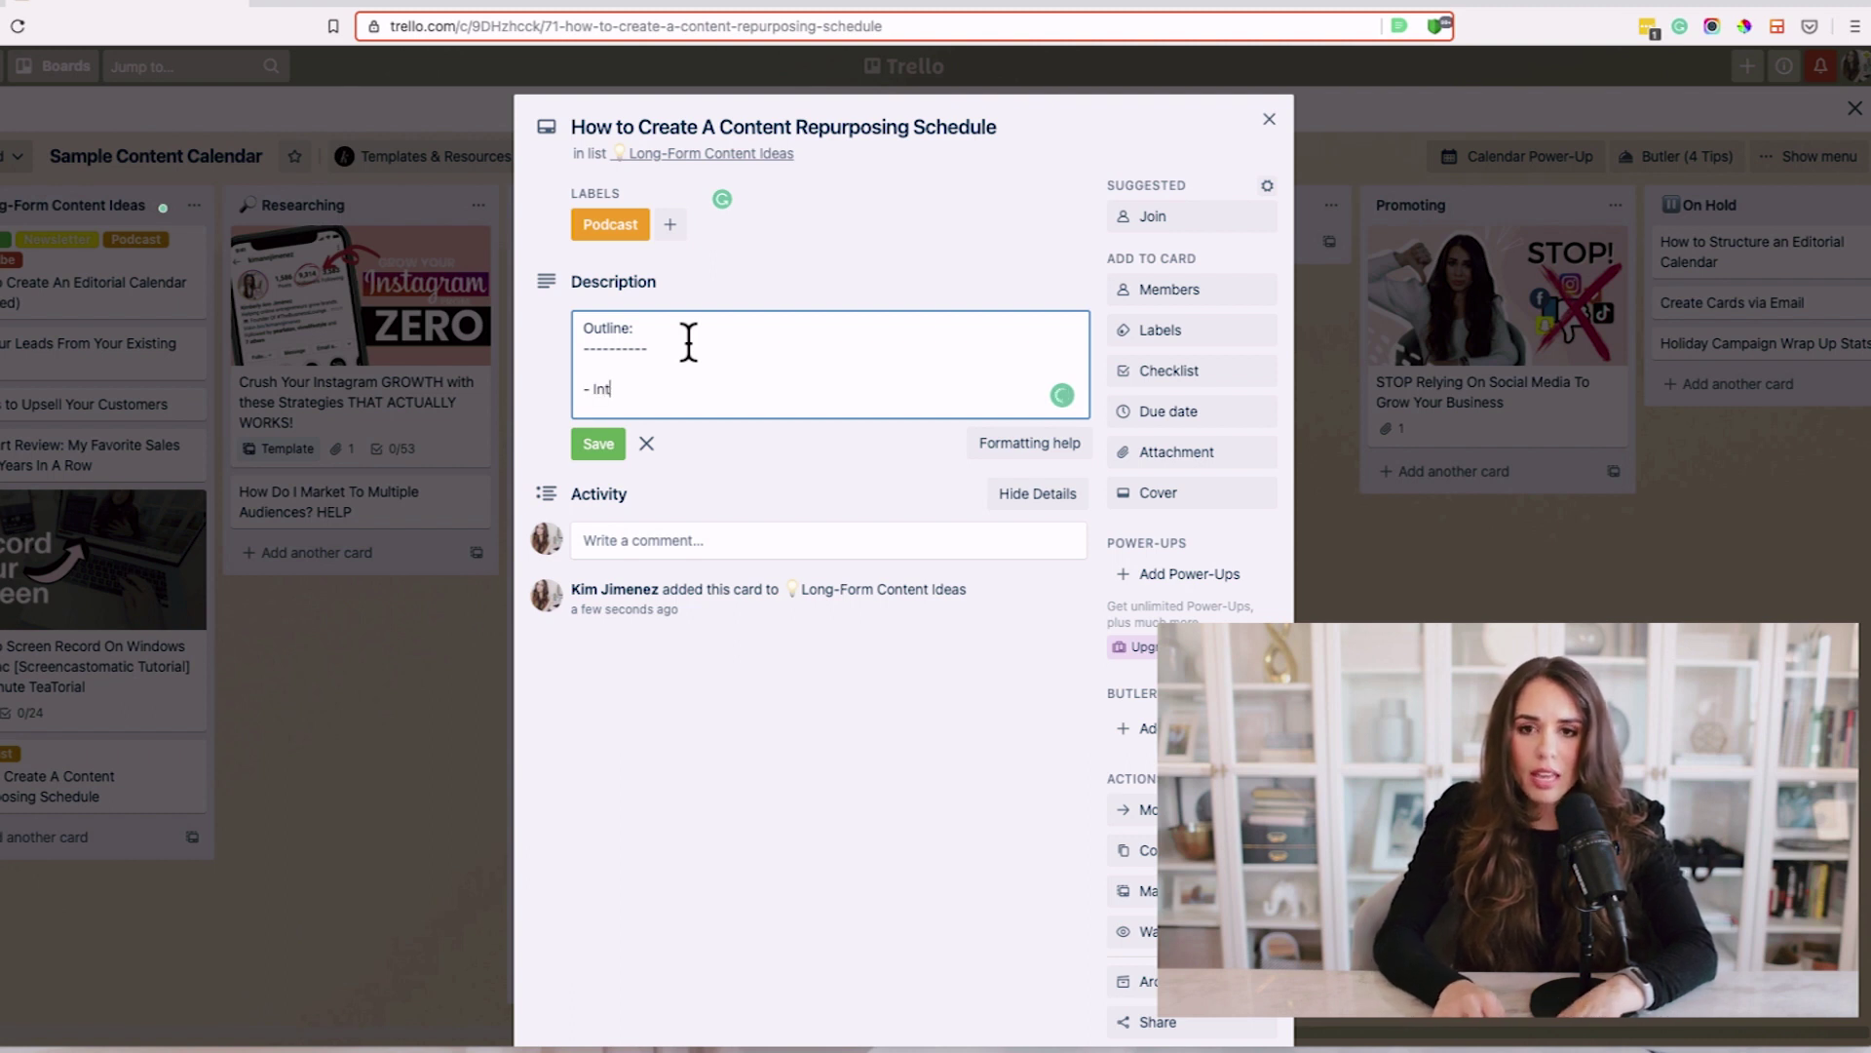
key("Return")
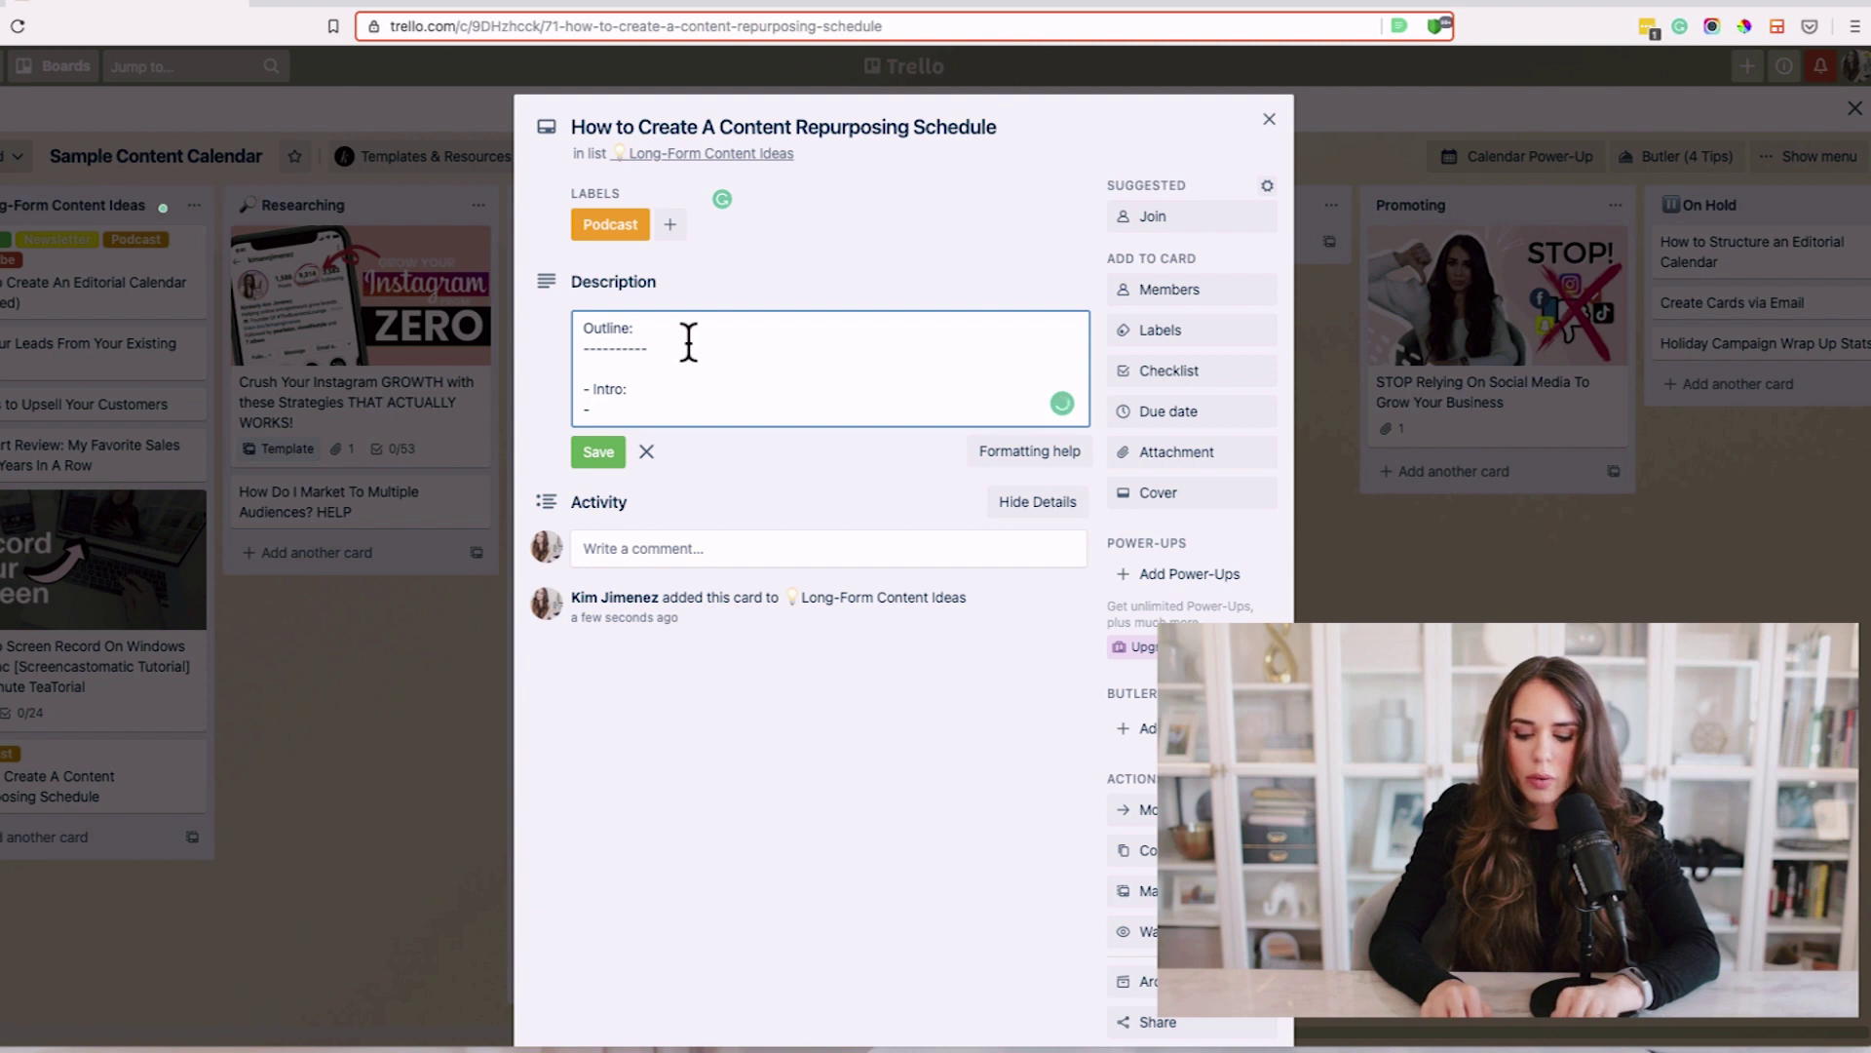
type("- Body:")
key("Return")
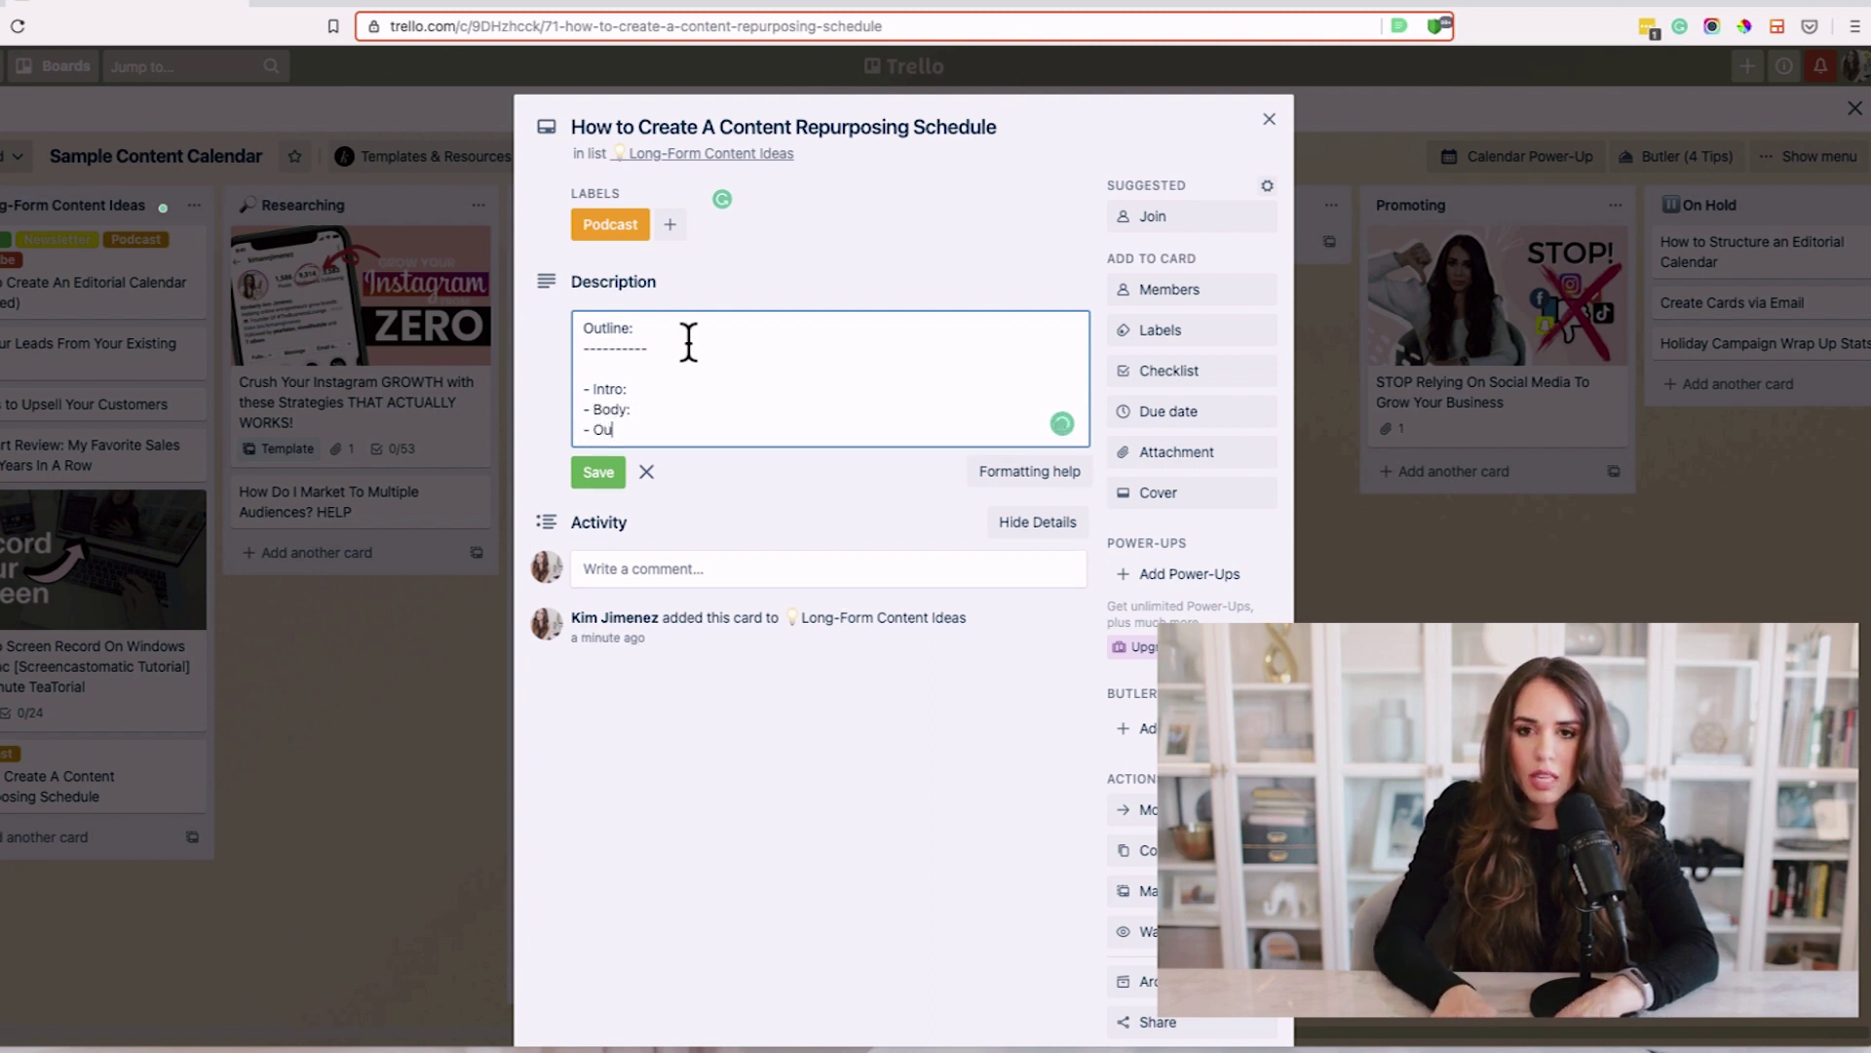
type("- Outro:")
key("Return")
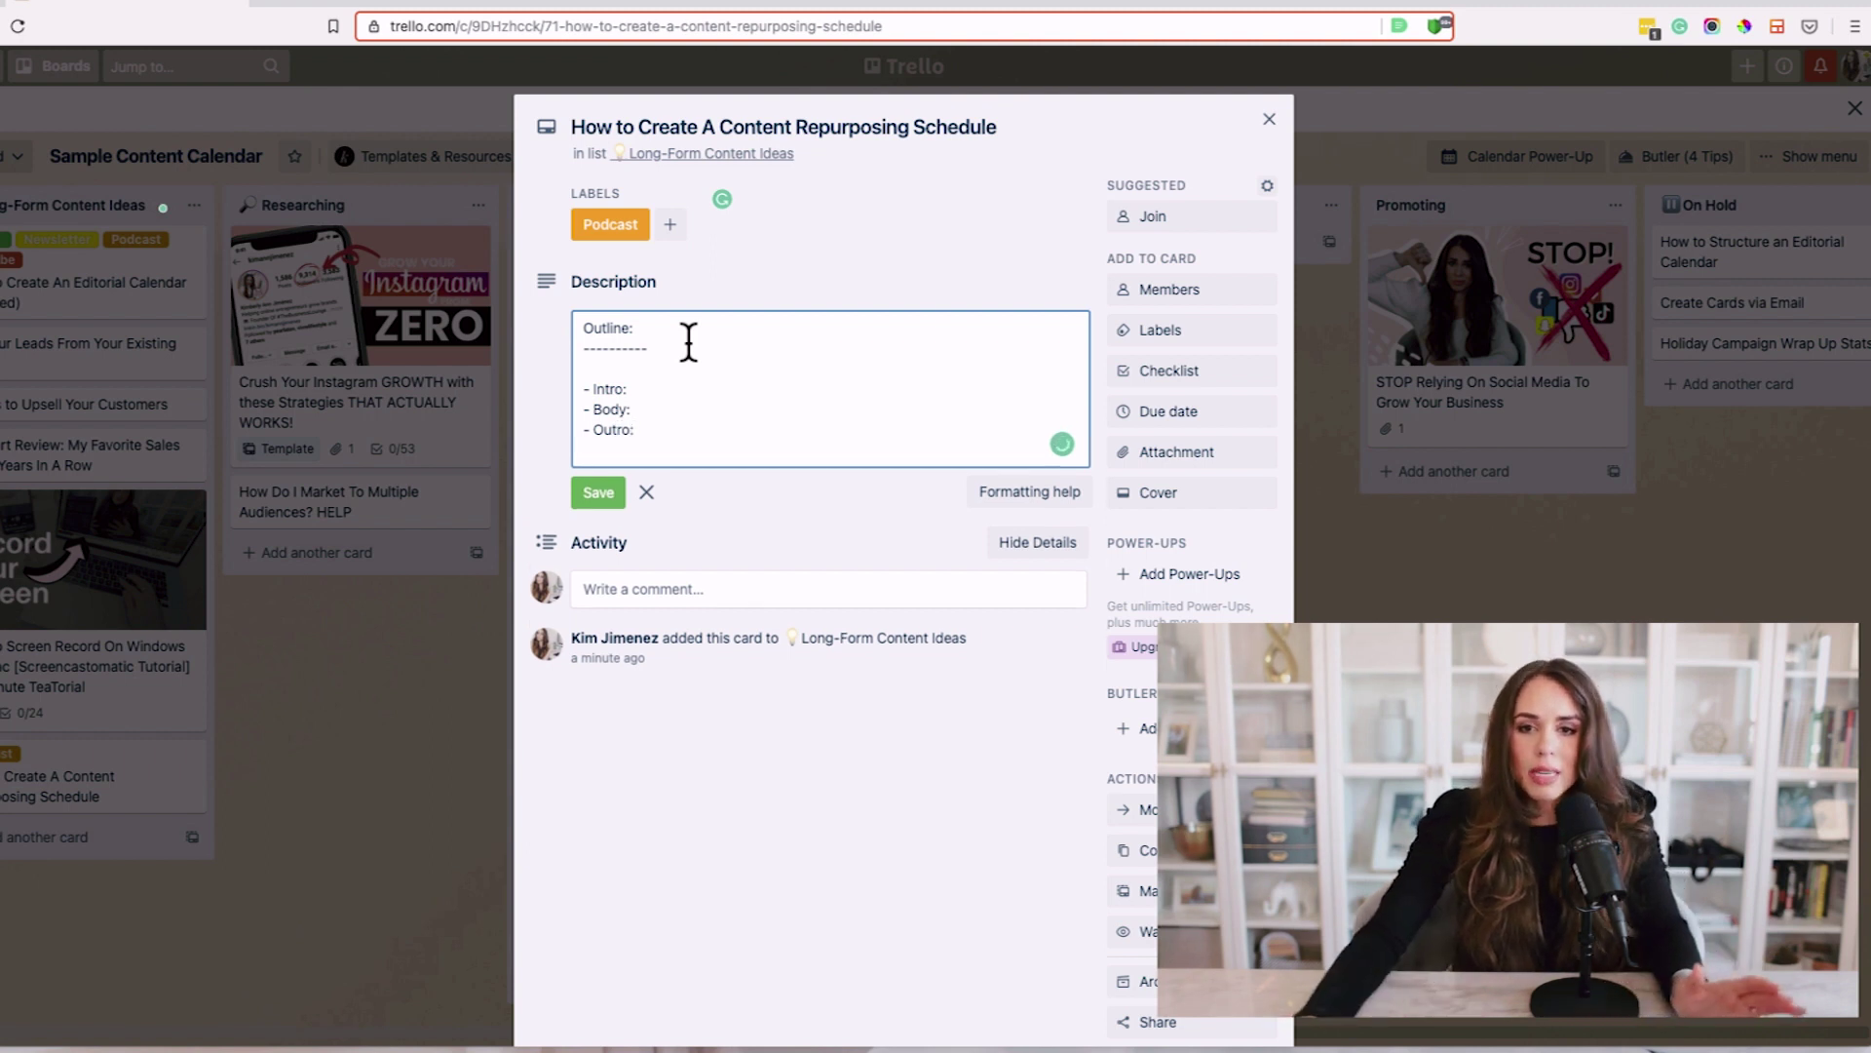
left_click(602, 497)
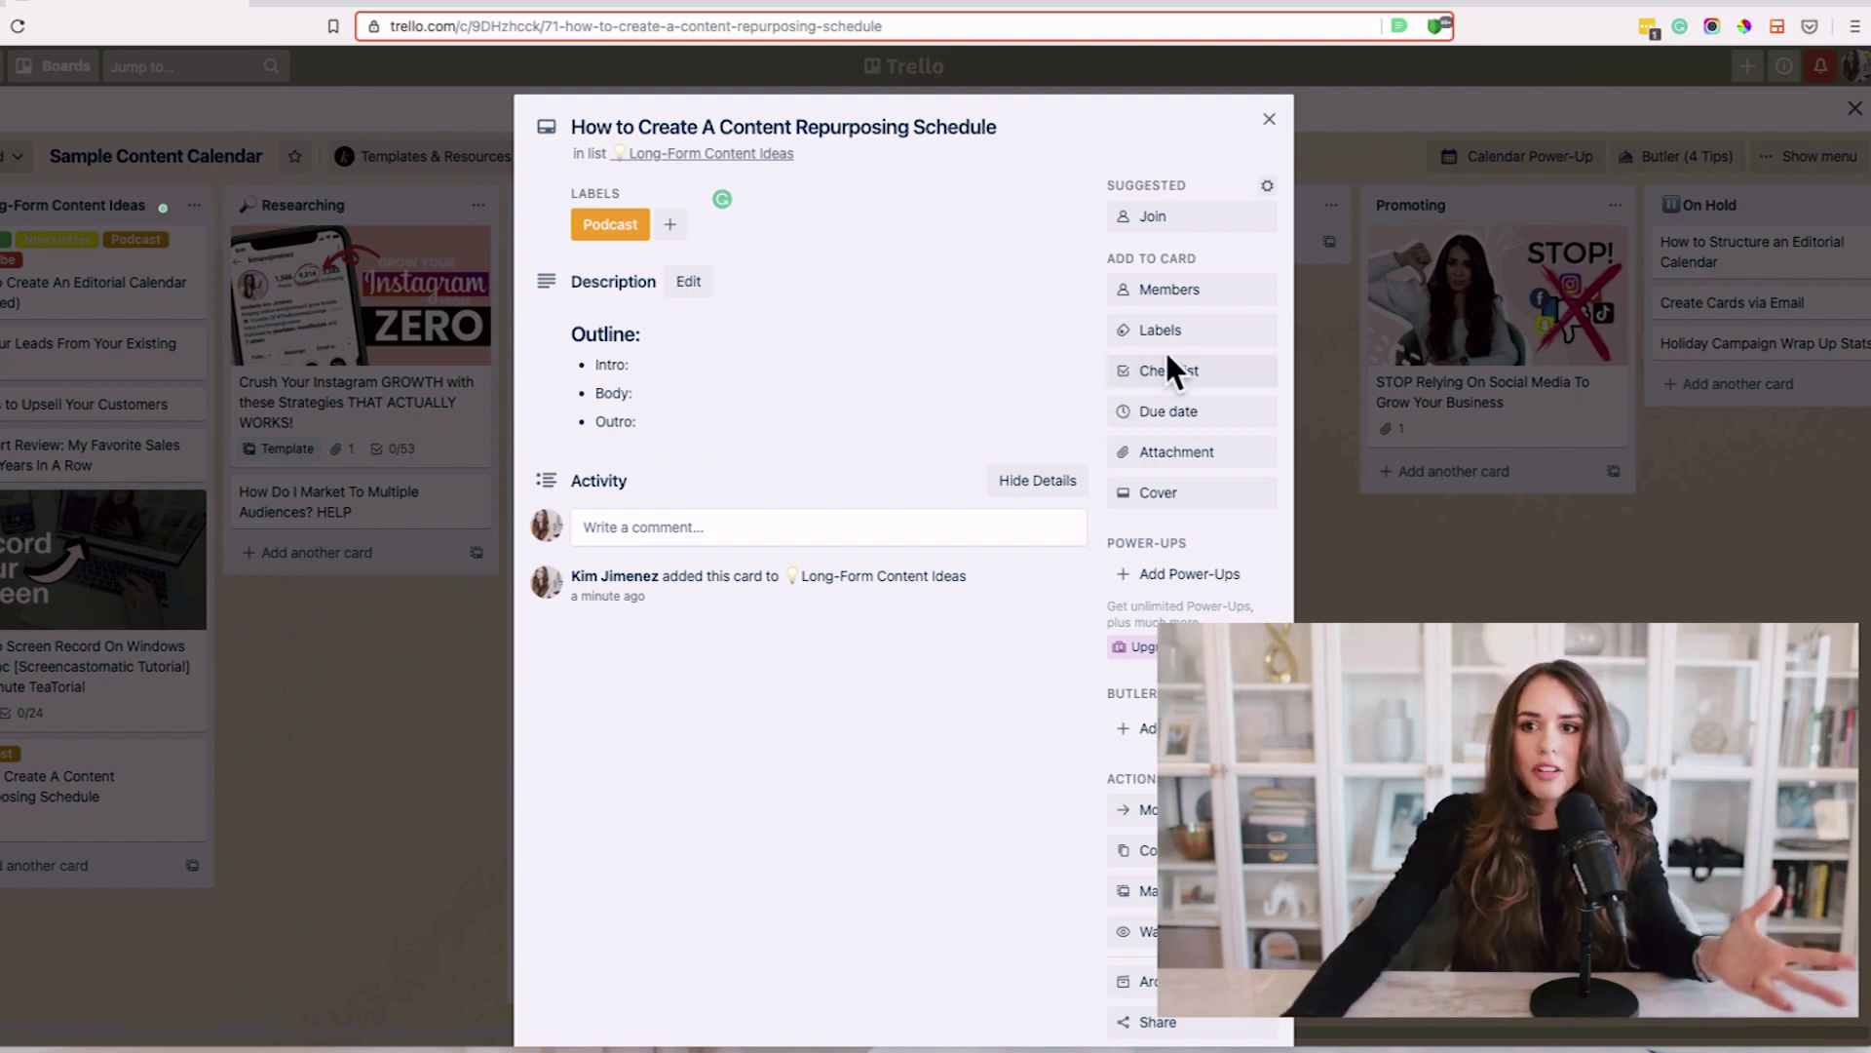
left_click(1172, 446)
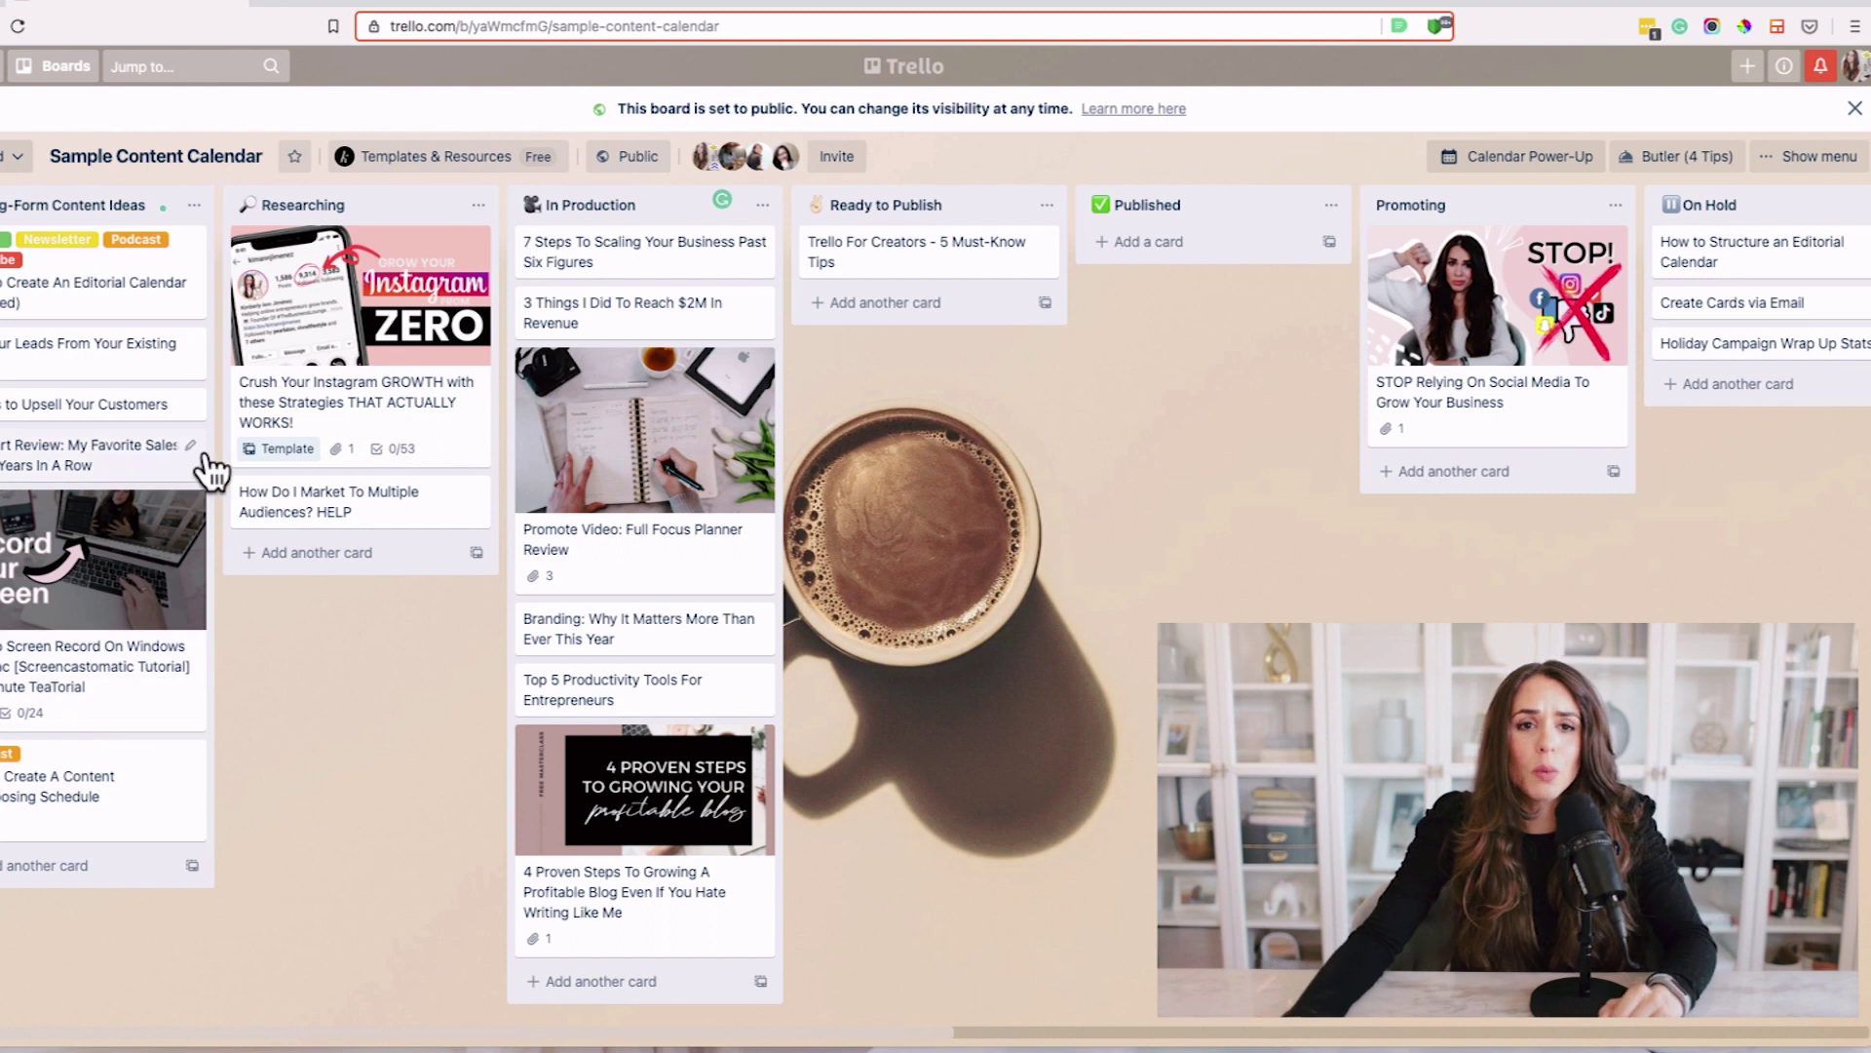
Drag the Content Repurposing Schedule card into the Researching list.
left_click_drag(136, 766, 273, 583)
left_click_drag(351, 504, 382, 487)
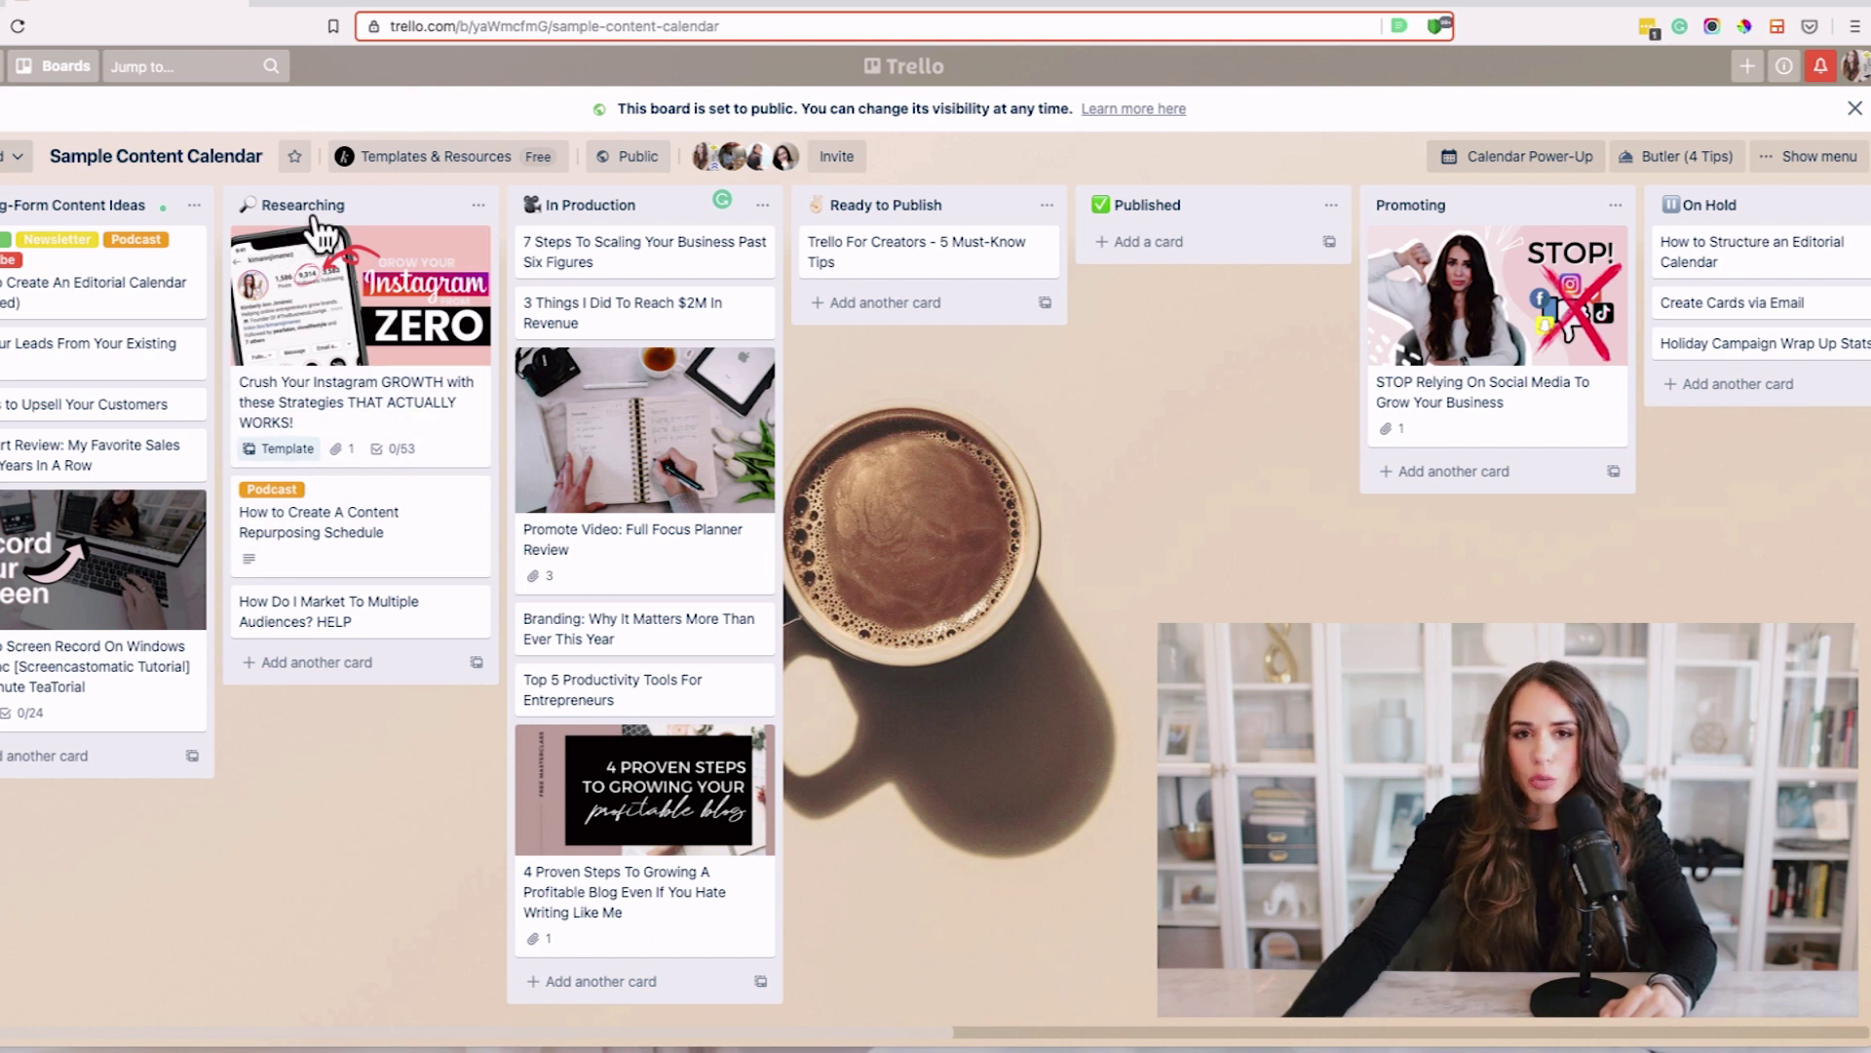
Check the Content Repurposing card's title unchanged, then open the Crush Your Instagram GROWTH card.
left_click(378, 557)
left_click(743, 126)
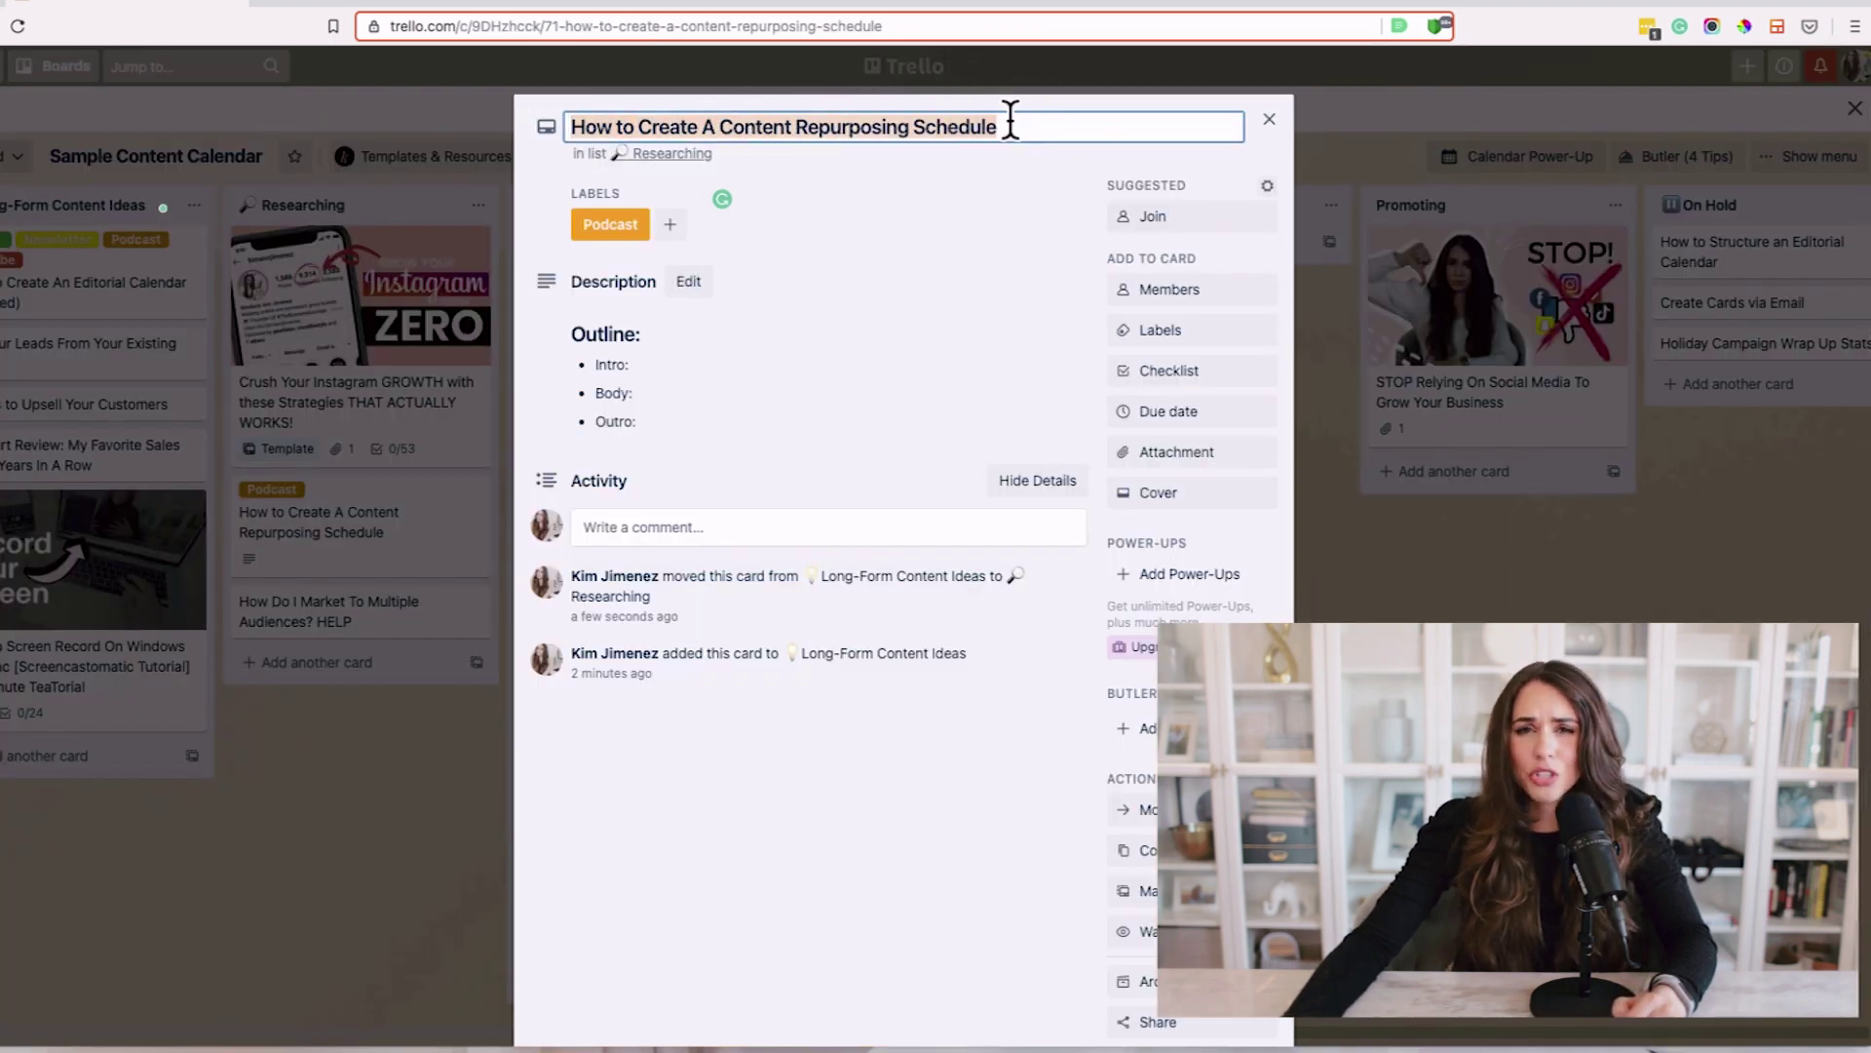
left_click(542, 144)
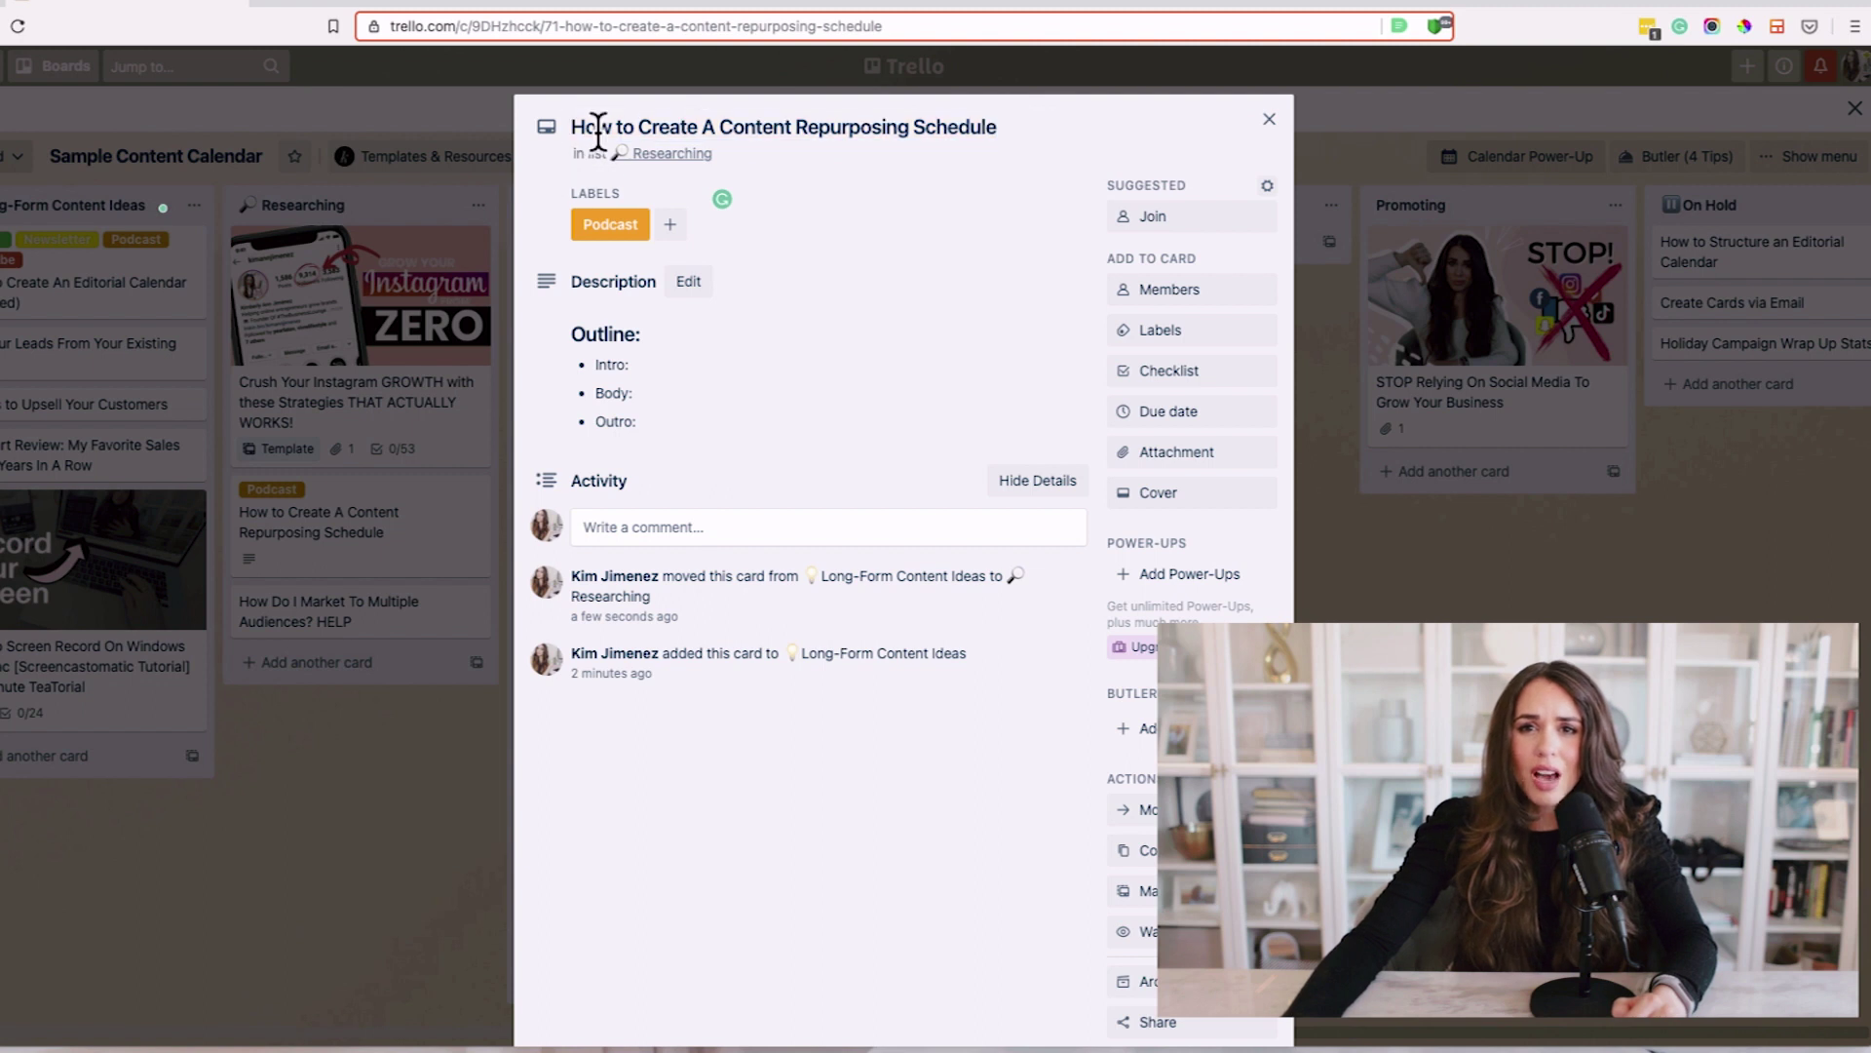
left_click(1085, 130)
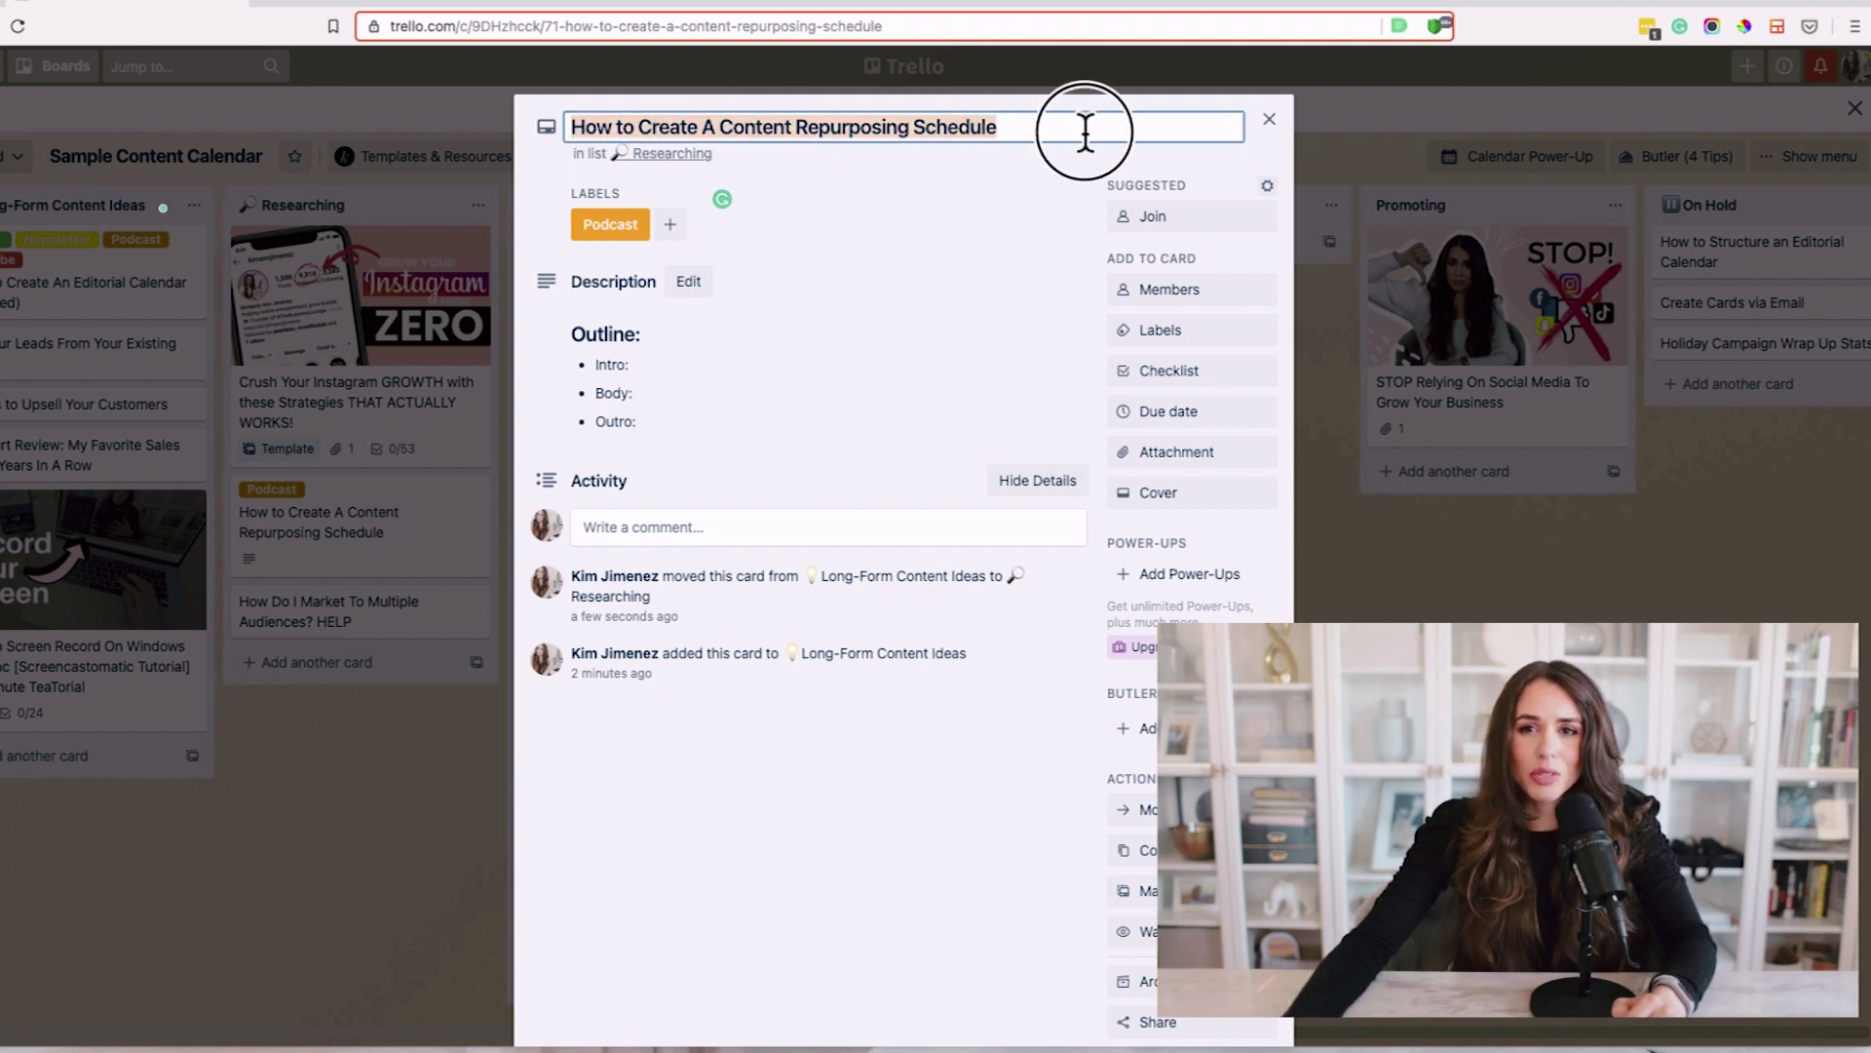
left_click(563, 166)
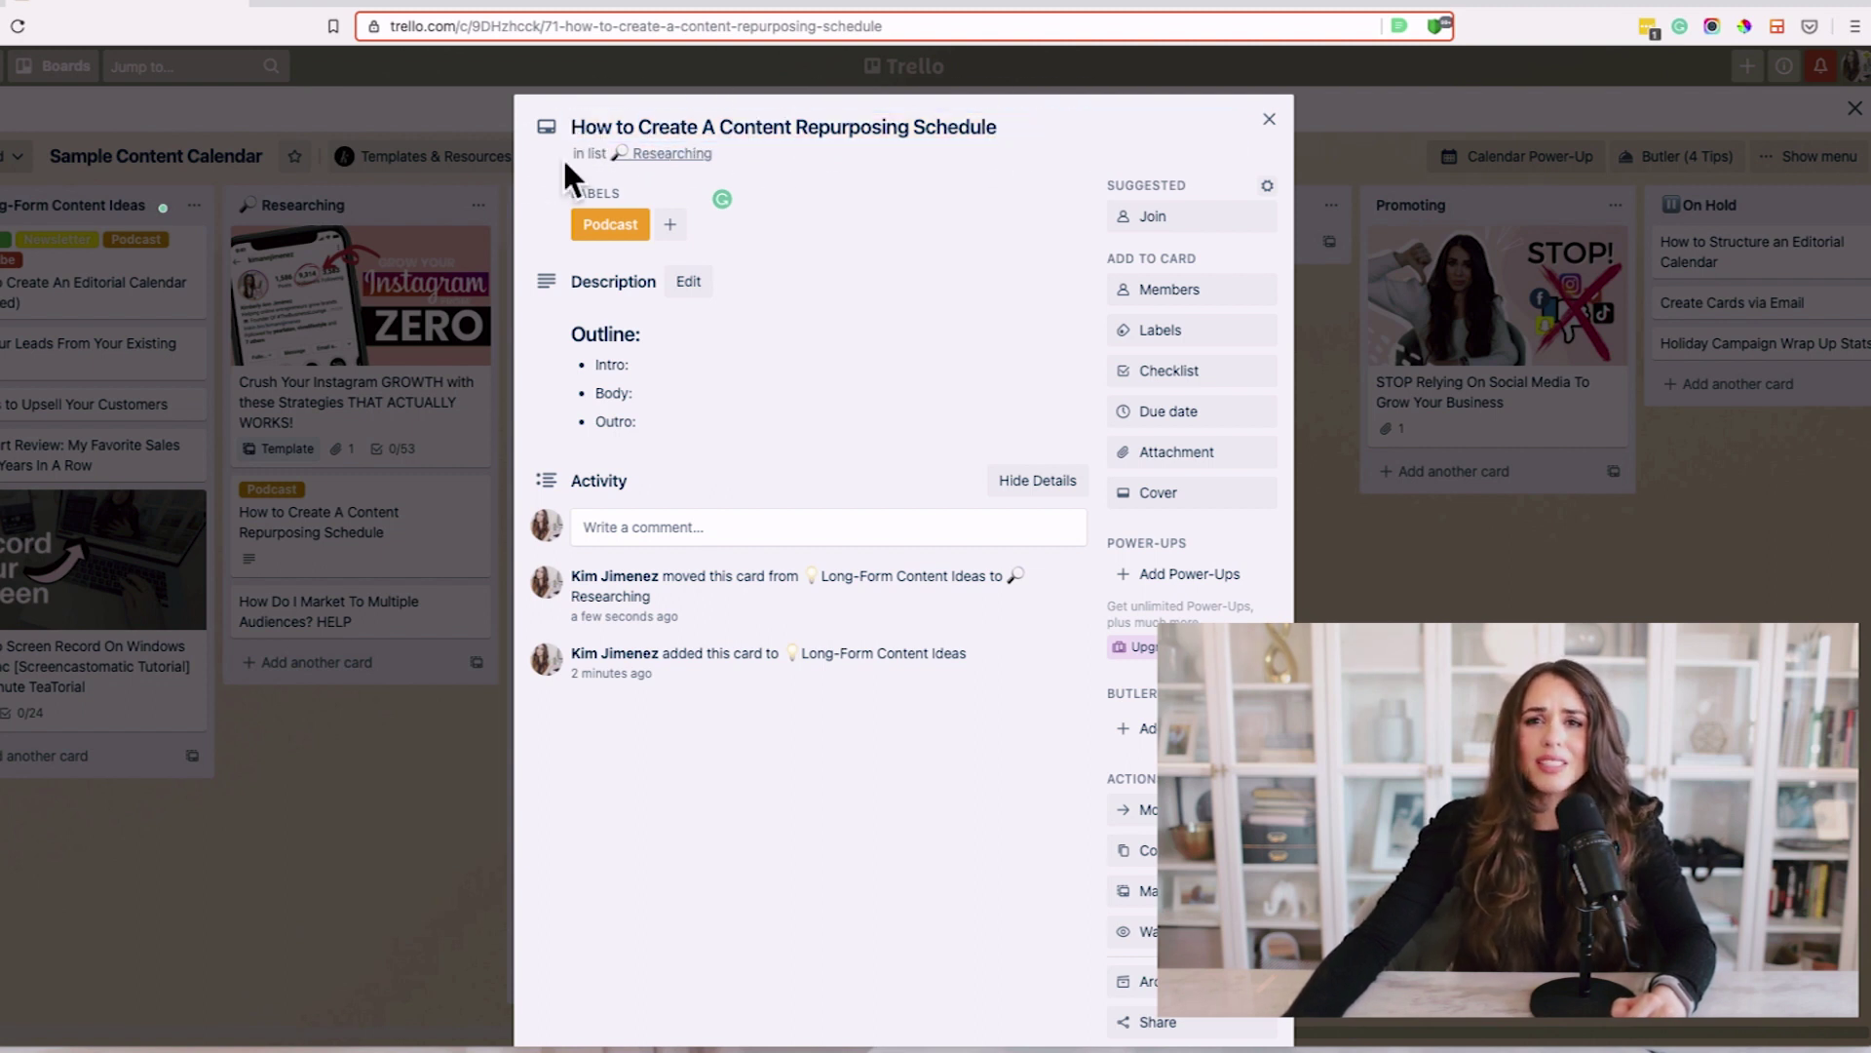
left_click(384, 513)
left_click(348, 383)
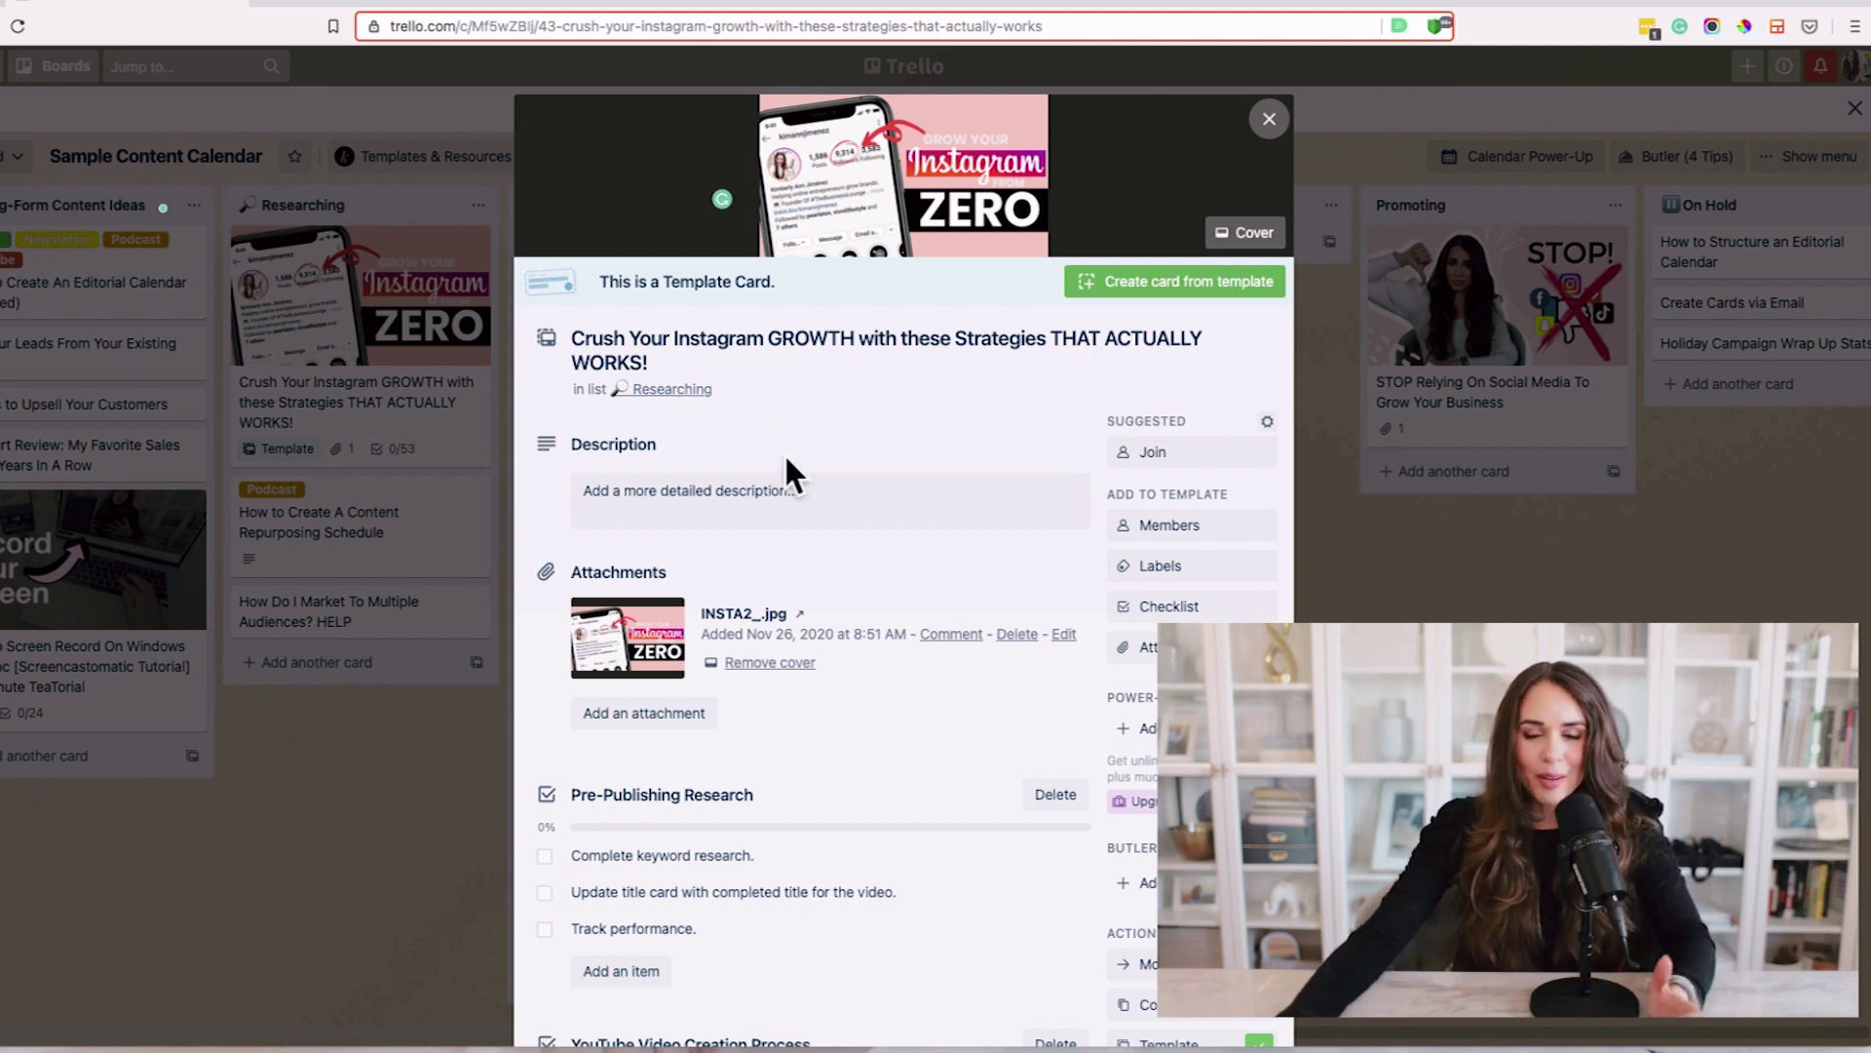
Tag the Instagram GROWTH card with the YouTube label.
scroll(784, 464, "down", 3)
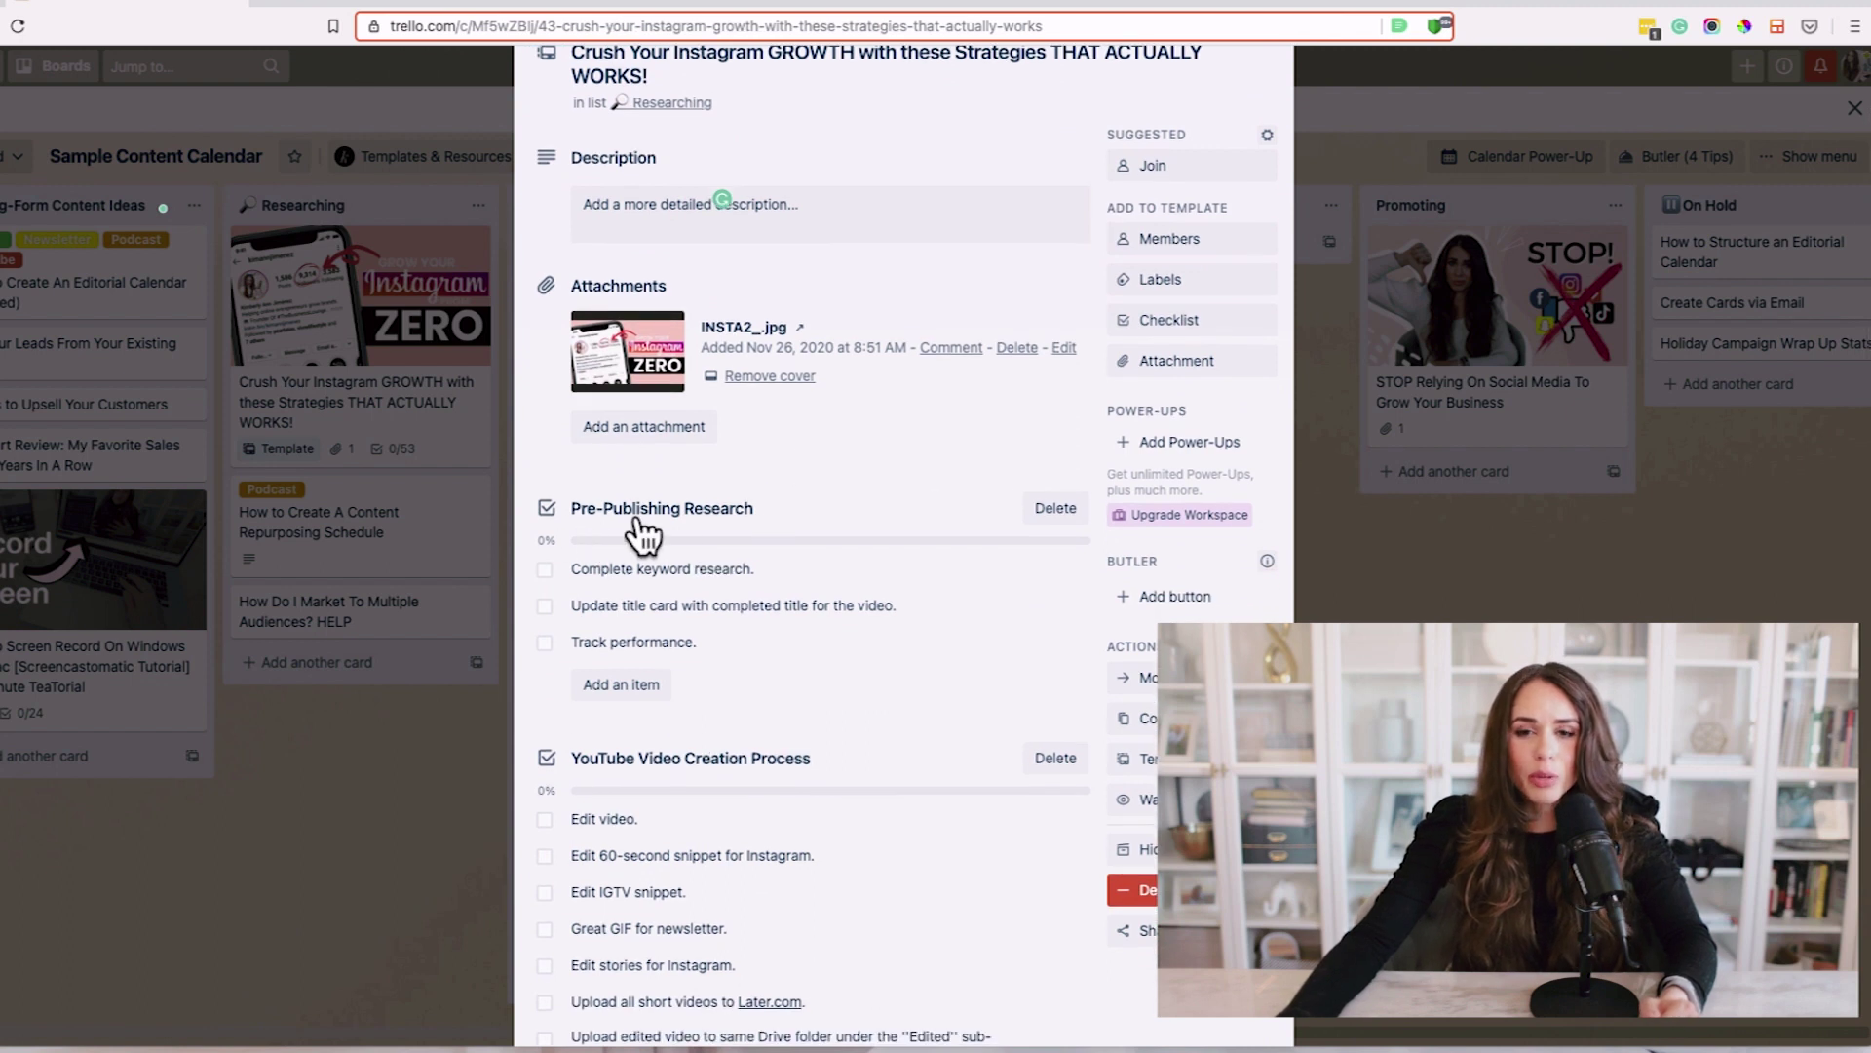
scroll(737, 531, "down", 3)
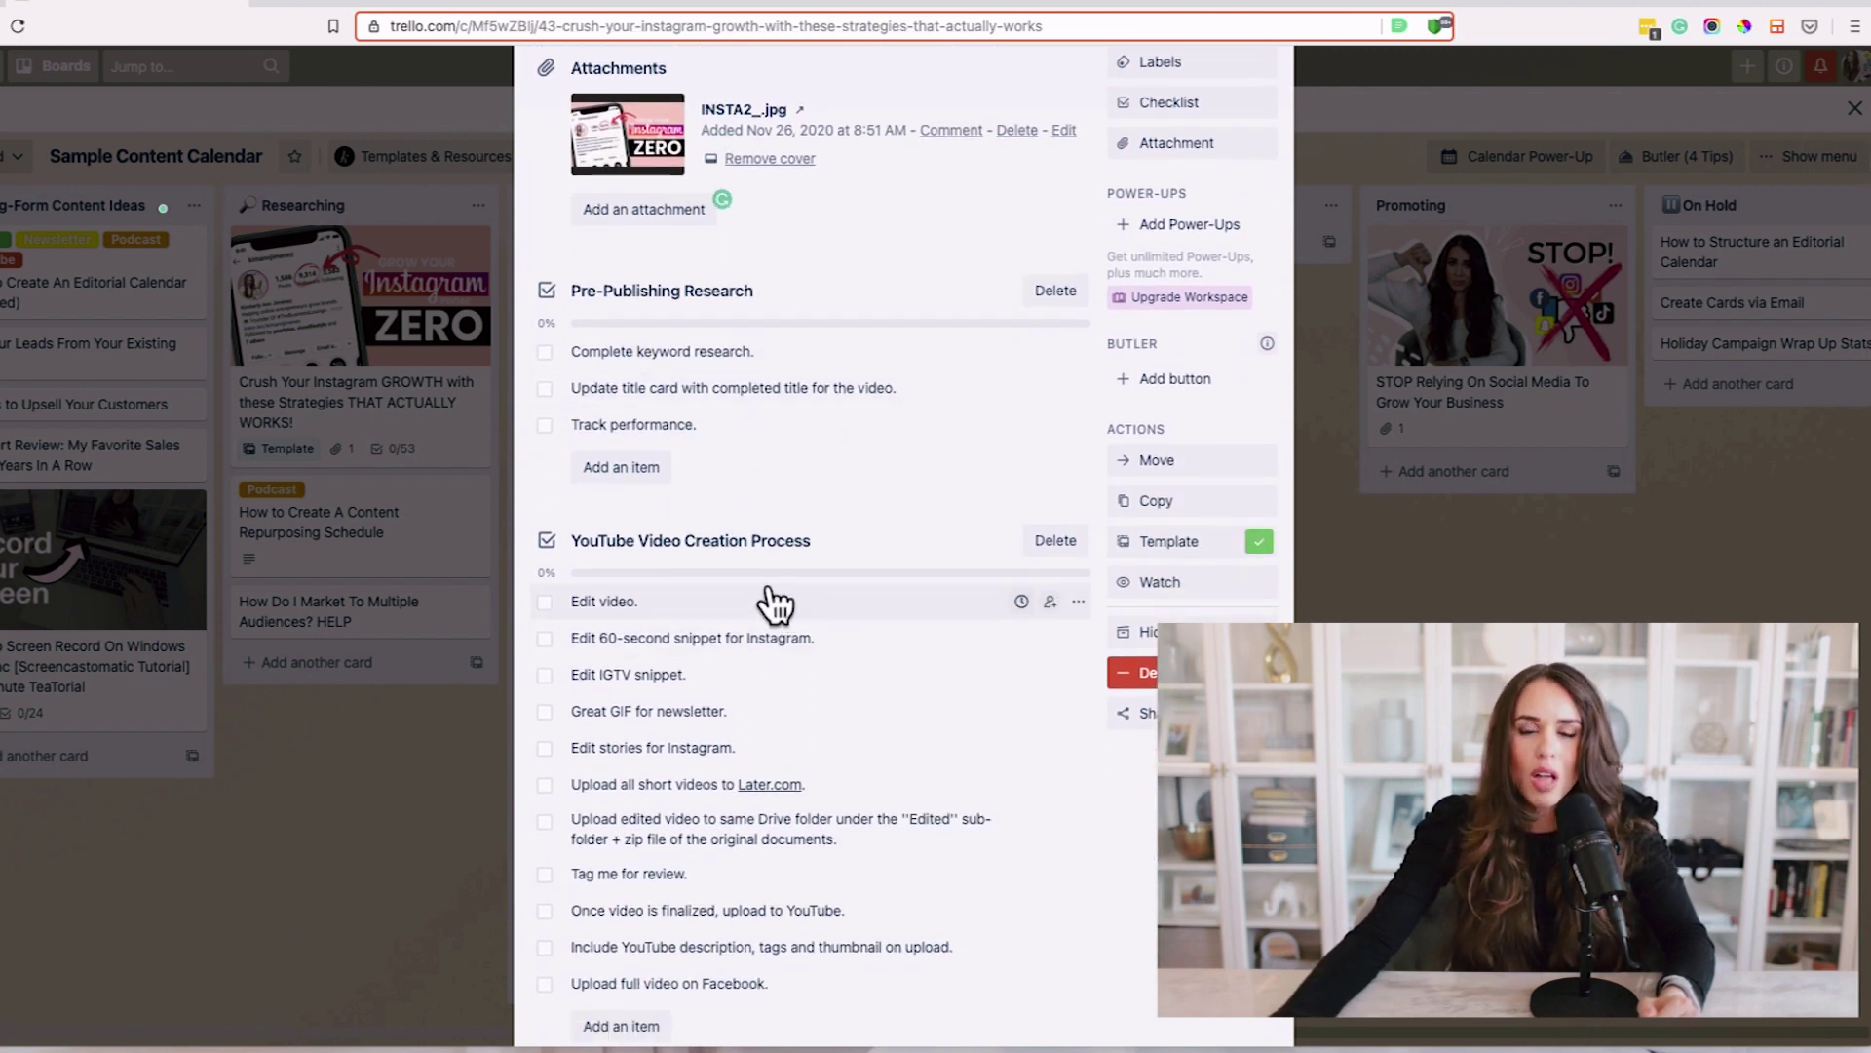
scroll(775, 599, "down", 1)
scroll(776, 507, "up", 5)
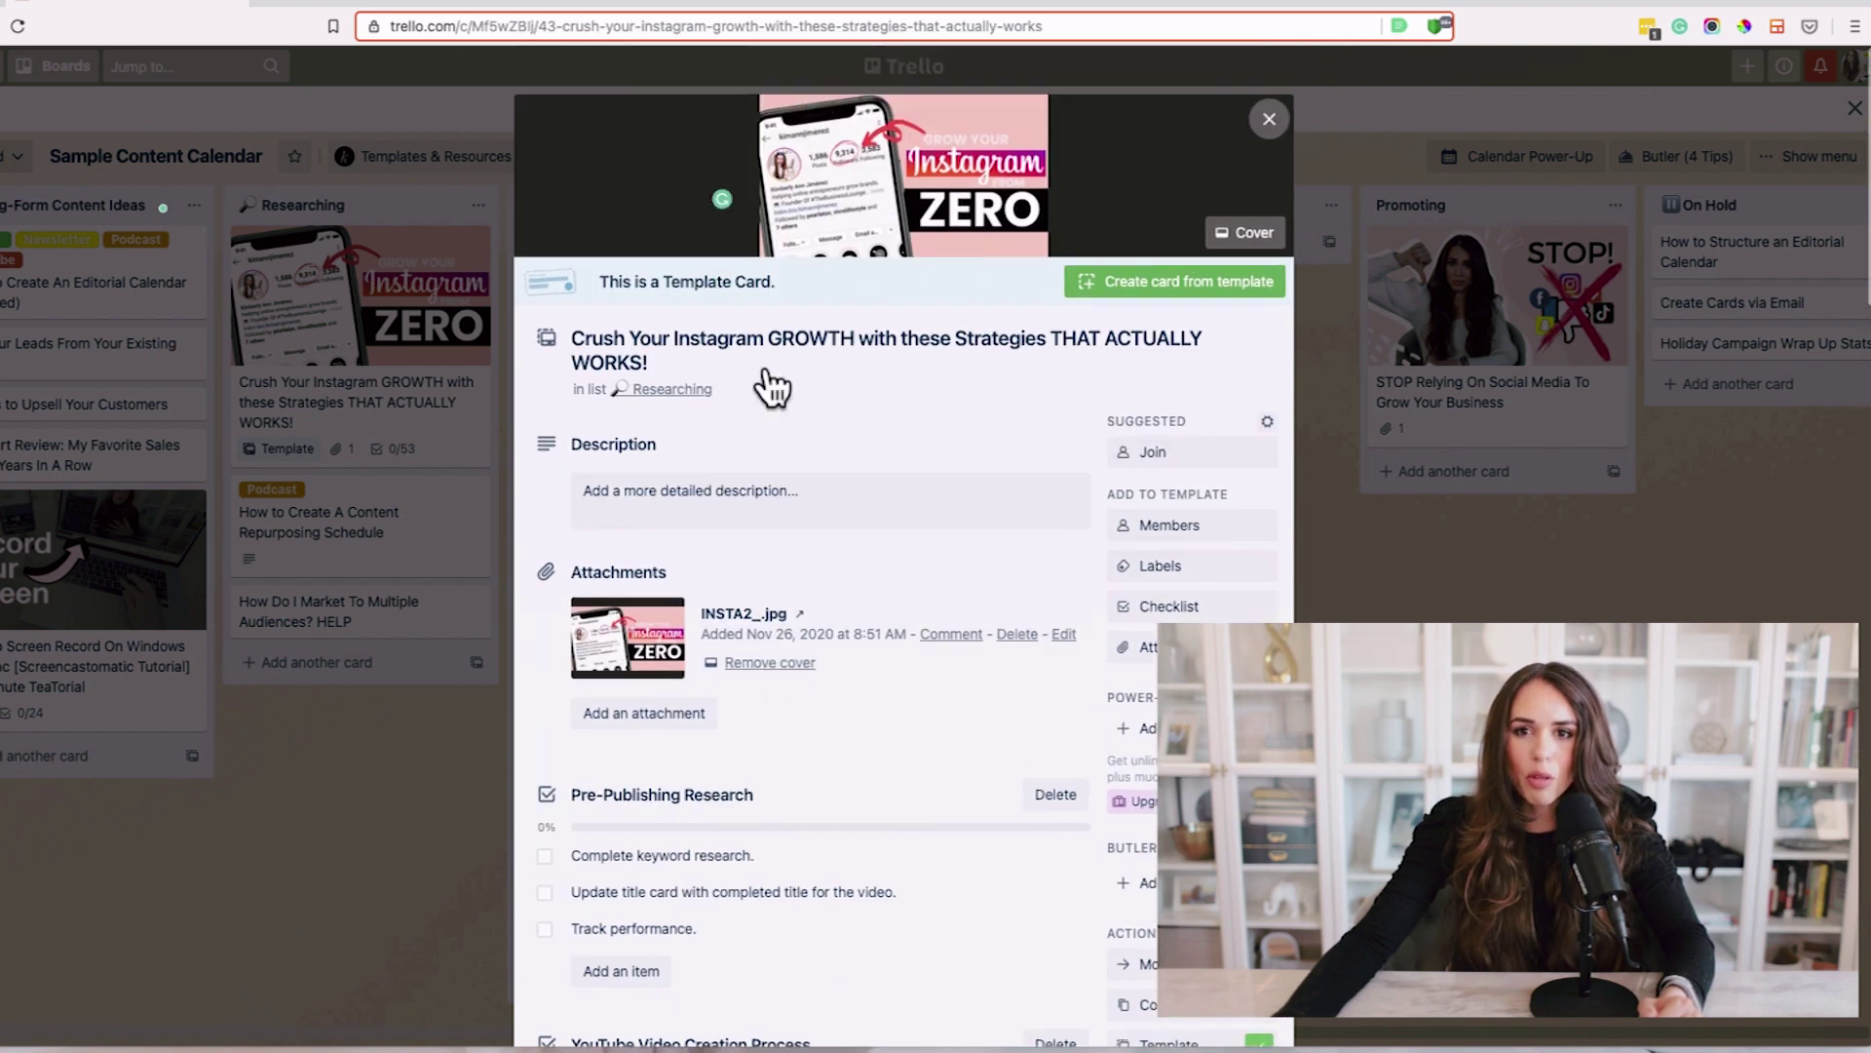
left_click(1194, 571)
left_click(1141, 844)
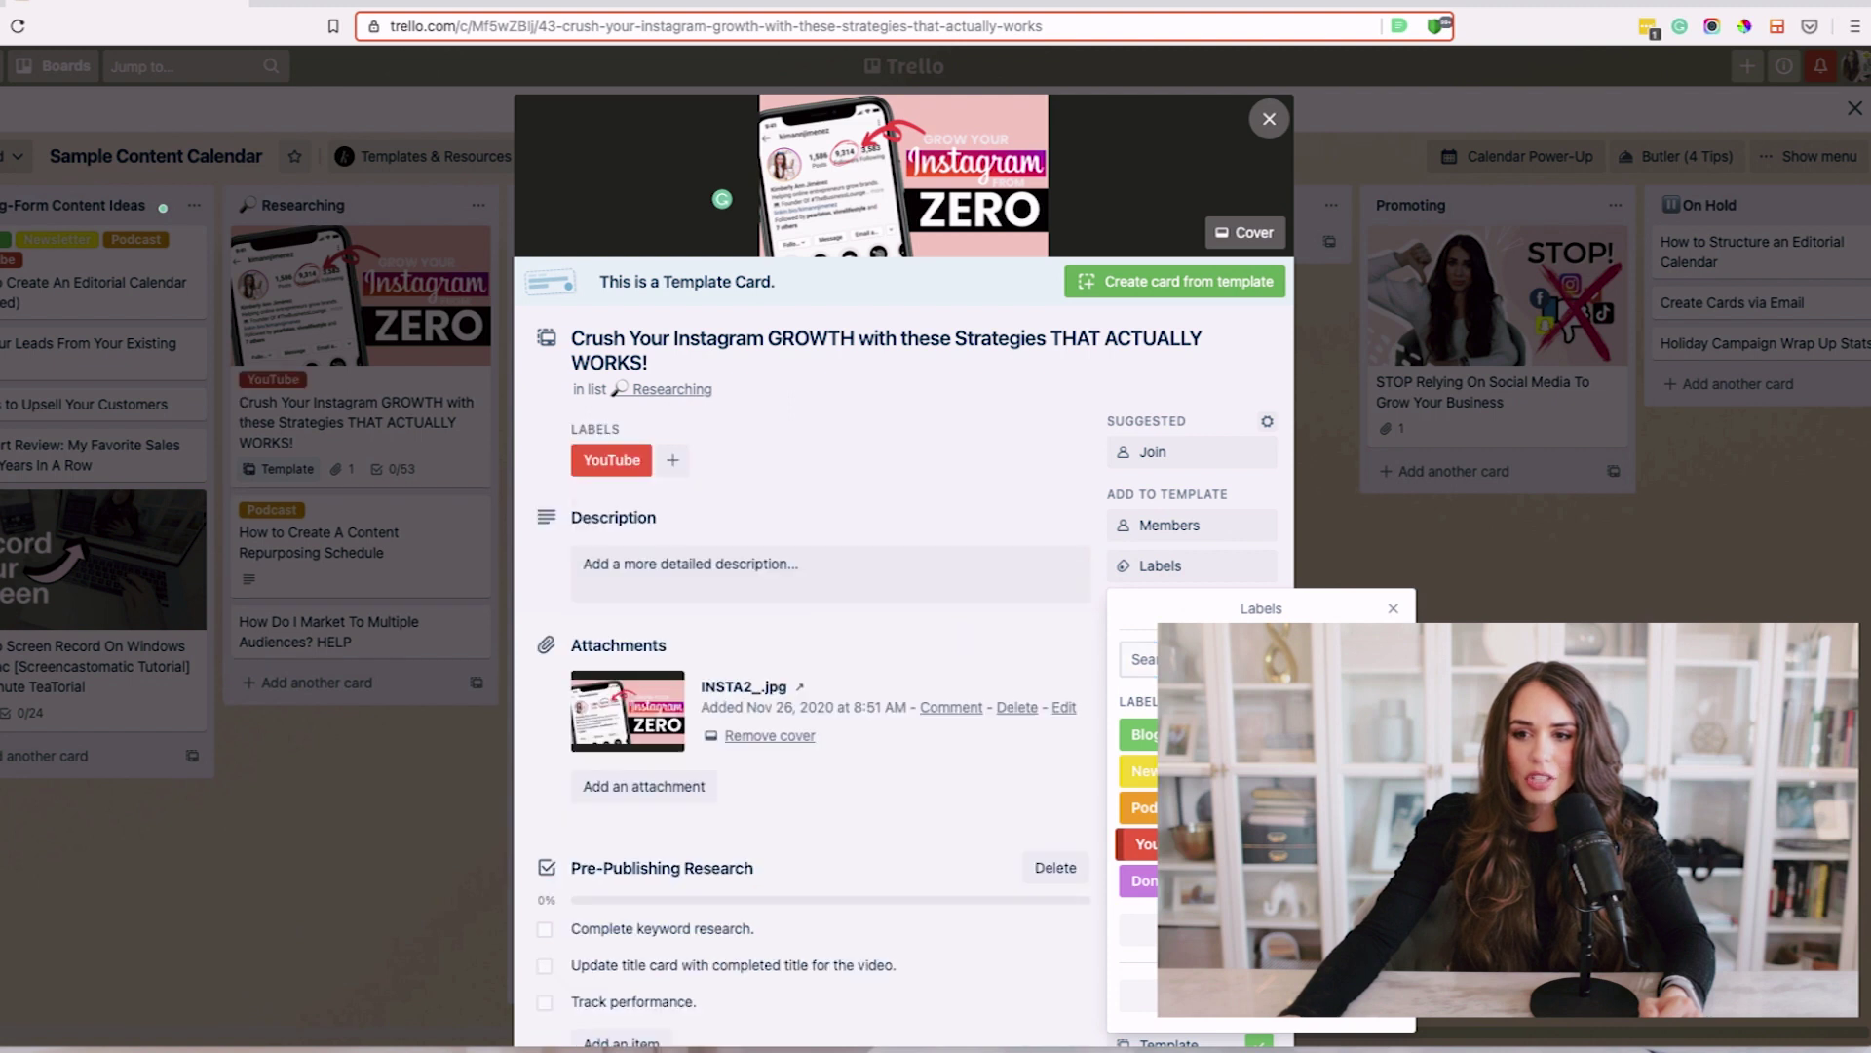
left_click(547, 440)
Review the card's checklists, make it a template and close it.
scroll(547, 441, "down", 5)
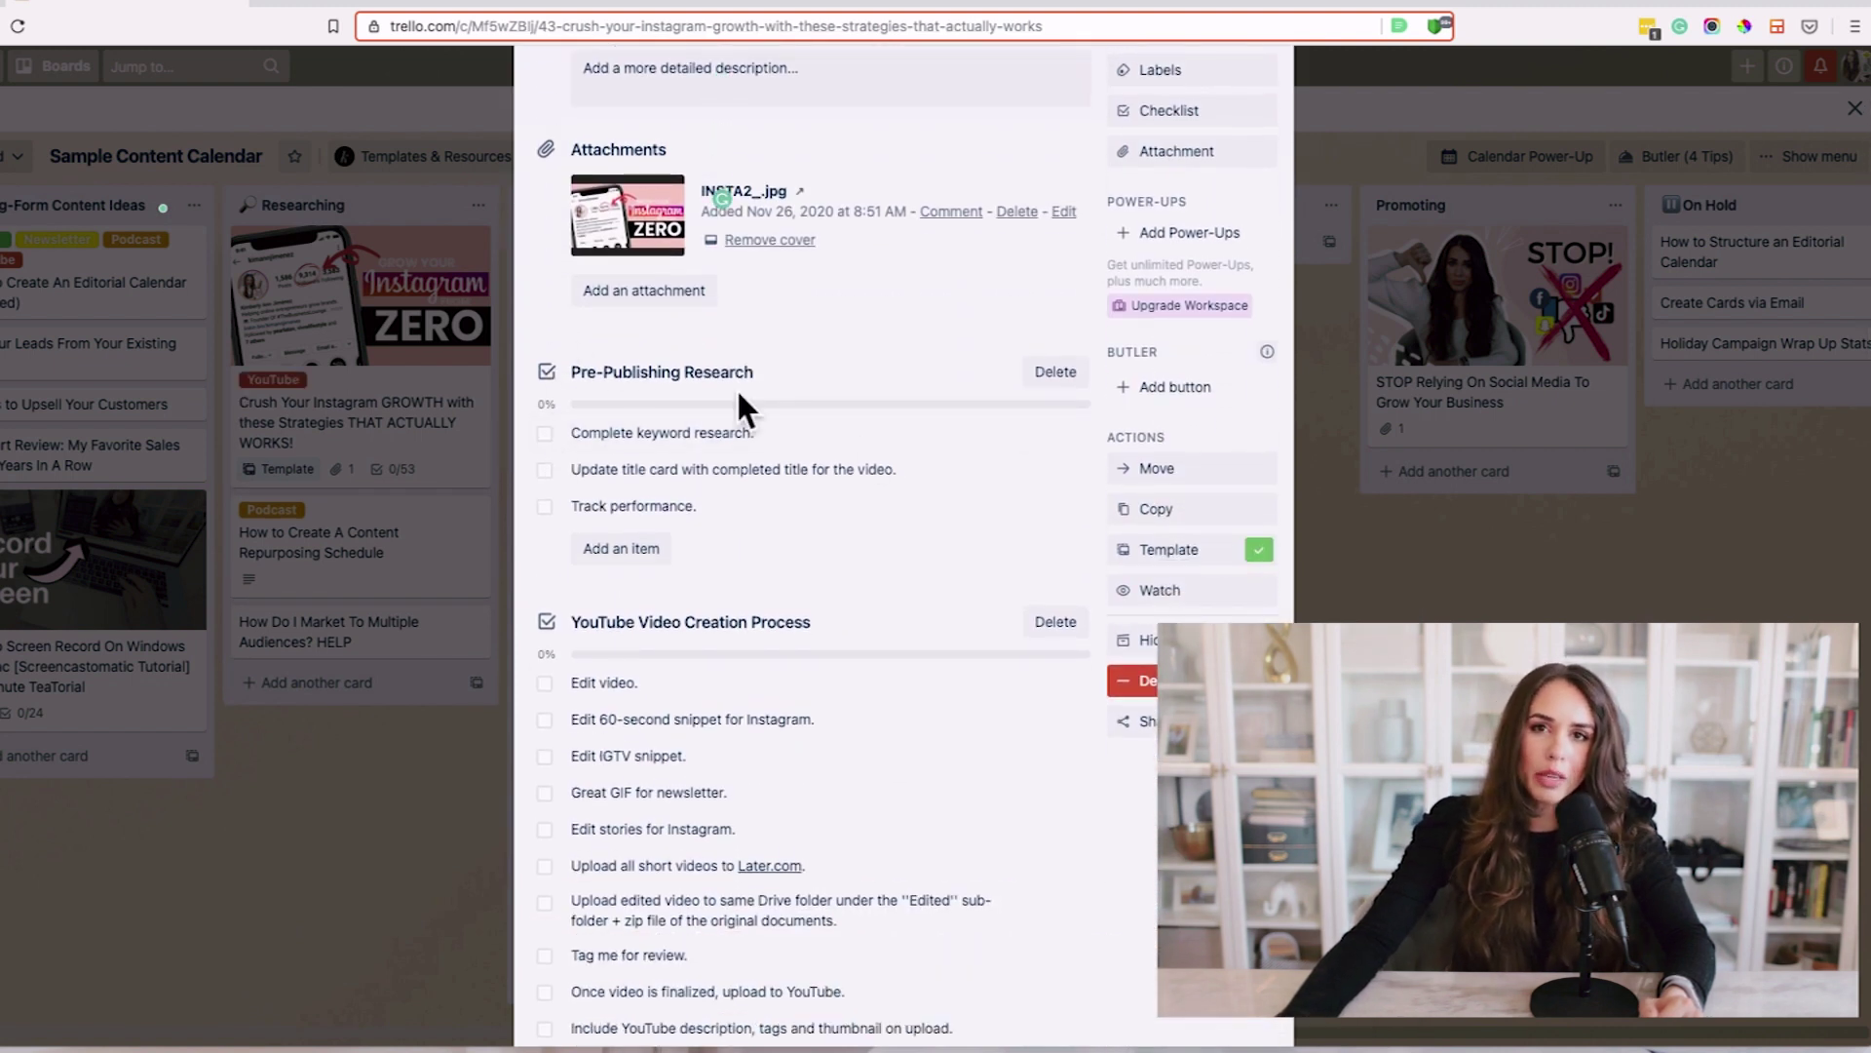
scroll(739, 390, "down", 3)
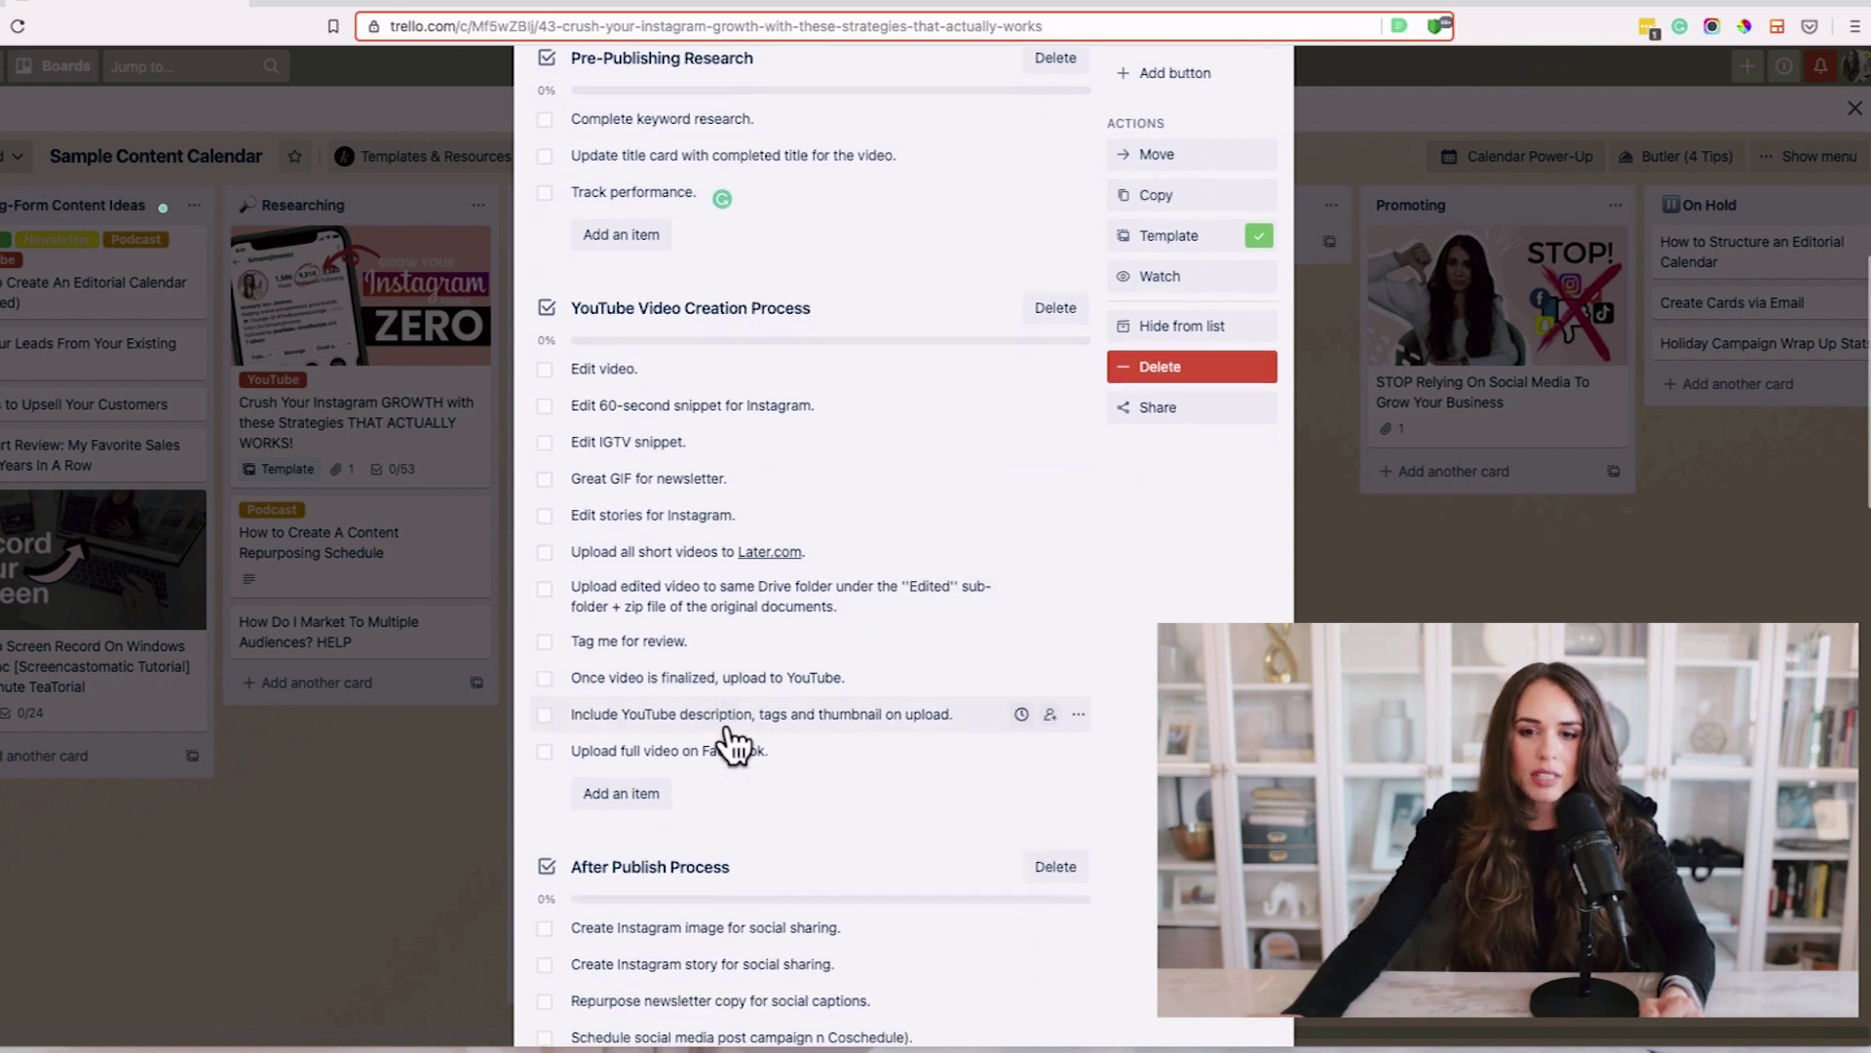
scroll(733, 745, "down", 3)
scroll(730, 735, "up", 4)
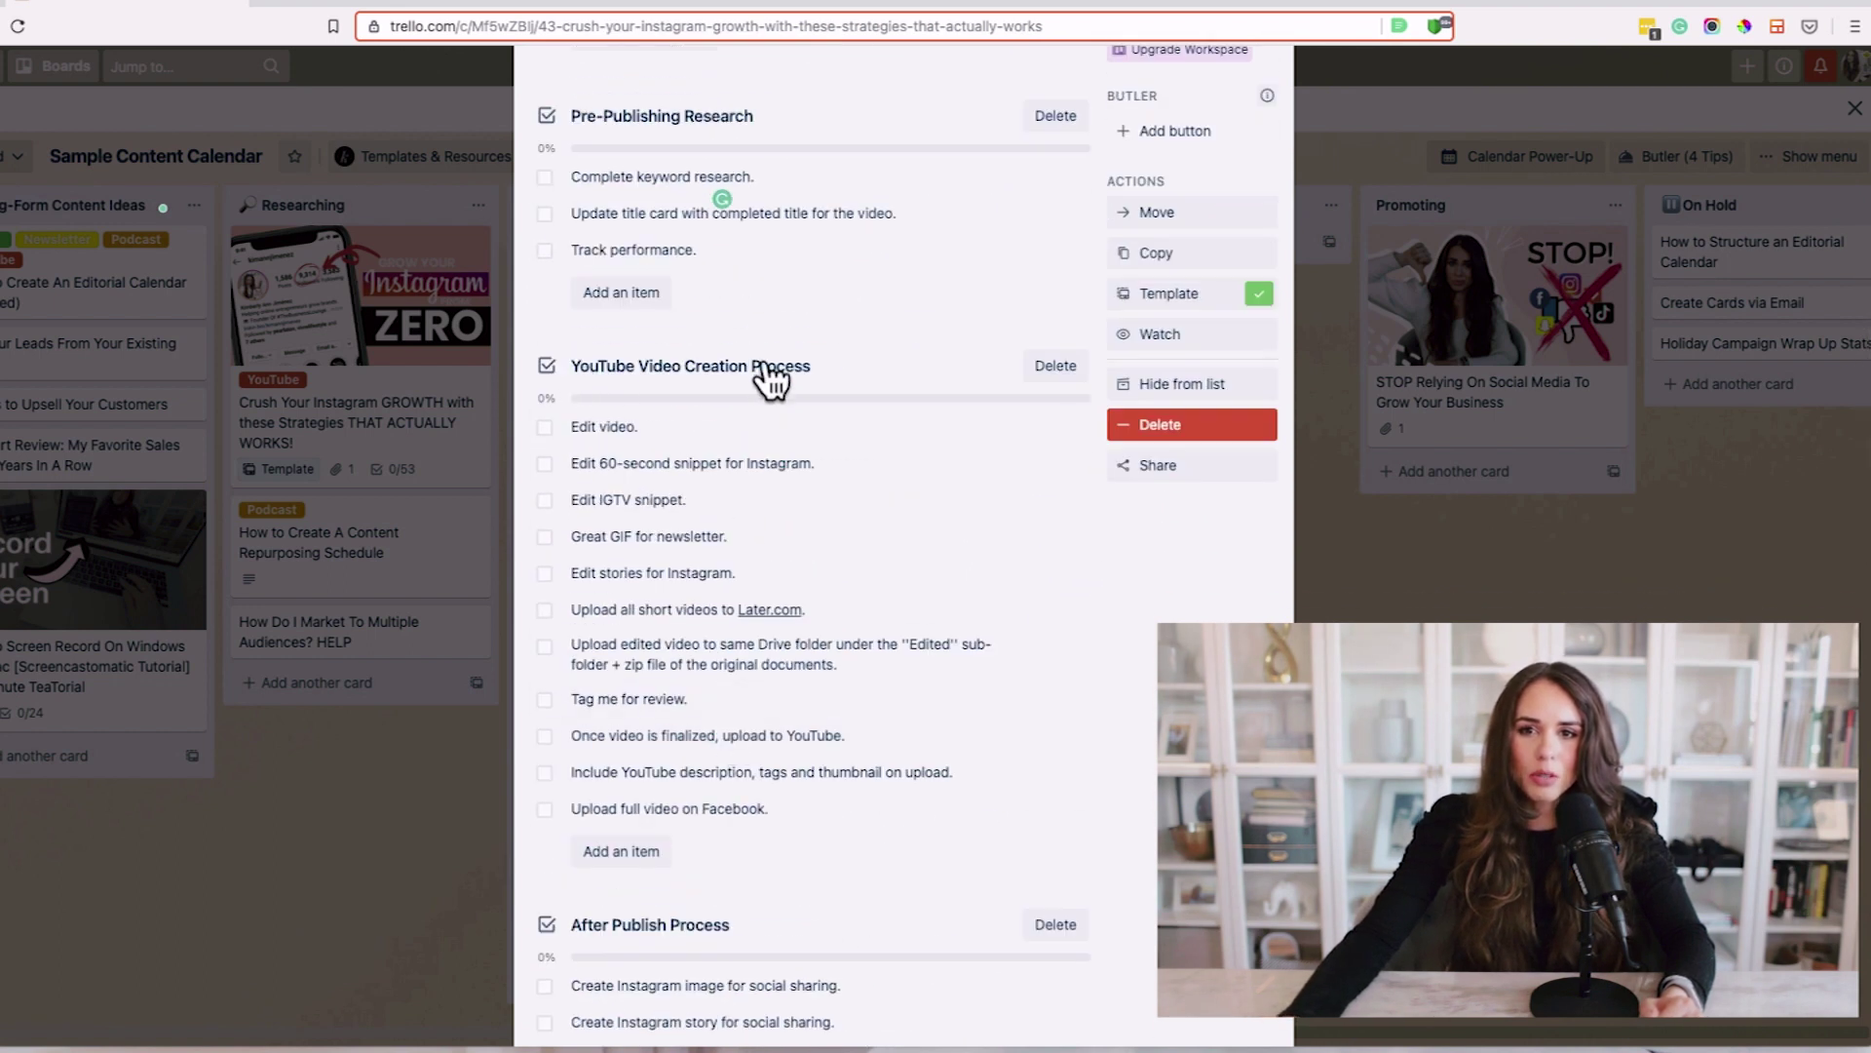
scroll(780, 565, "down", 5)
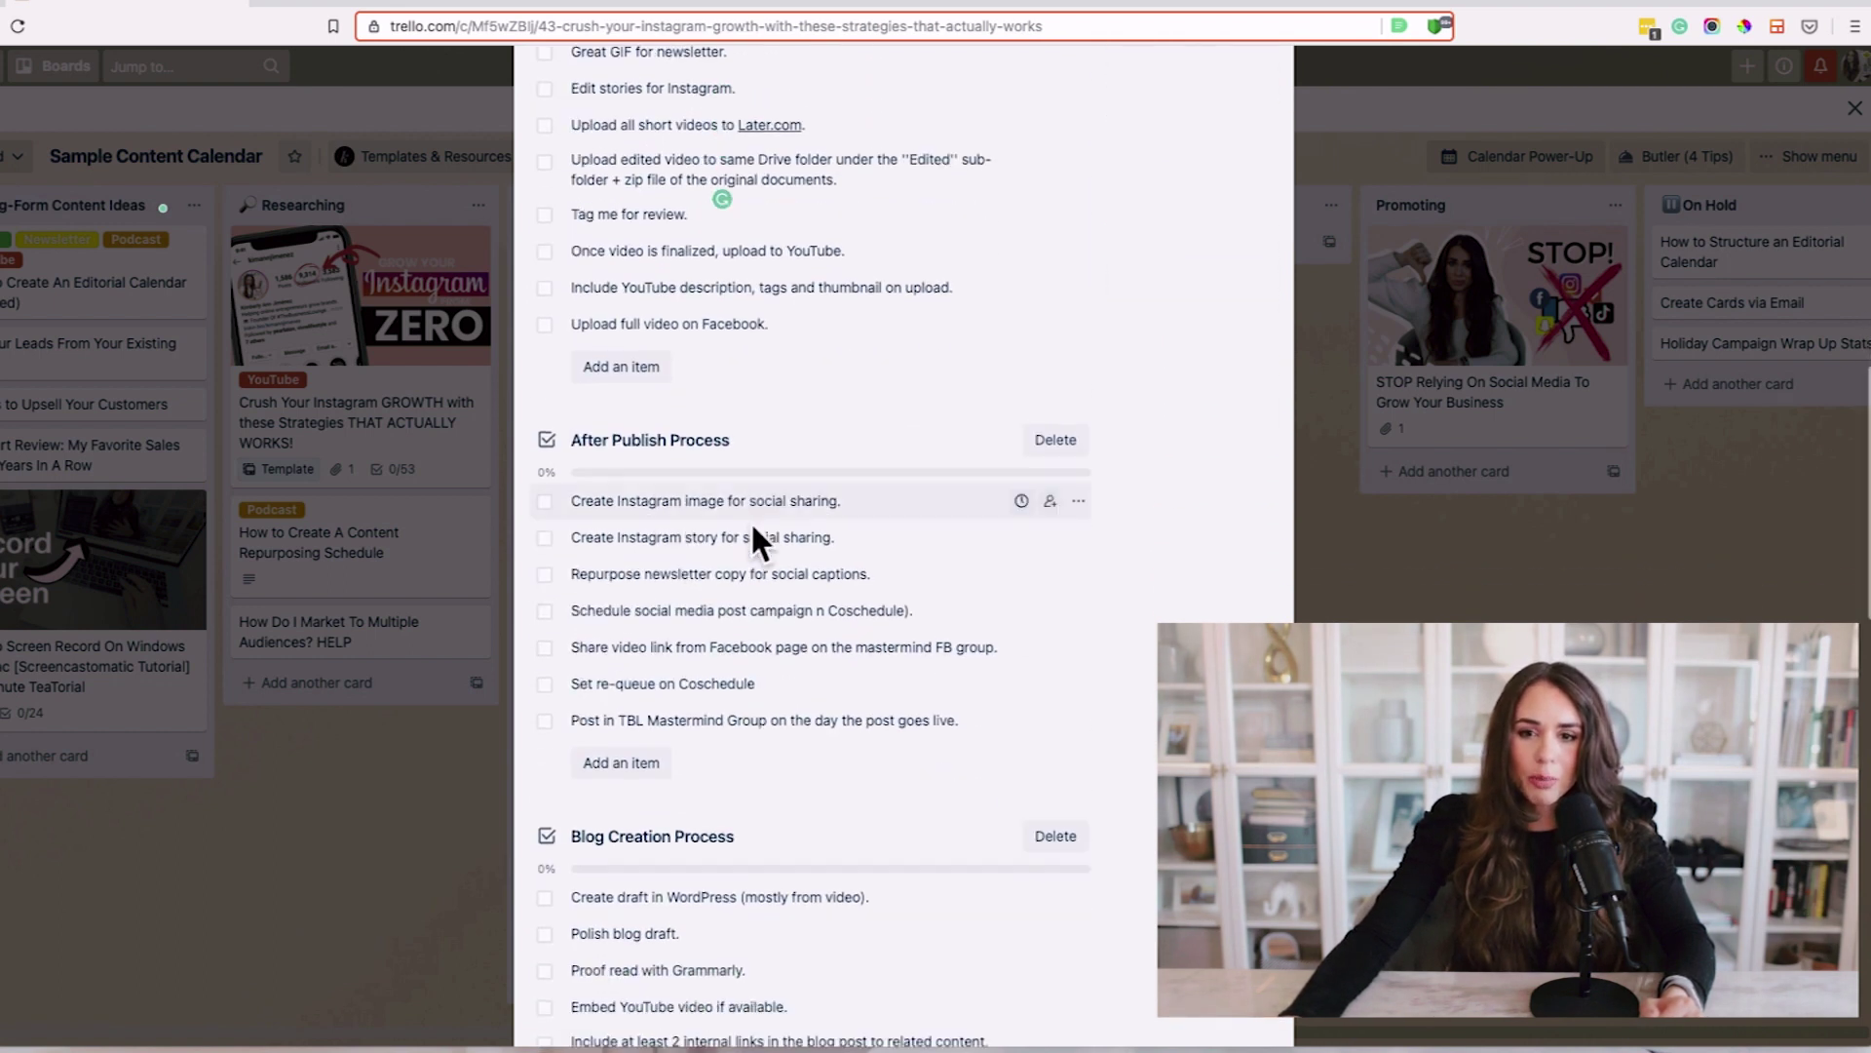
scroll(757, 542, "down", 4)
scroll(846, 499, "down", 5)
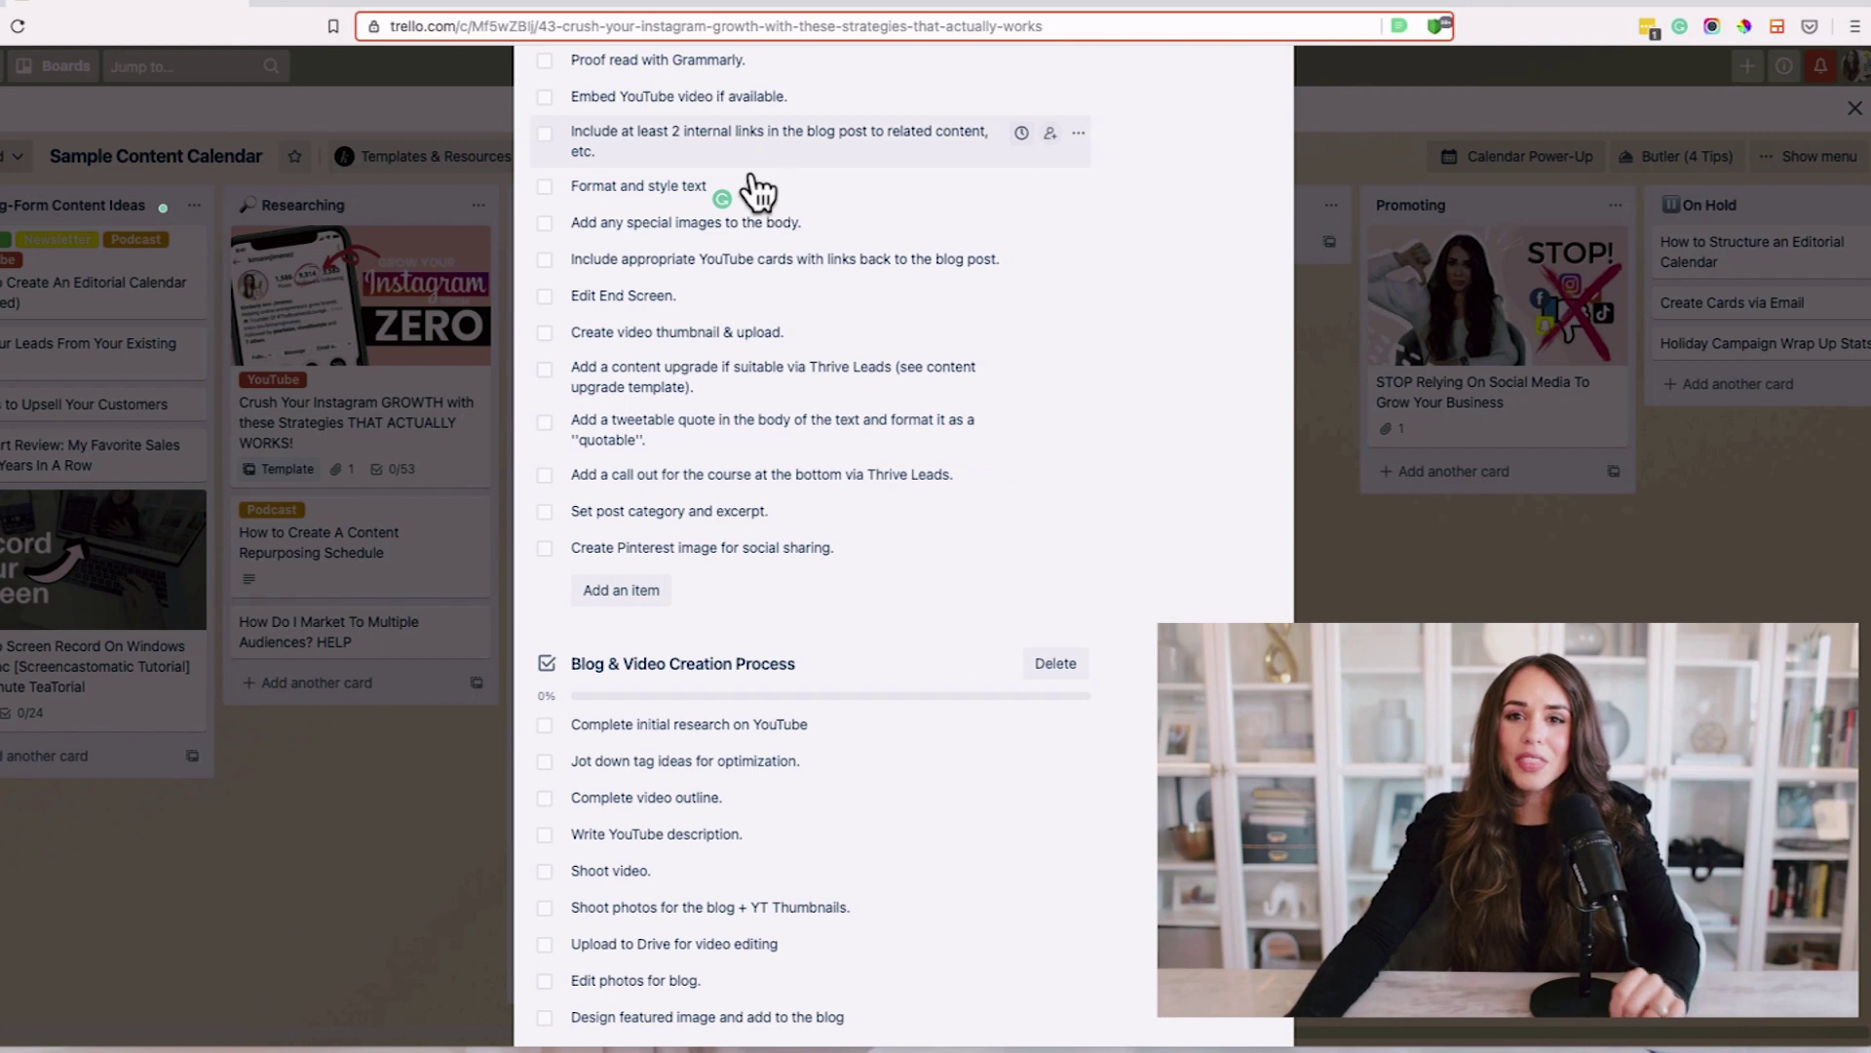
scroll(731, 546, "down", 6)
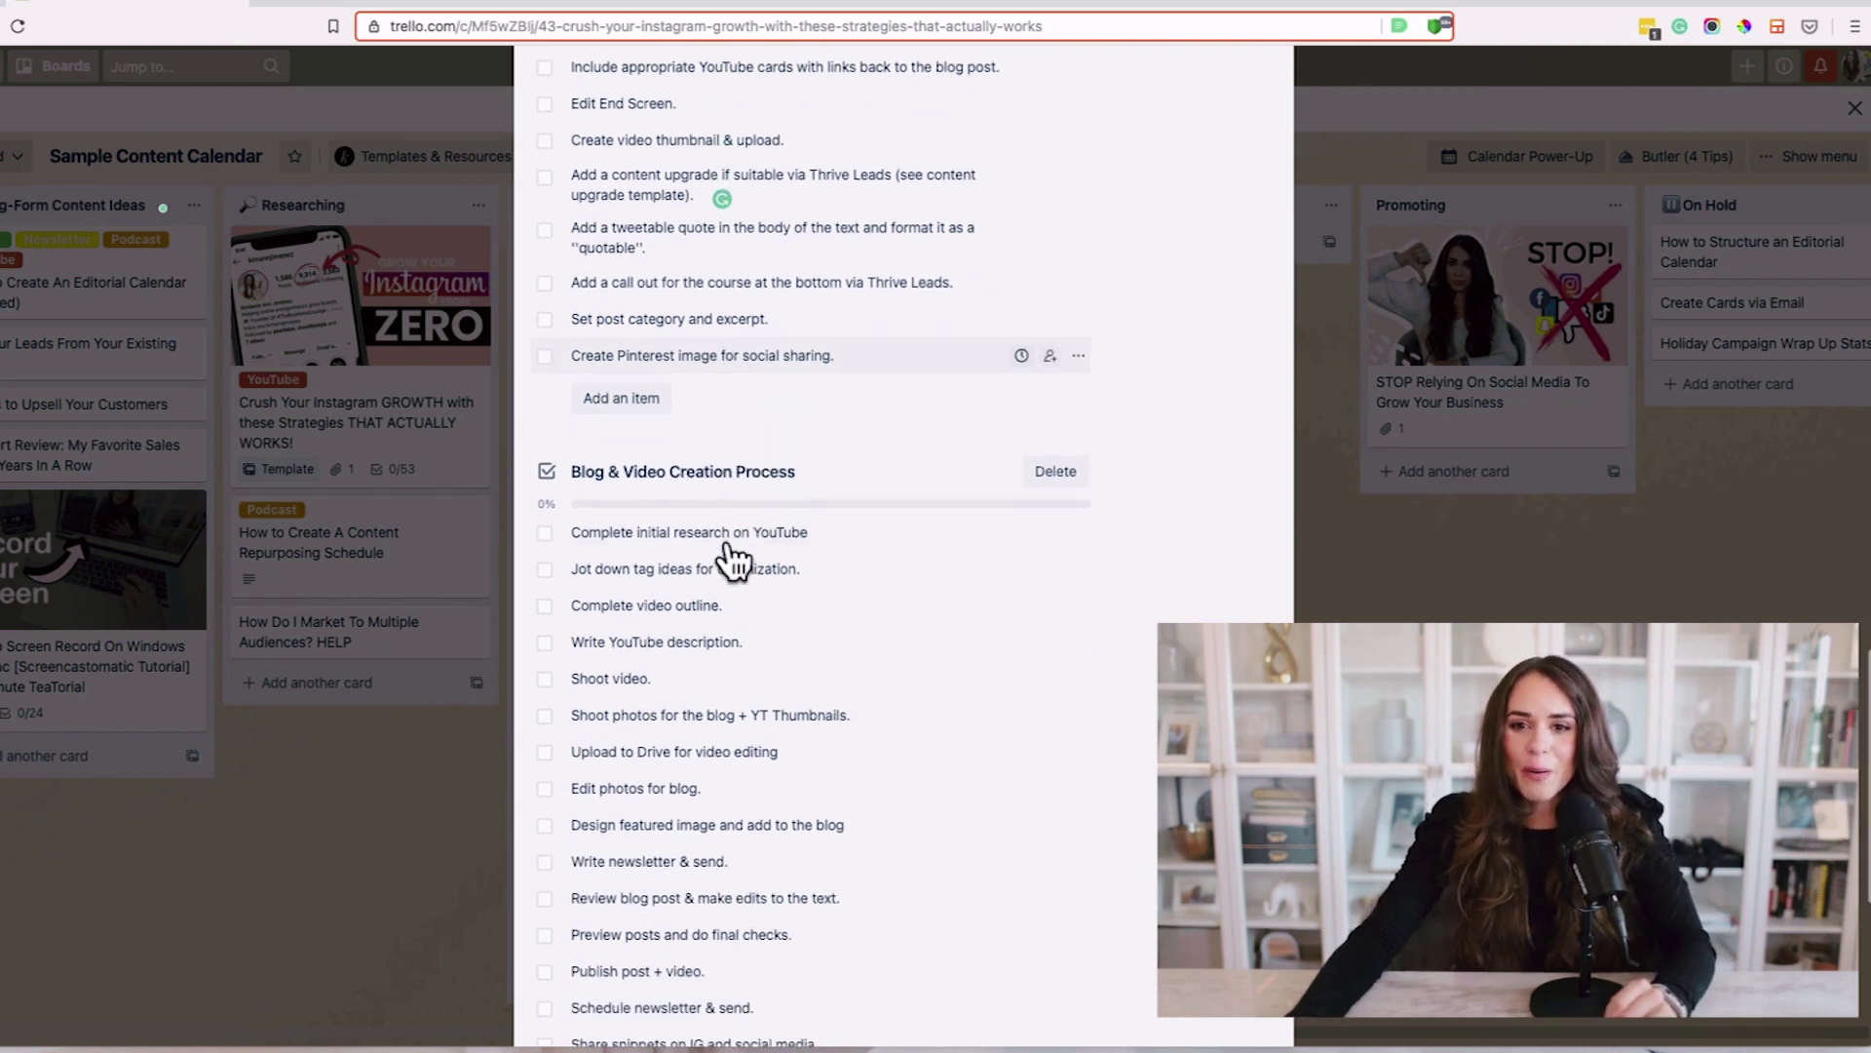
scroll(733, 536, "down", 2)
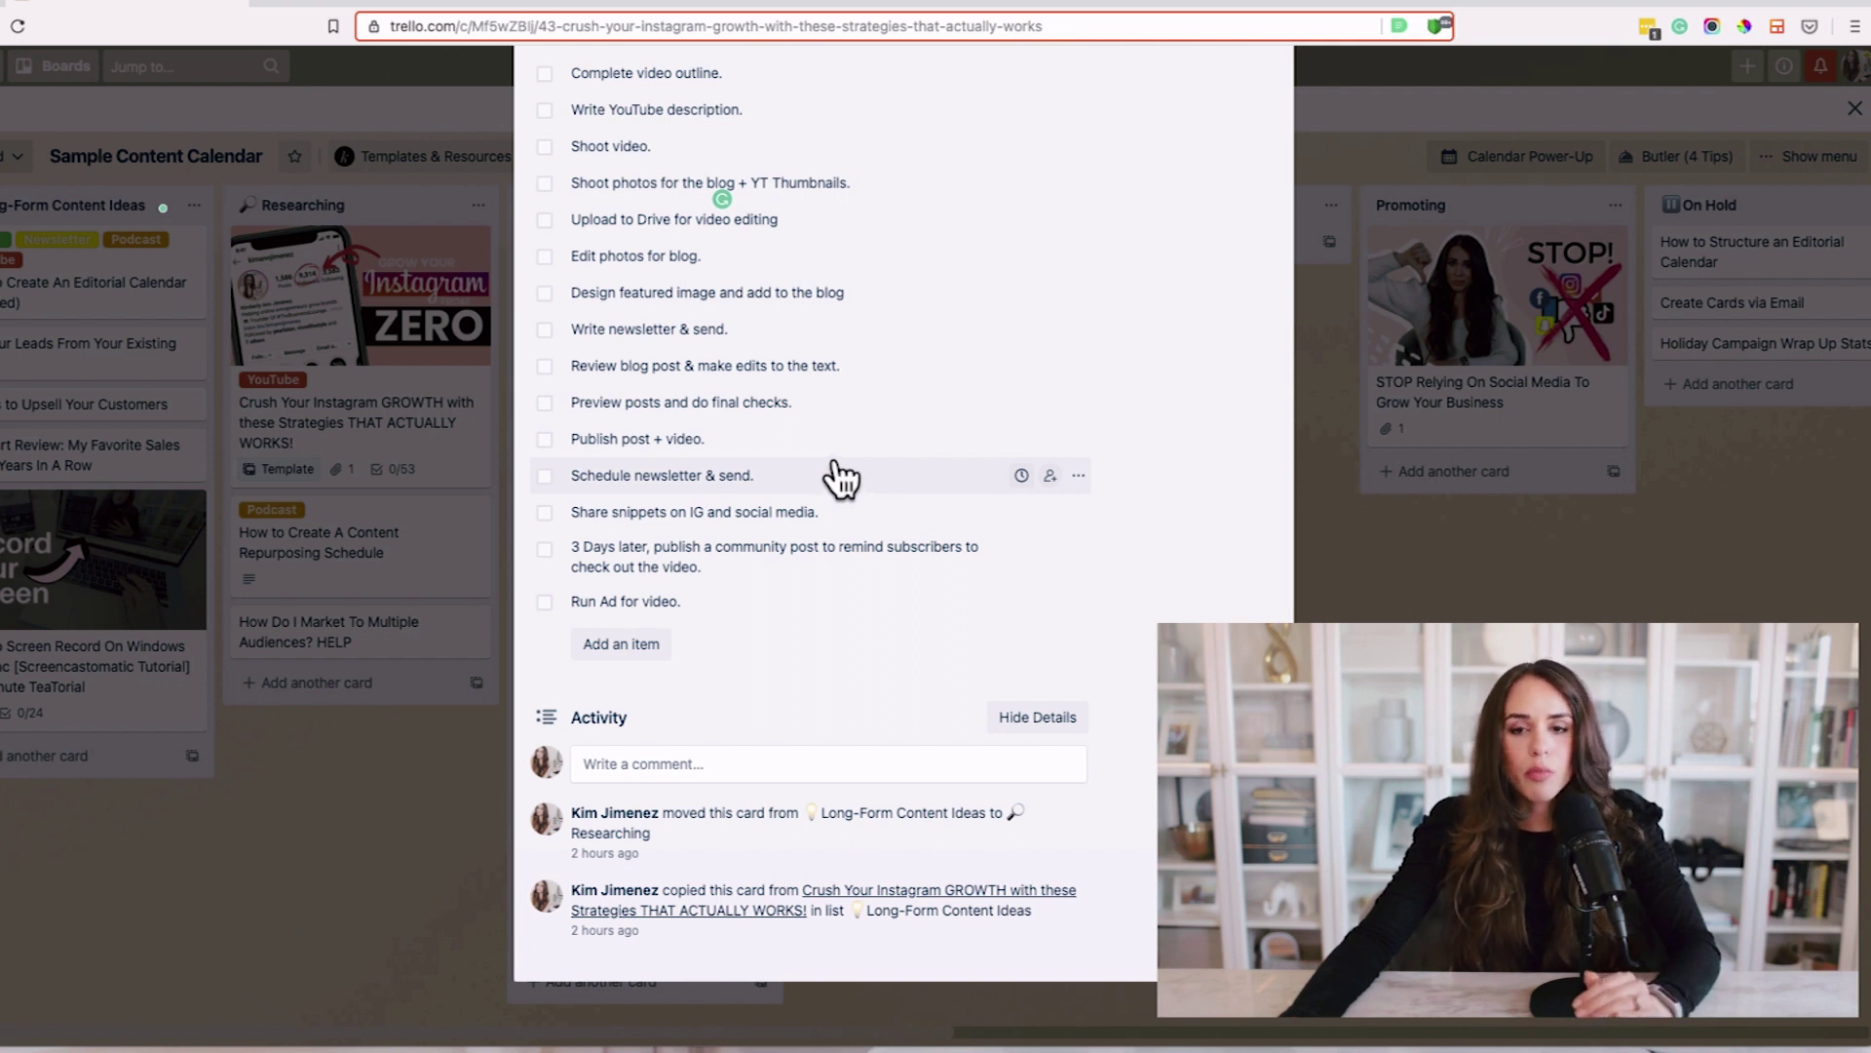
scroll(834, 497, "up", 20)
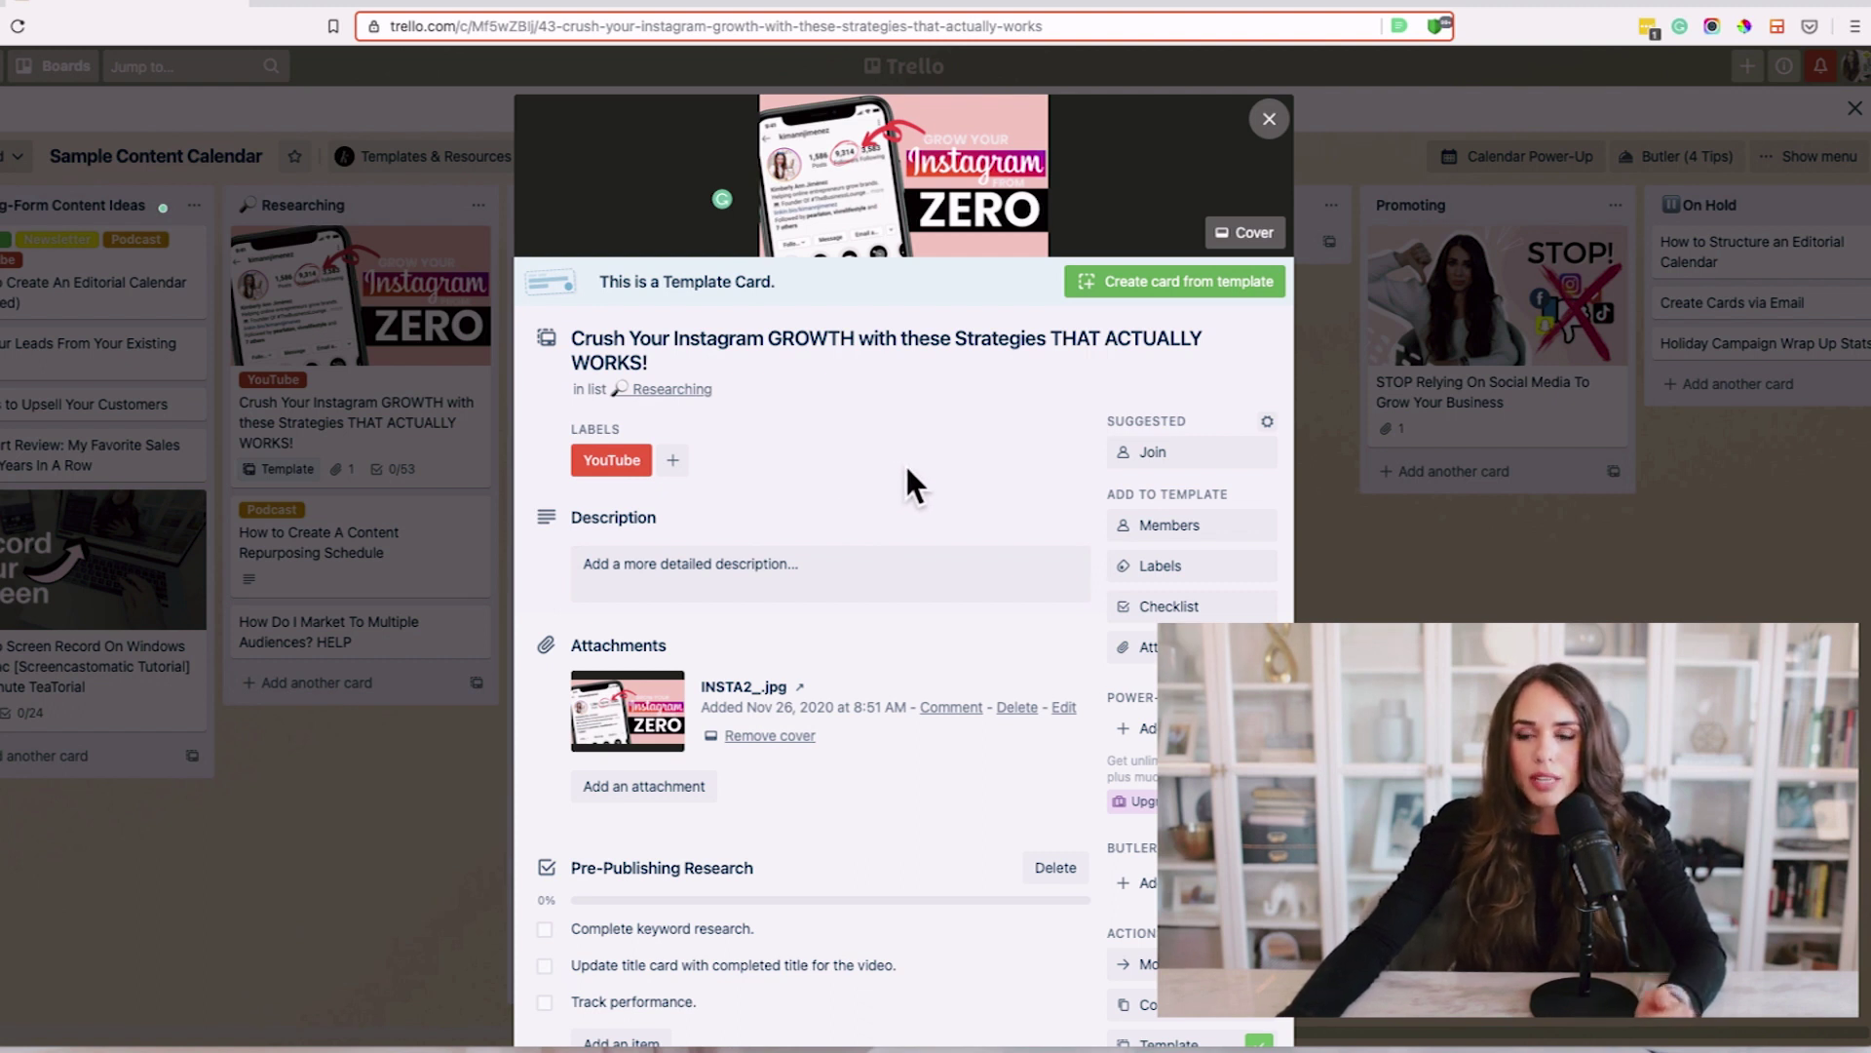
scroll(555, 507, "down", 3)
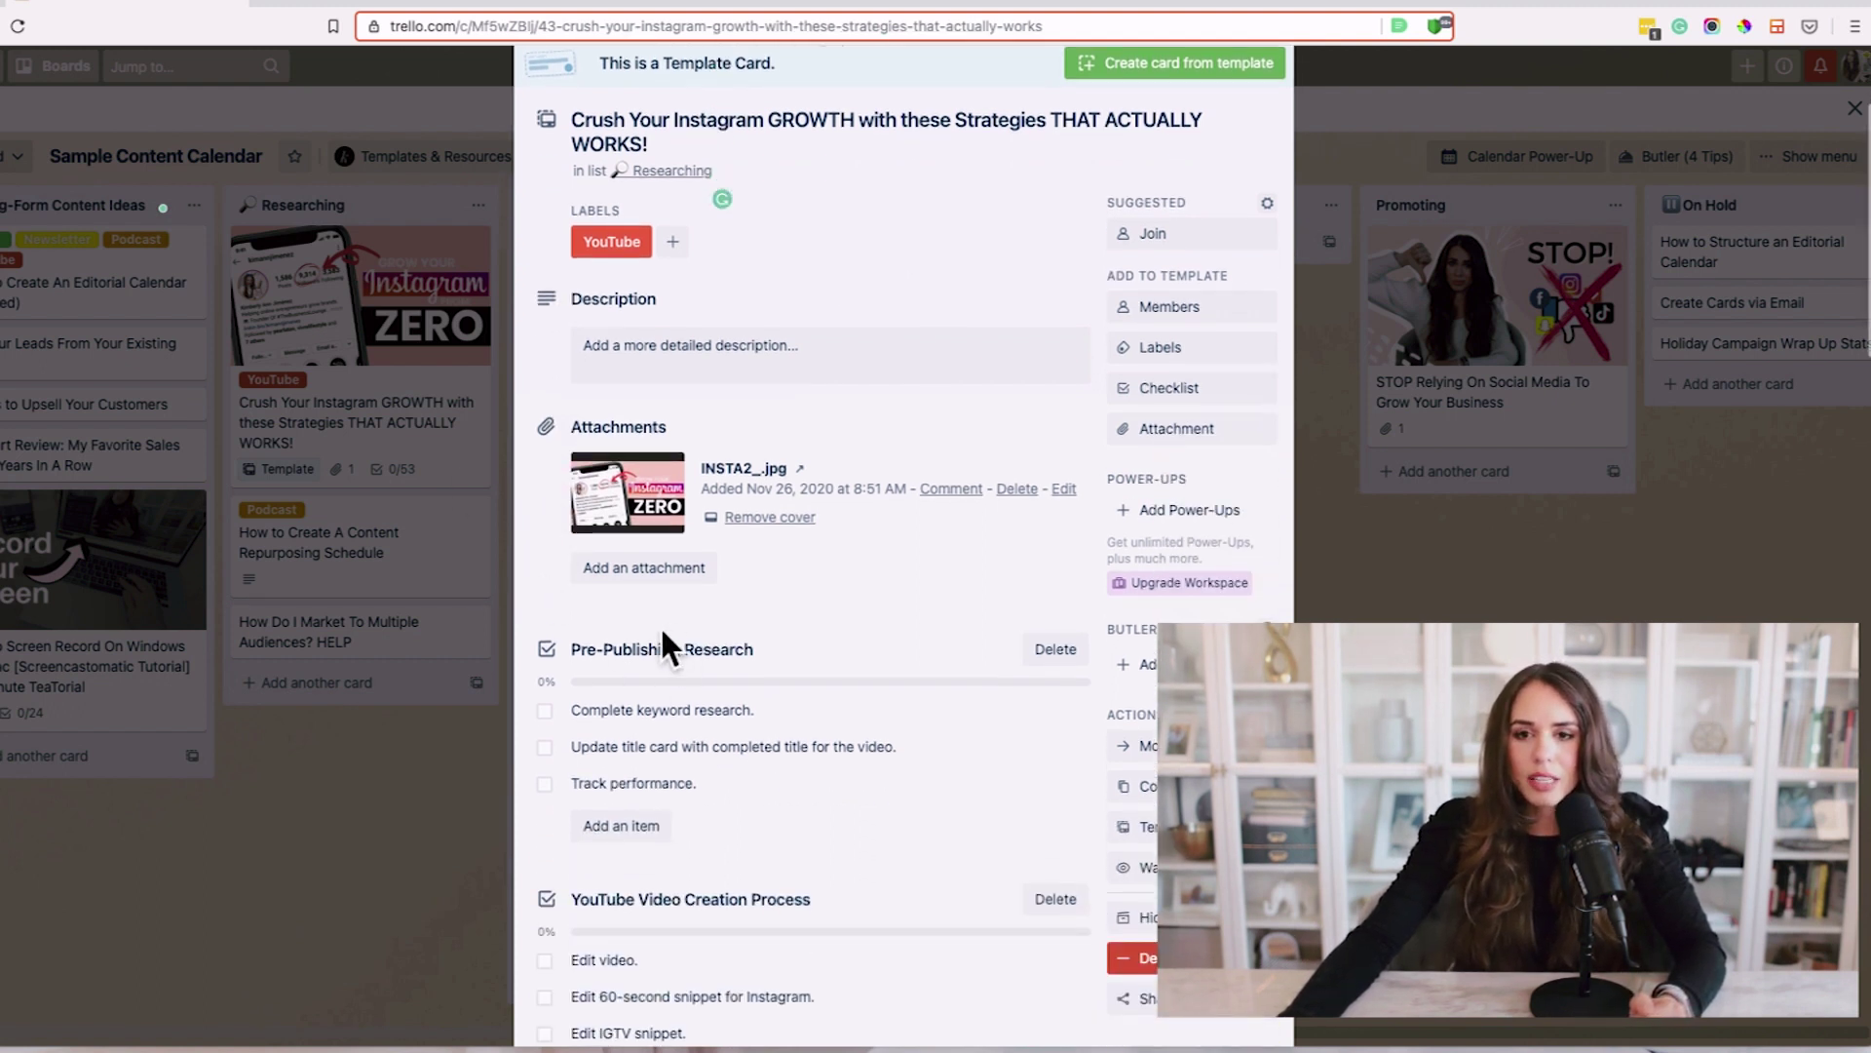
scroll(1137, 404, "up", 2)
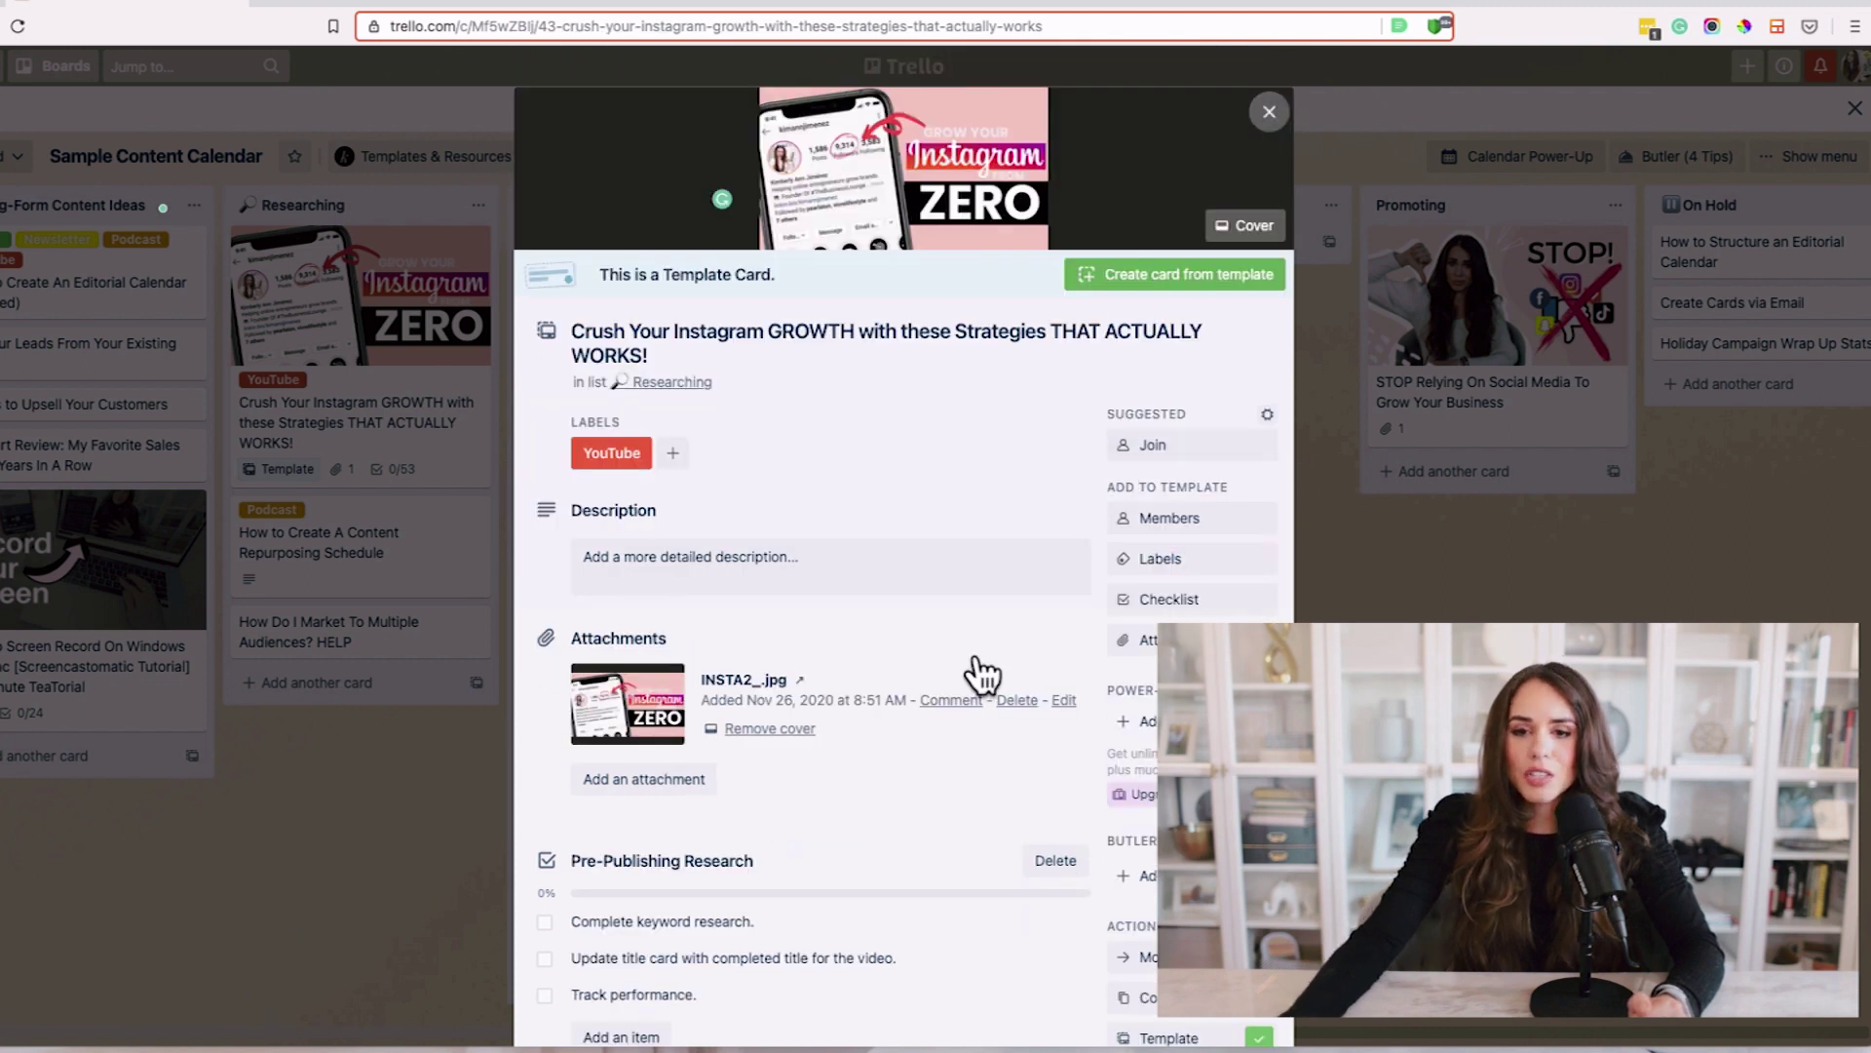
scroll(624, 712, "down", 1)
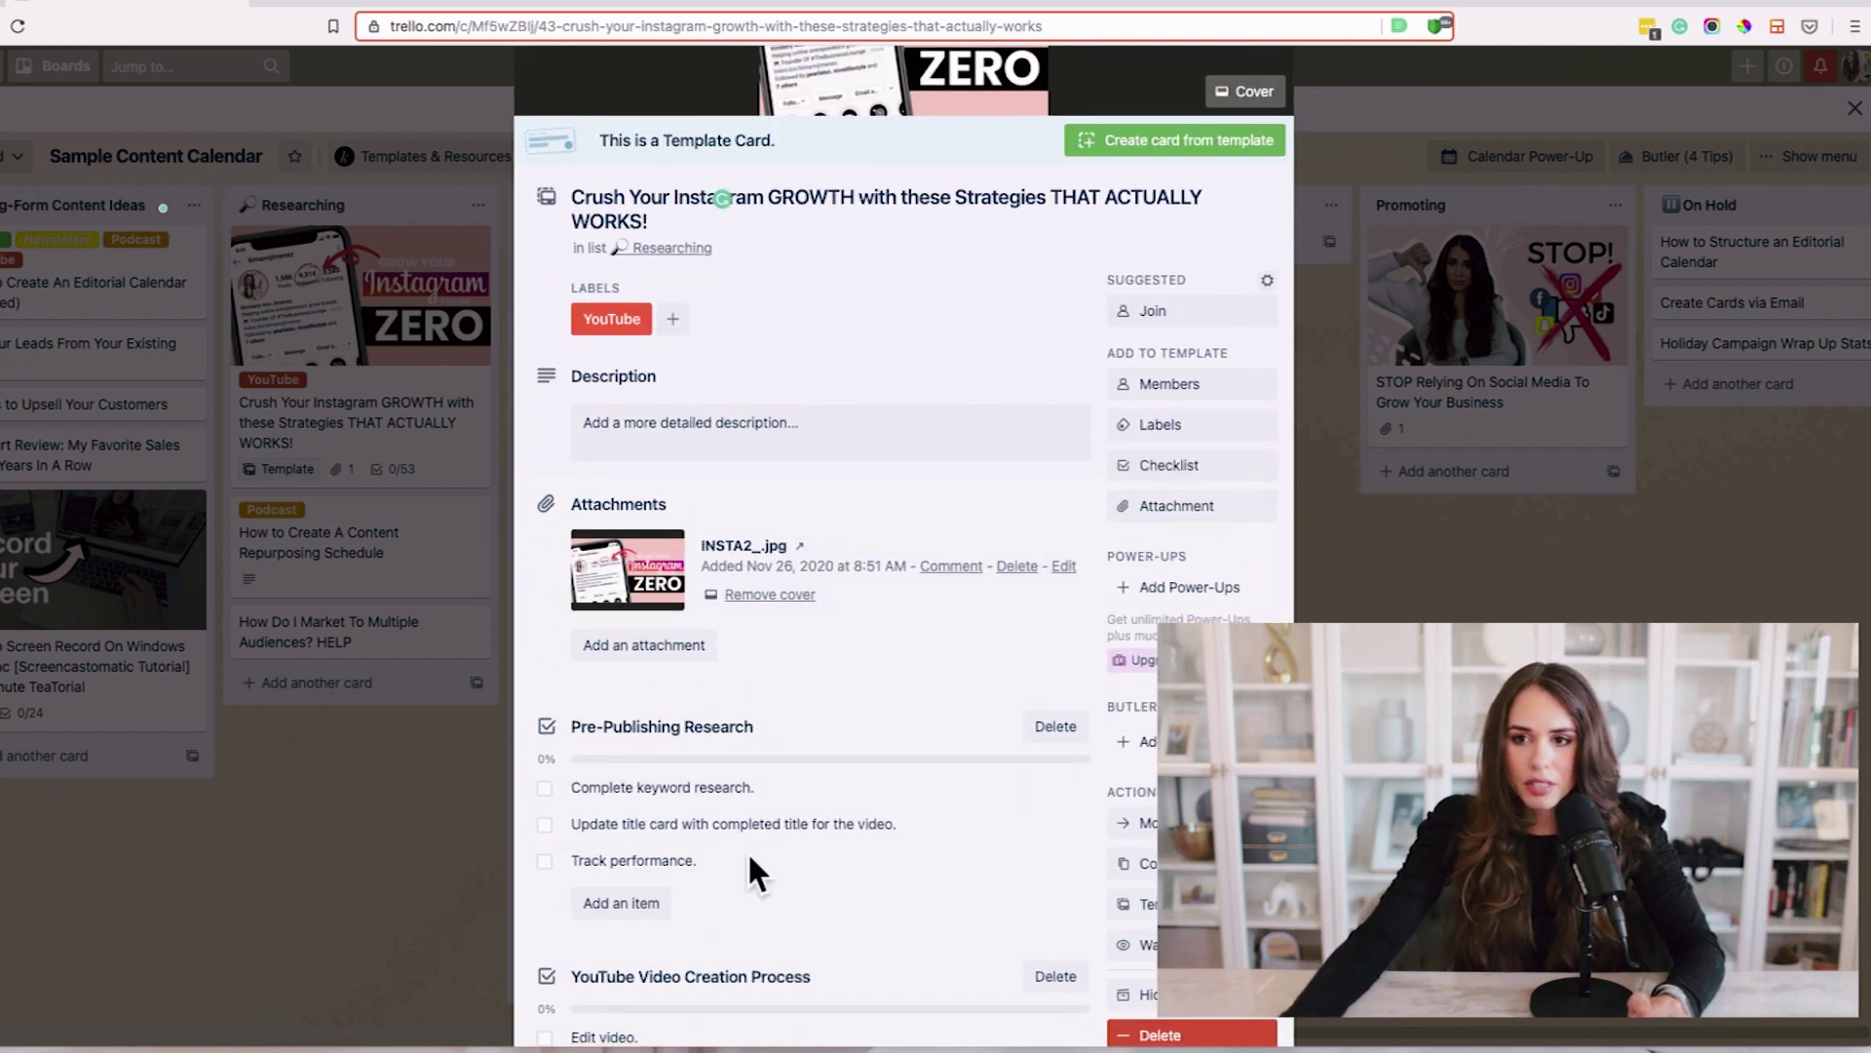
scroll(1253, 88, "up", 2)
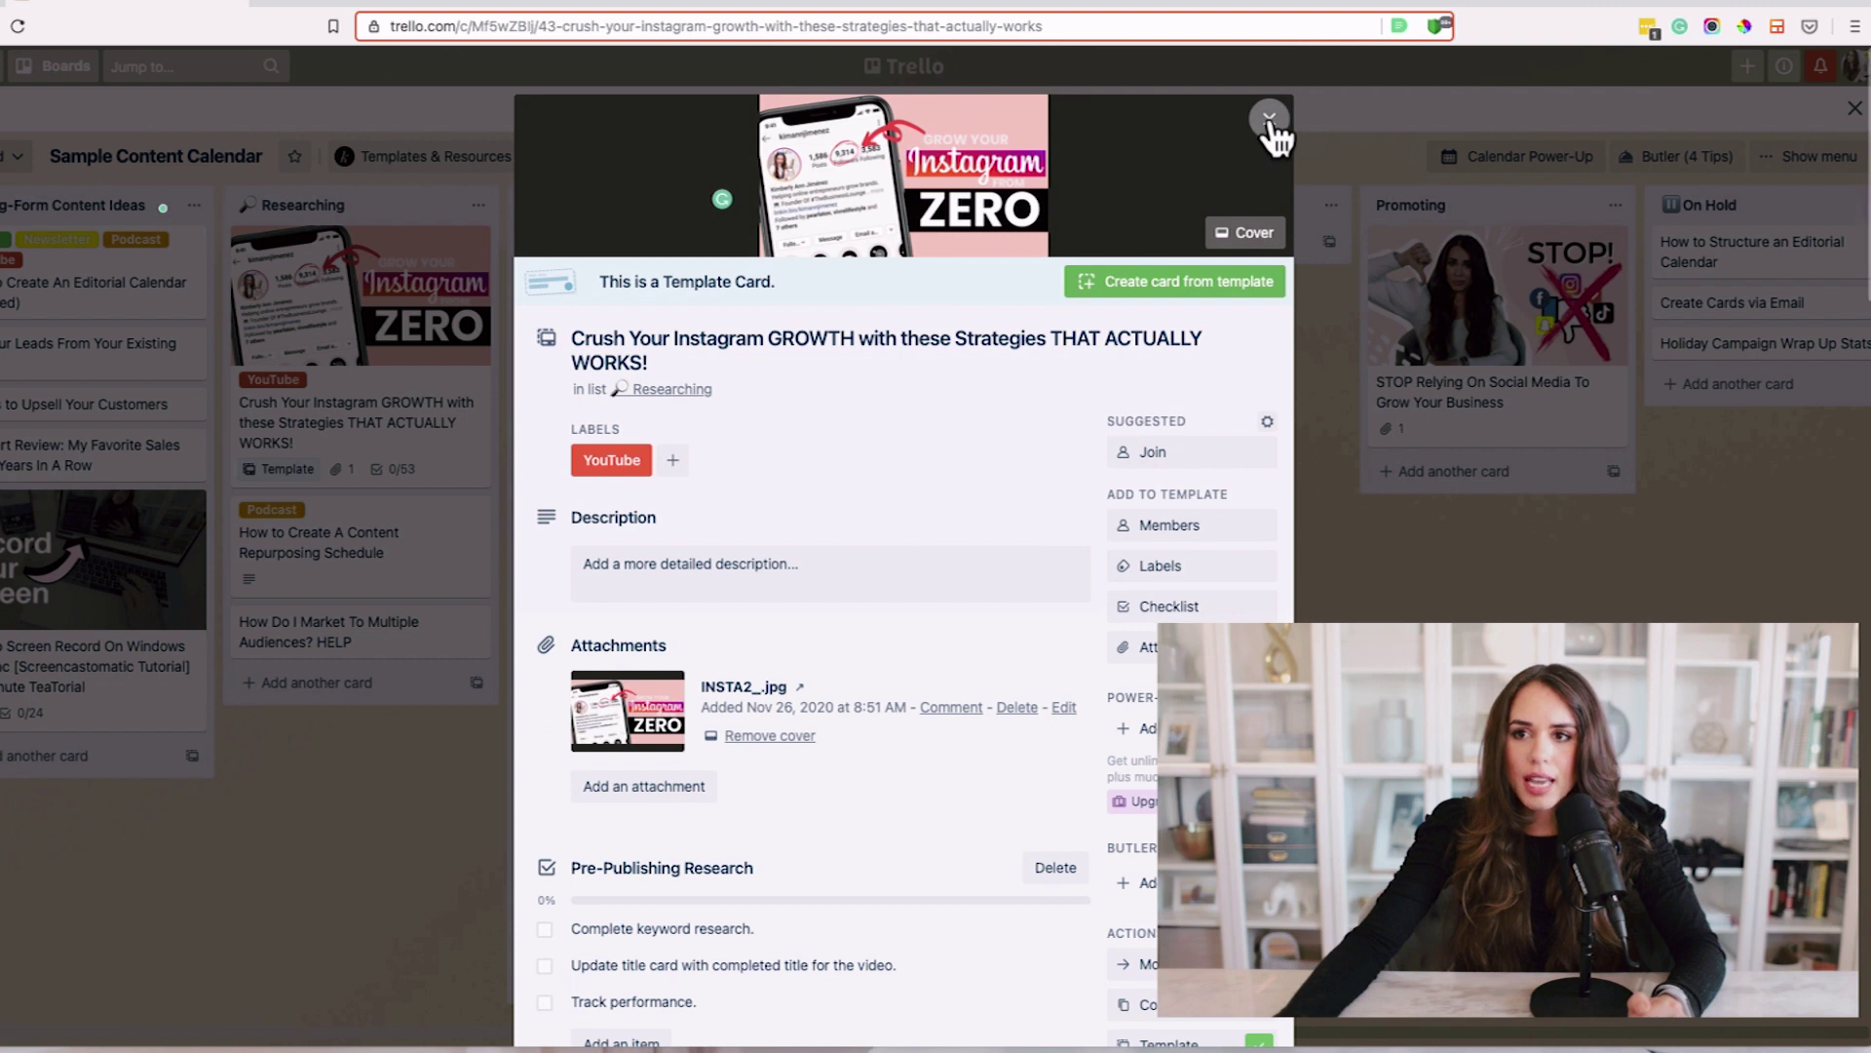
scroll(1111, 755, "down", 3)
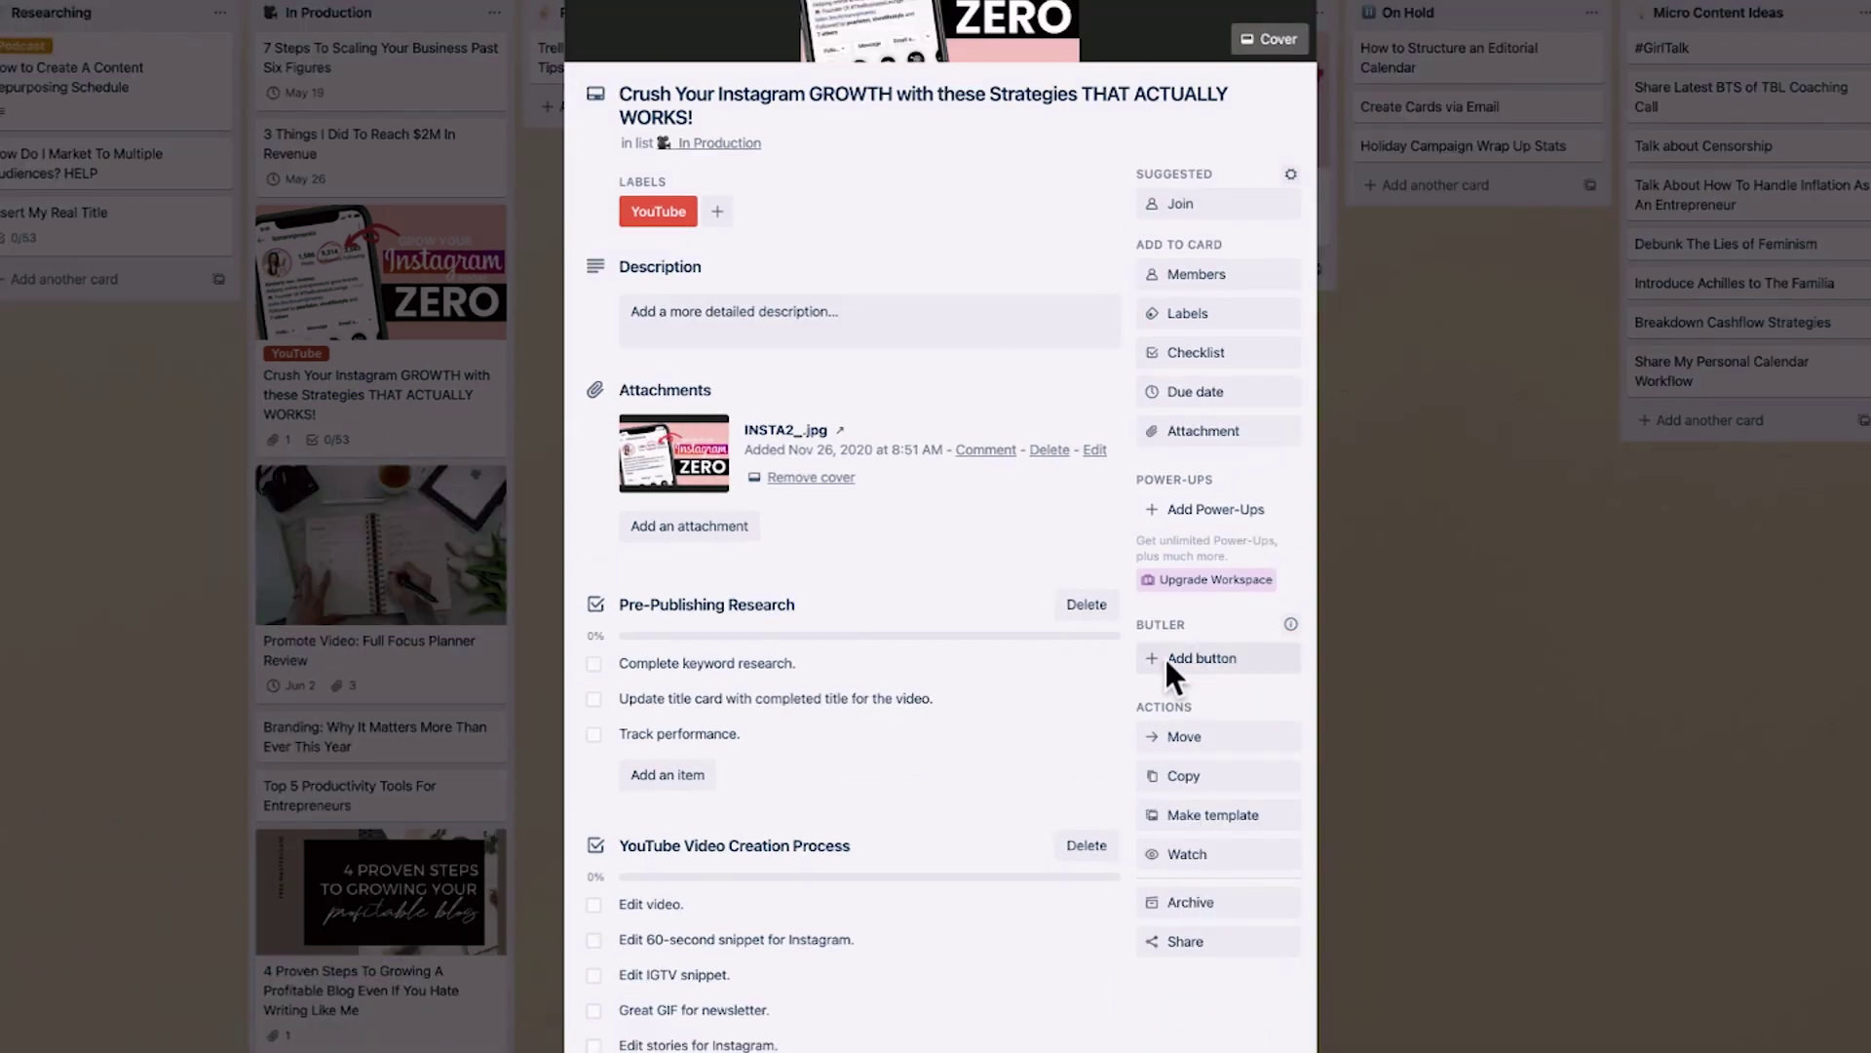
left_click(1154, 824)
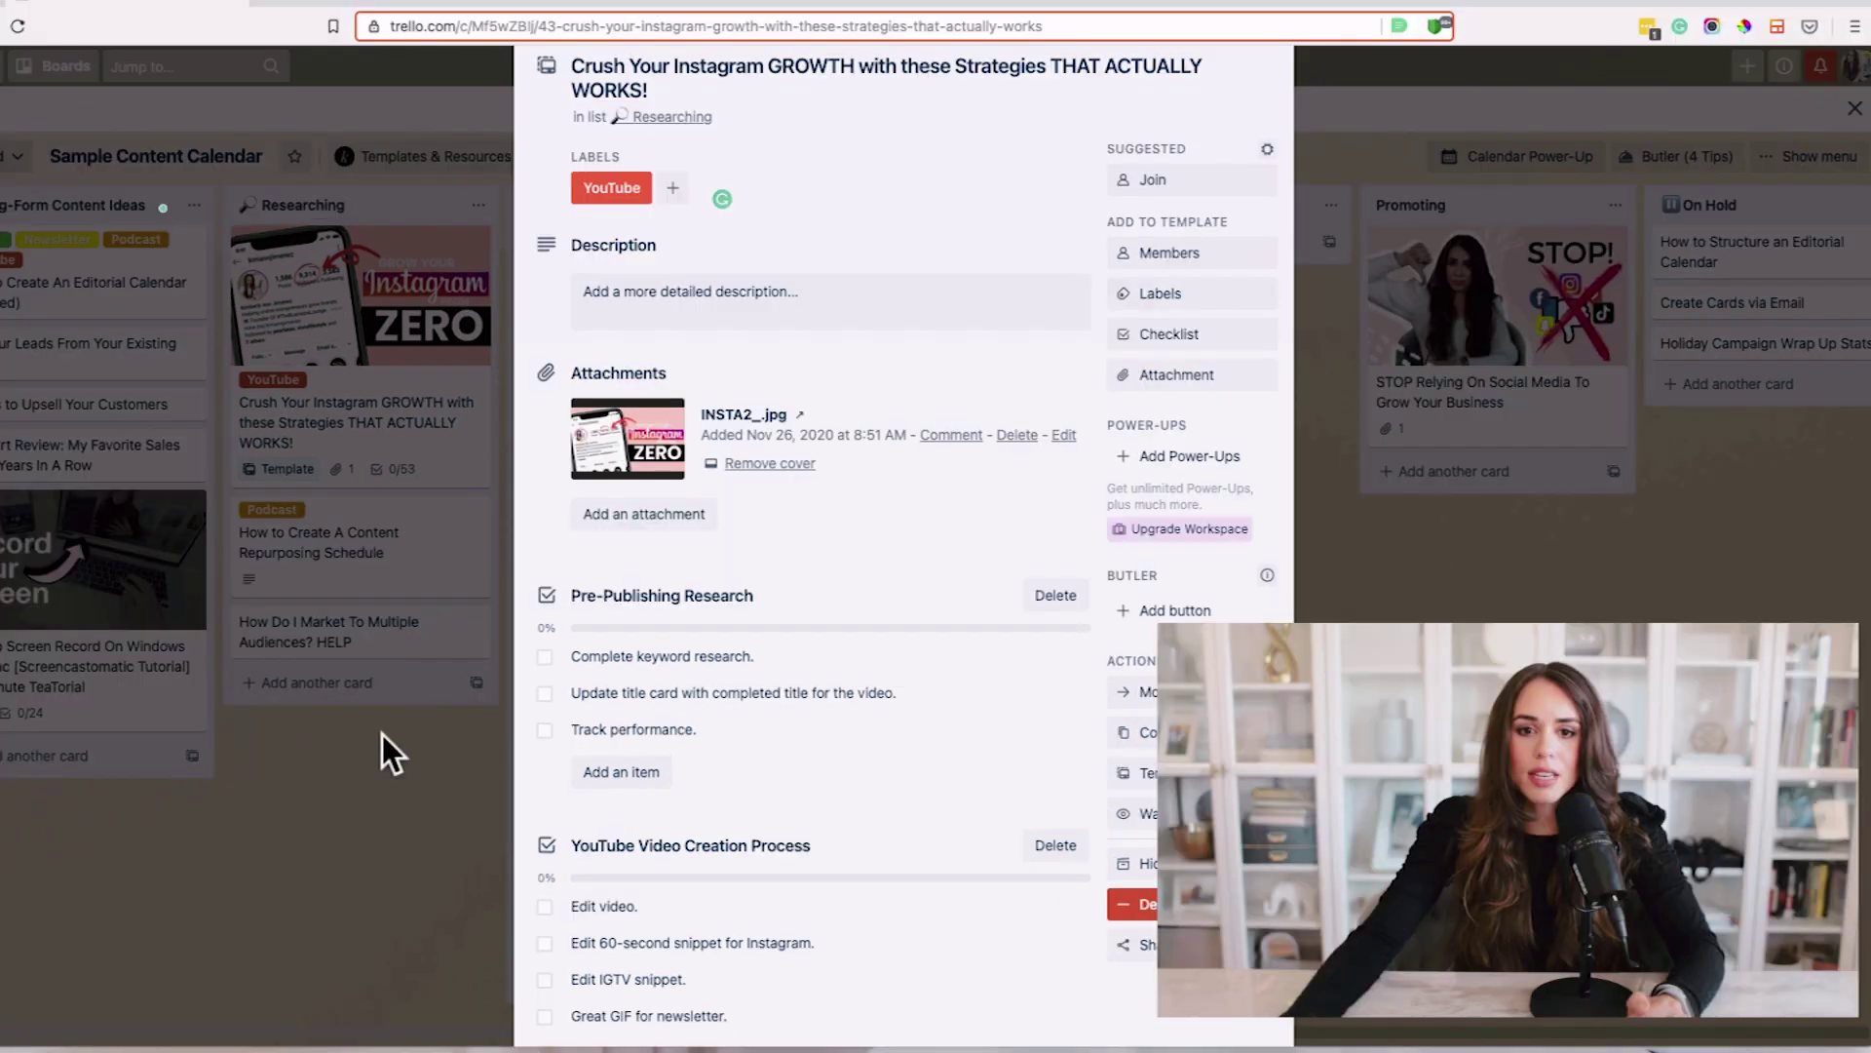
left_click(378, 741)
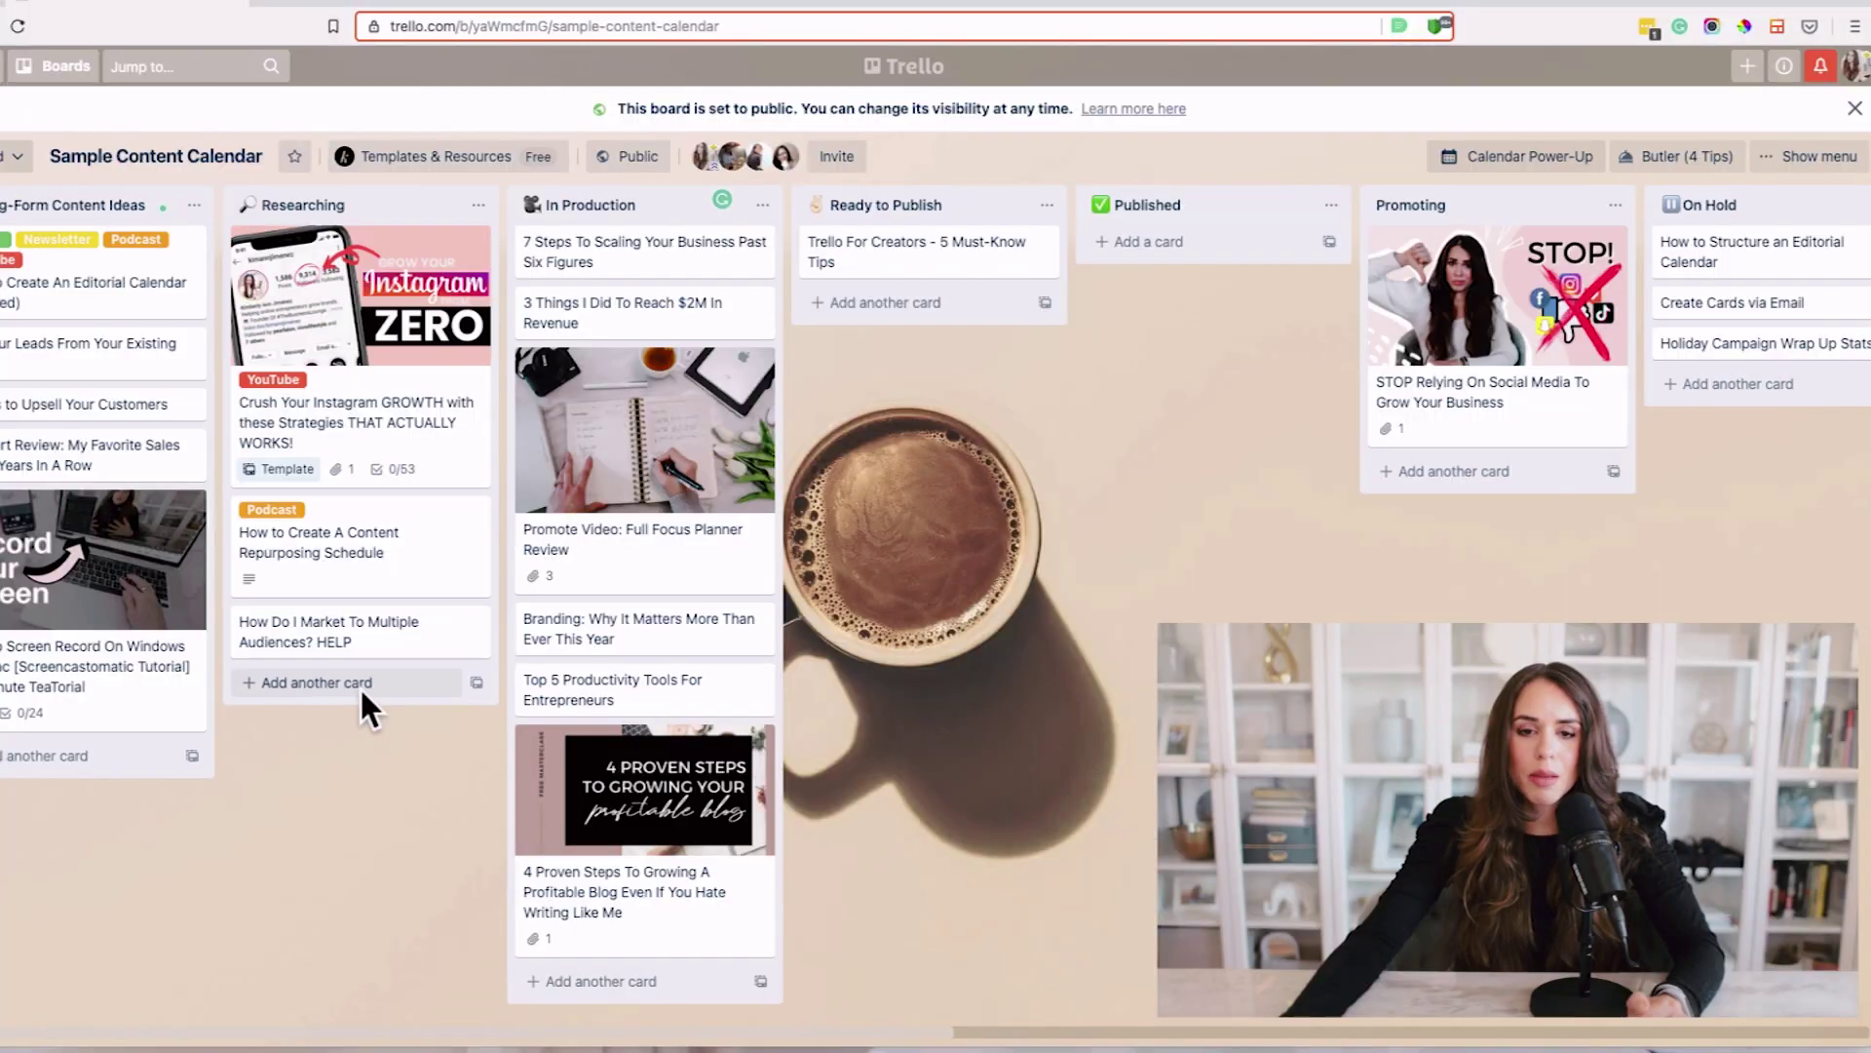
Create a Researching card from the Instagram GROWTH template without labels or attachments.
left_click(476, 685)
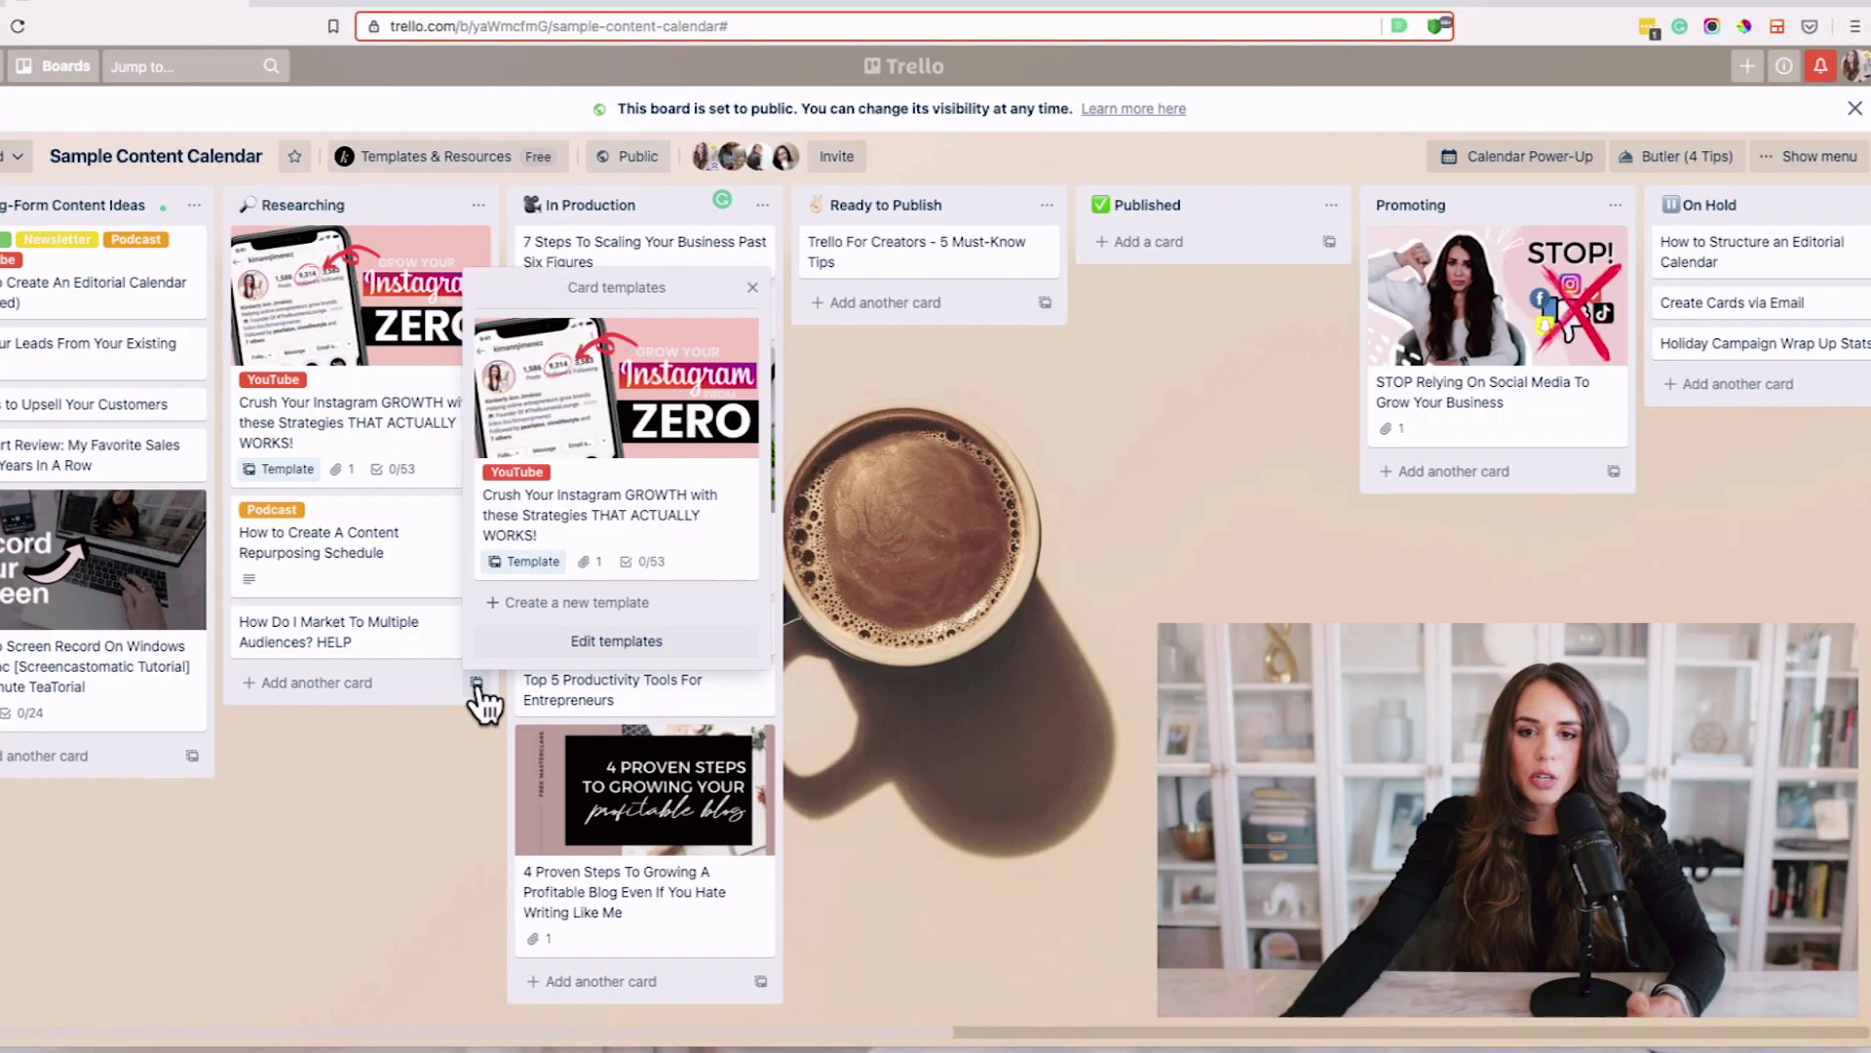
left_click(586, 509)
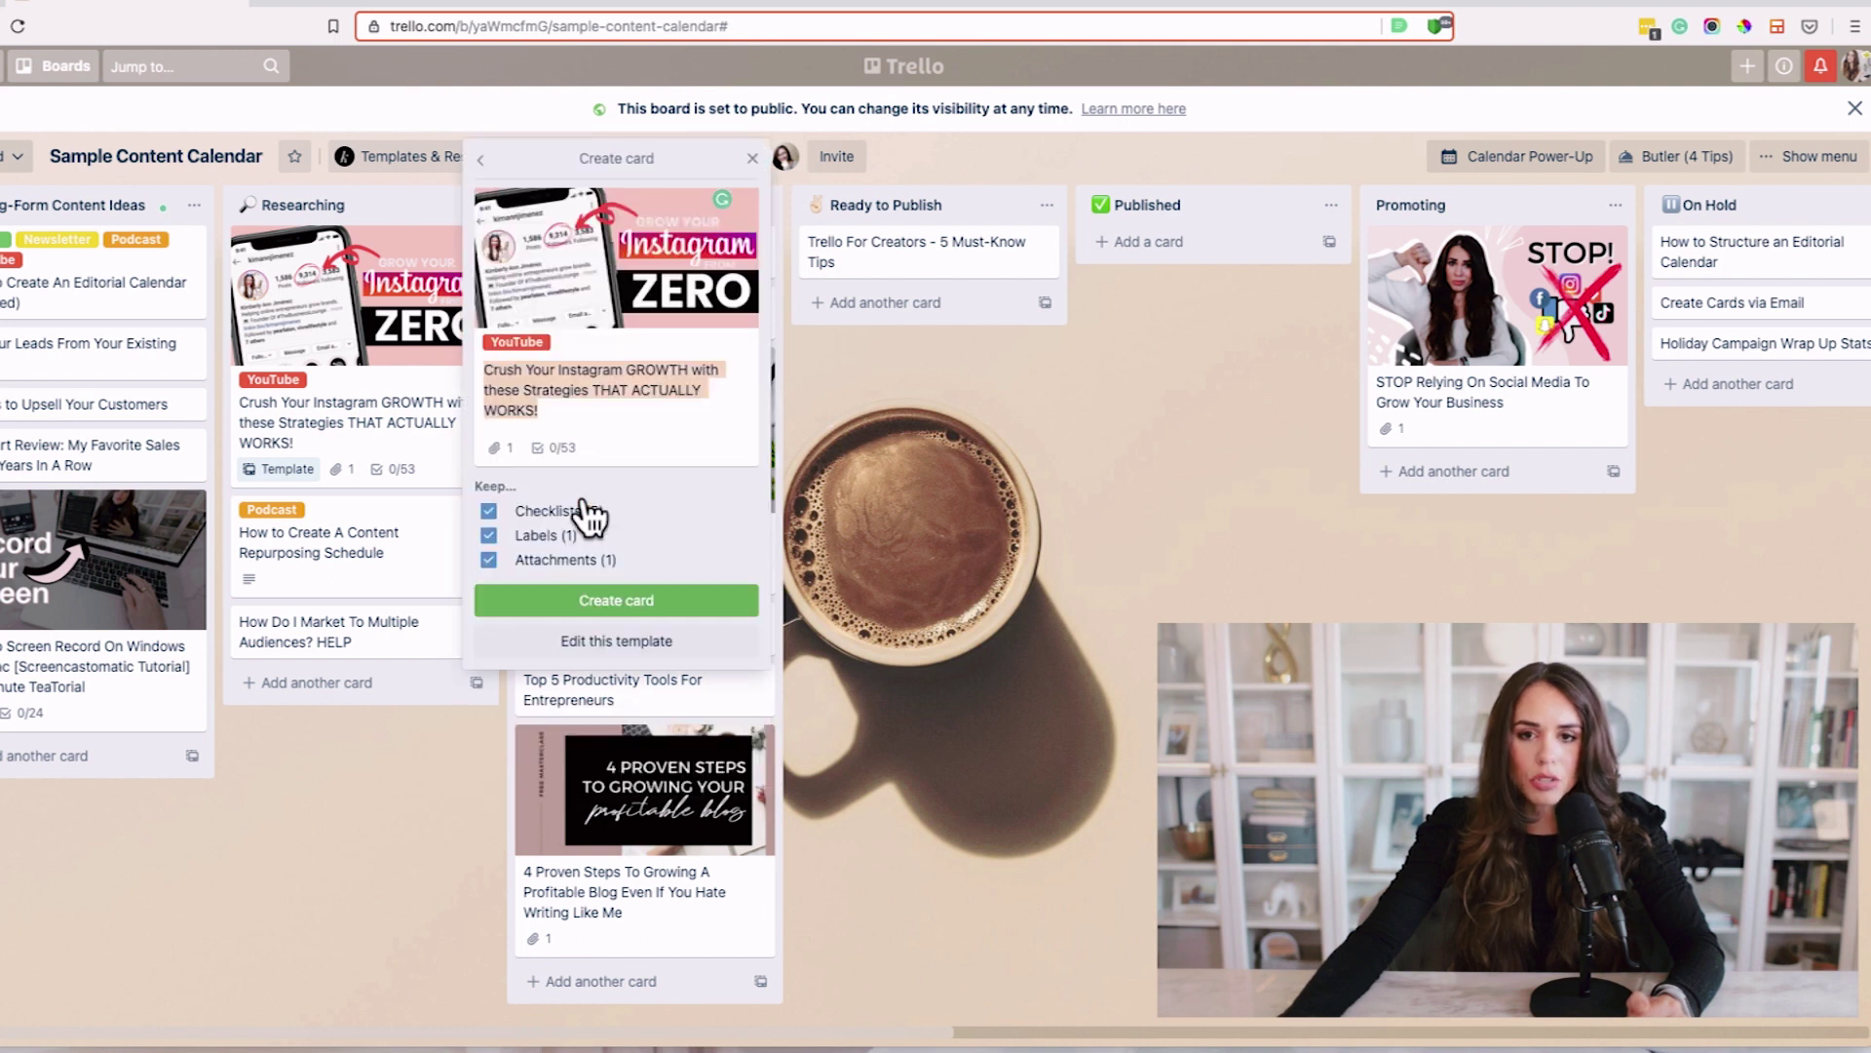
left_click(487, 533)
left_click(487, 558)
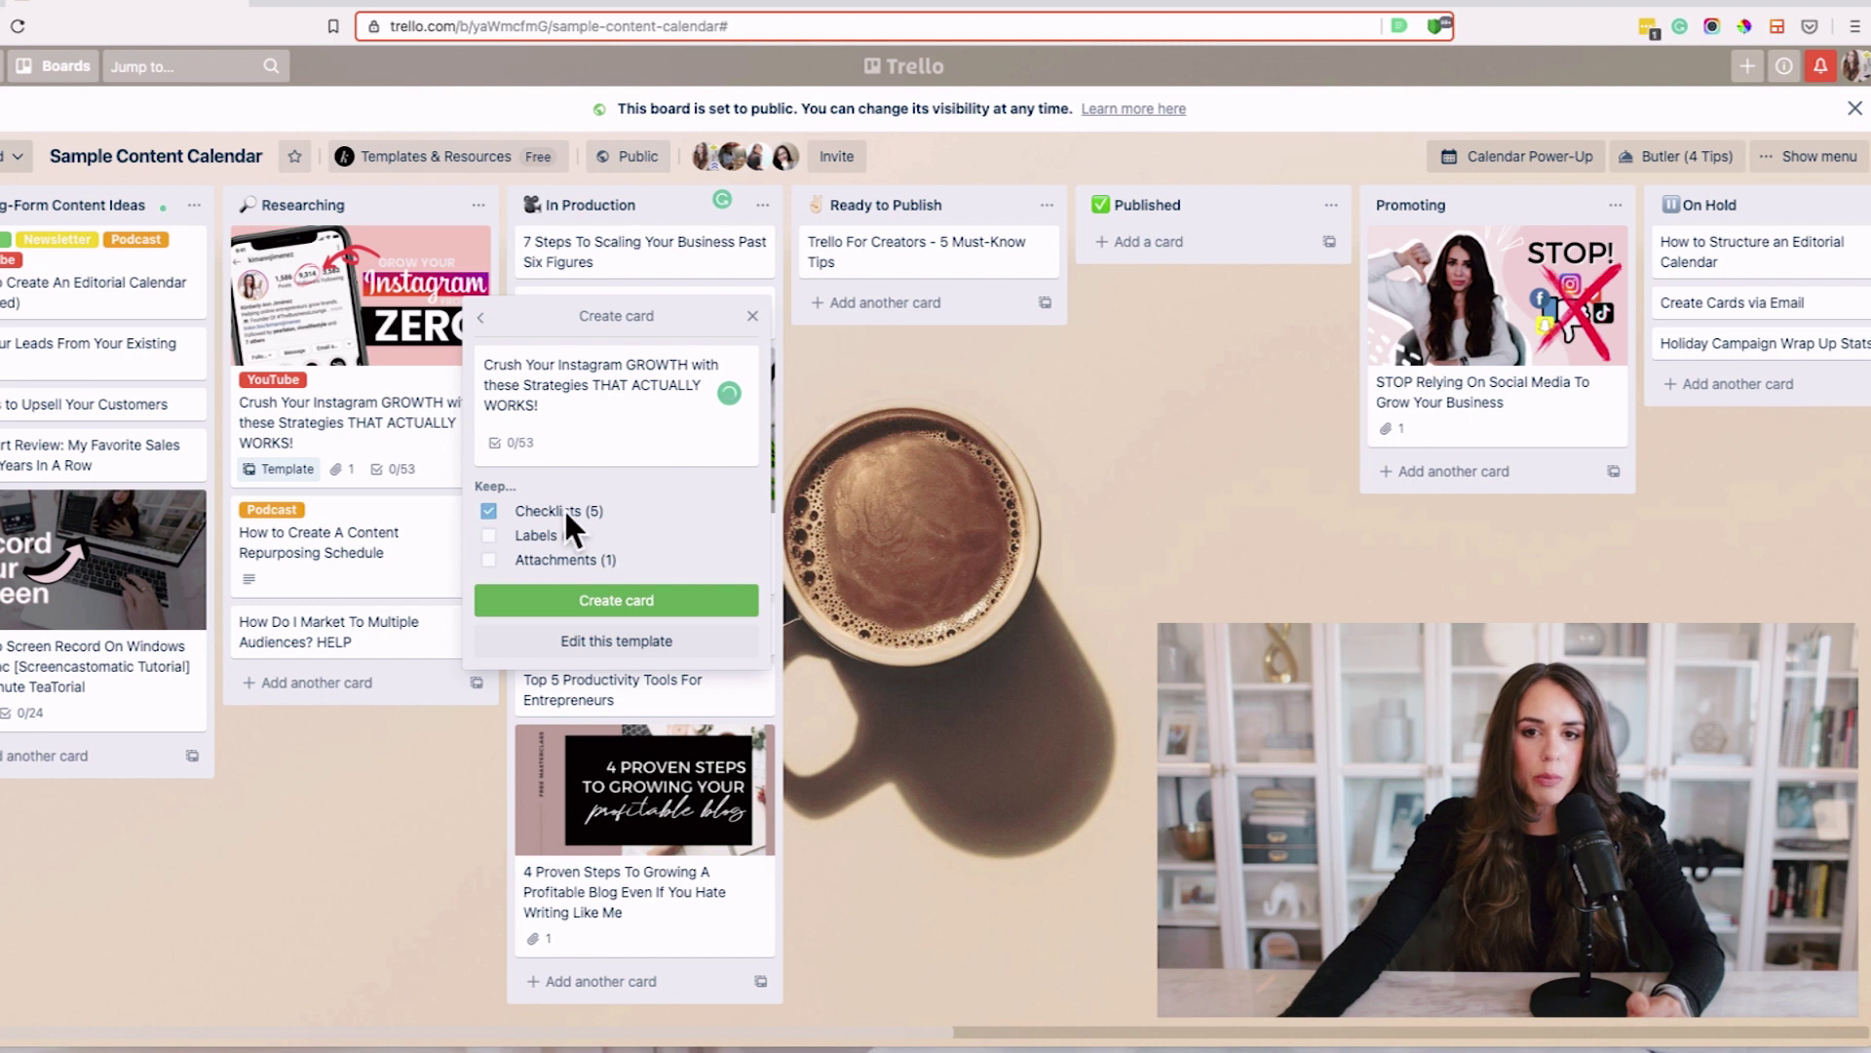
left_click(599, 605)
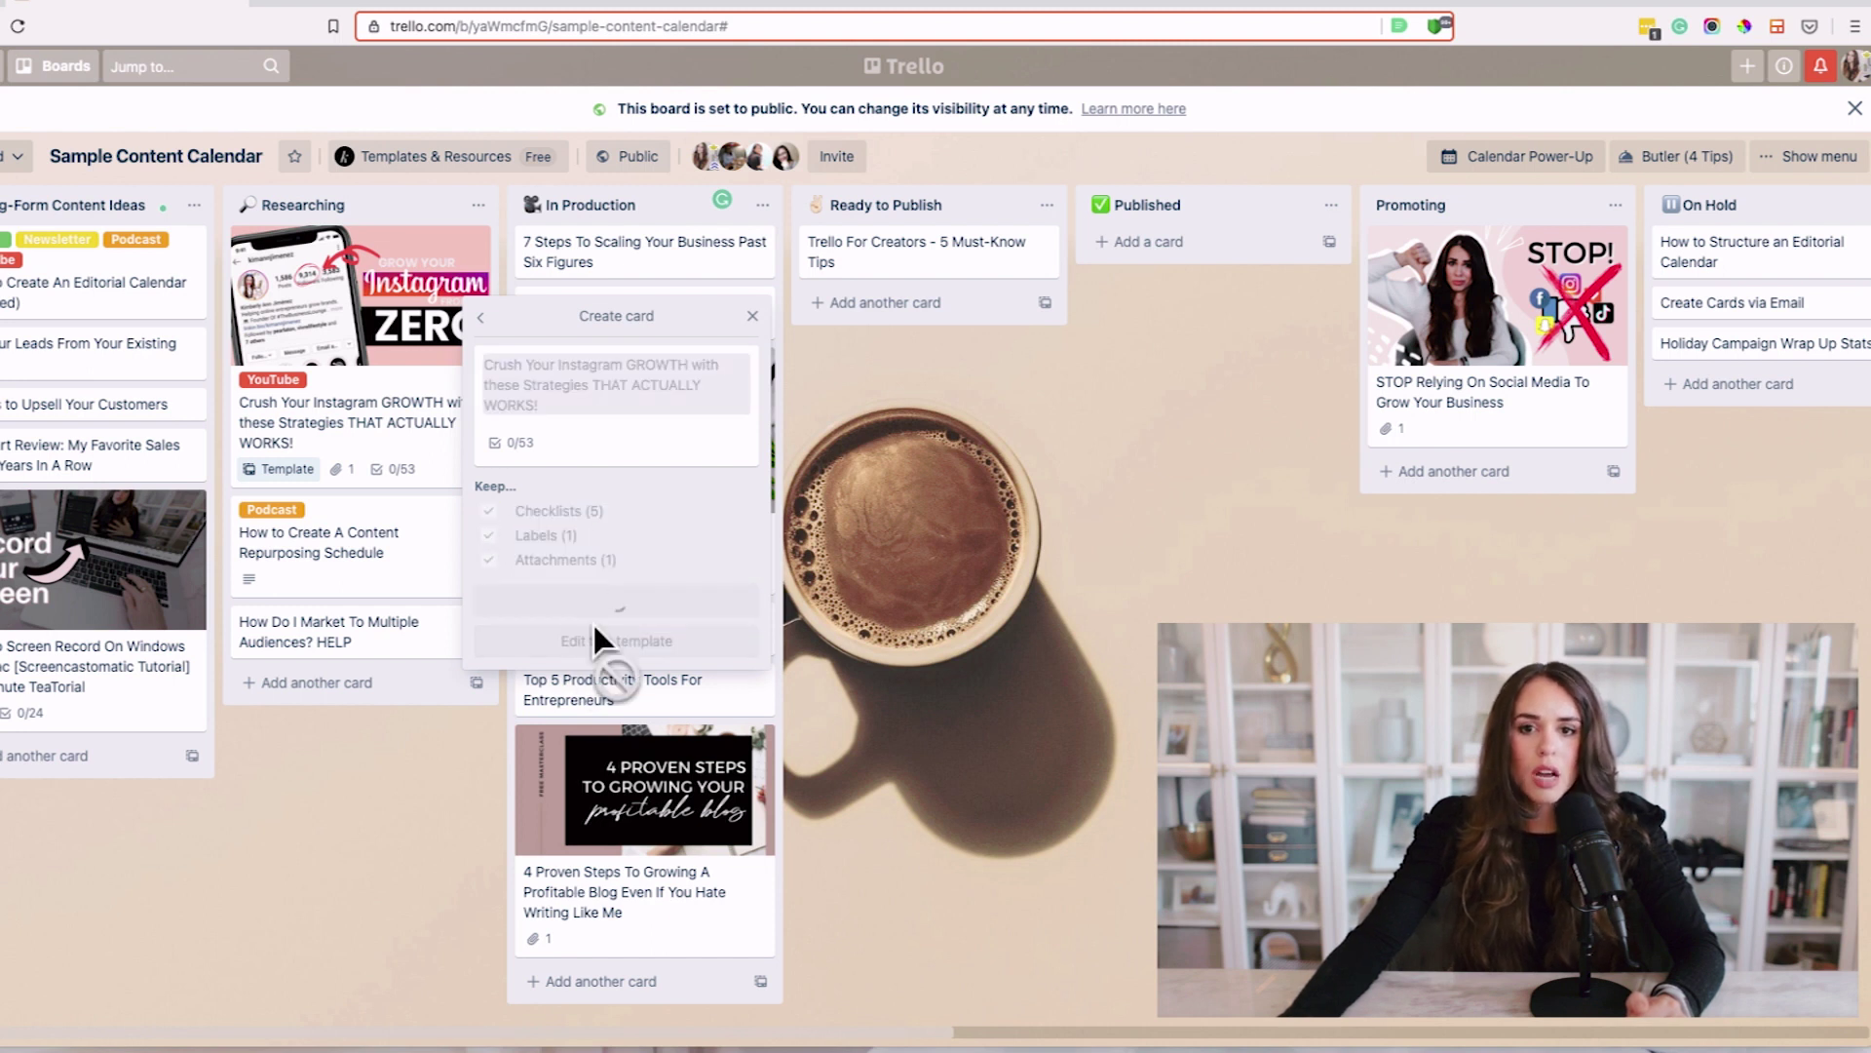
Retitle the new card 'Insert My Real Title' and close it.
left_click(331, 726)
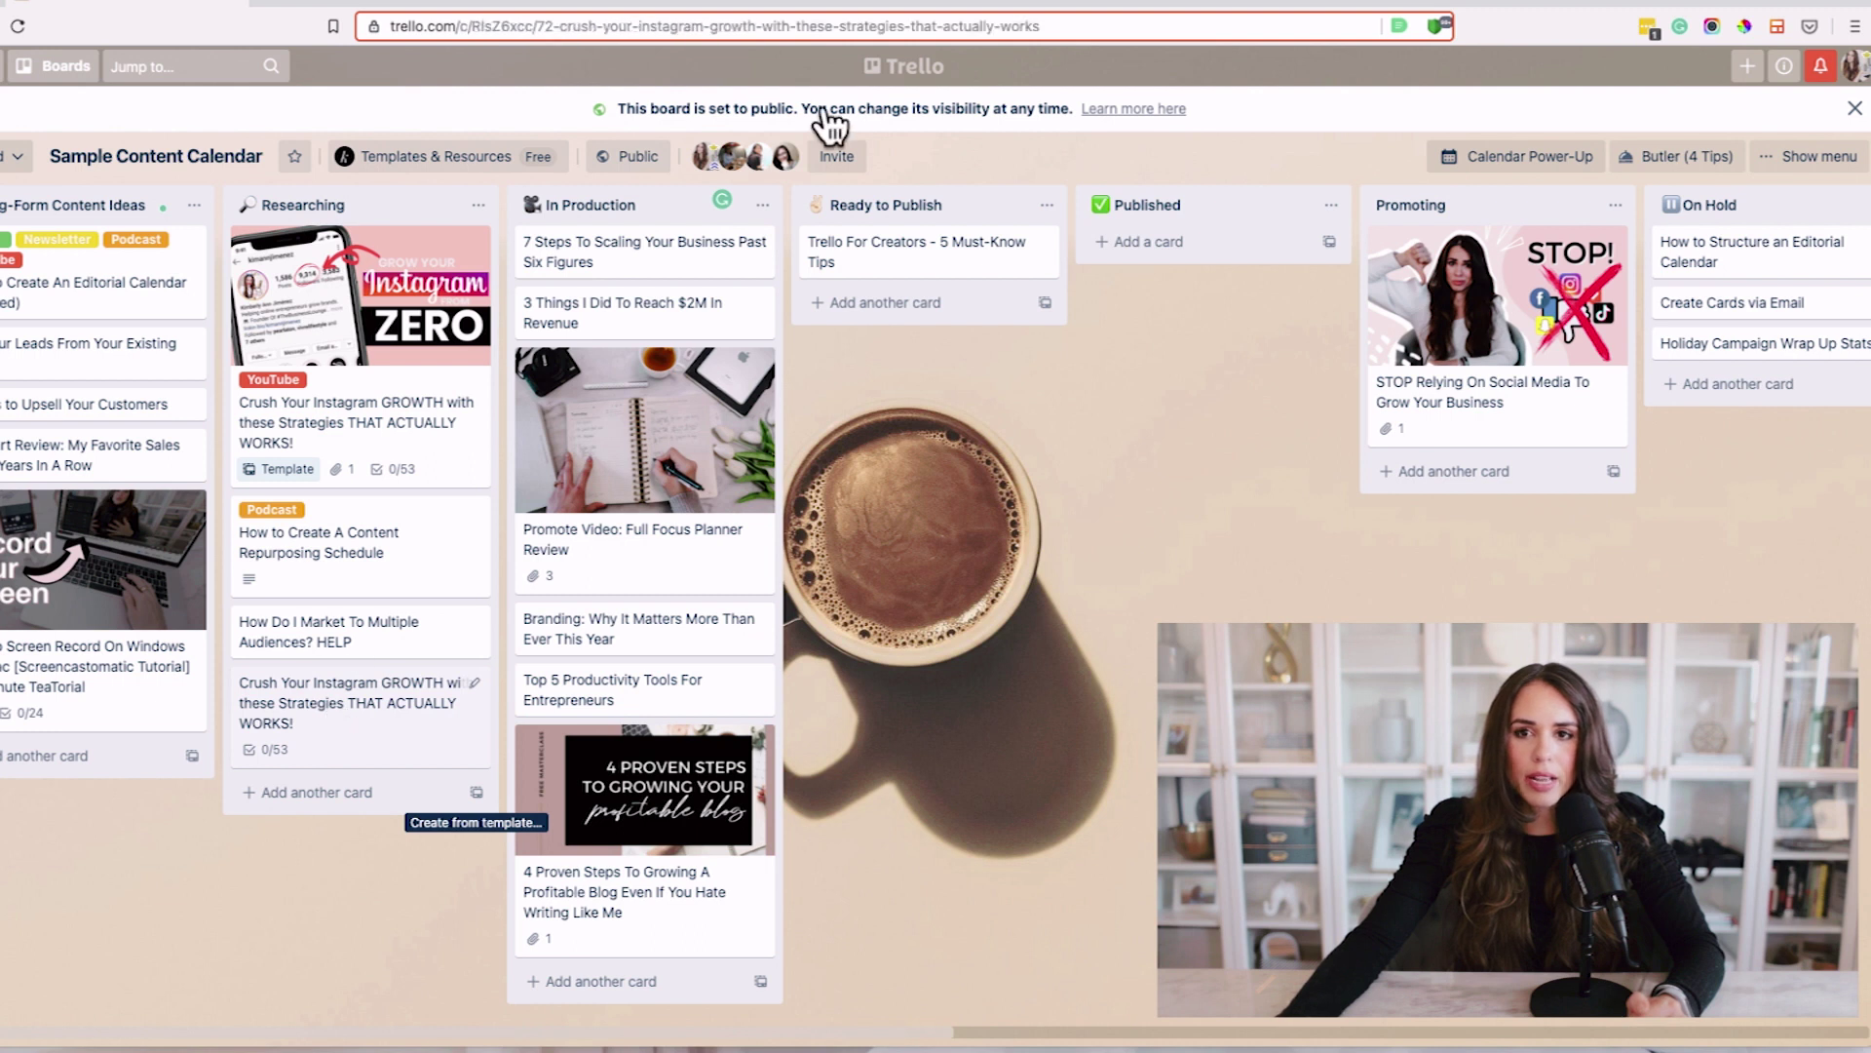
left_click(588, 127)
key("ctrl+a")
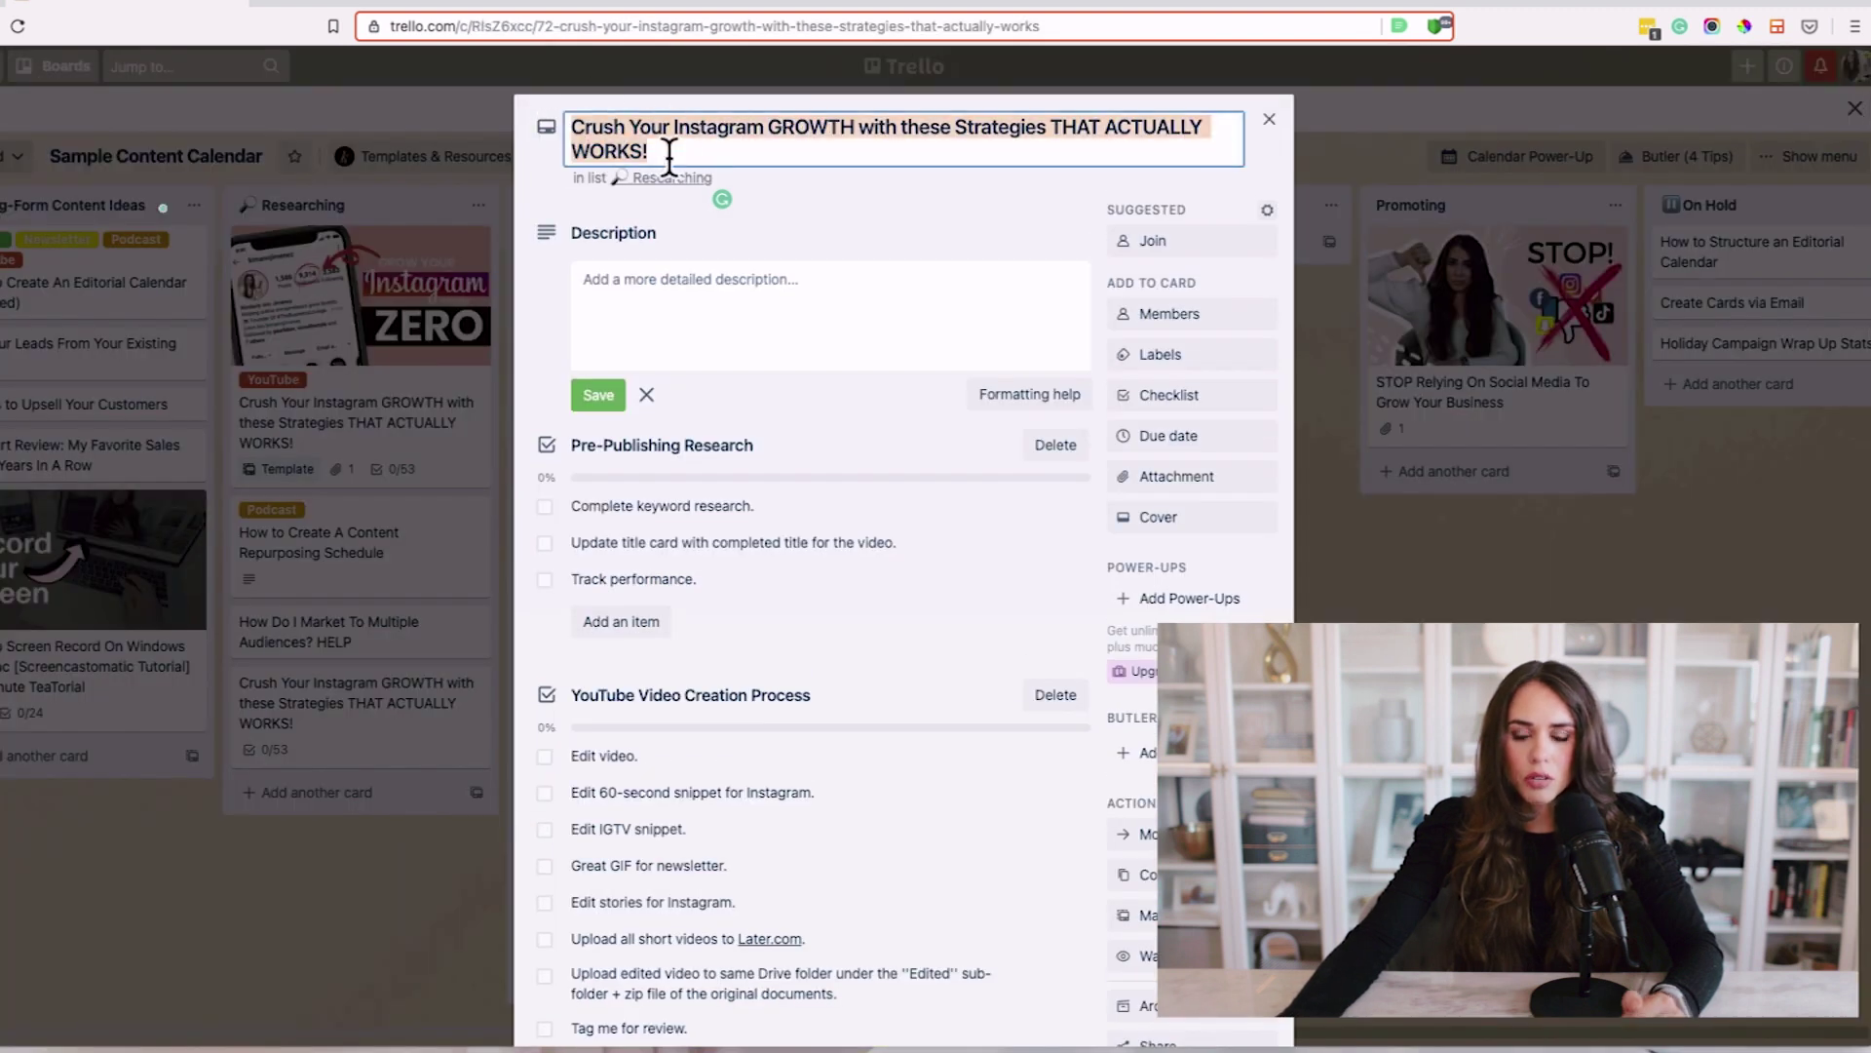
key("BackSpace")
type("Insert M")
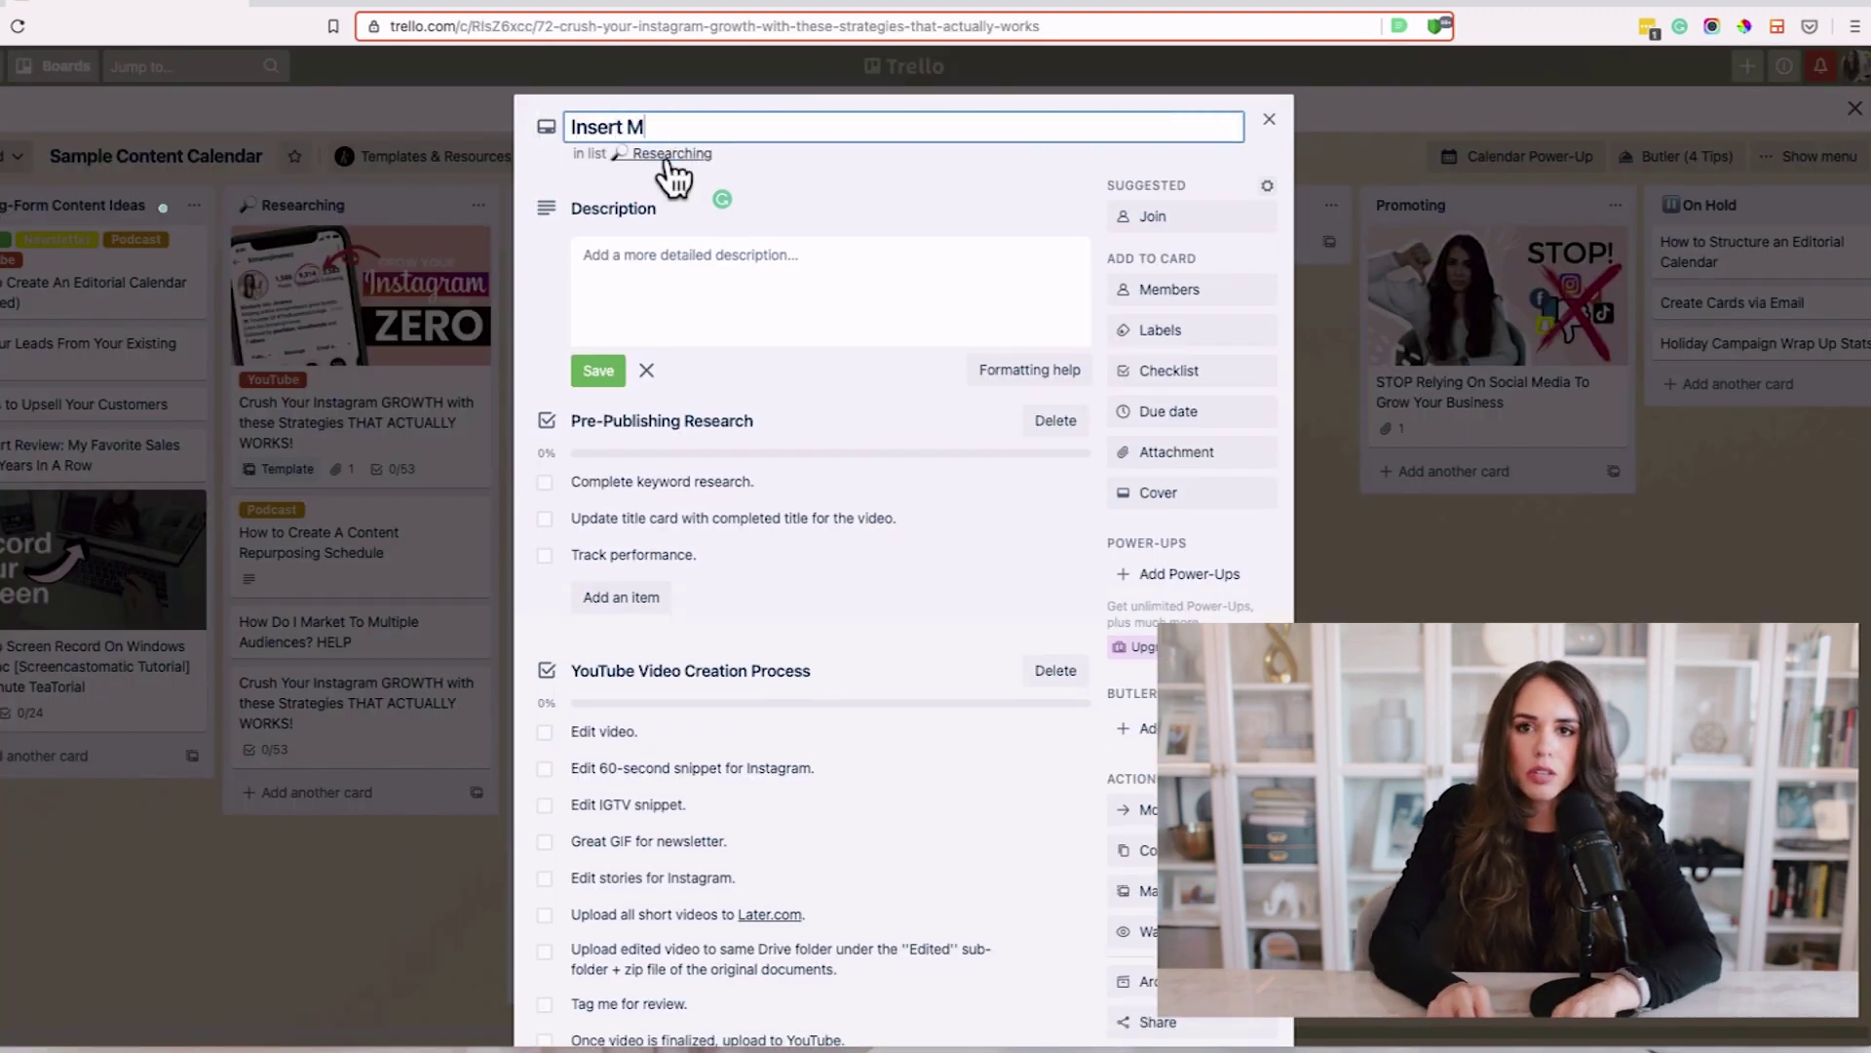
type("y Real Title")
key("Return")
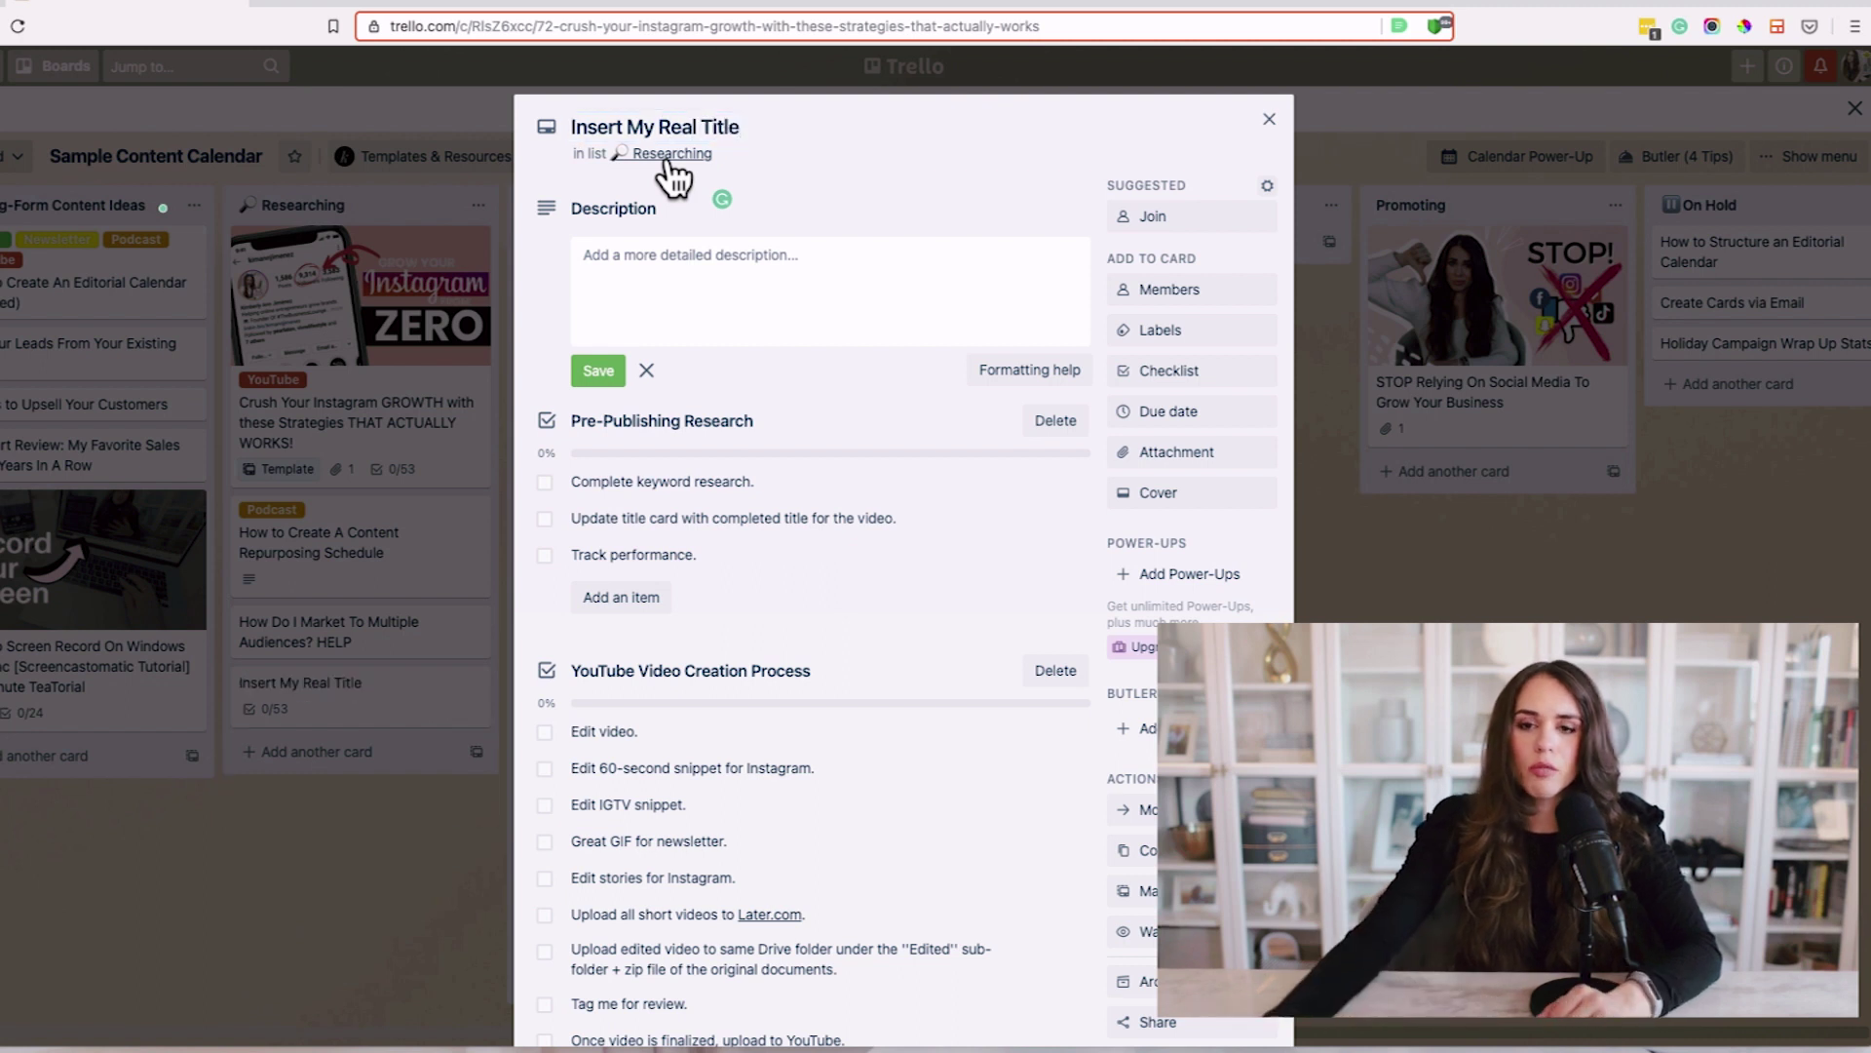
scroll(708, 454, "down", 6)
scroll(708, 454, "down", 20)
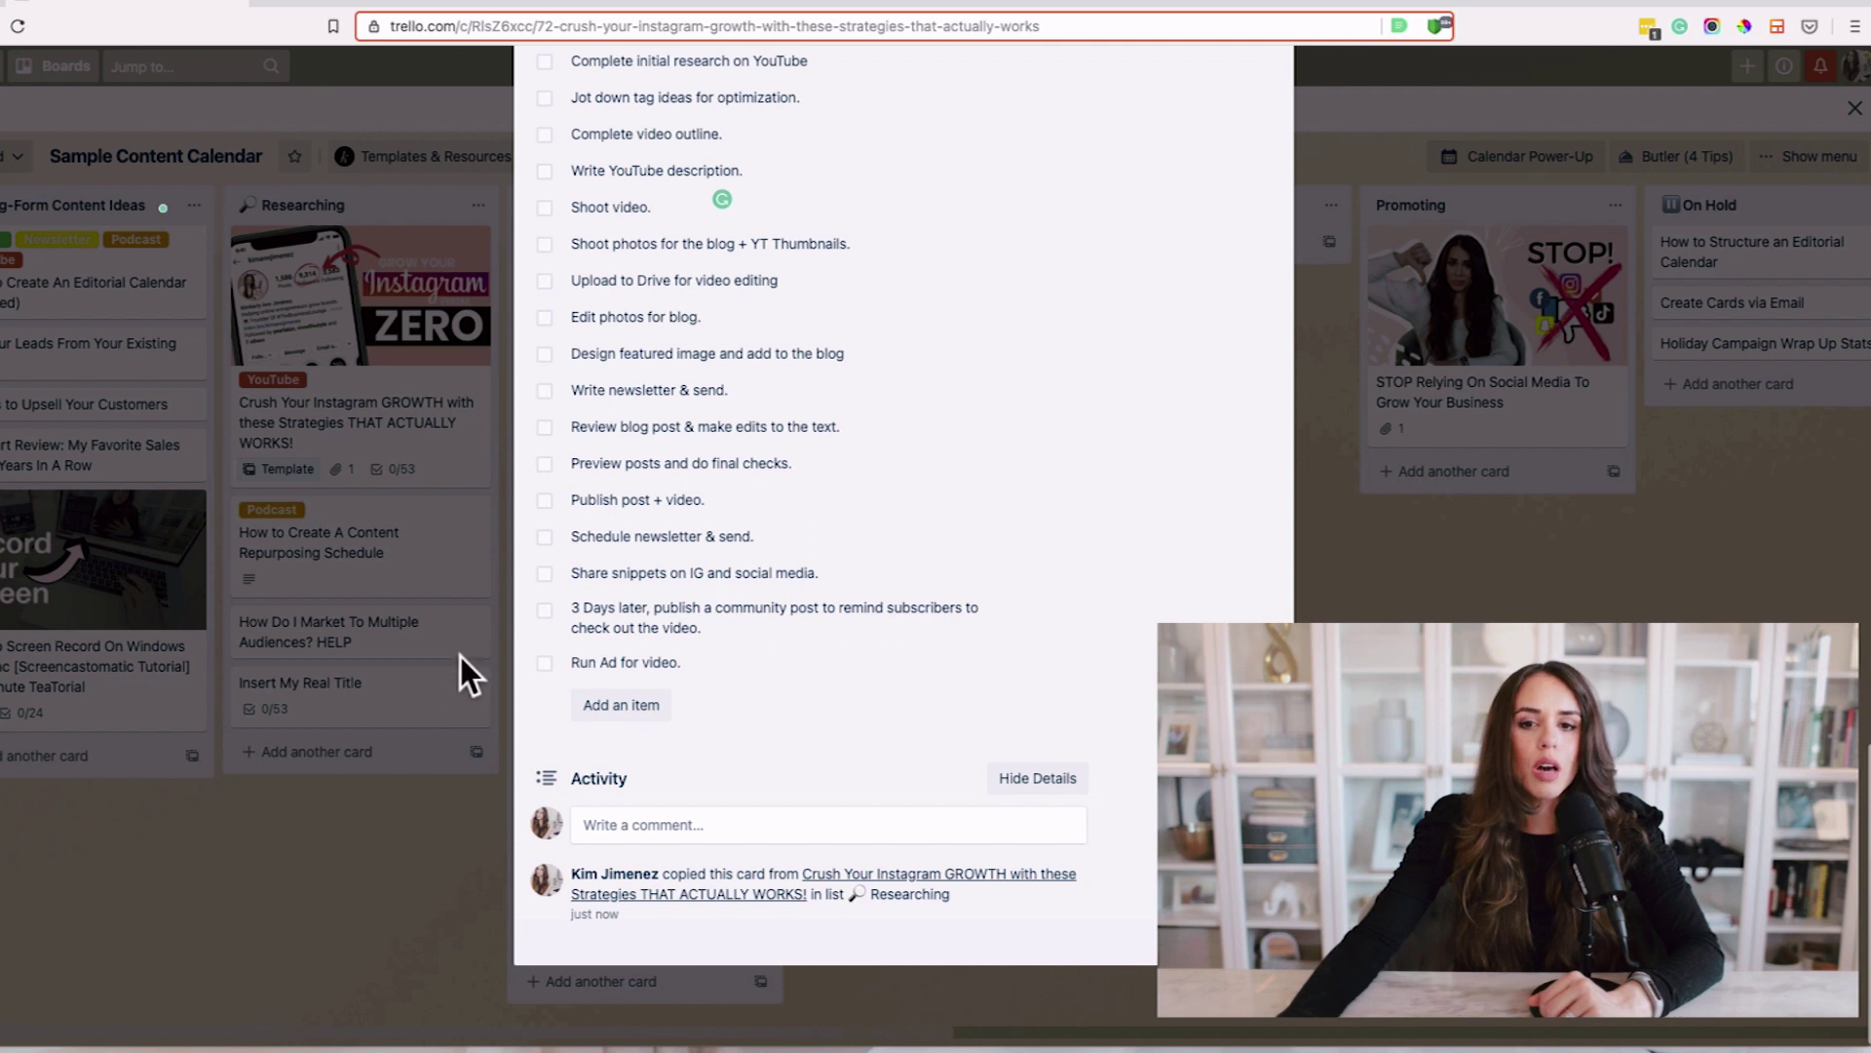
left_click(446, 706)
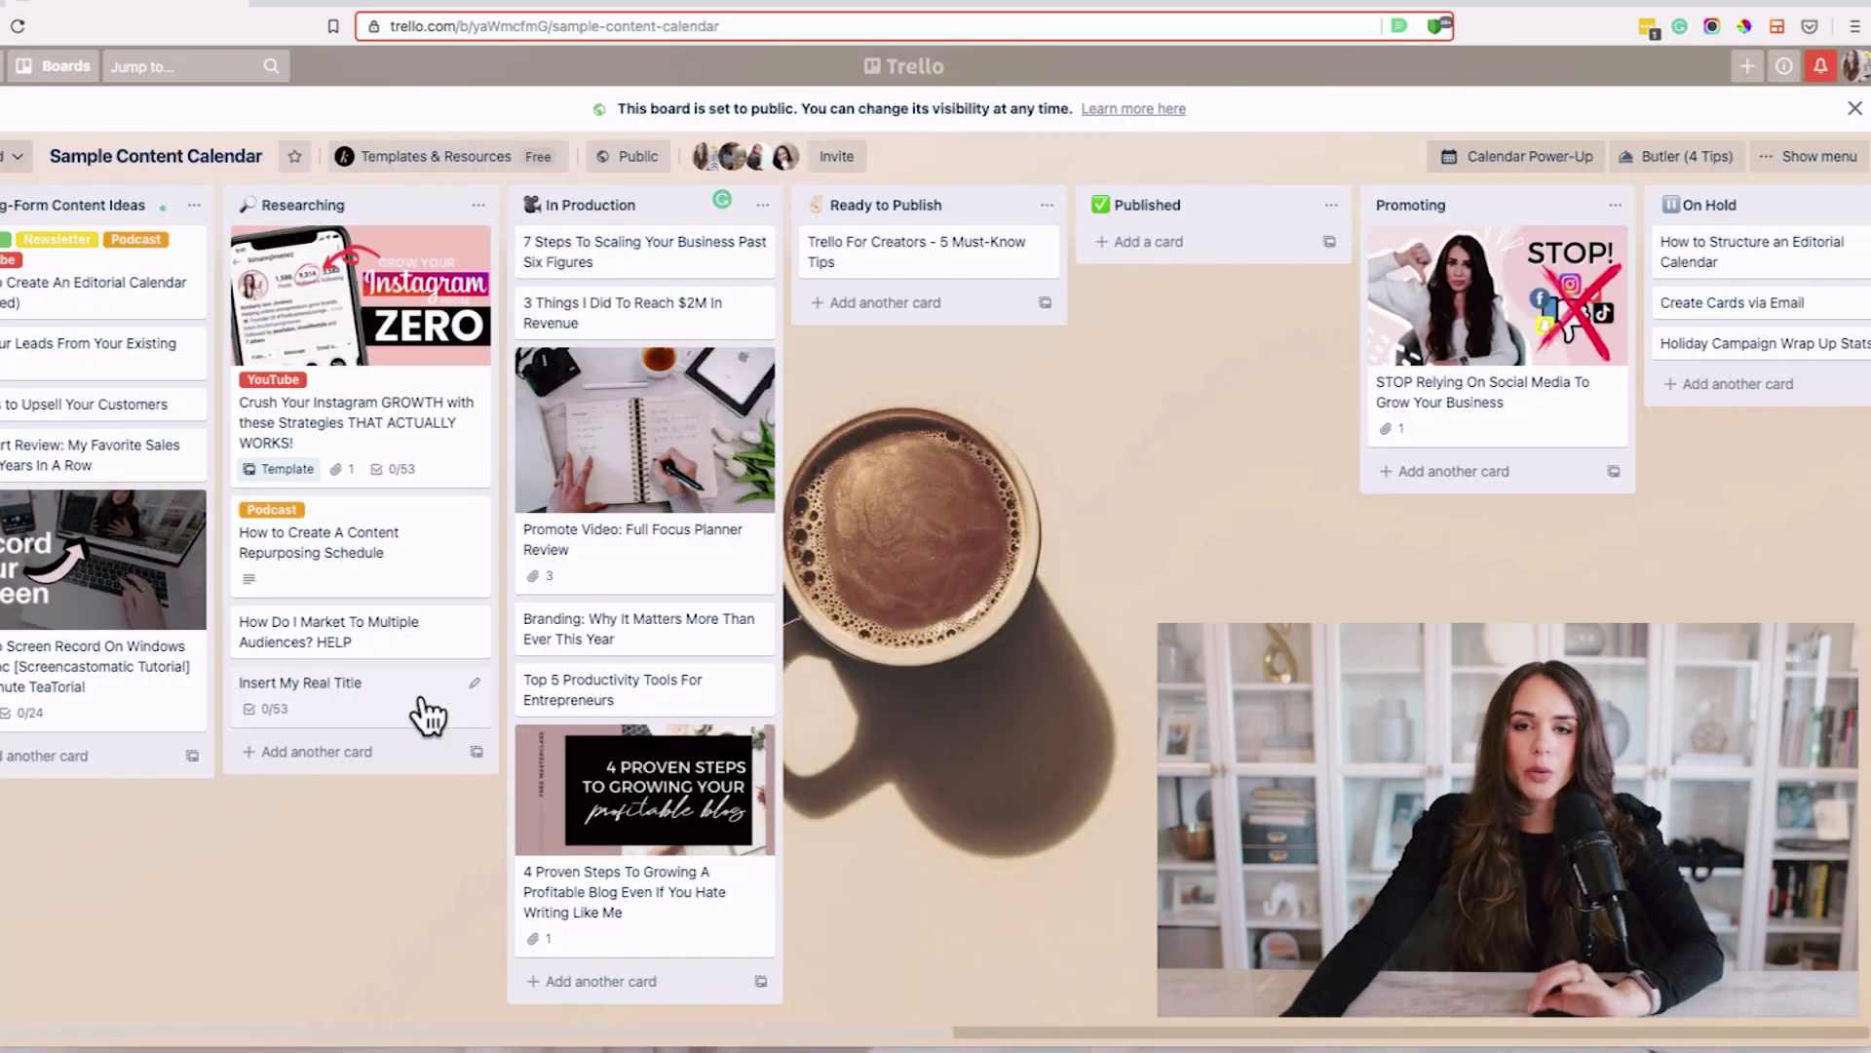
Drag the Instagram GROWTH card through In Production and Ready to Publish into Promoting, below STOP.
left_click_drag(336, 268, 620, 389)
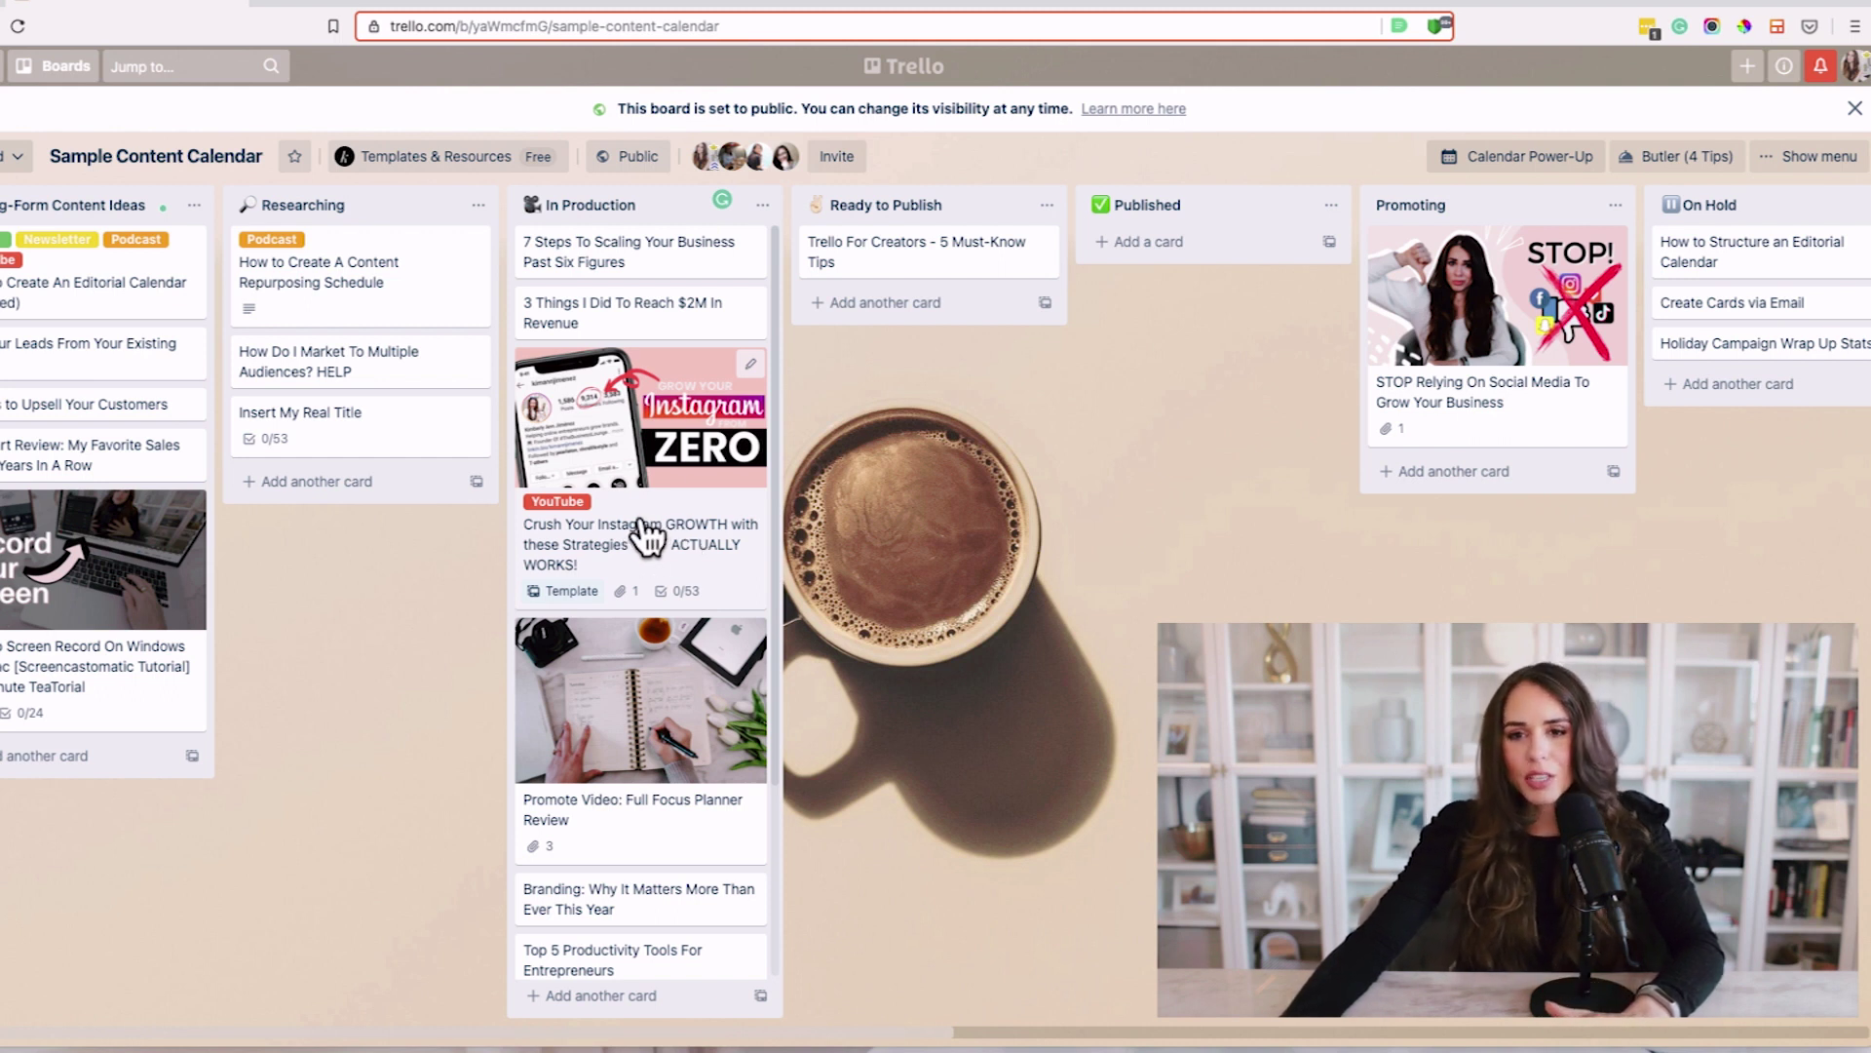
left_click_drag(628, 514, 924, 405)
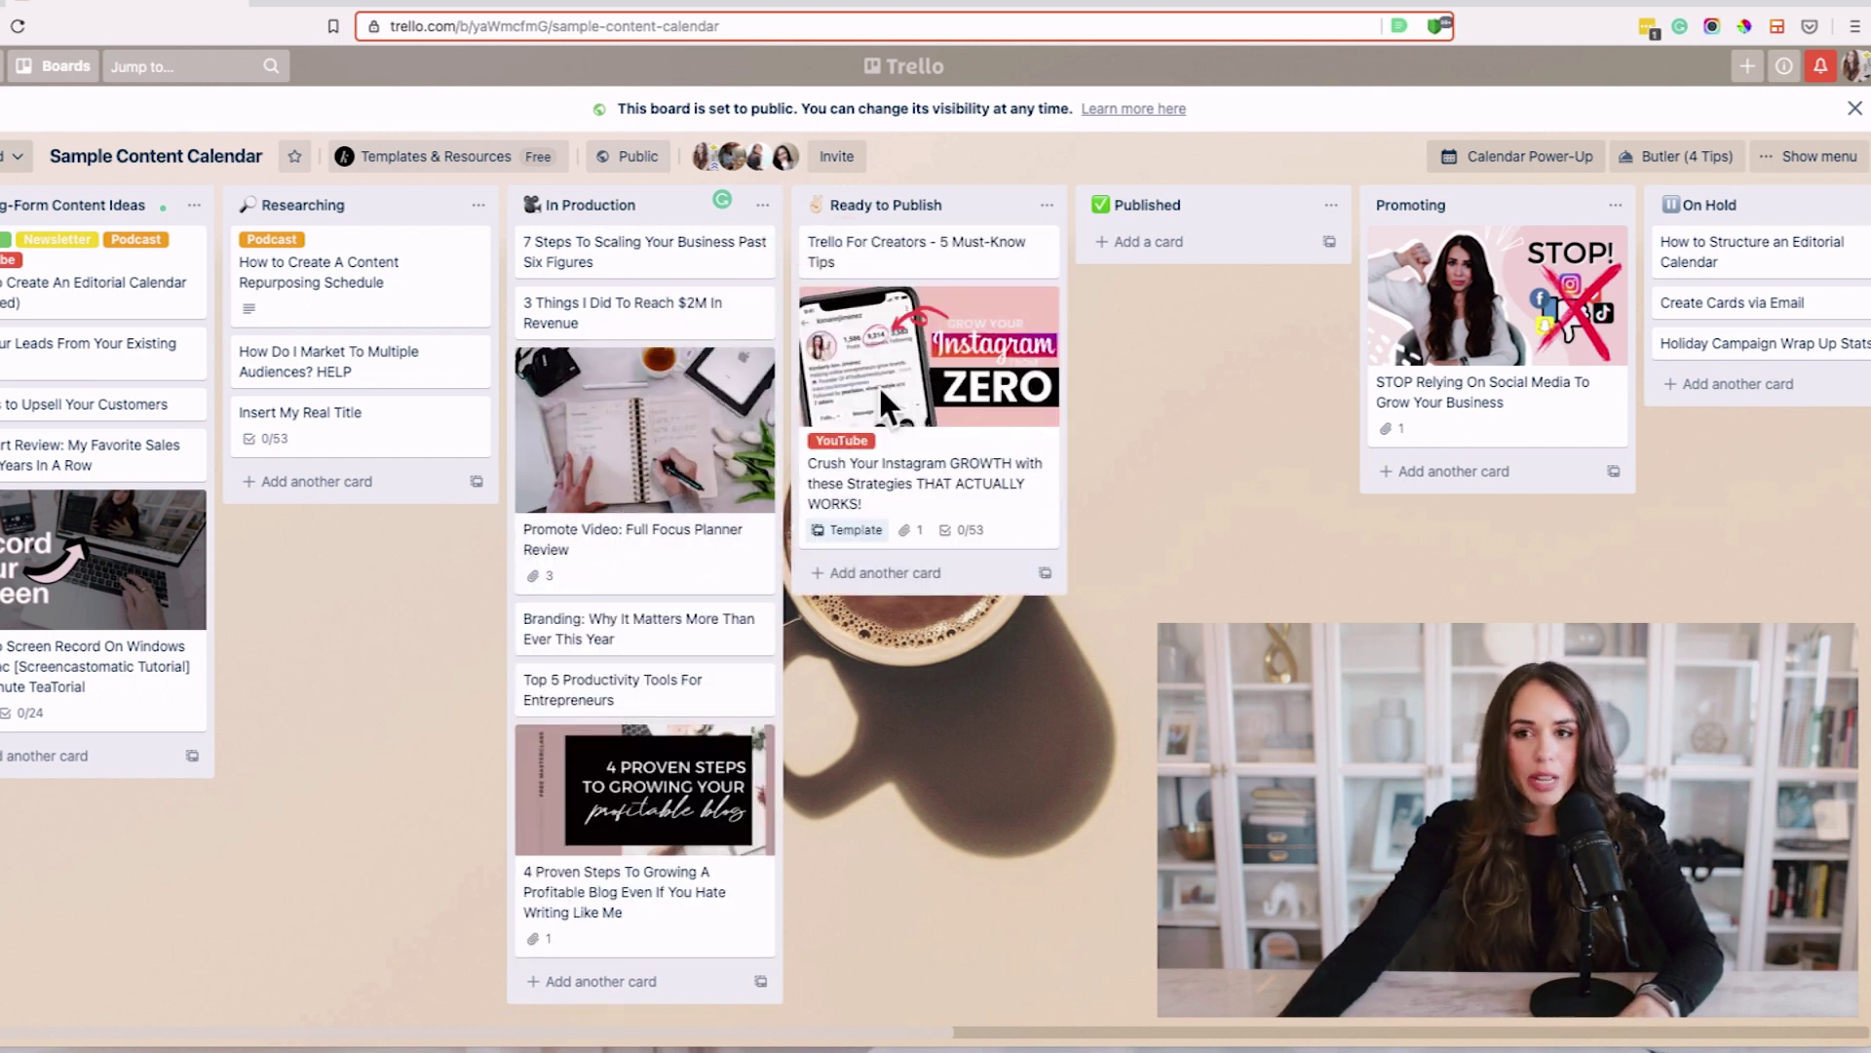
scroll(873, 382, "right", 5)
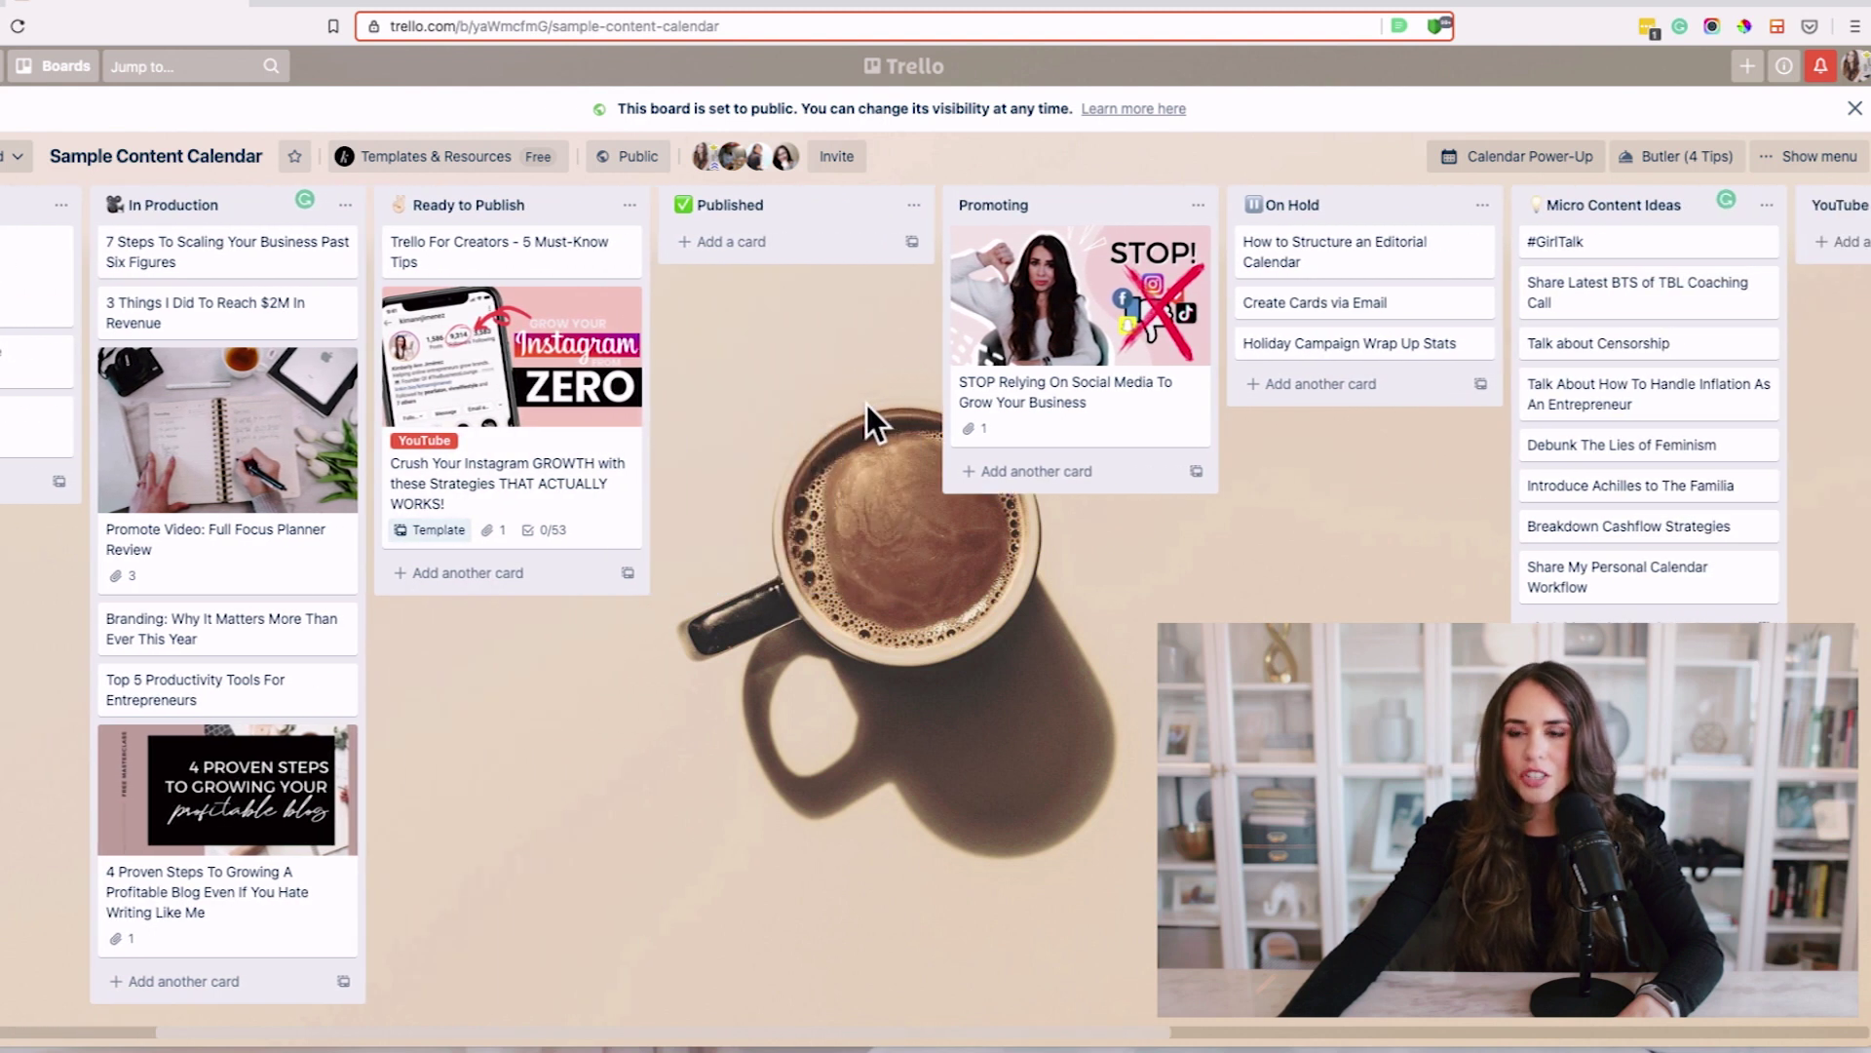
left_click_drag(527, 341, 827, 417)
scroll(829, 419, "right", 2)
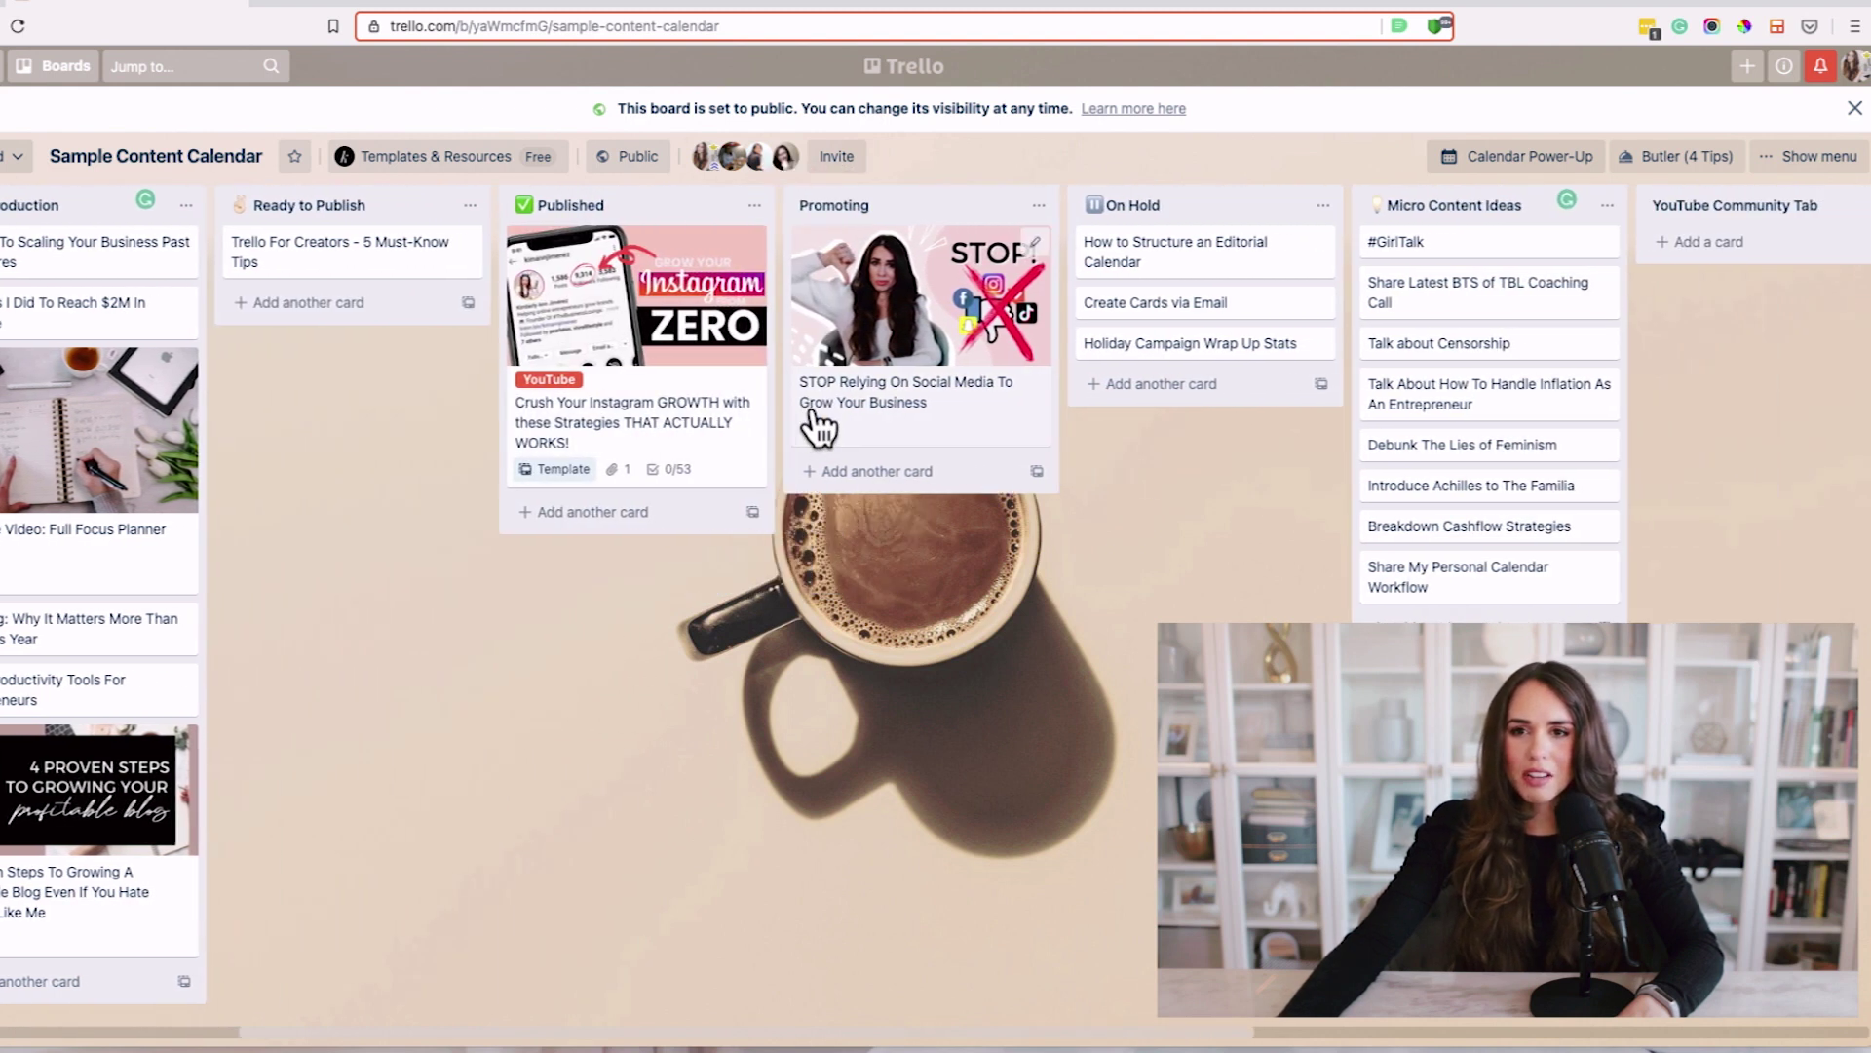
scroll(818, 426, "right", 1)
left_click_drag(565, 409, 805, 609)
left_click_drag(527, 490, 1180, 542)
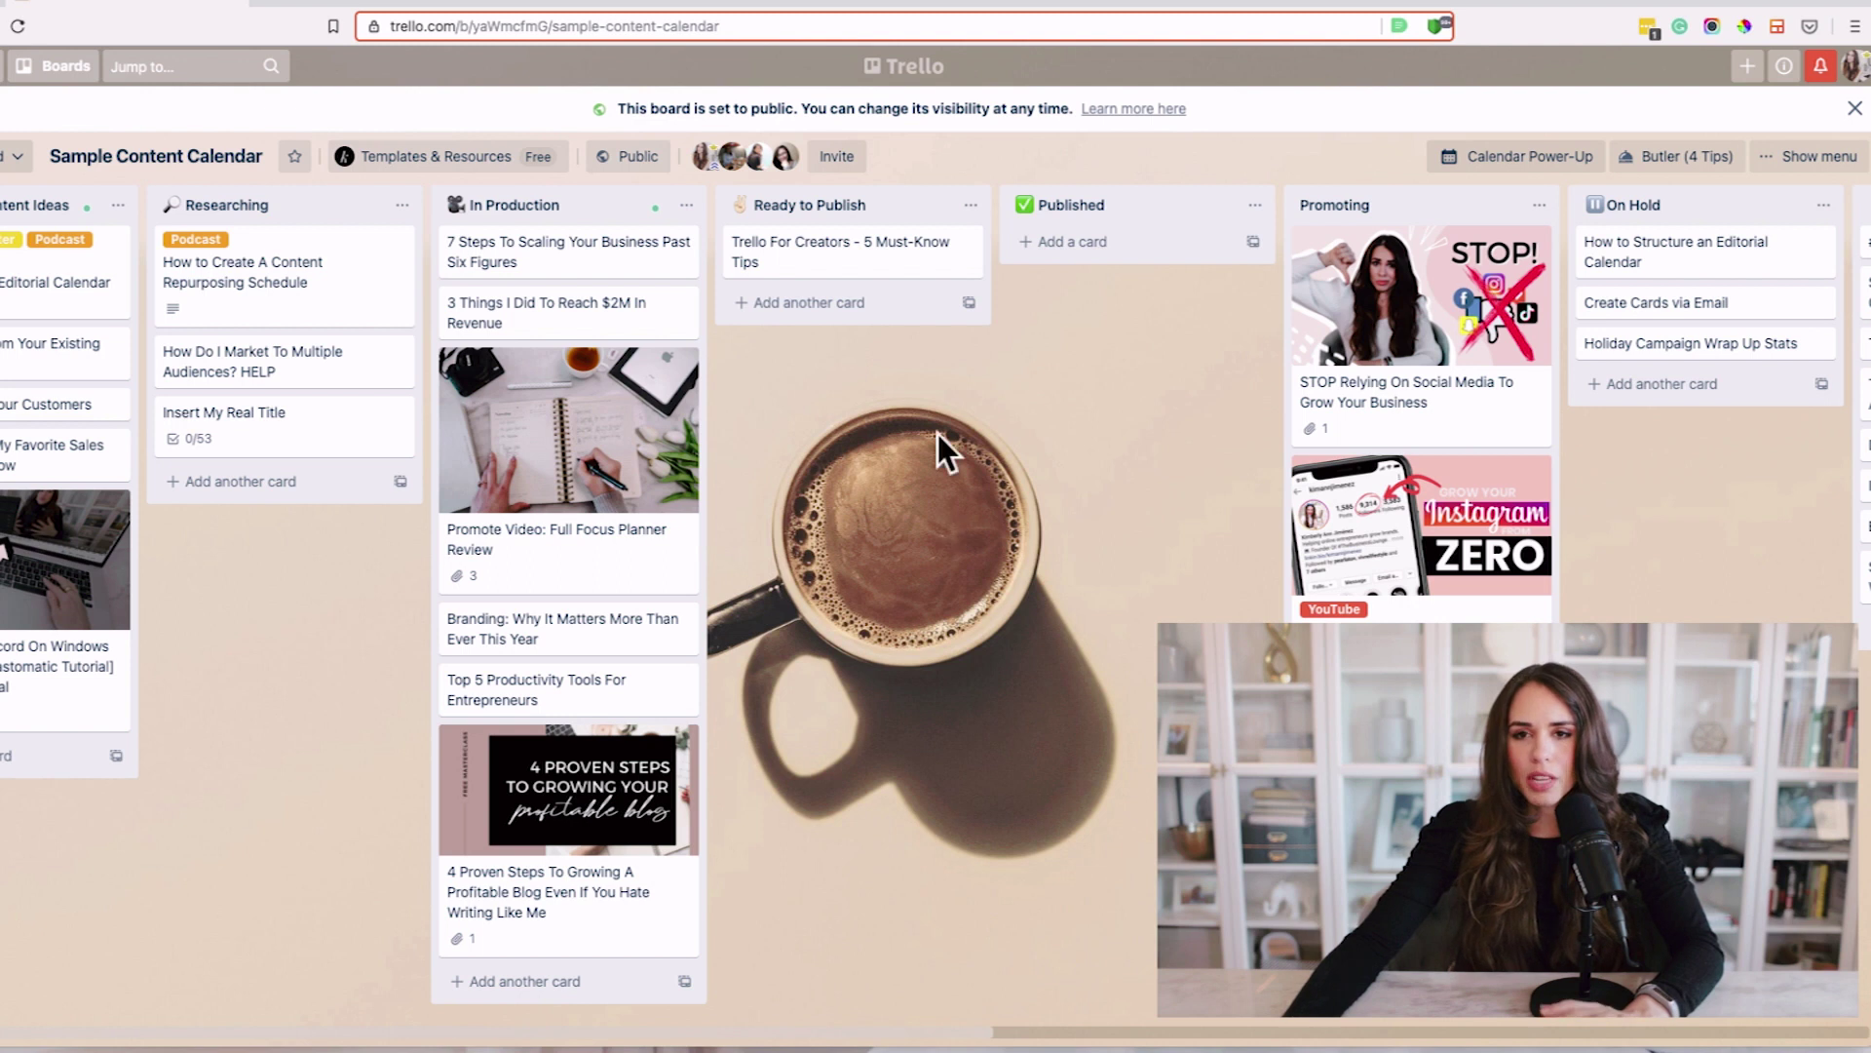
In the calendar view, add a 'Sample Blog Post' card on May 12.
left_click(1504, 167)
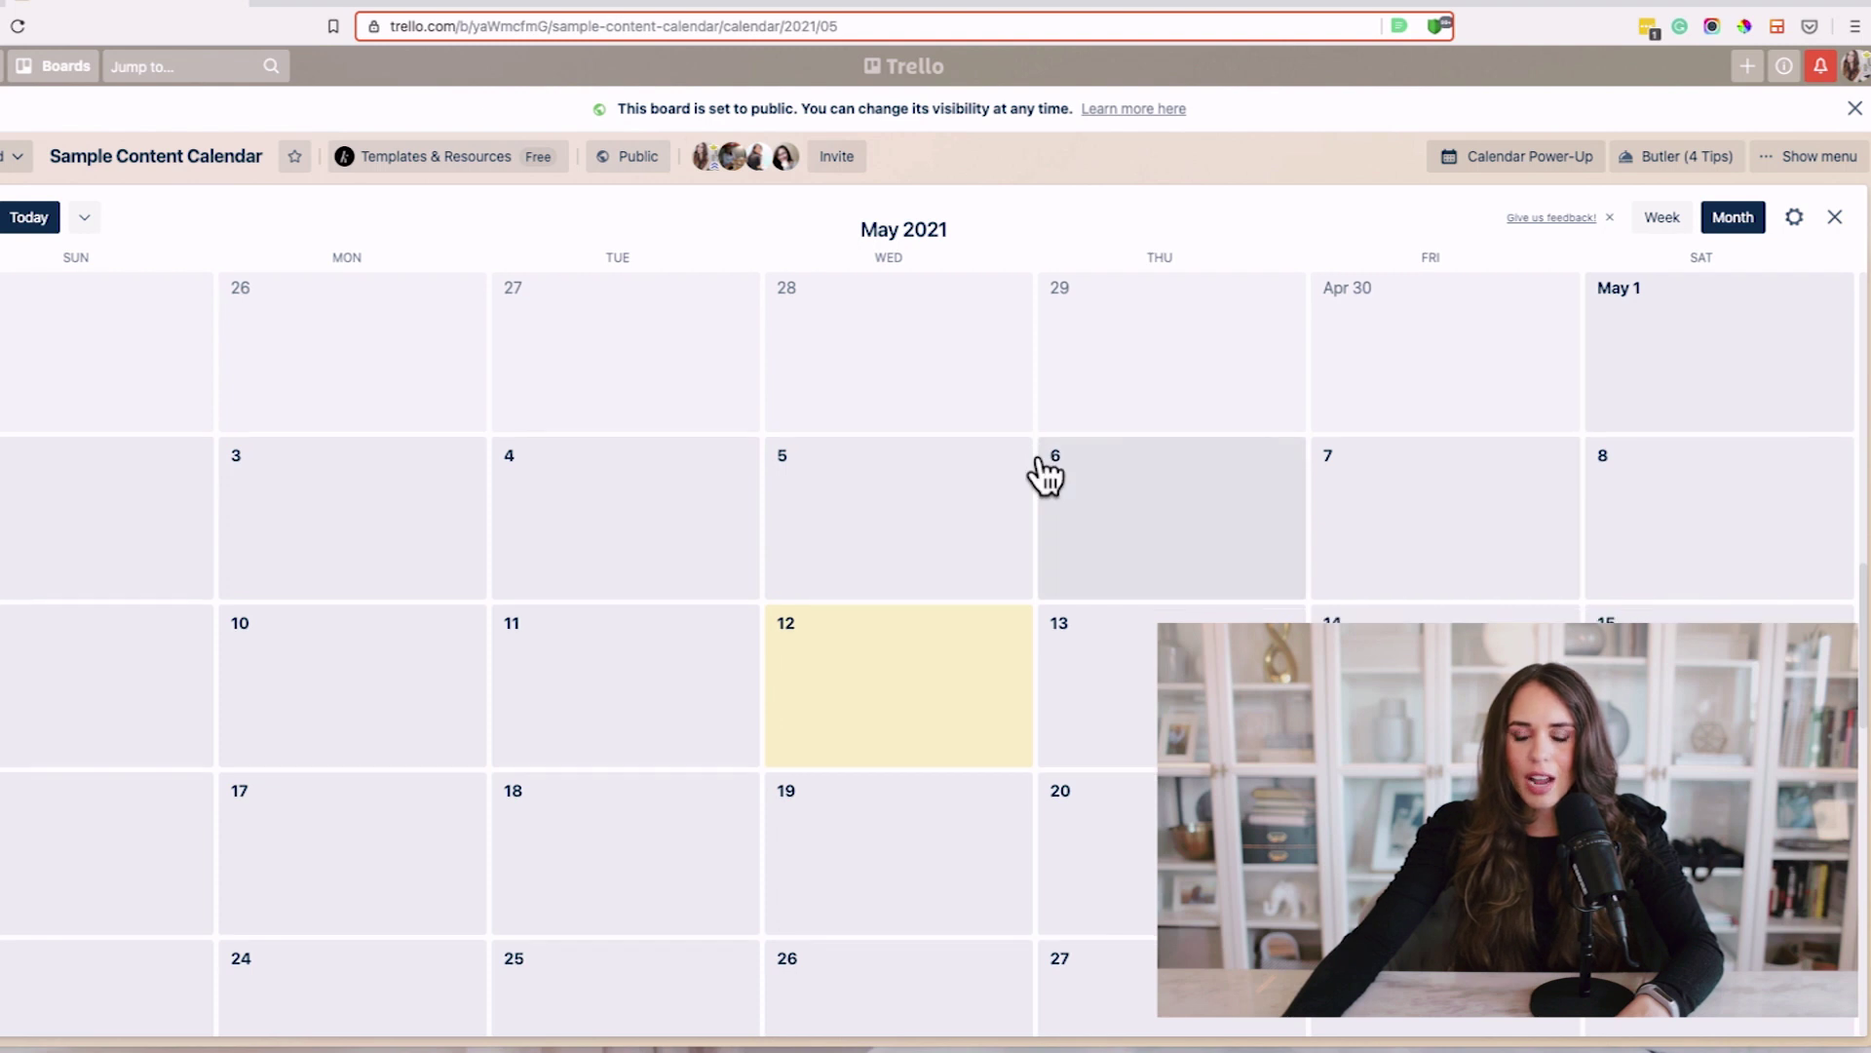
scroll(1045, 475, "down", 3)
scroll(1045, 473, "up", 2)
left_click(929, 689)
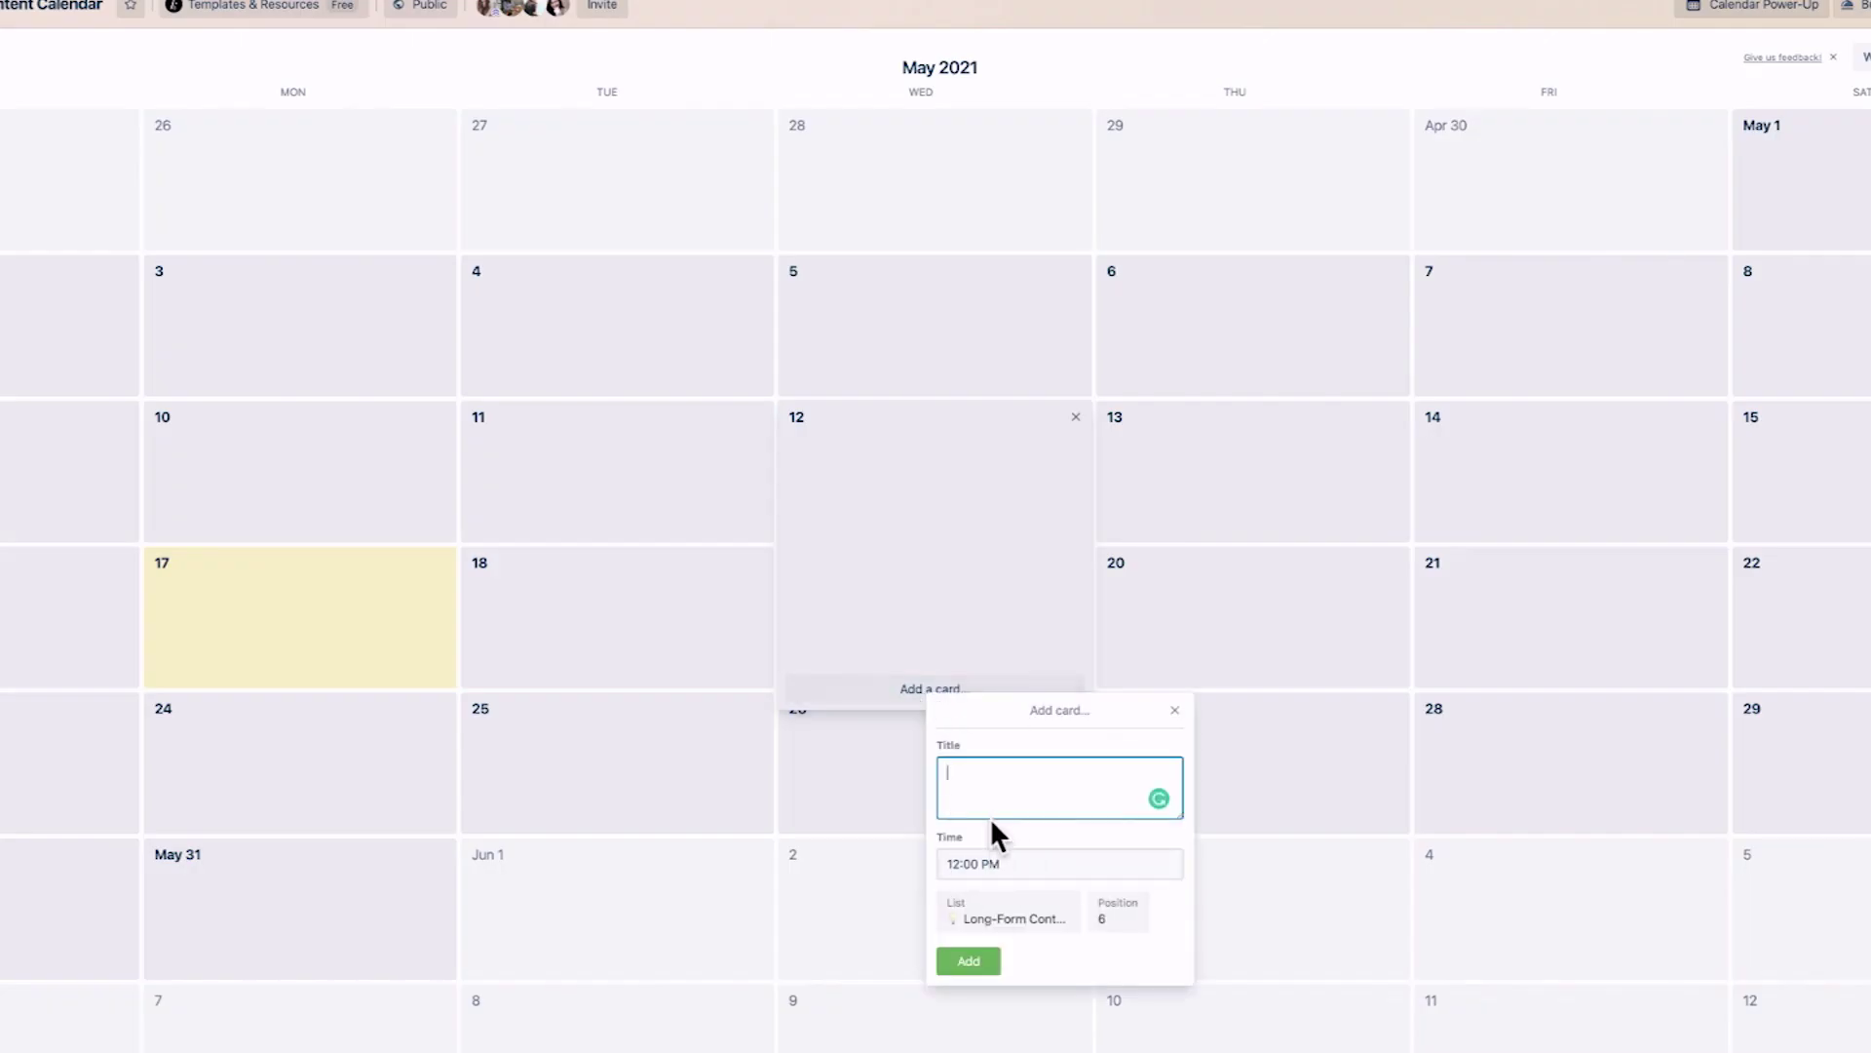
type("Sample Blog Post")
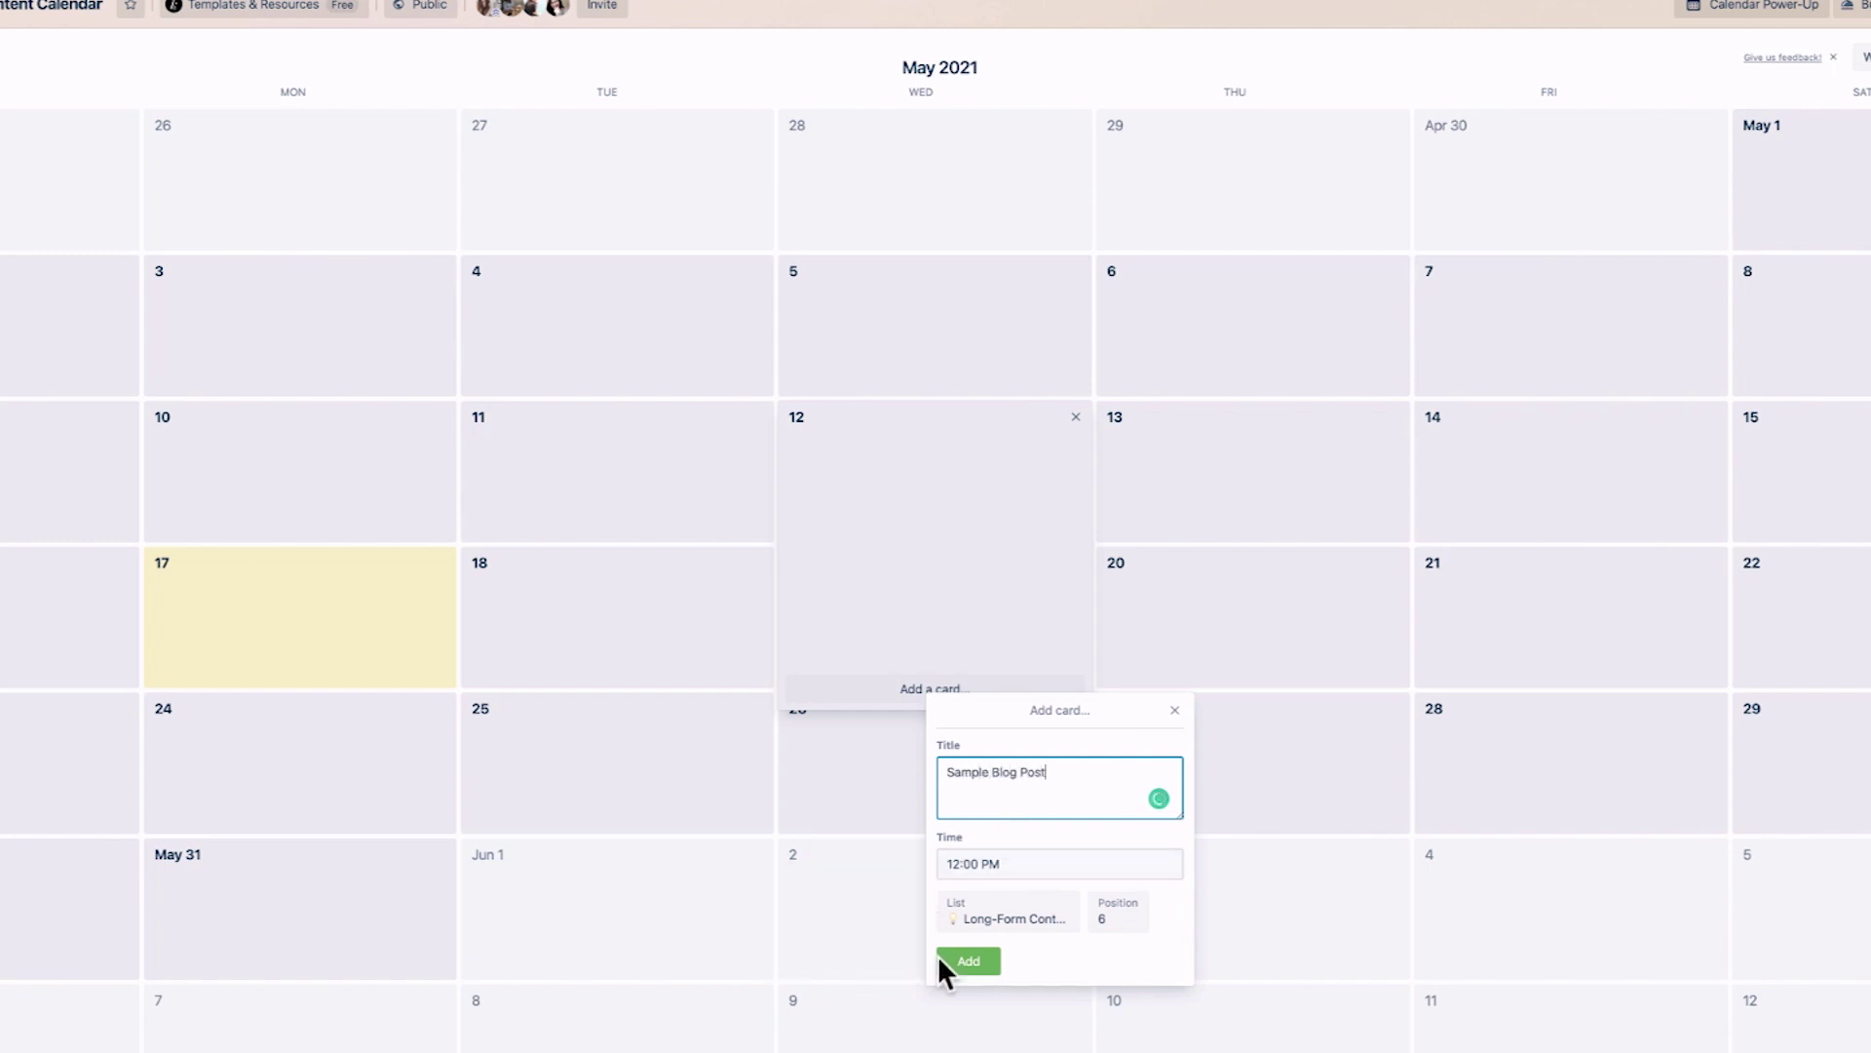
left_click(967, 965)
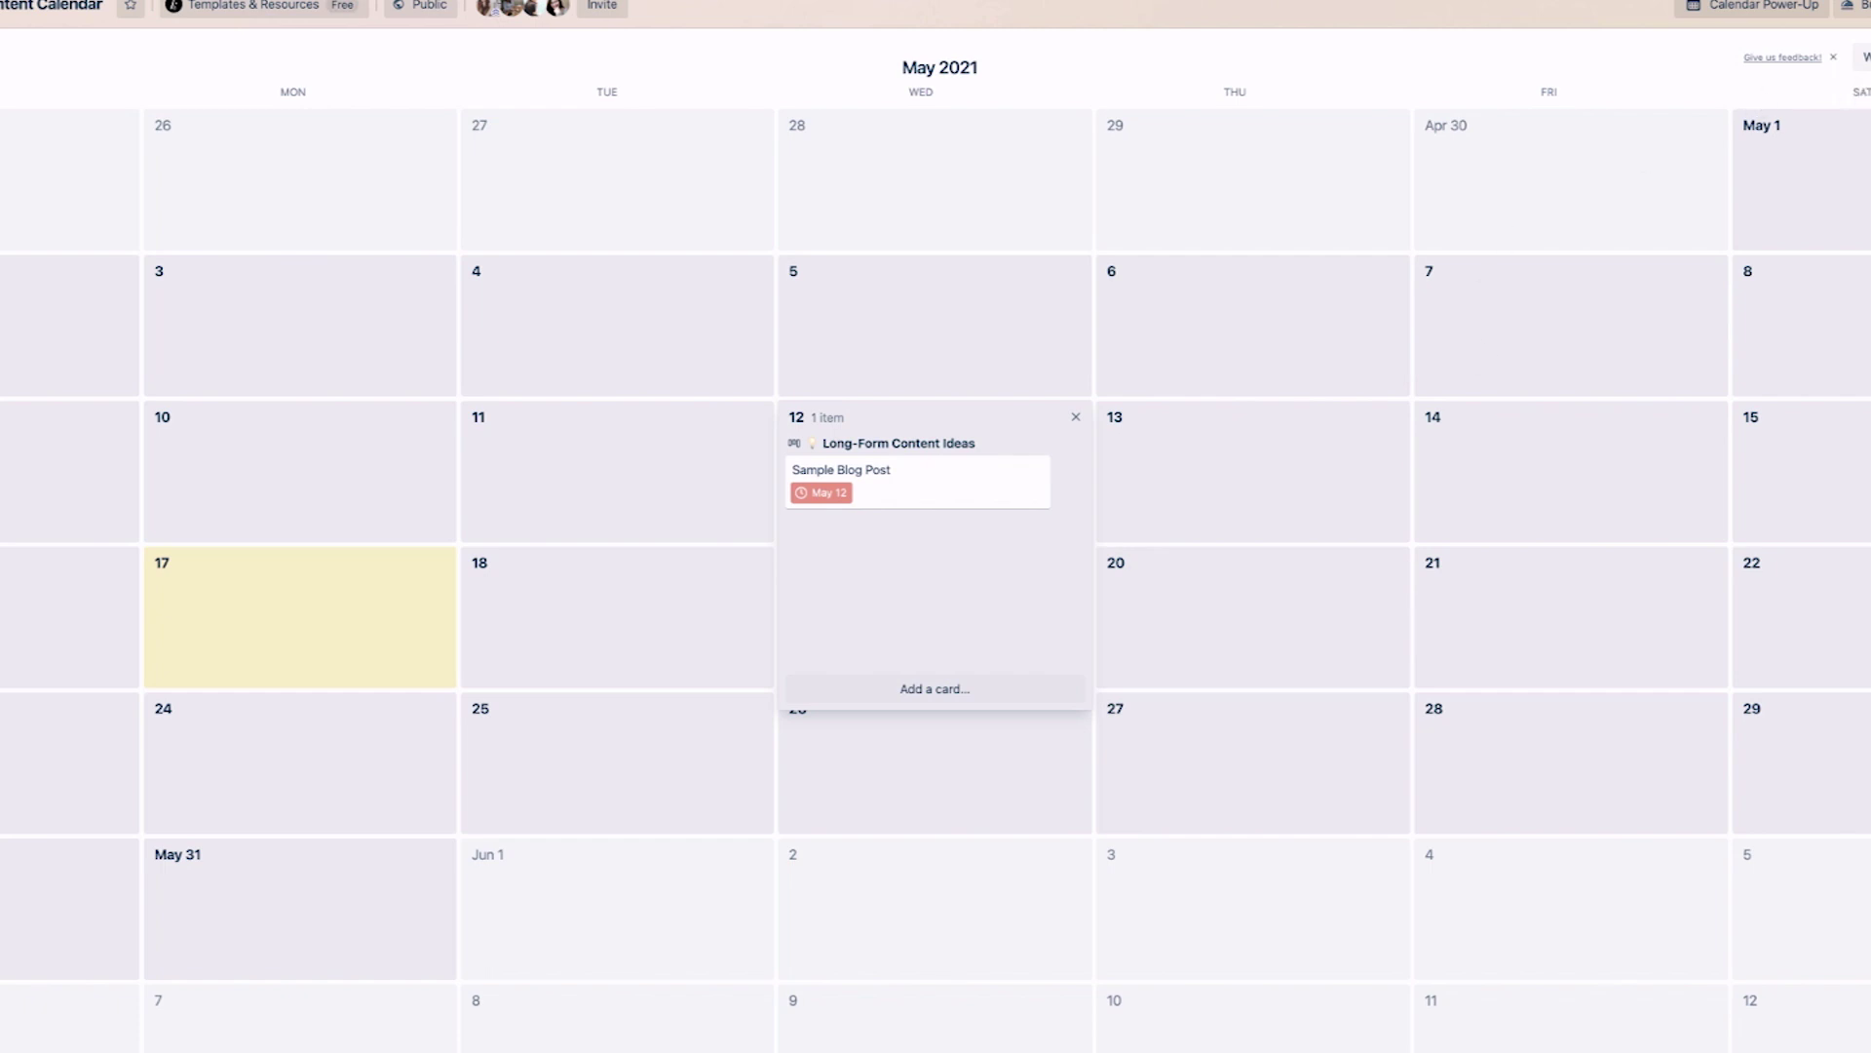
left_click(1605, 49)
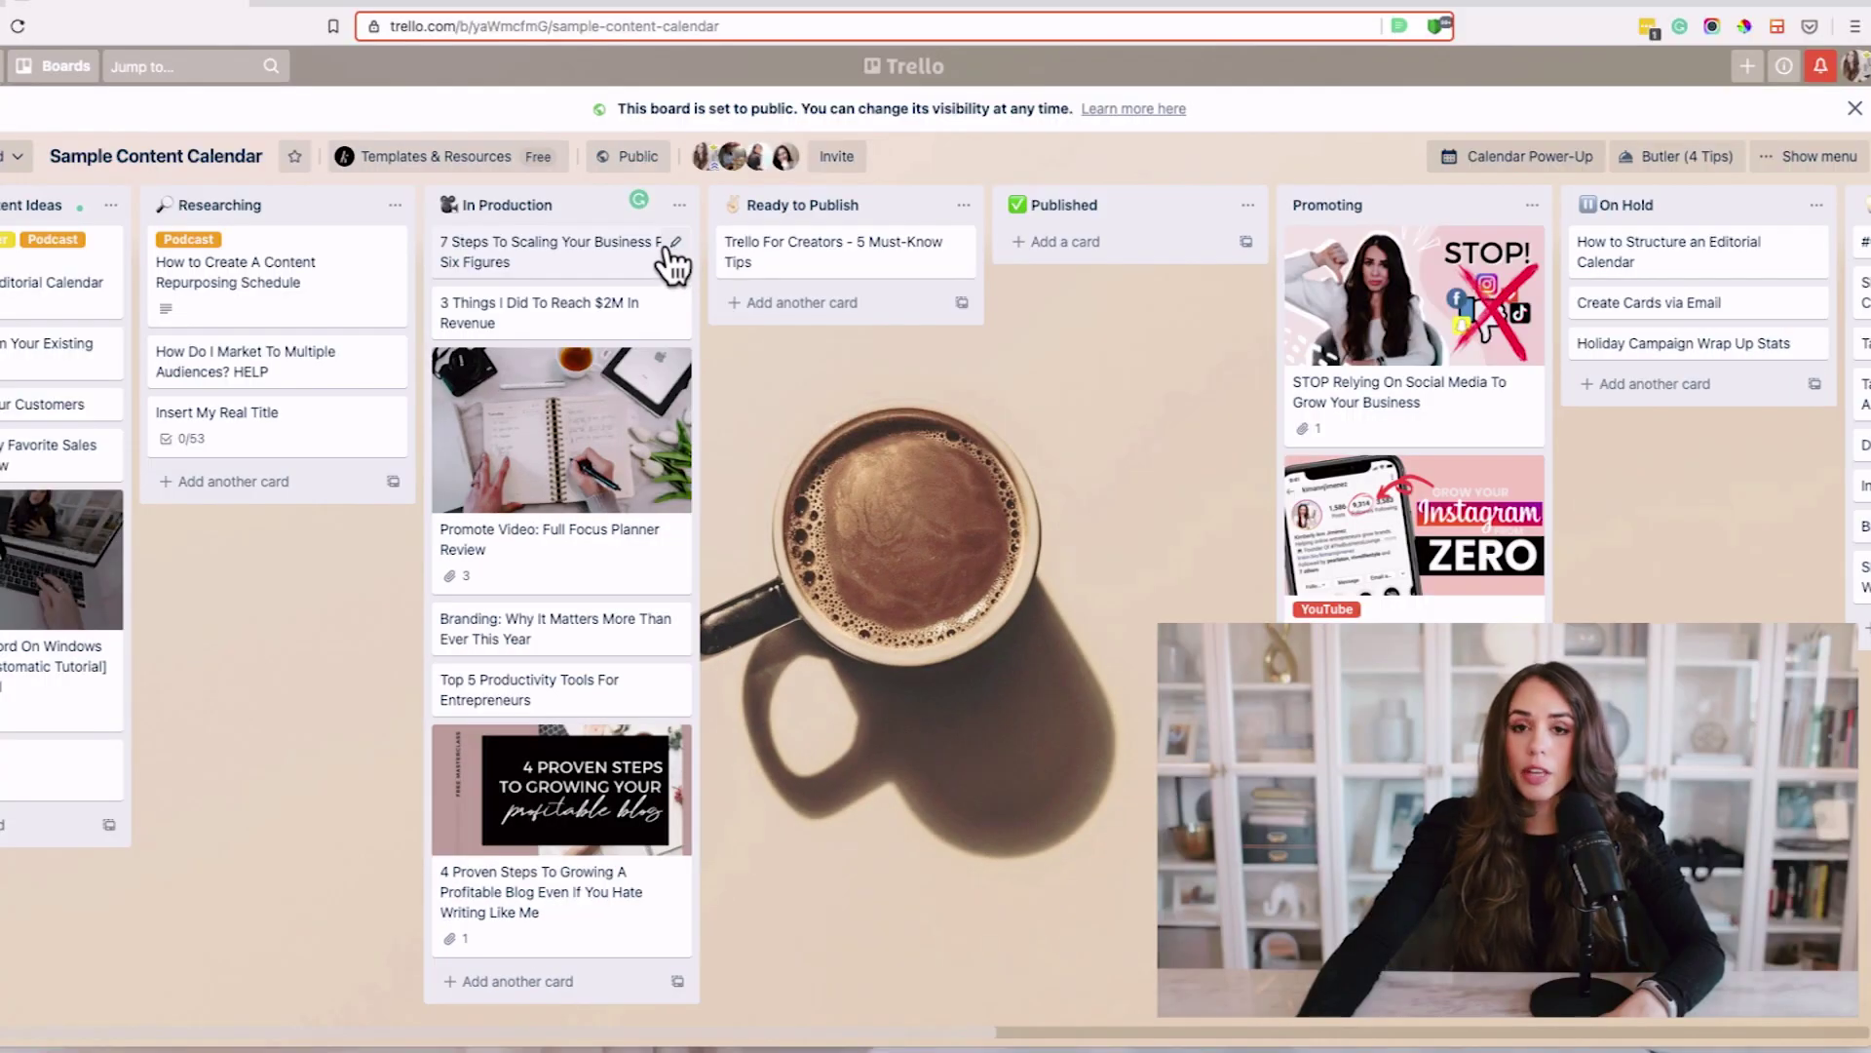
Set the 7 Steps card's due date to May 19.
left_click(674, 243)
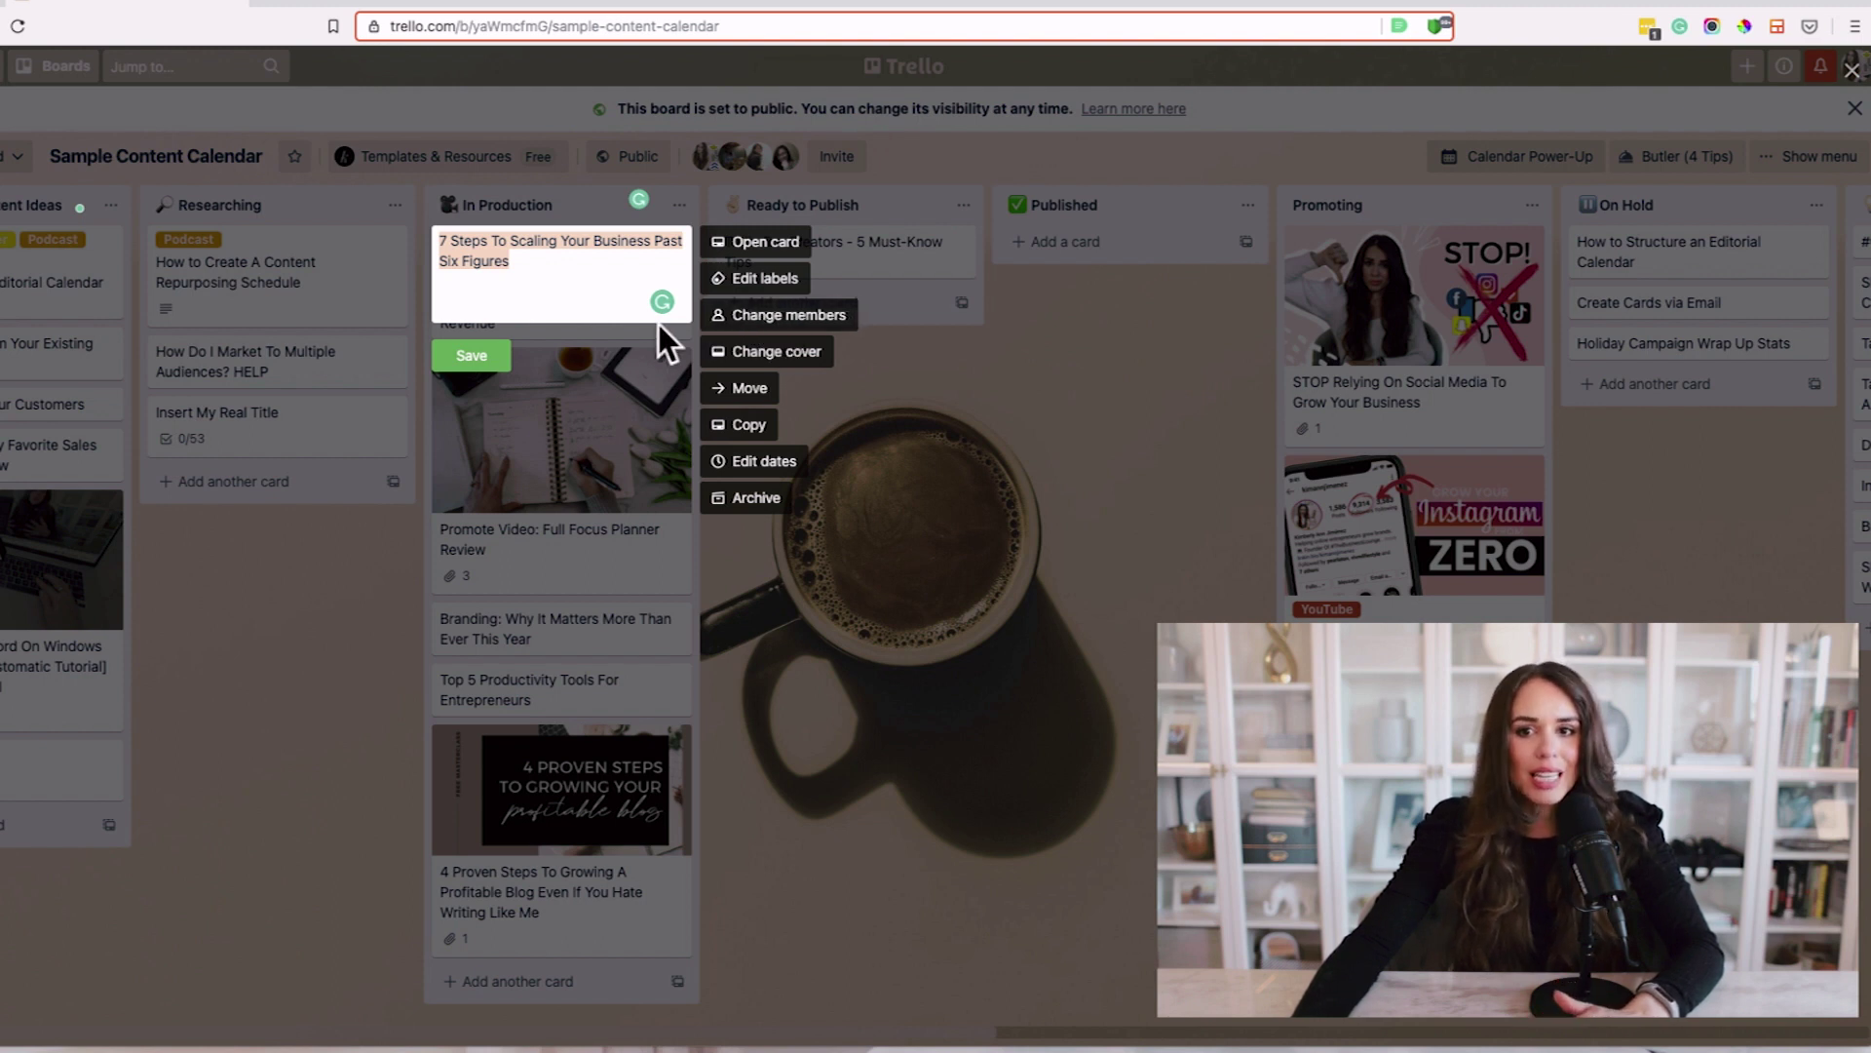
left_click(751, 466)
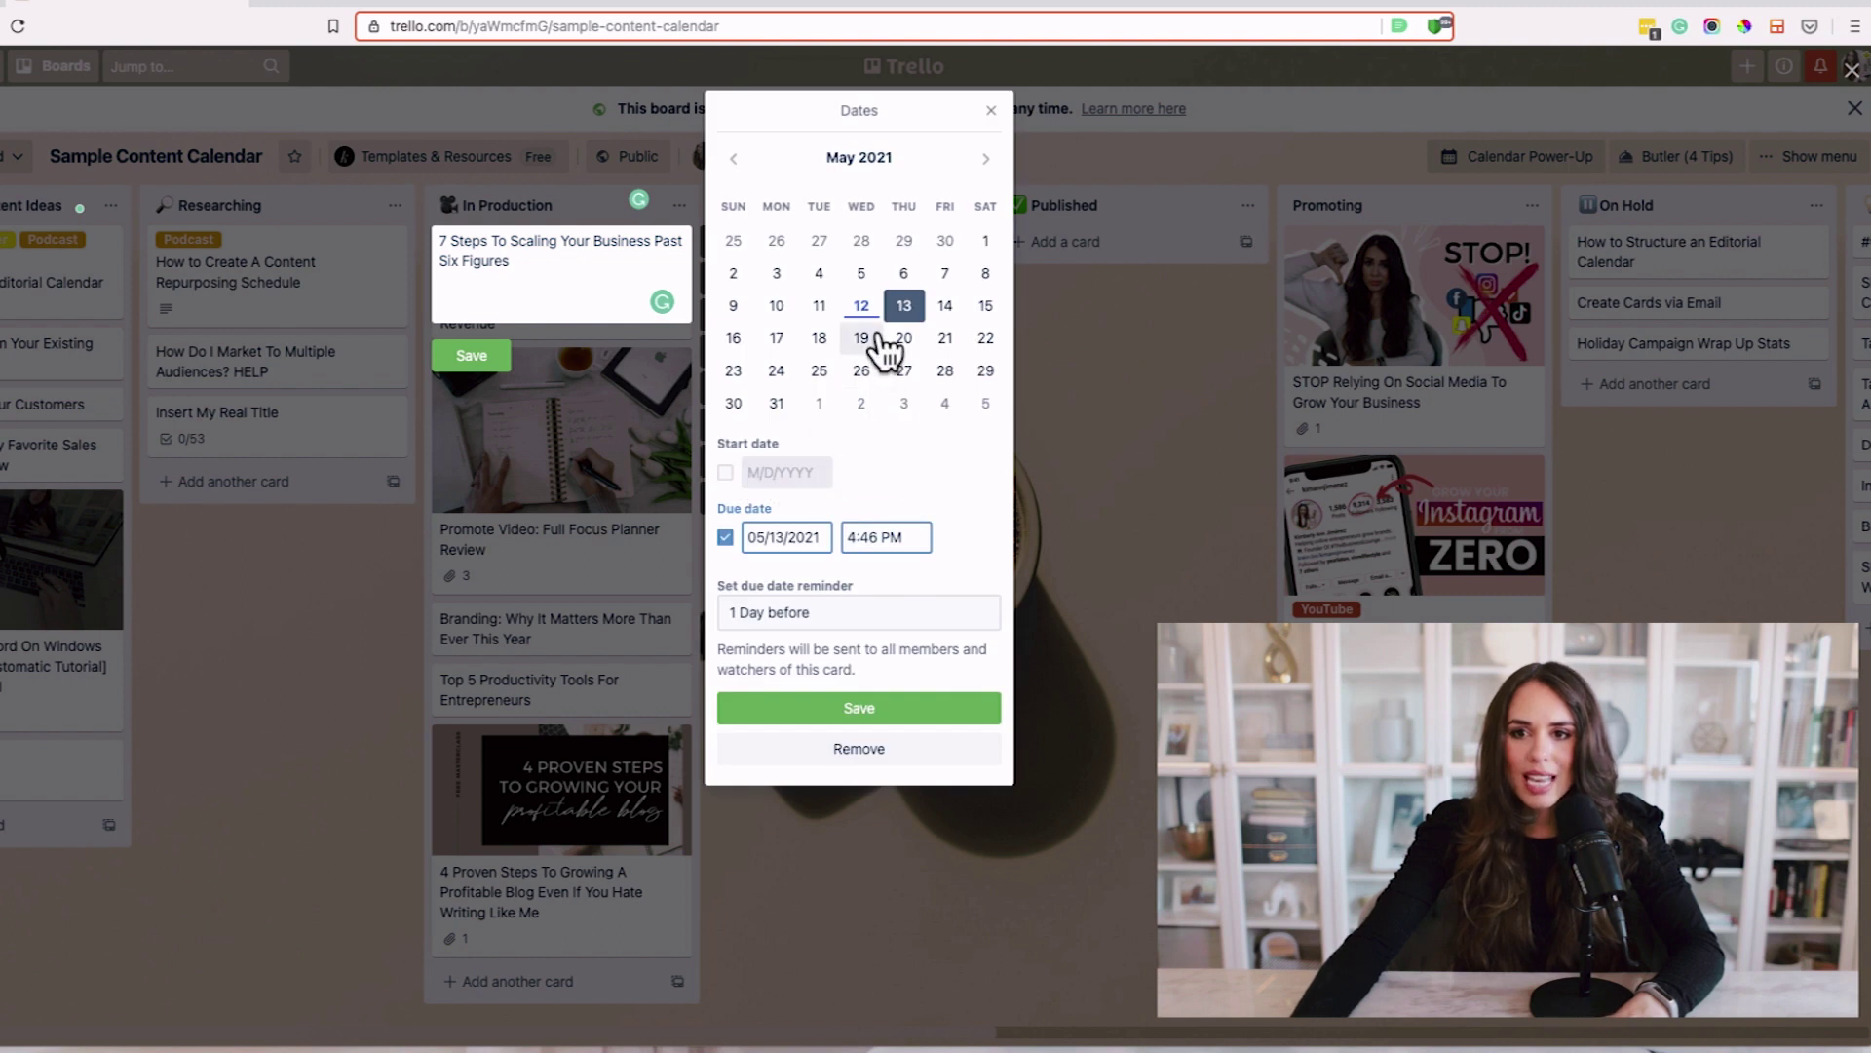
left_click(862, 339)
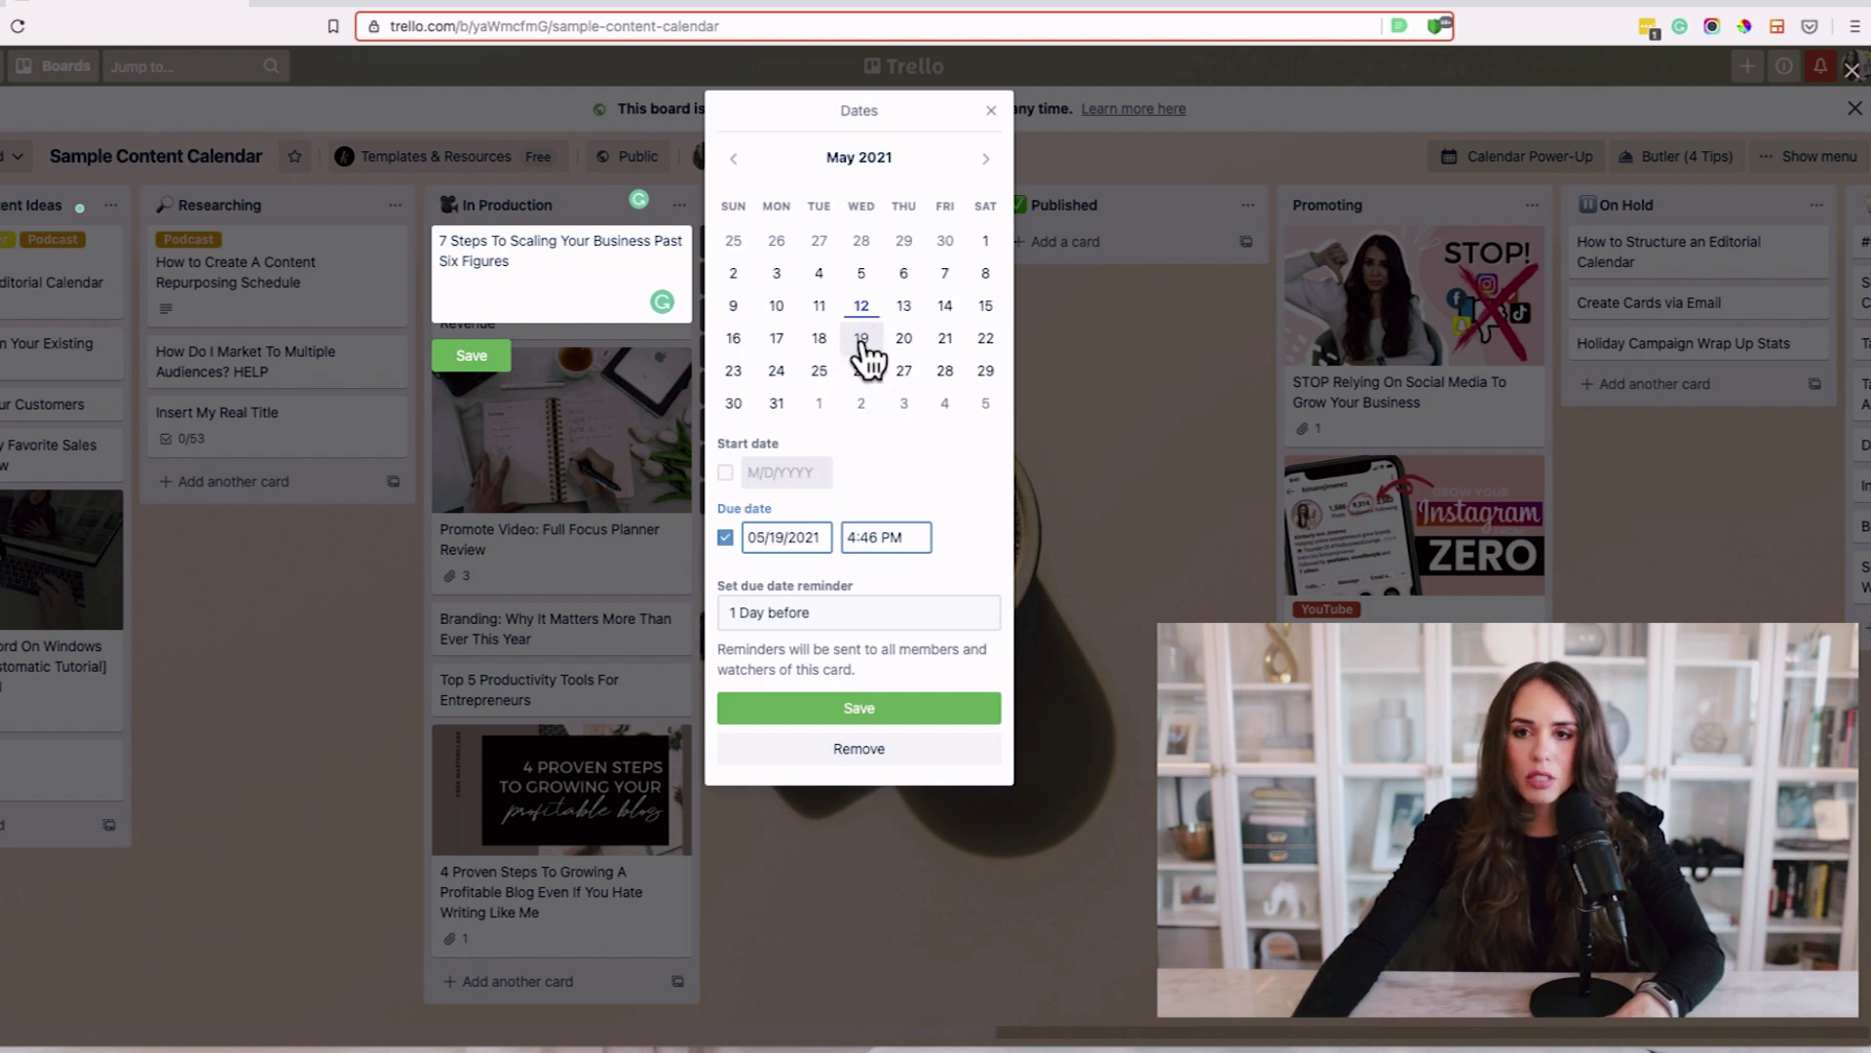
left_click(867, 707)
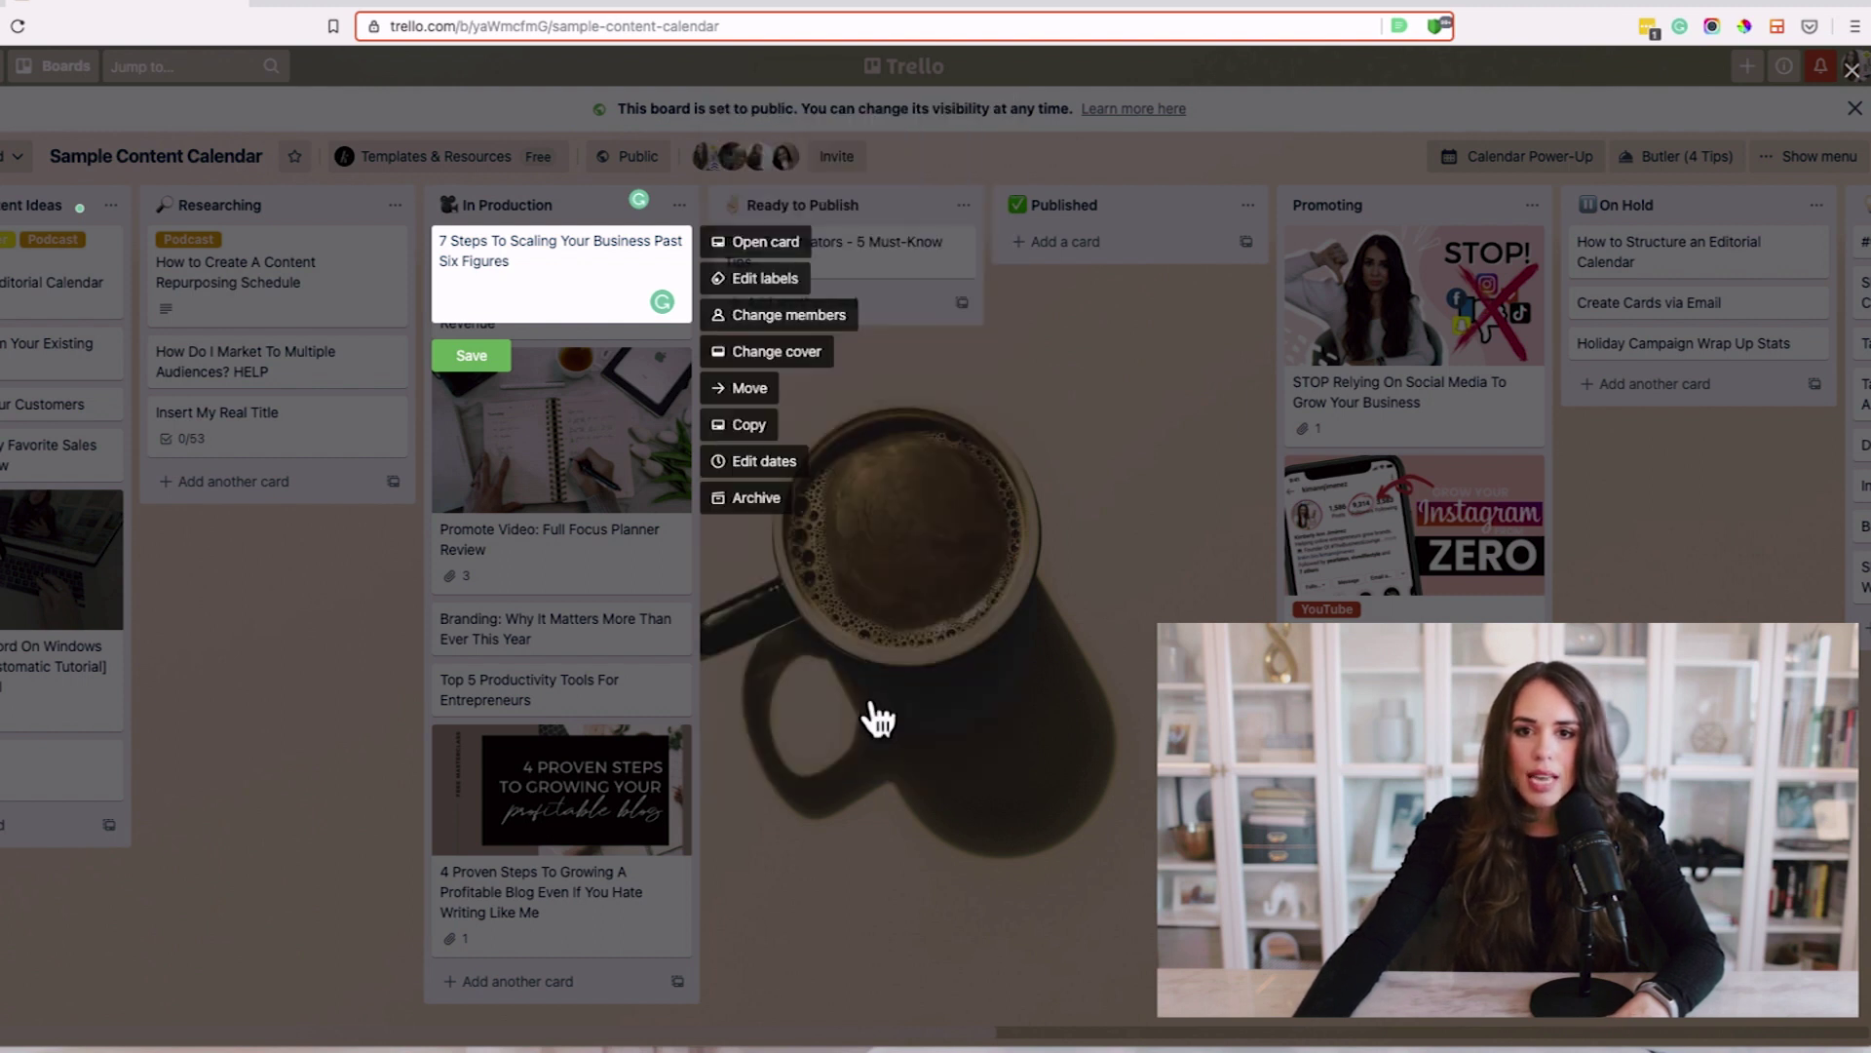
left_click(495, 359)
Set the 3 Things card's due date to May 26.
left_click(655, 351)
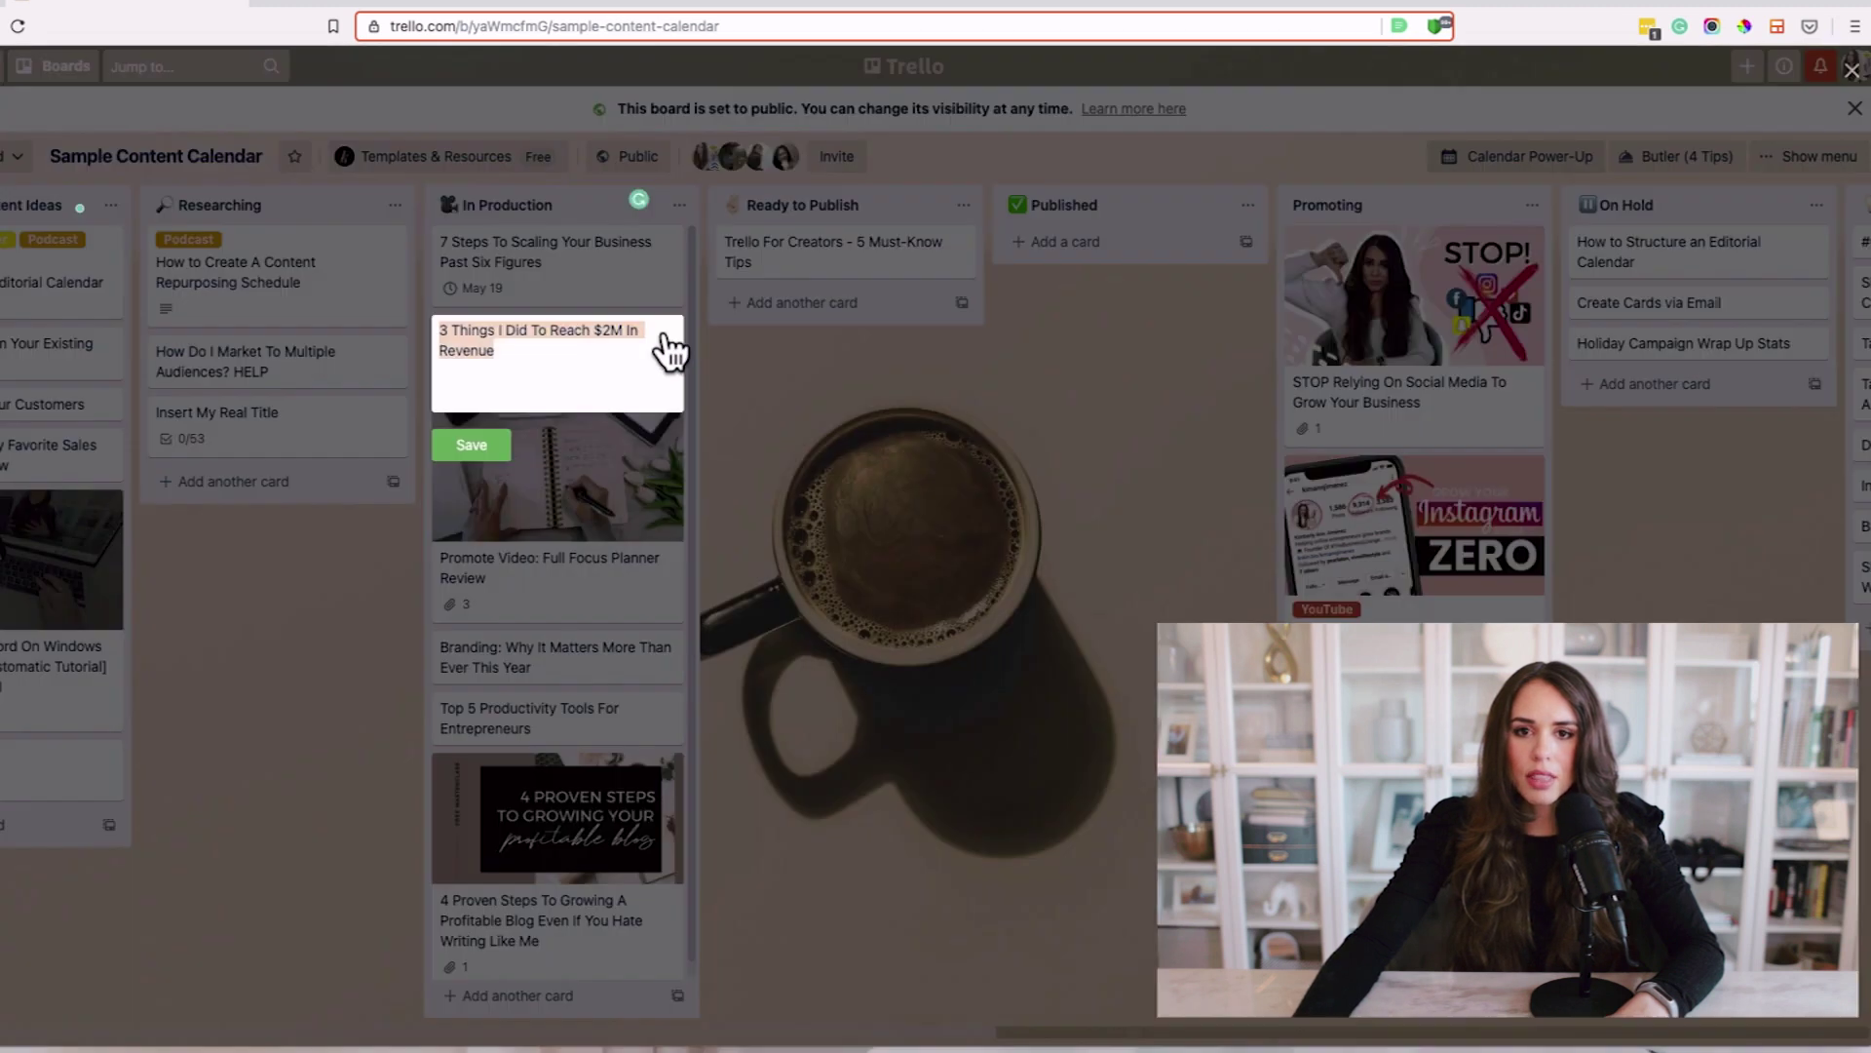
left_click(761, 550)
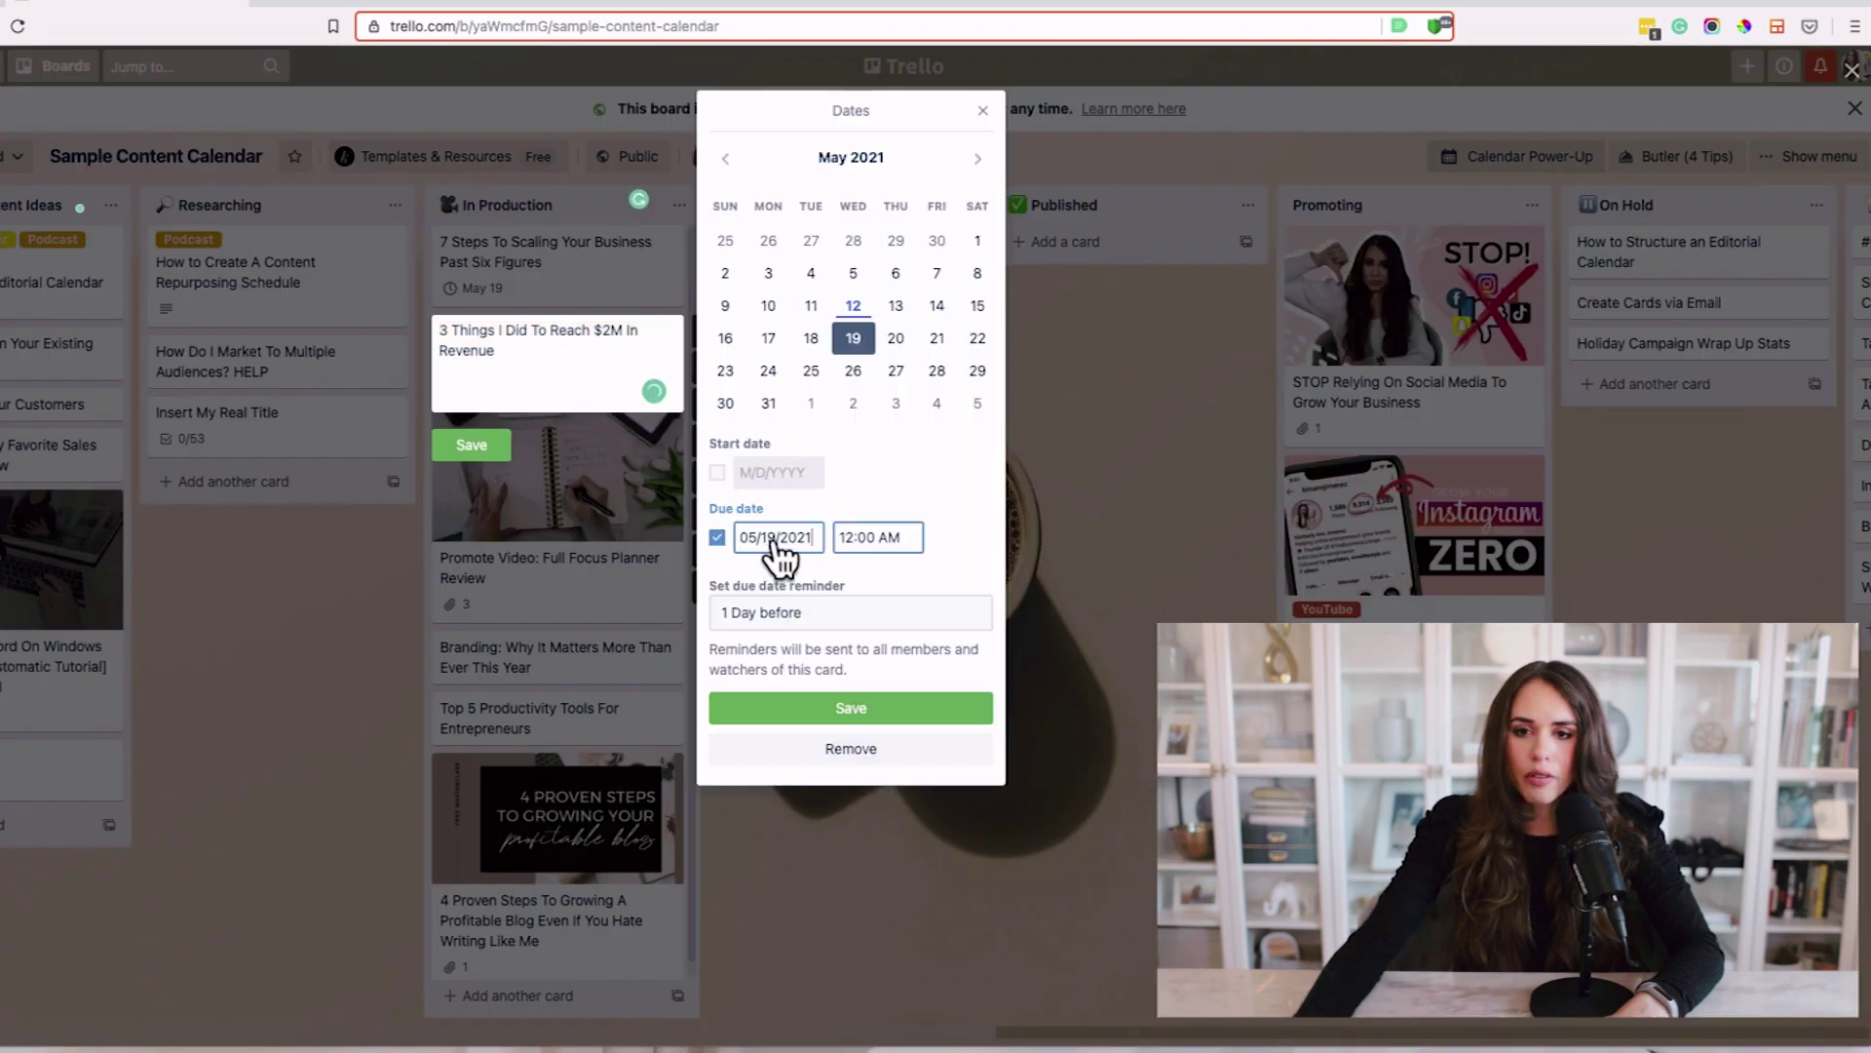
left_click(848, 372)
left_click(780, 708)
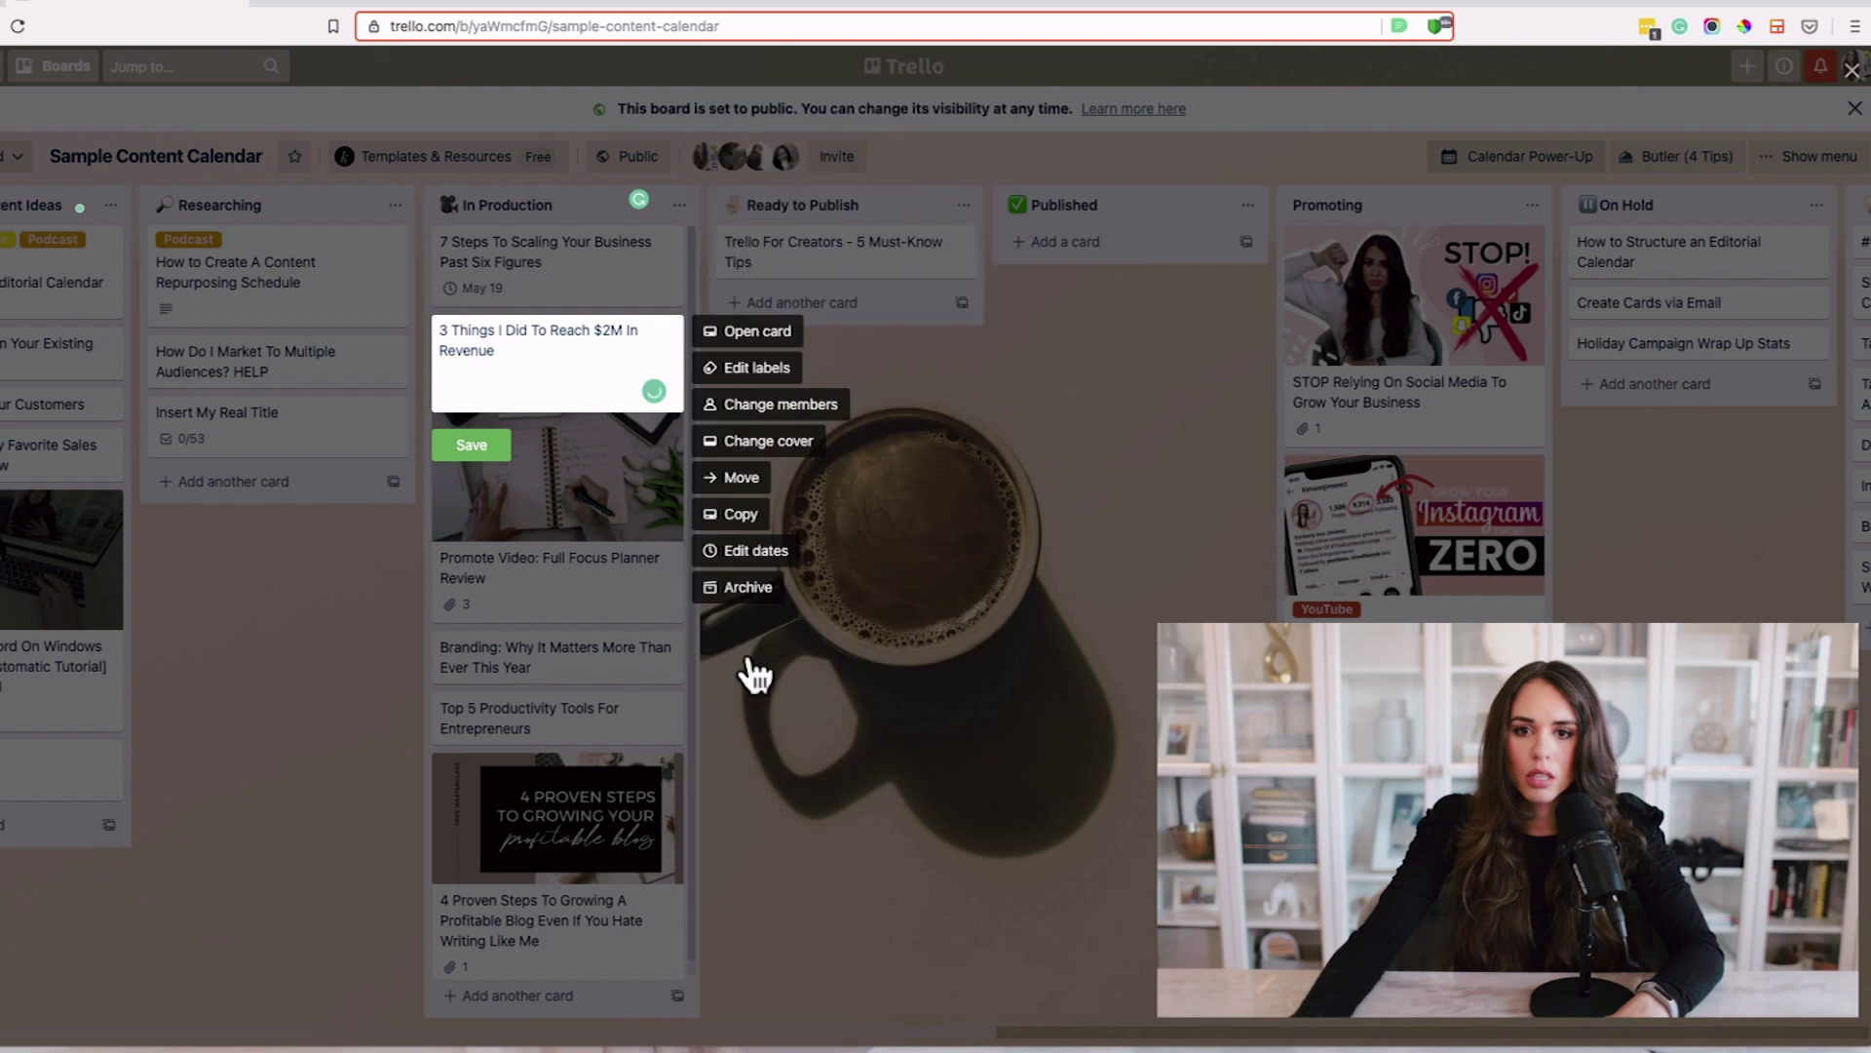
left_click(646, 484)
Set the Promote Video card's due date to June 2.
left_click(669, 429)
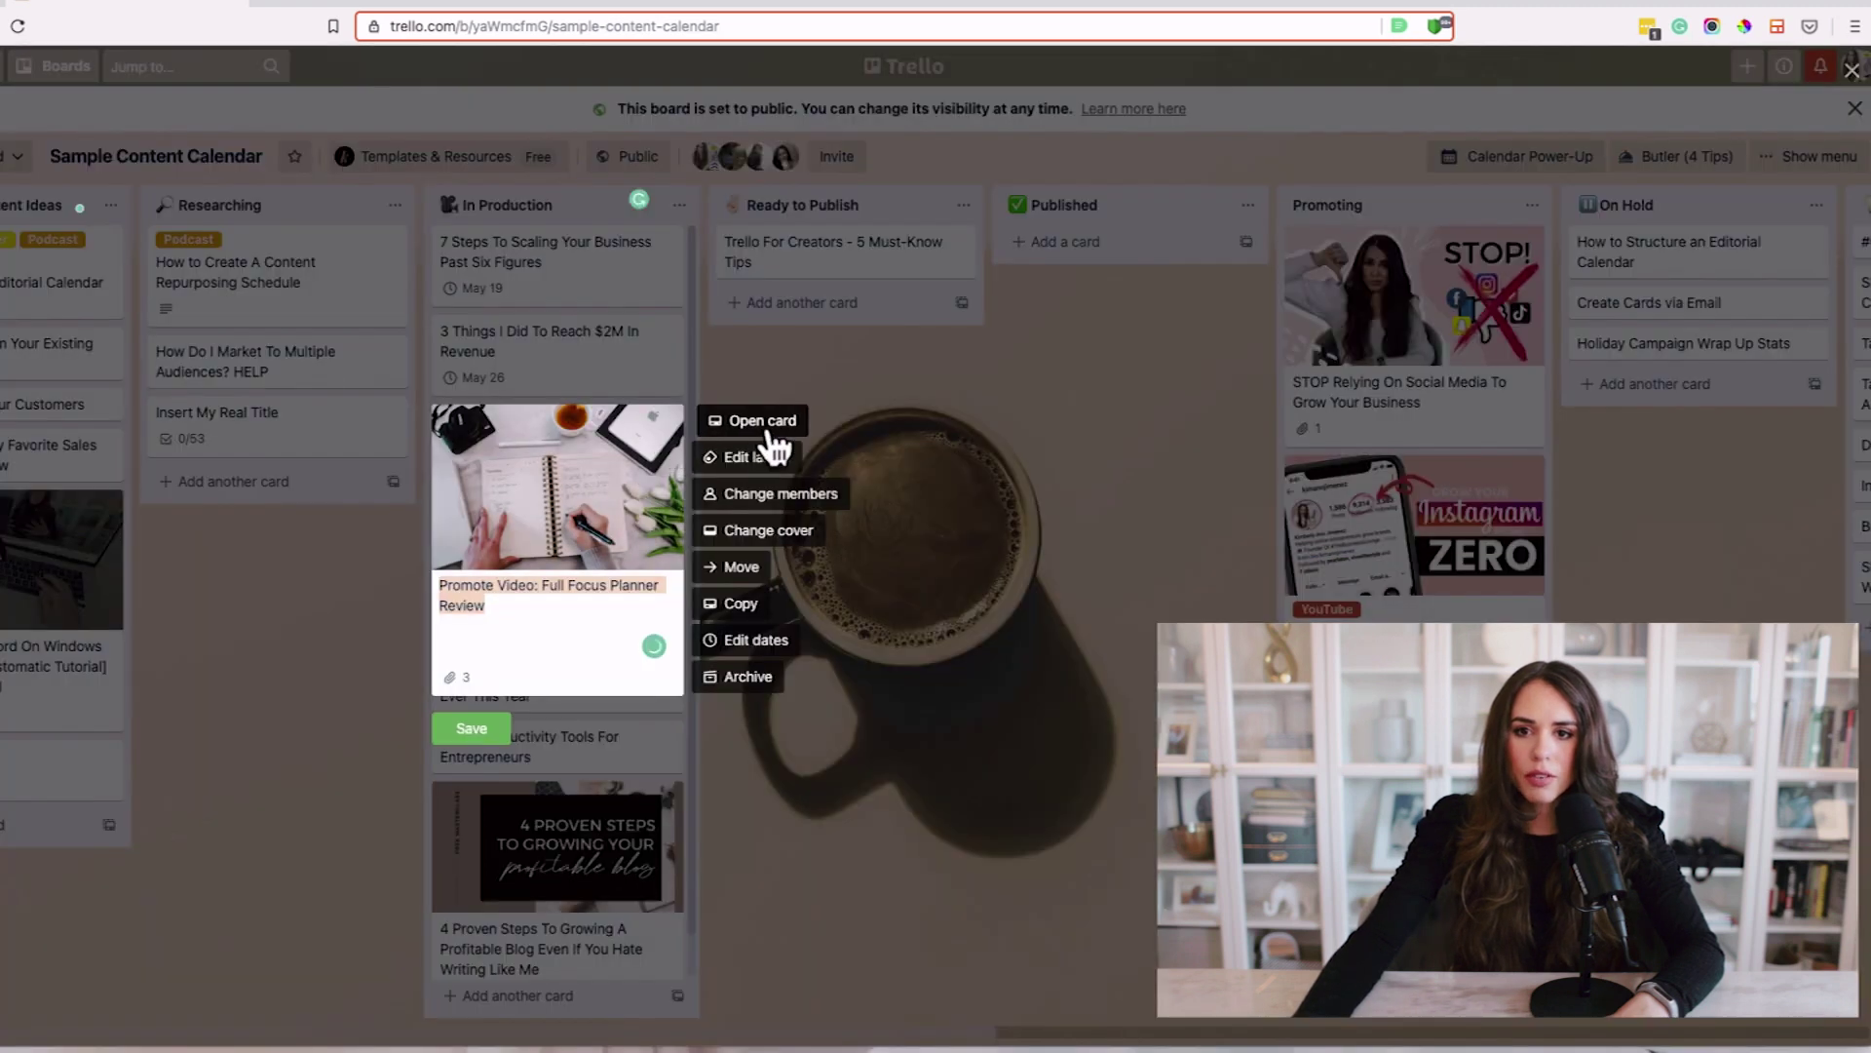
left_click(766, 640)
left_click(854, 403)
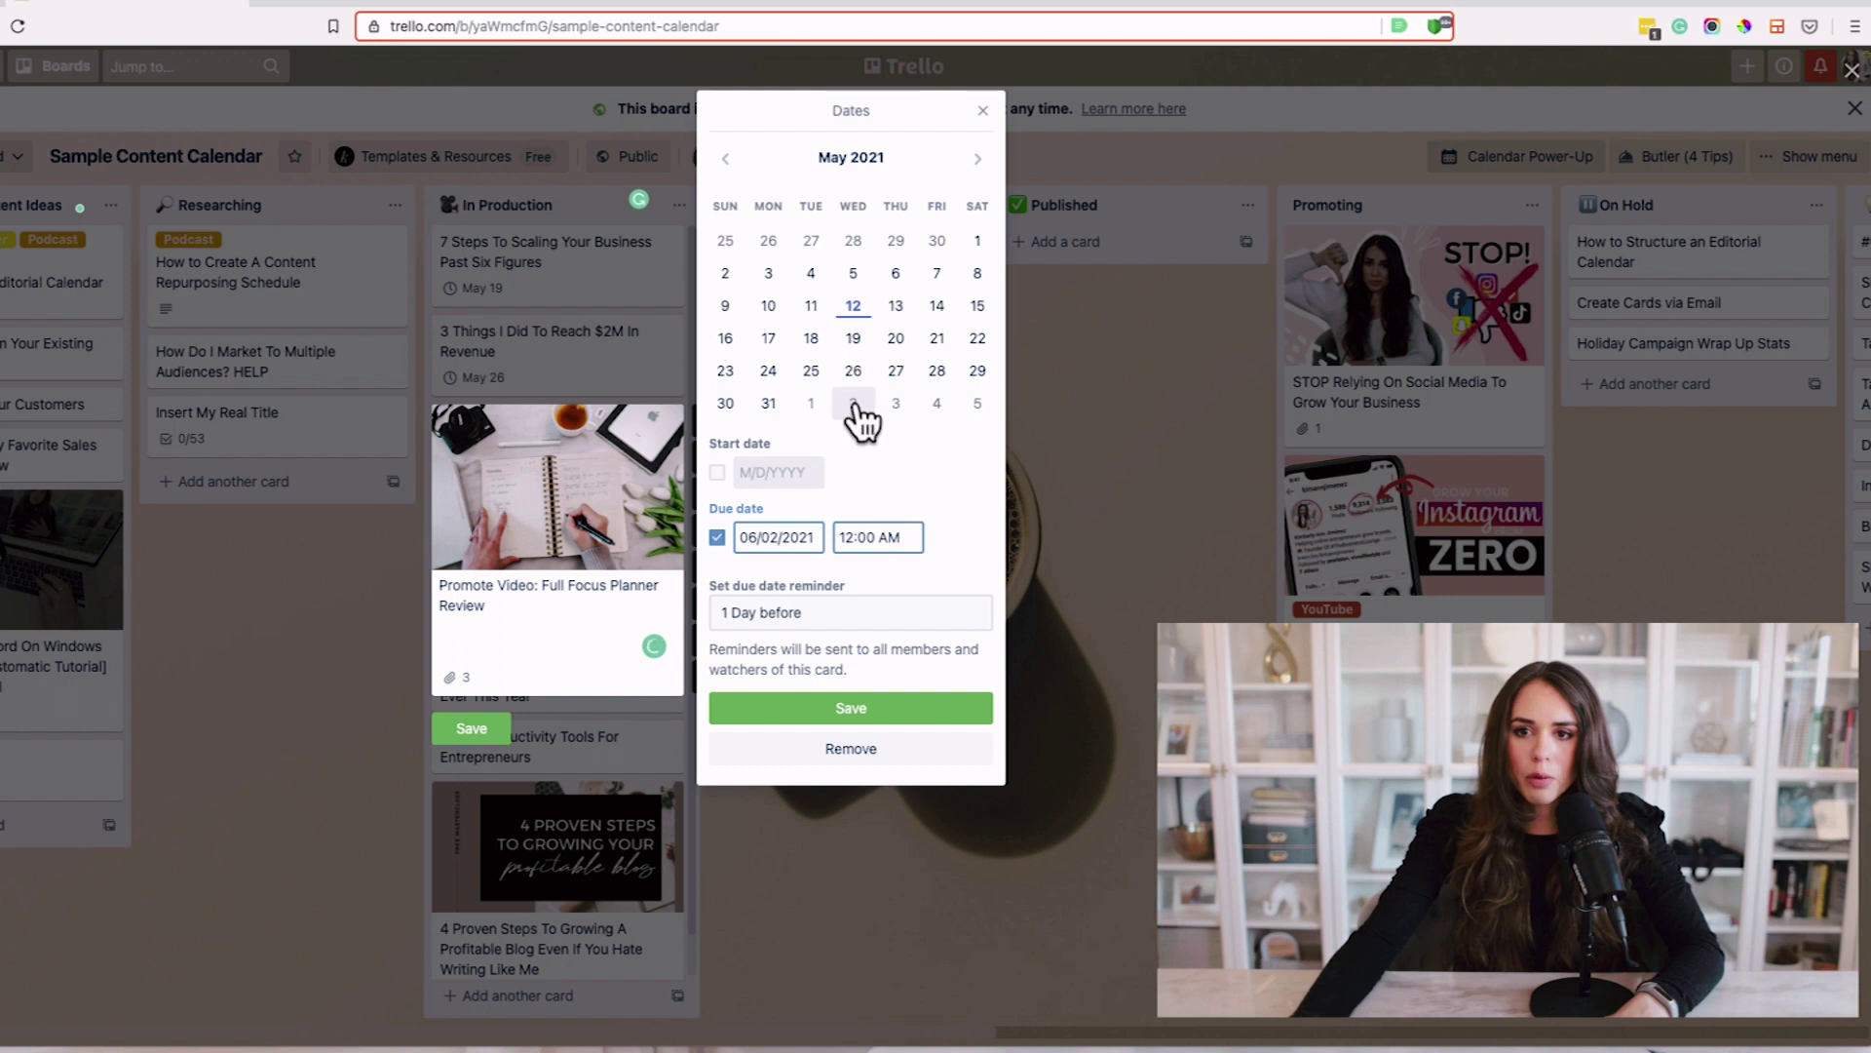
left_click(799, 703)
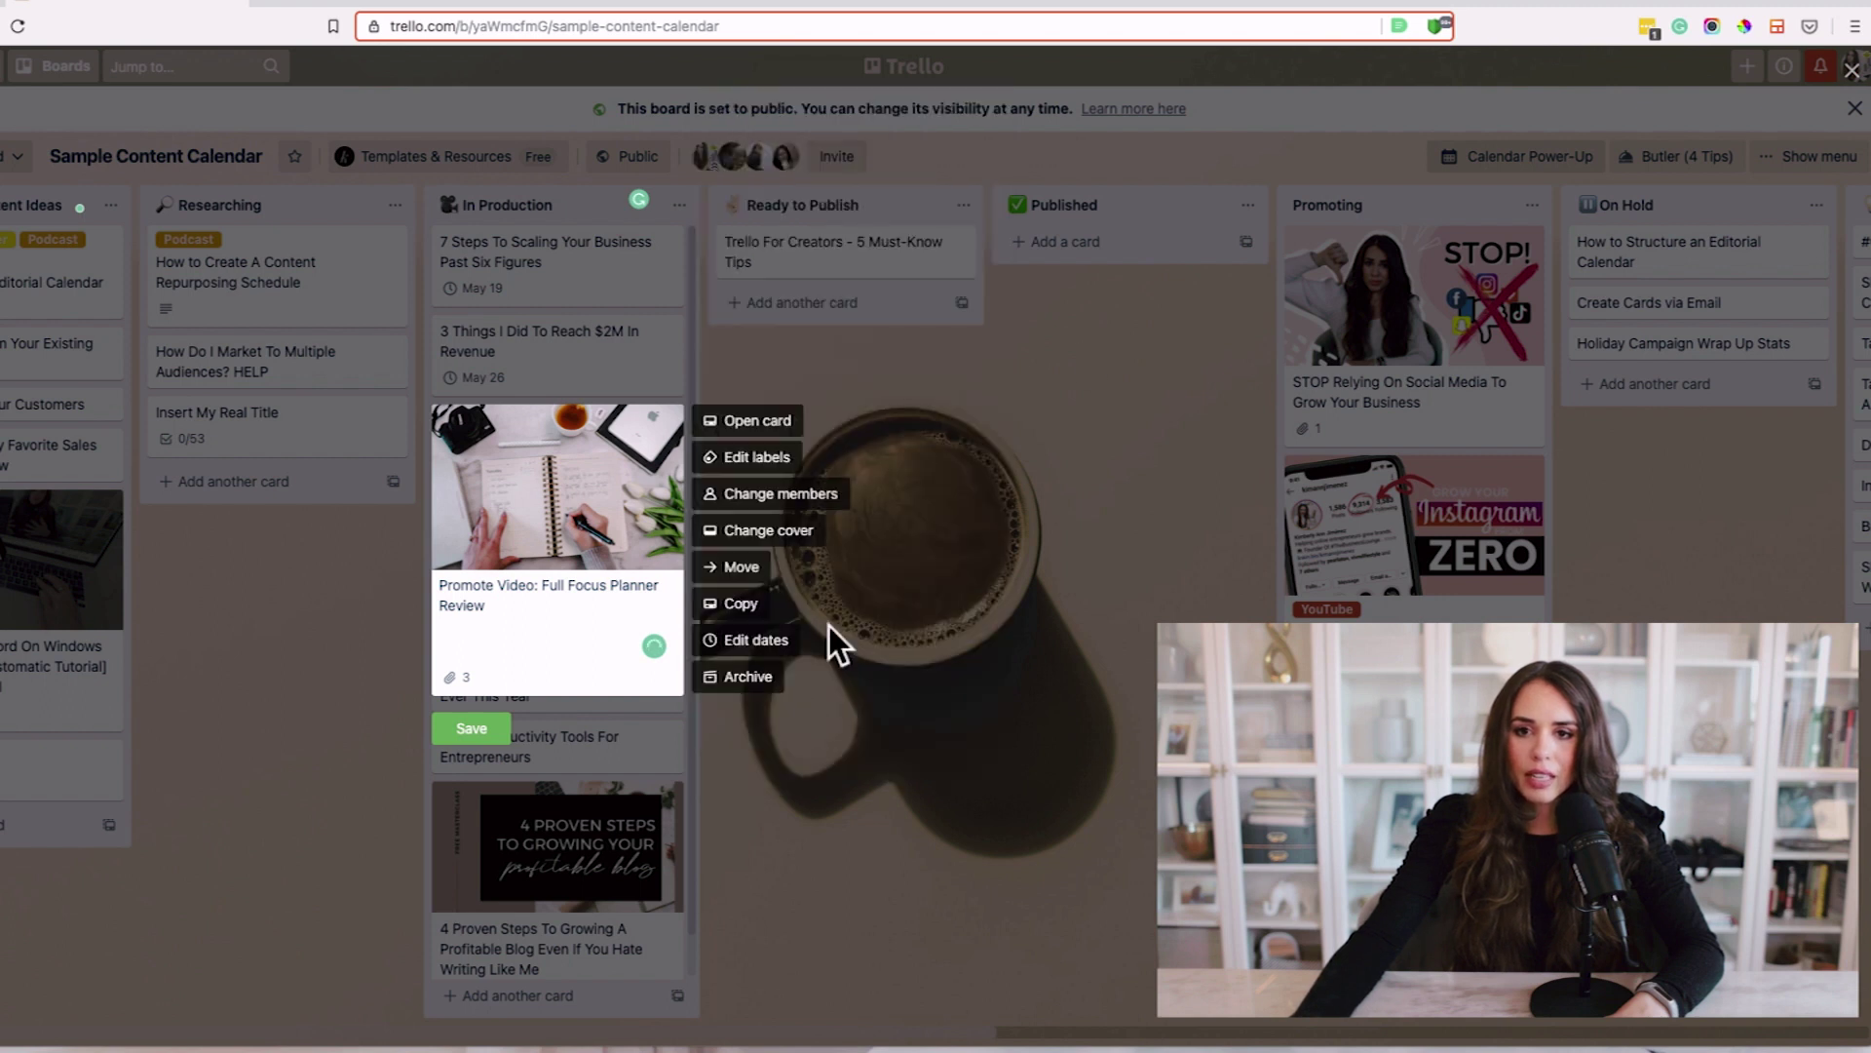
left_click(514, 721)
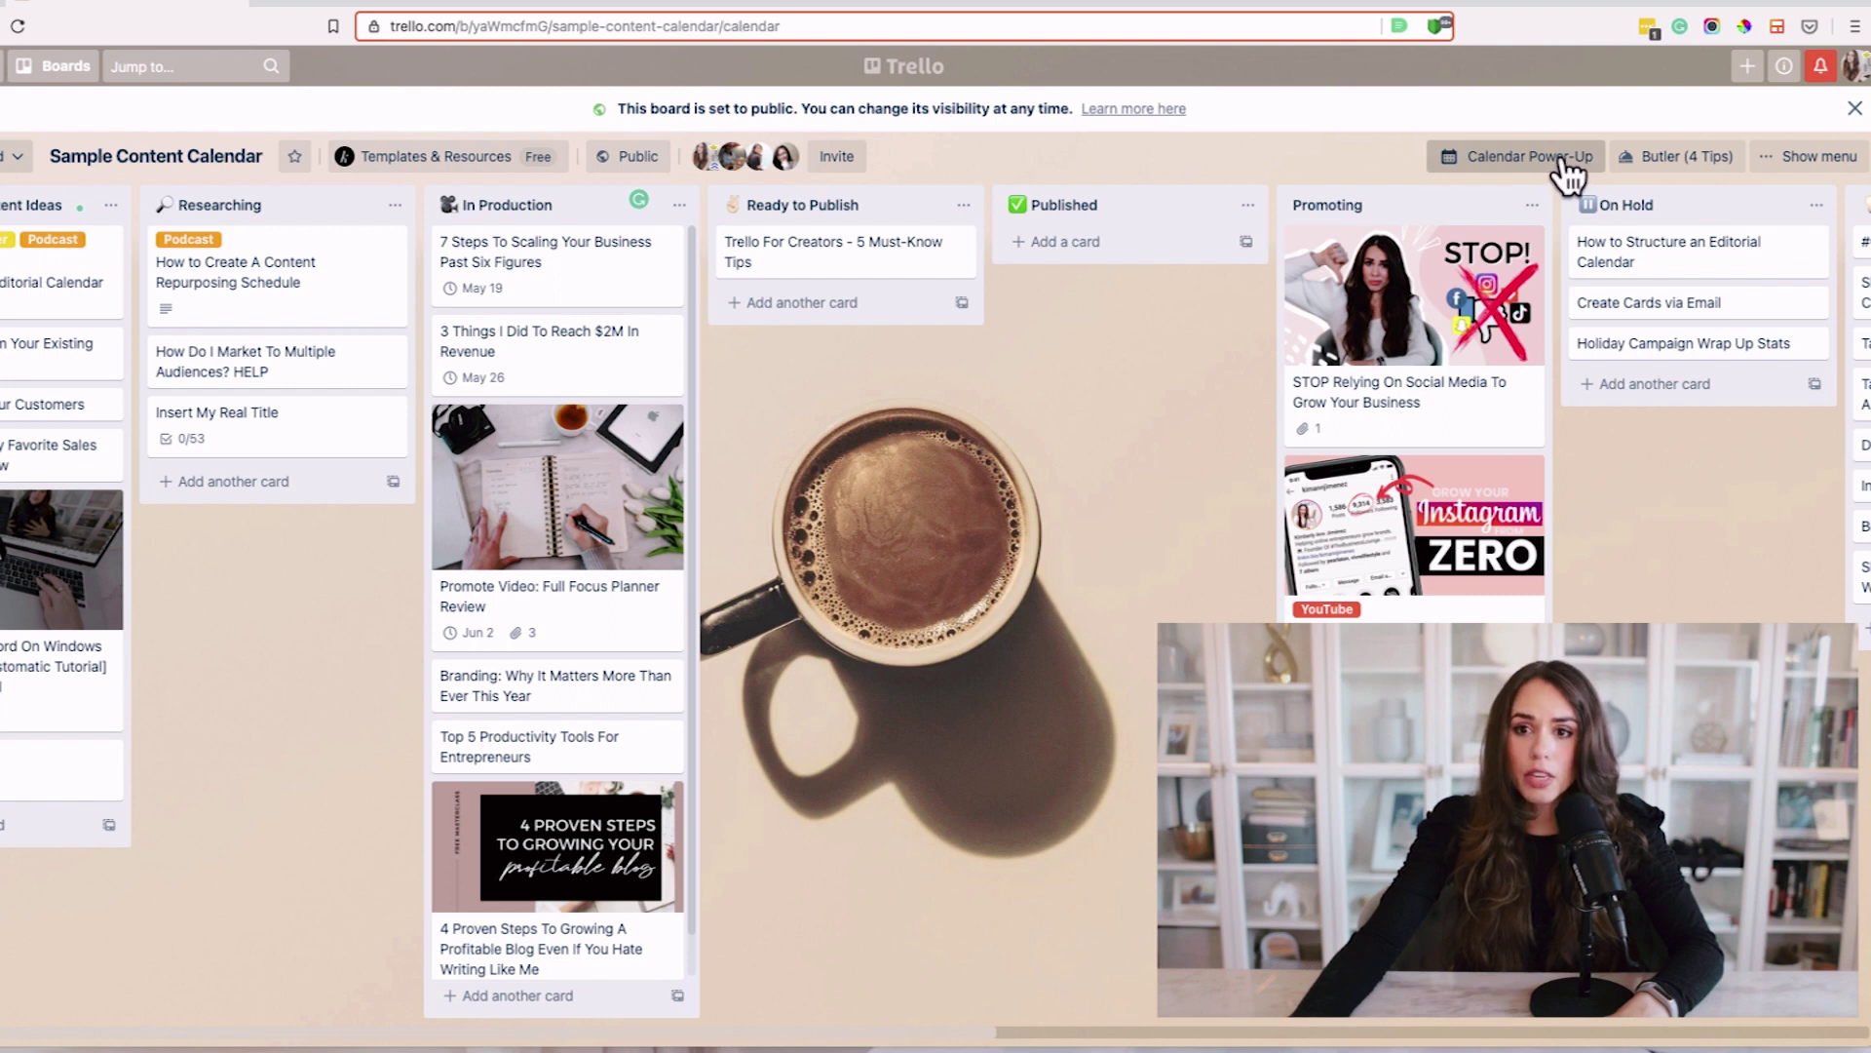
left_click(1565, 164)
scroll(974, 762, "down", 3)
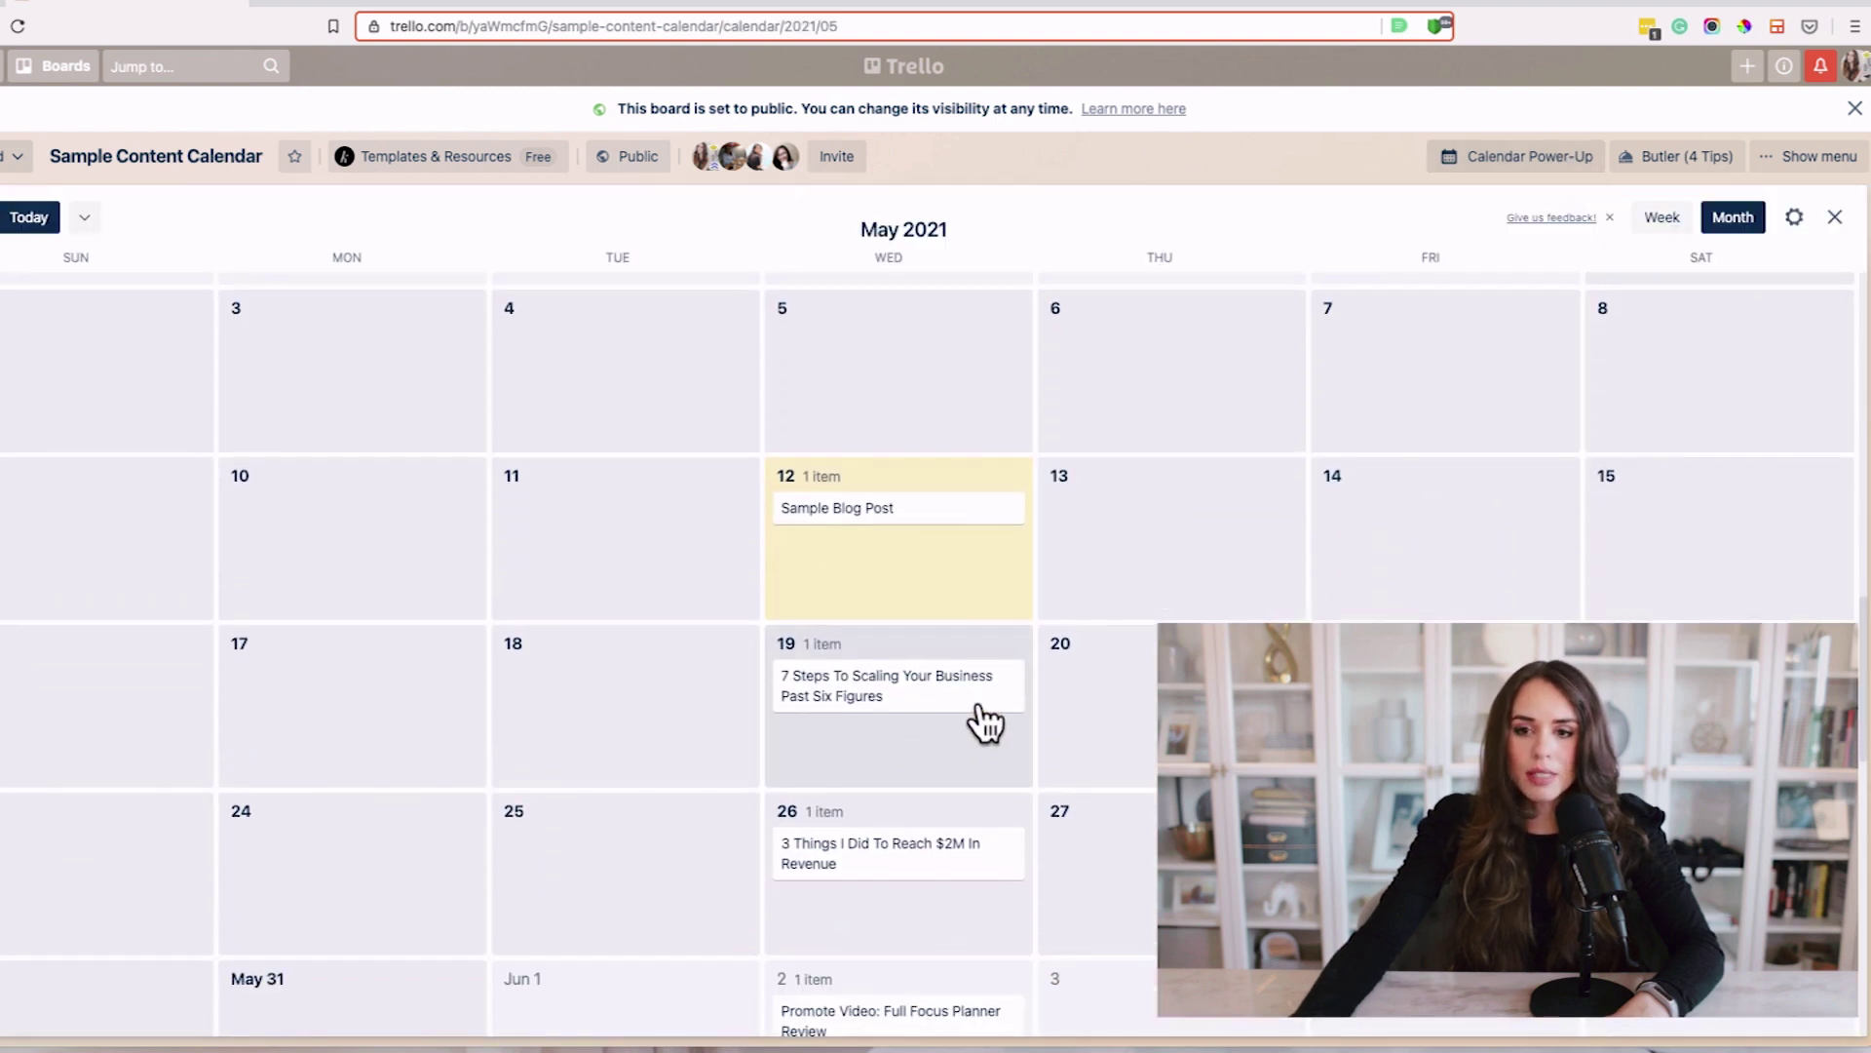
scroll(1023, 864, "down", 2)
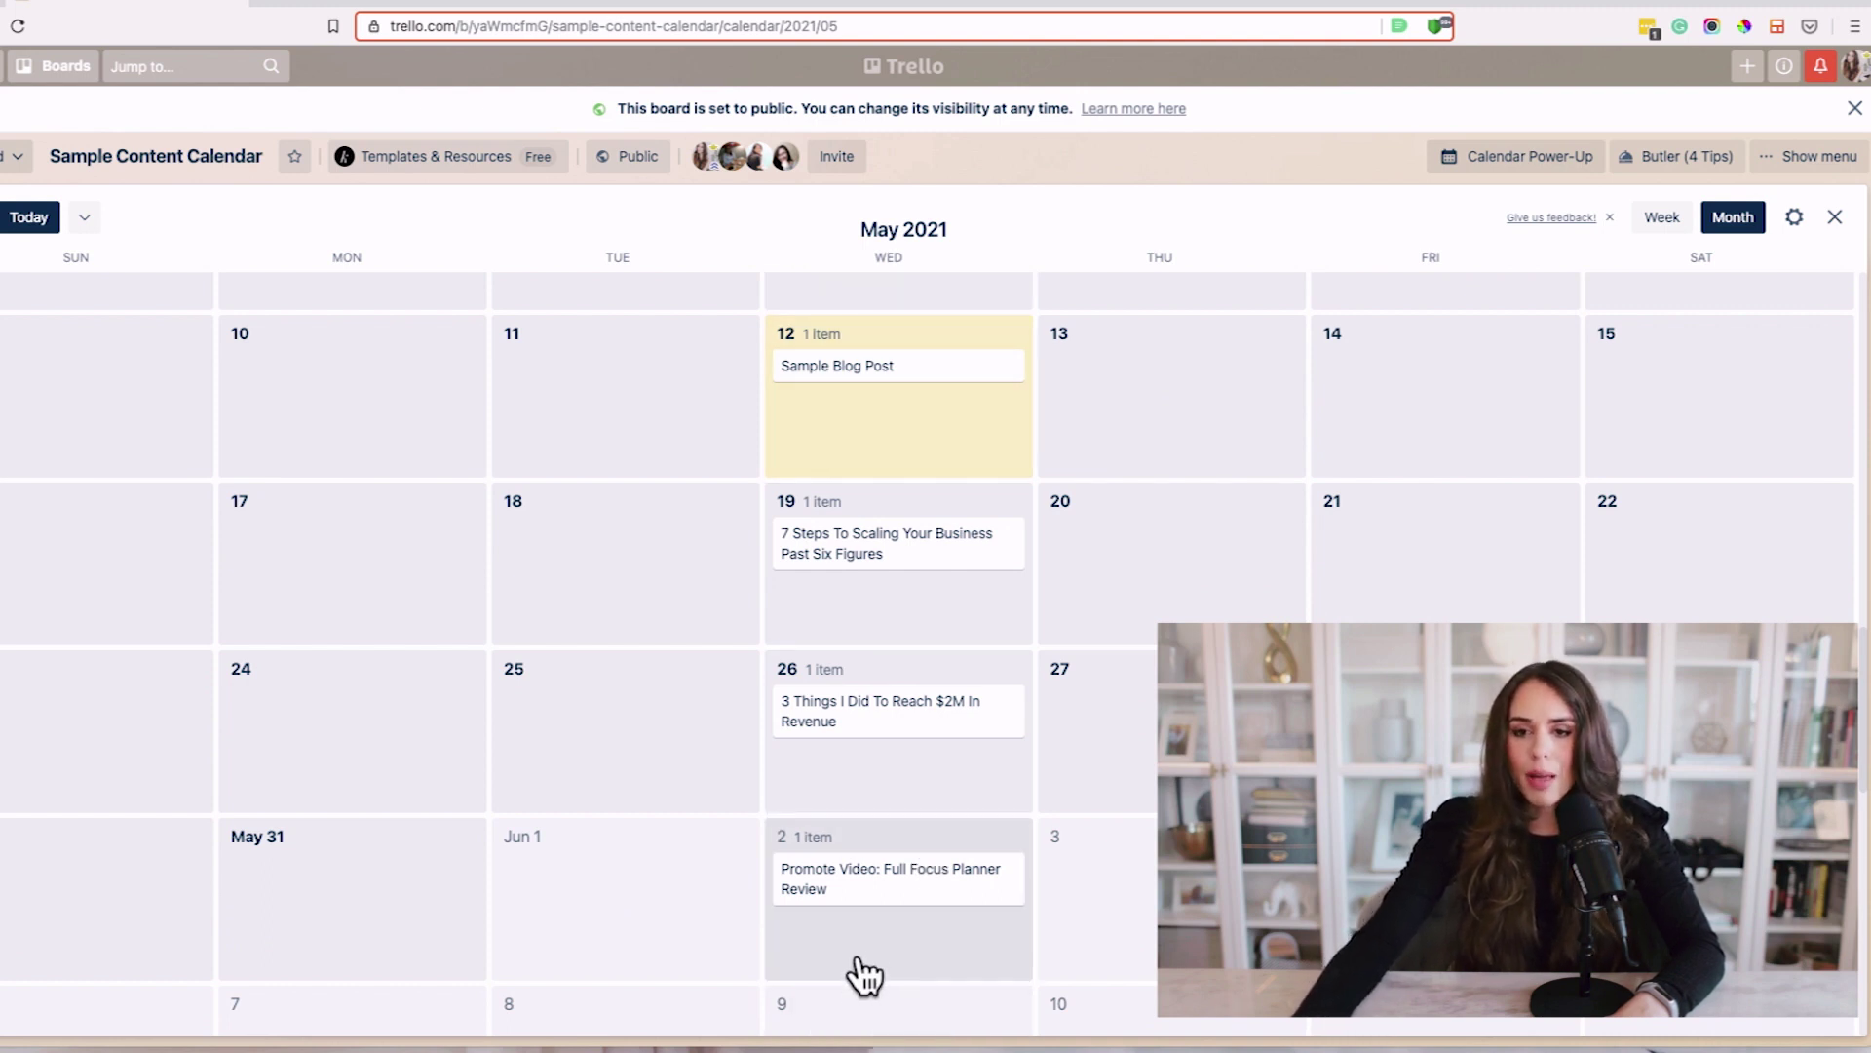
left_click(1835, 218)
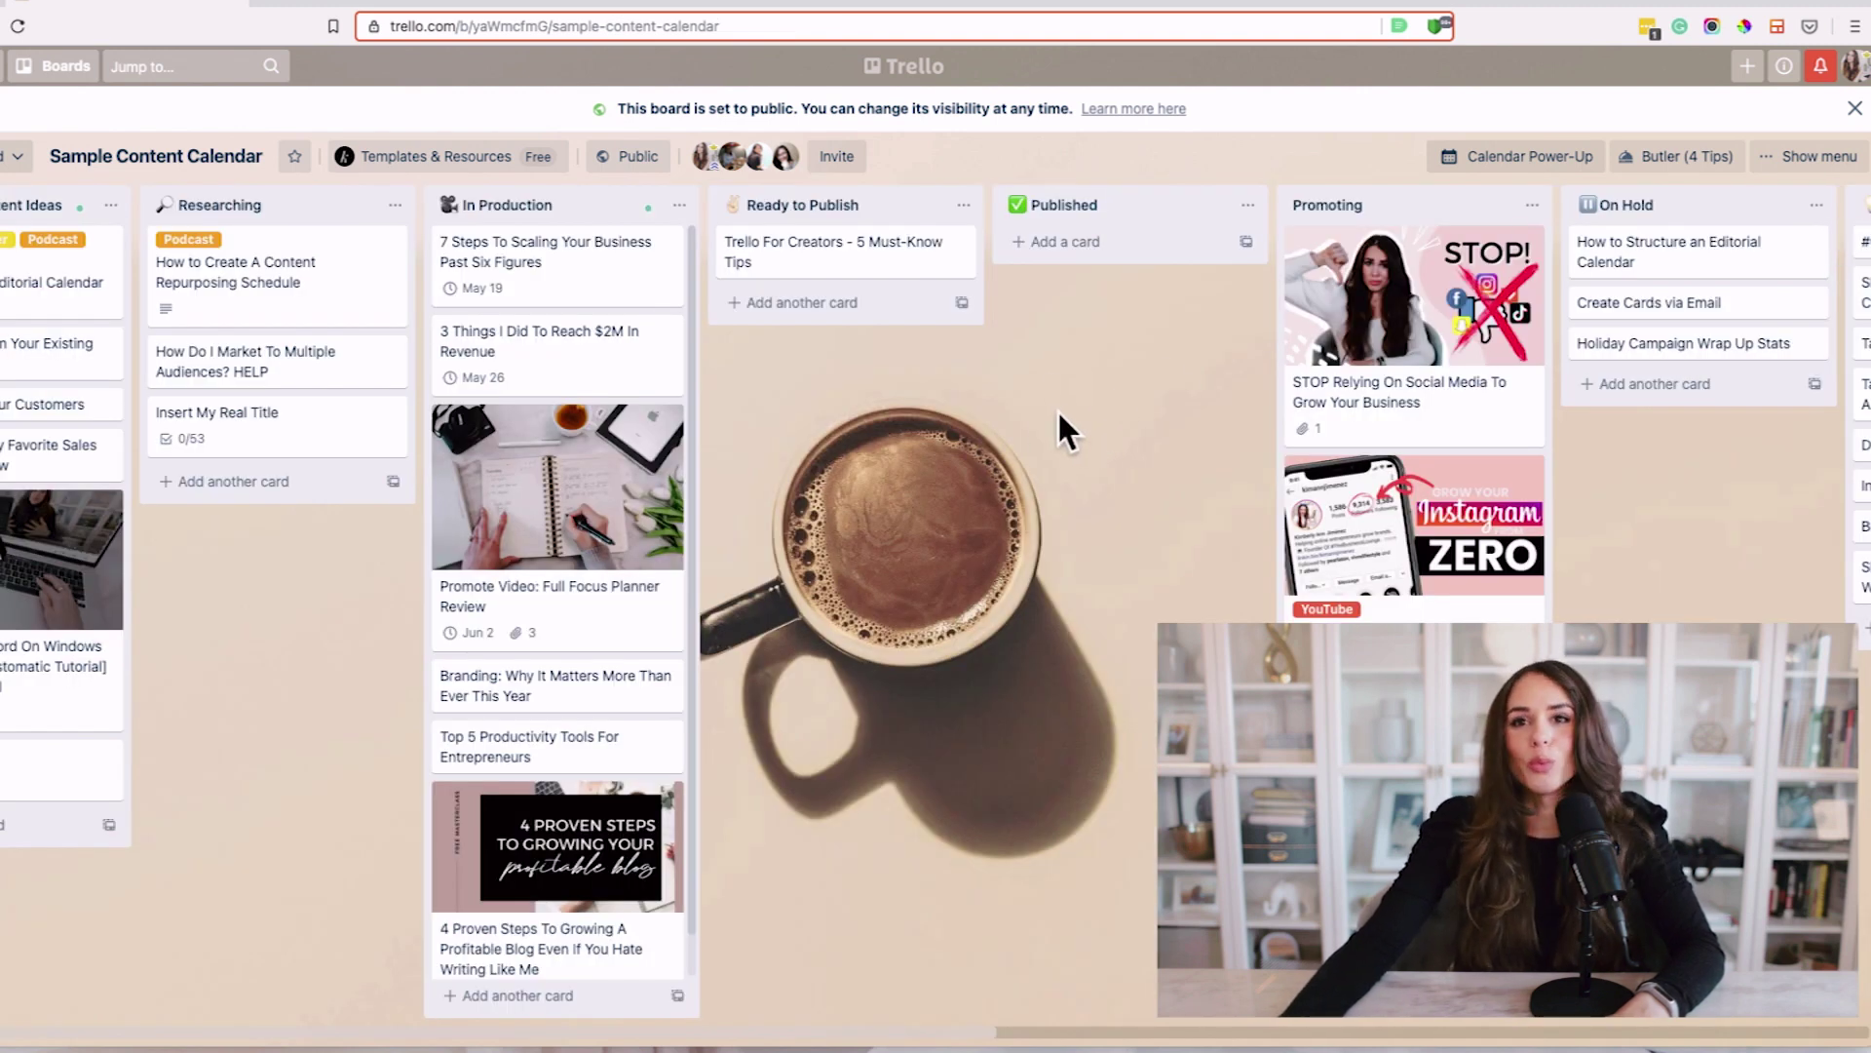
left_click_drag(1185, 475, 2, 482)
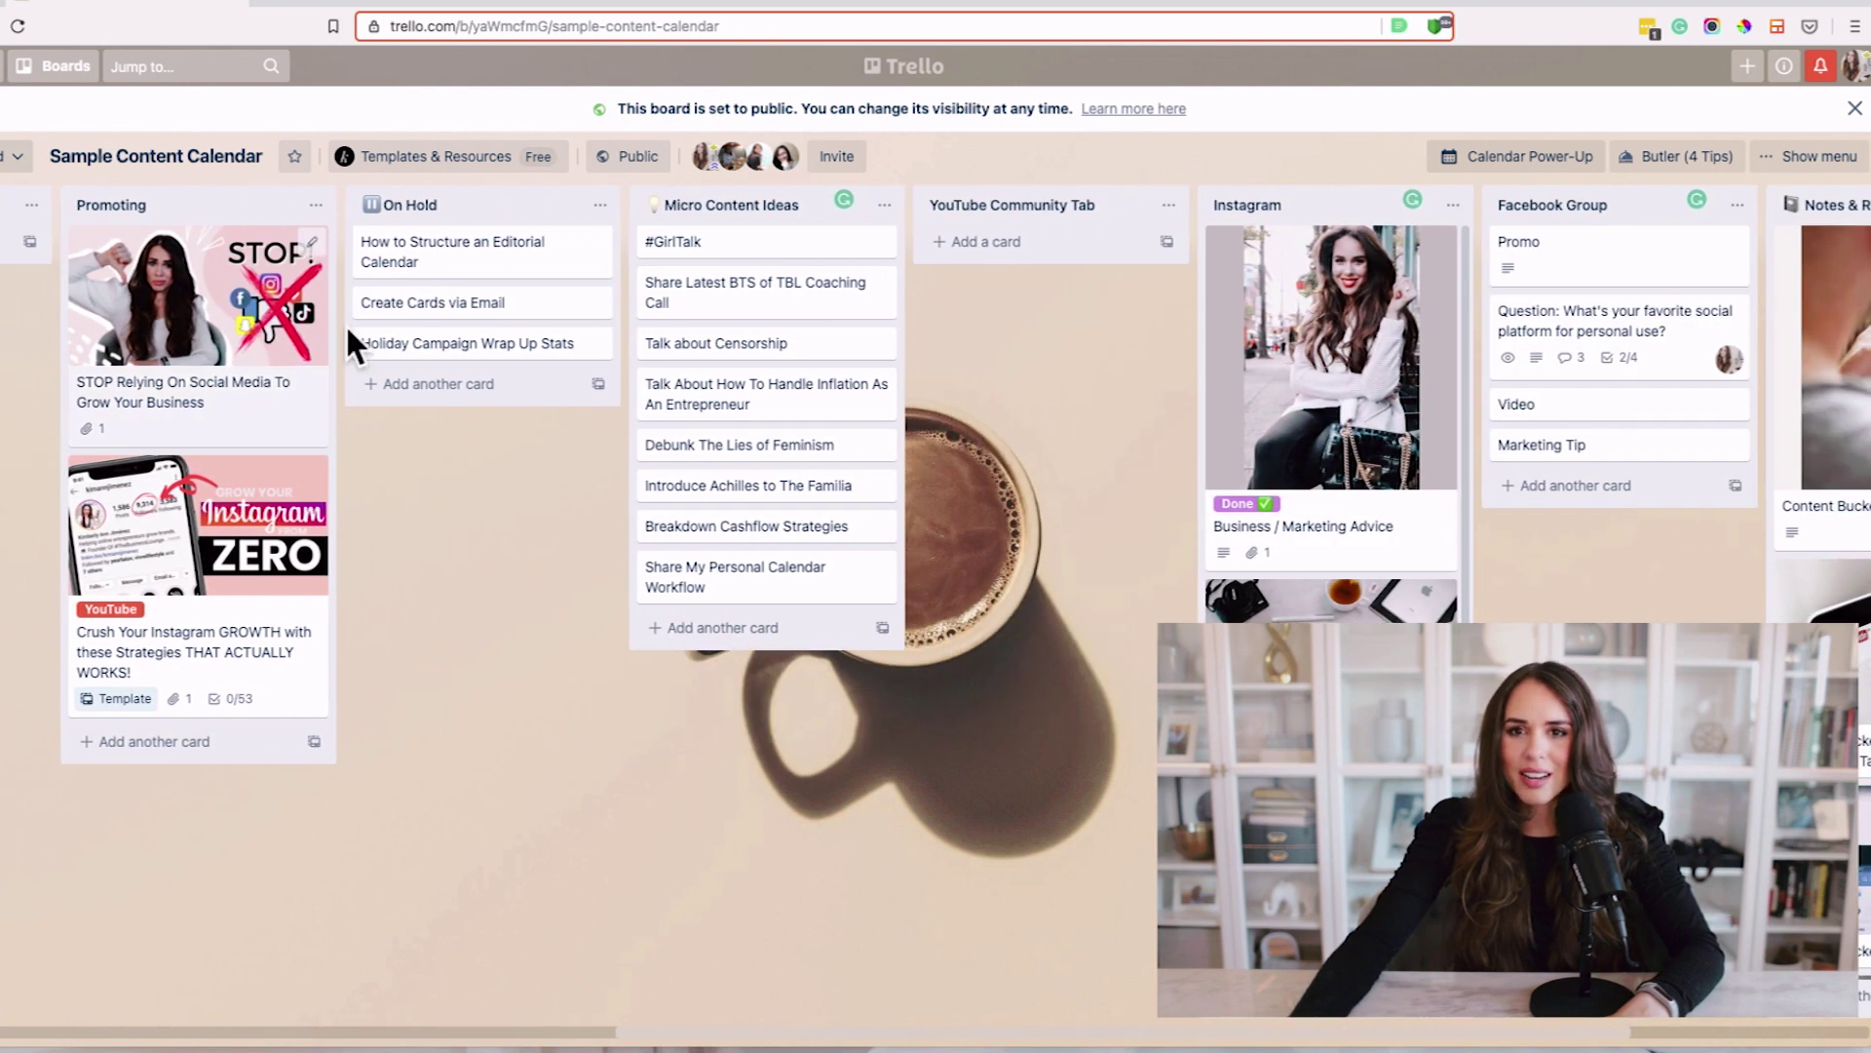
left_click_drag(1082, 297, 823, 342)
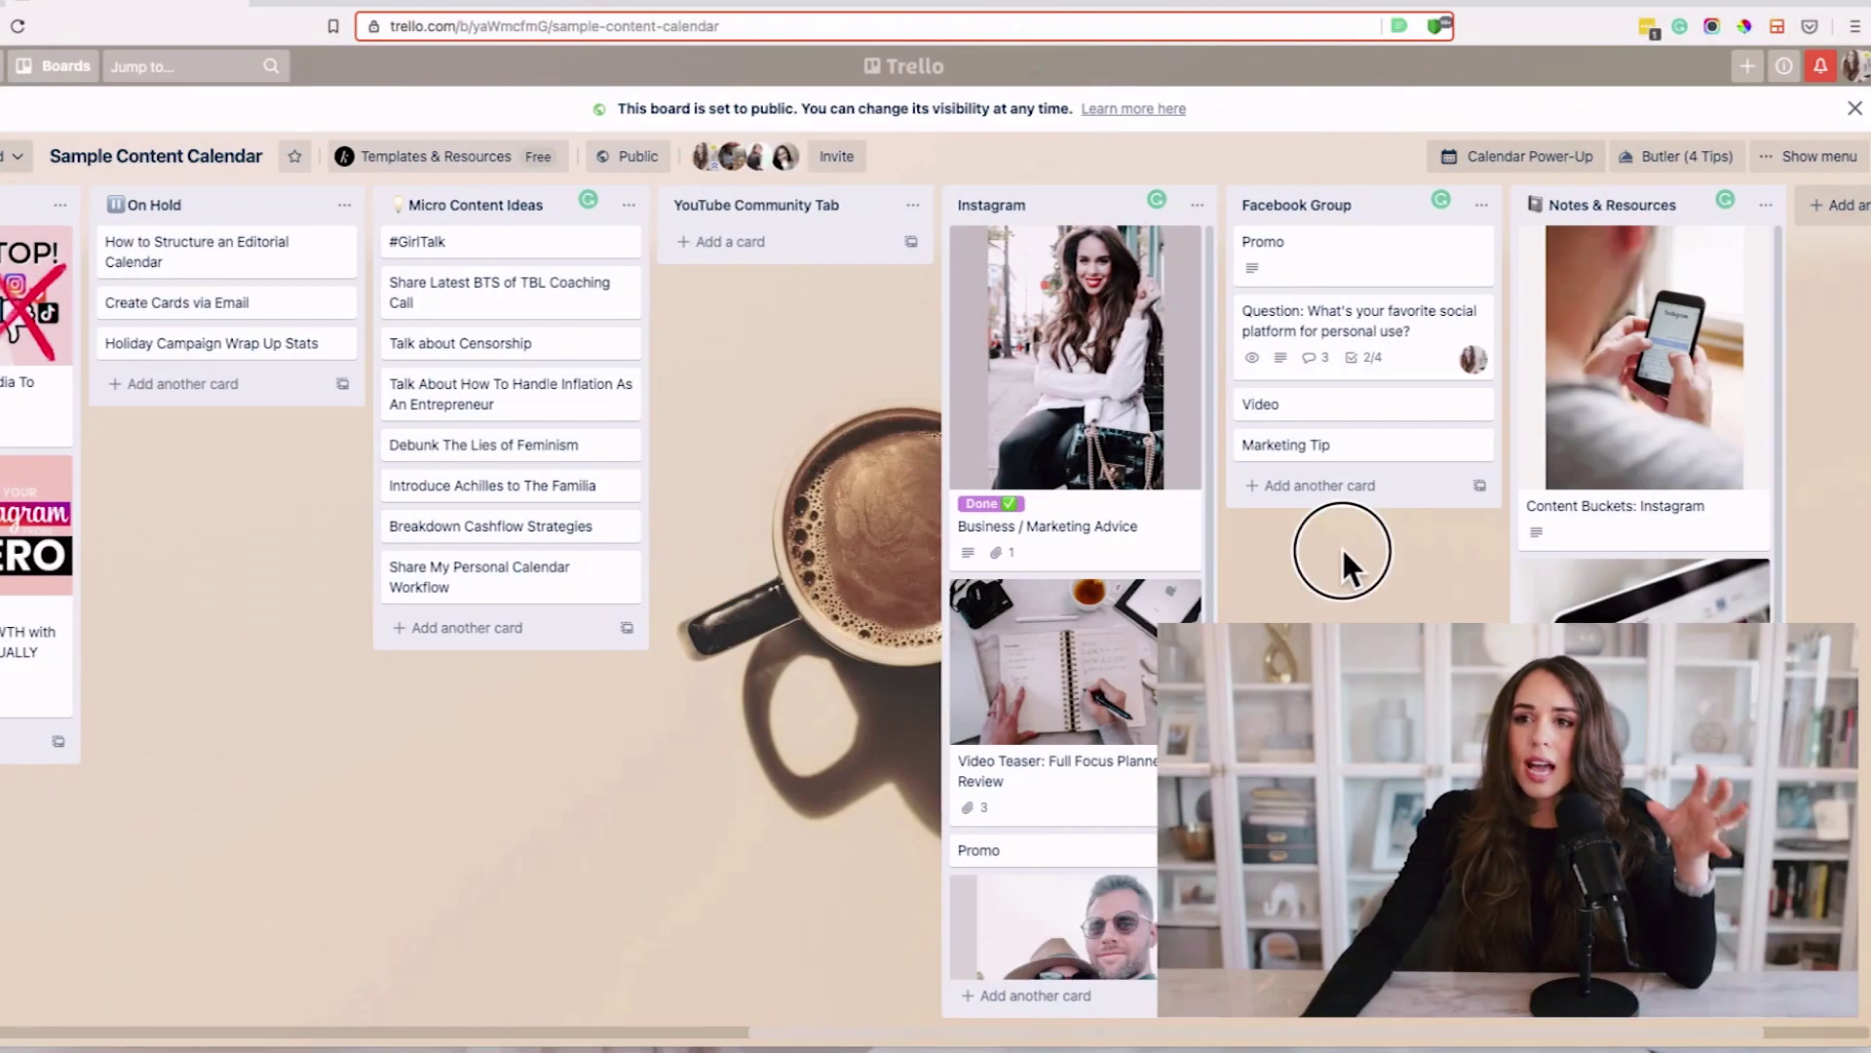
scroll(1358, 548, "right", 3)
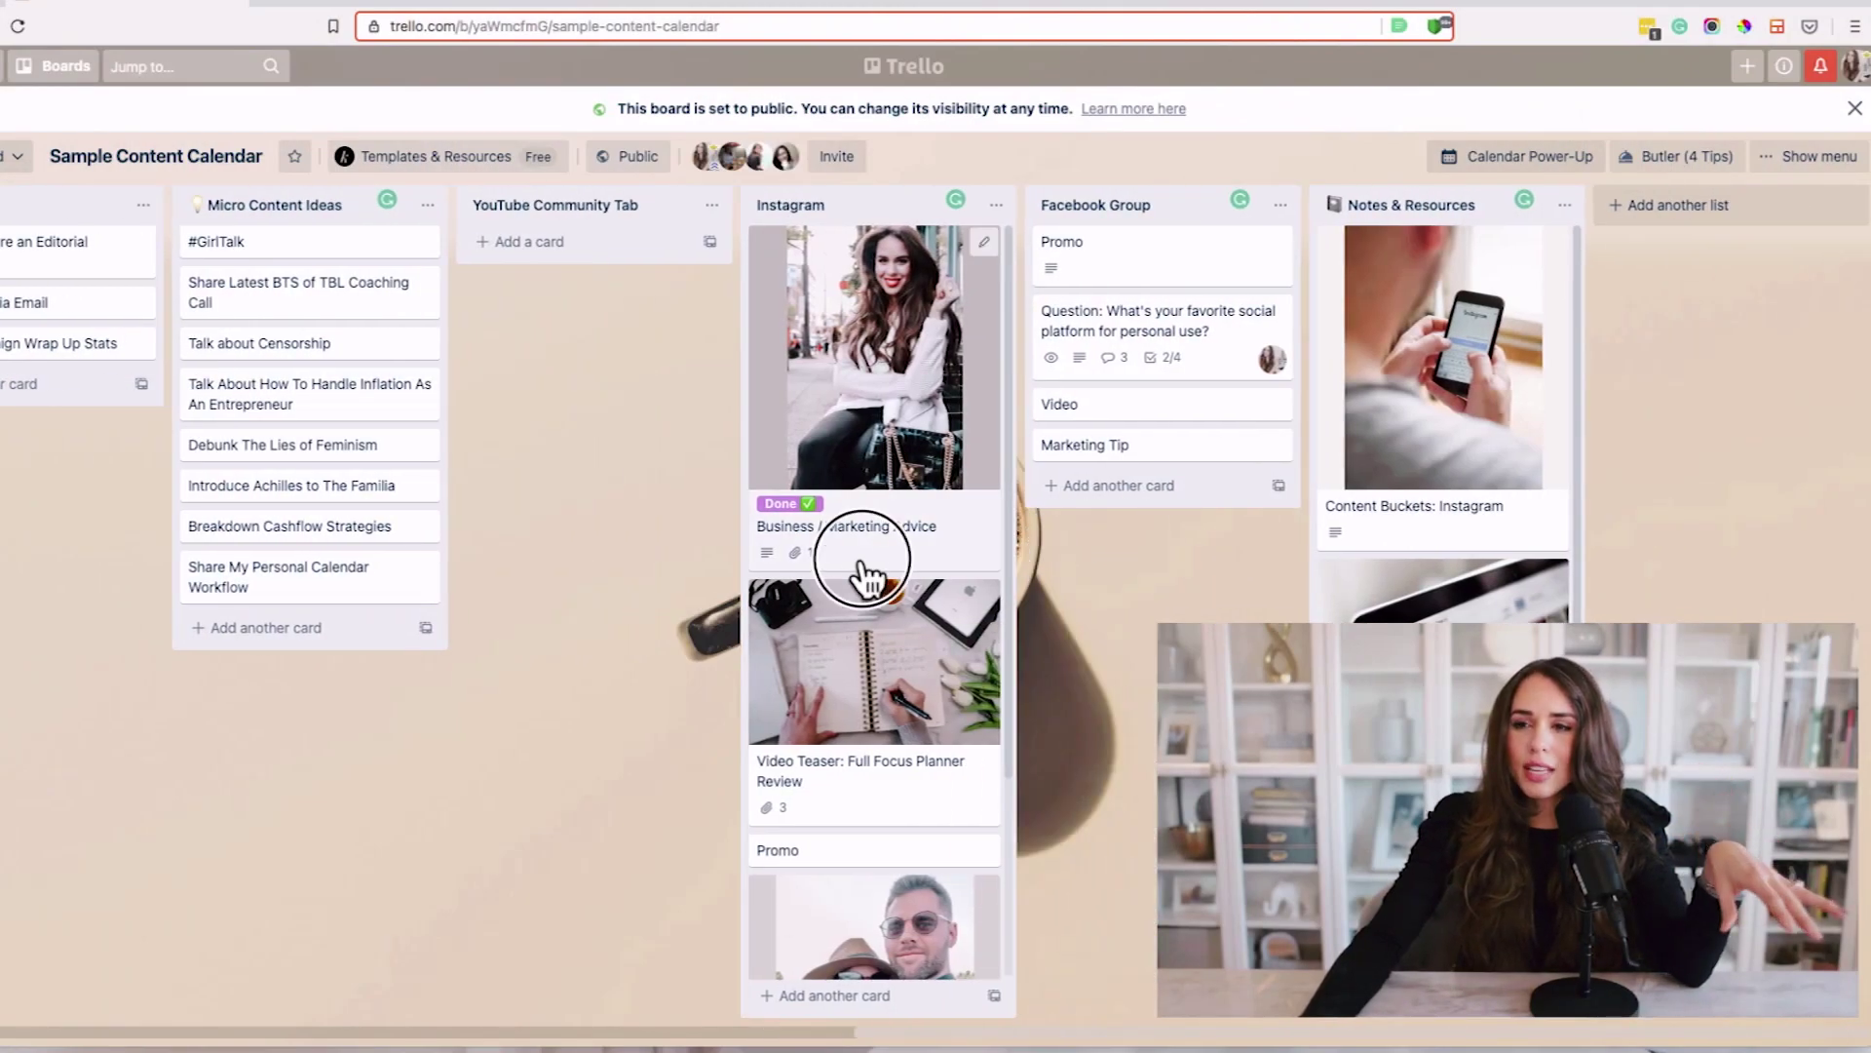
left_click(1457, 527)
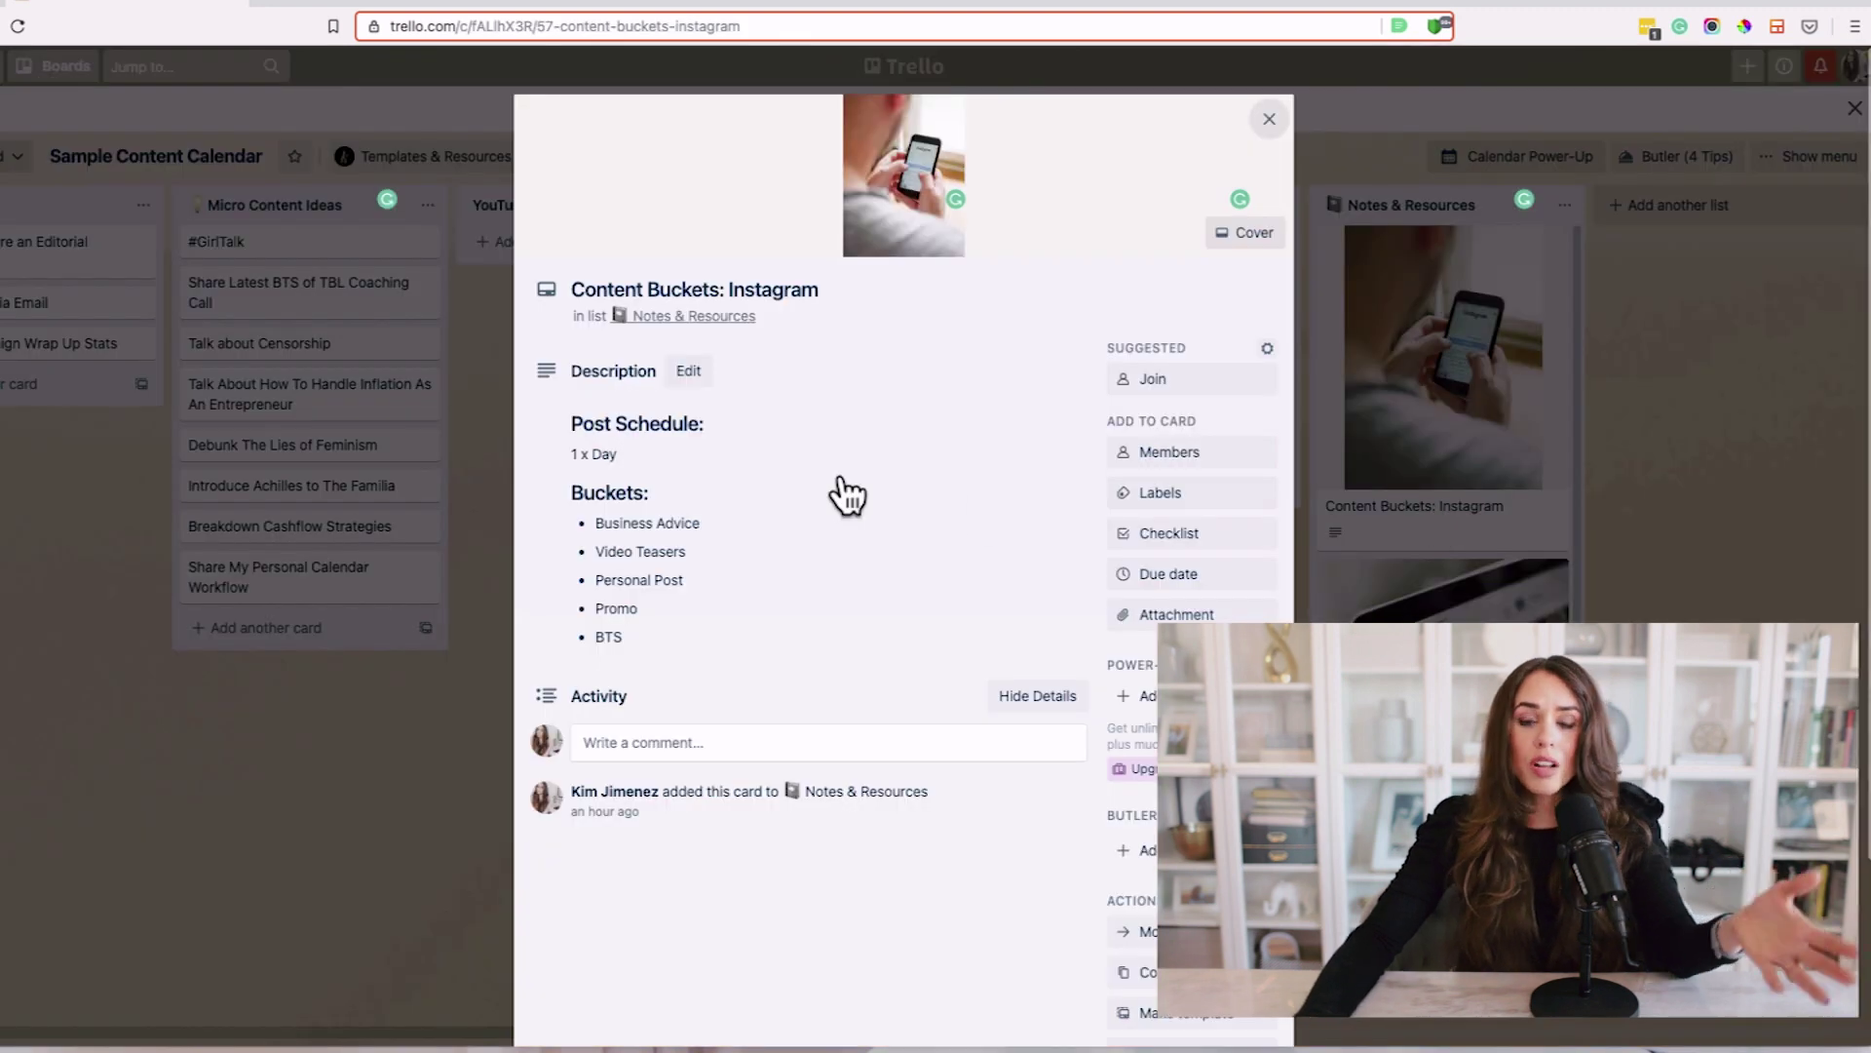
left_click_drag(729, 289, 835, 292)
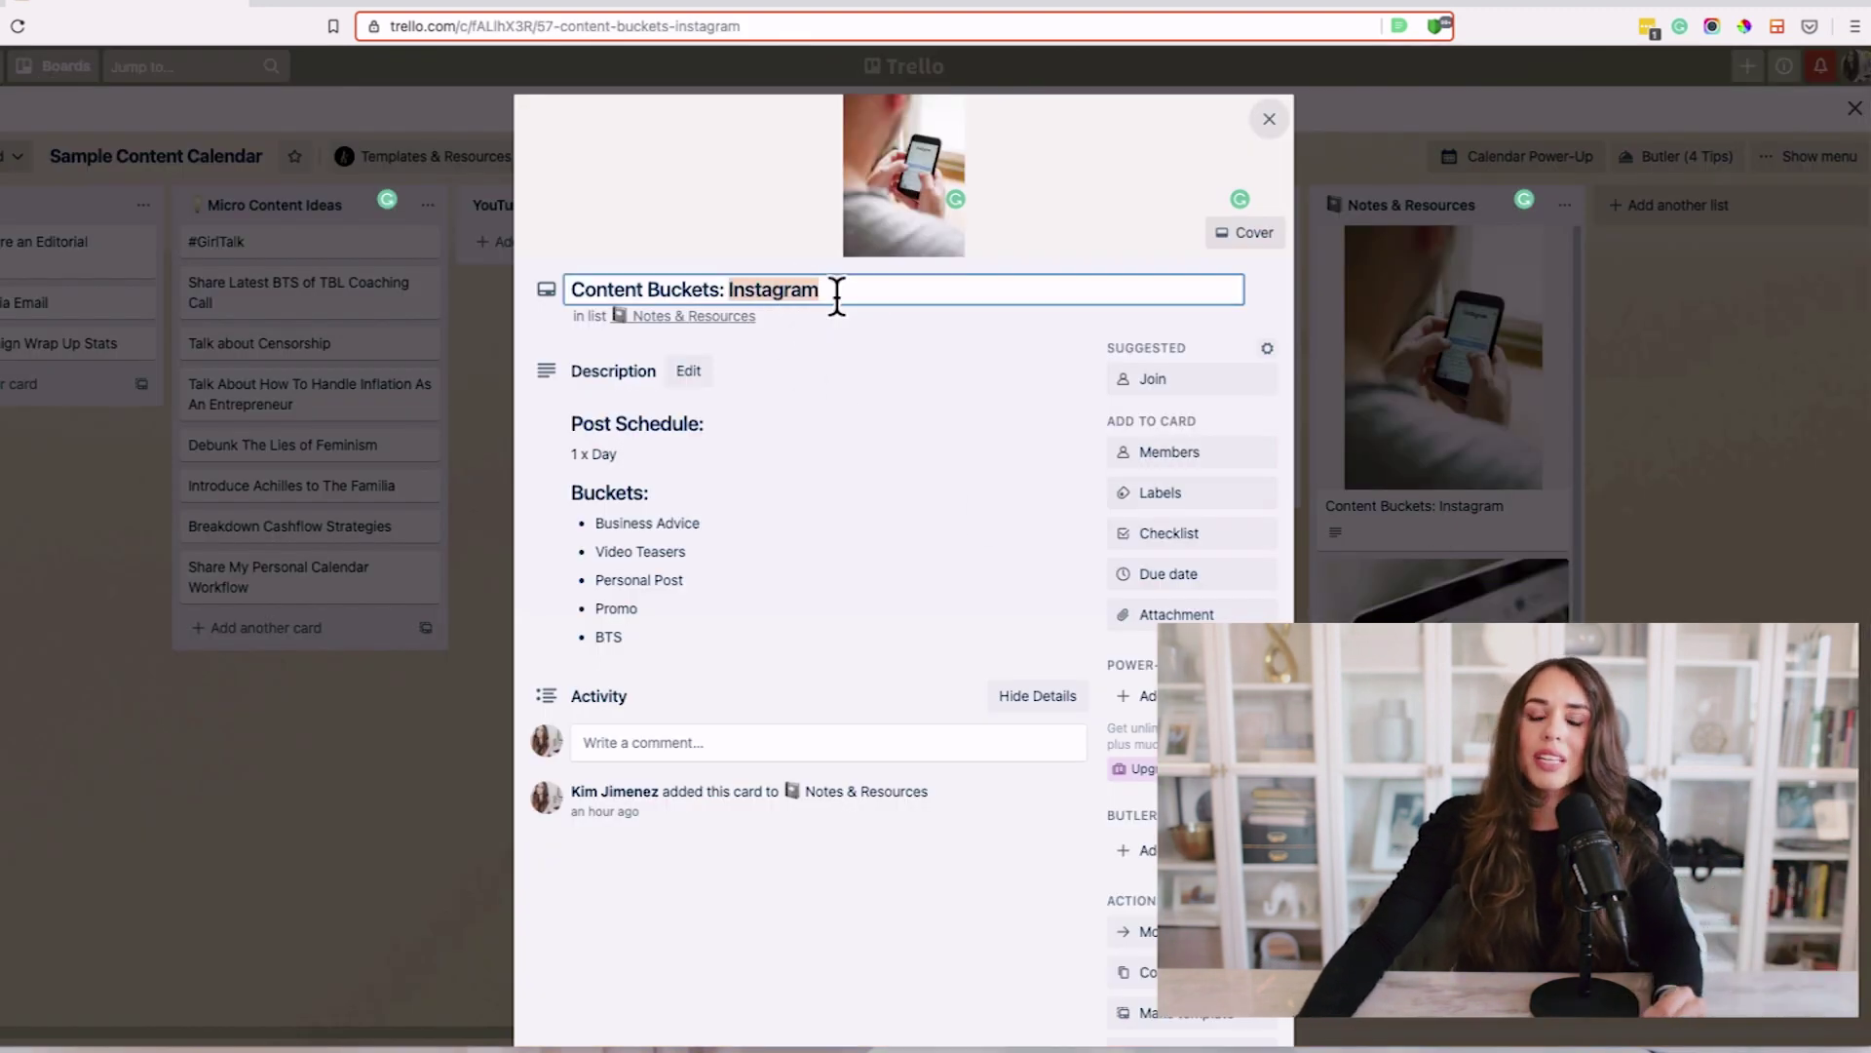
left_click(821, 385)
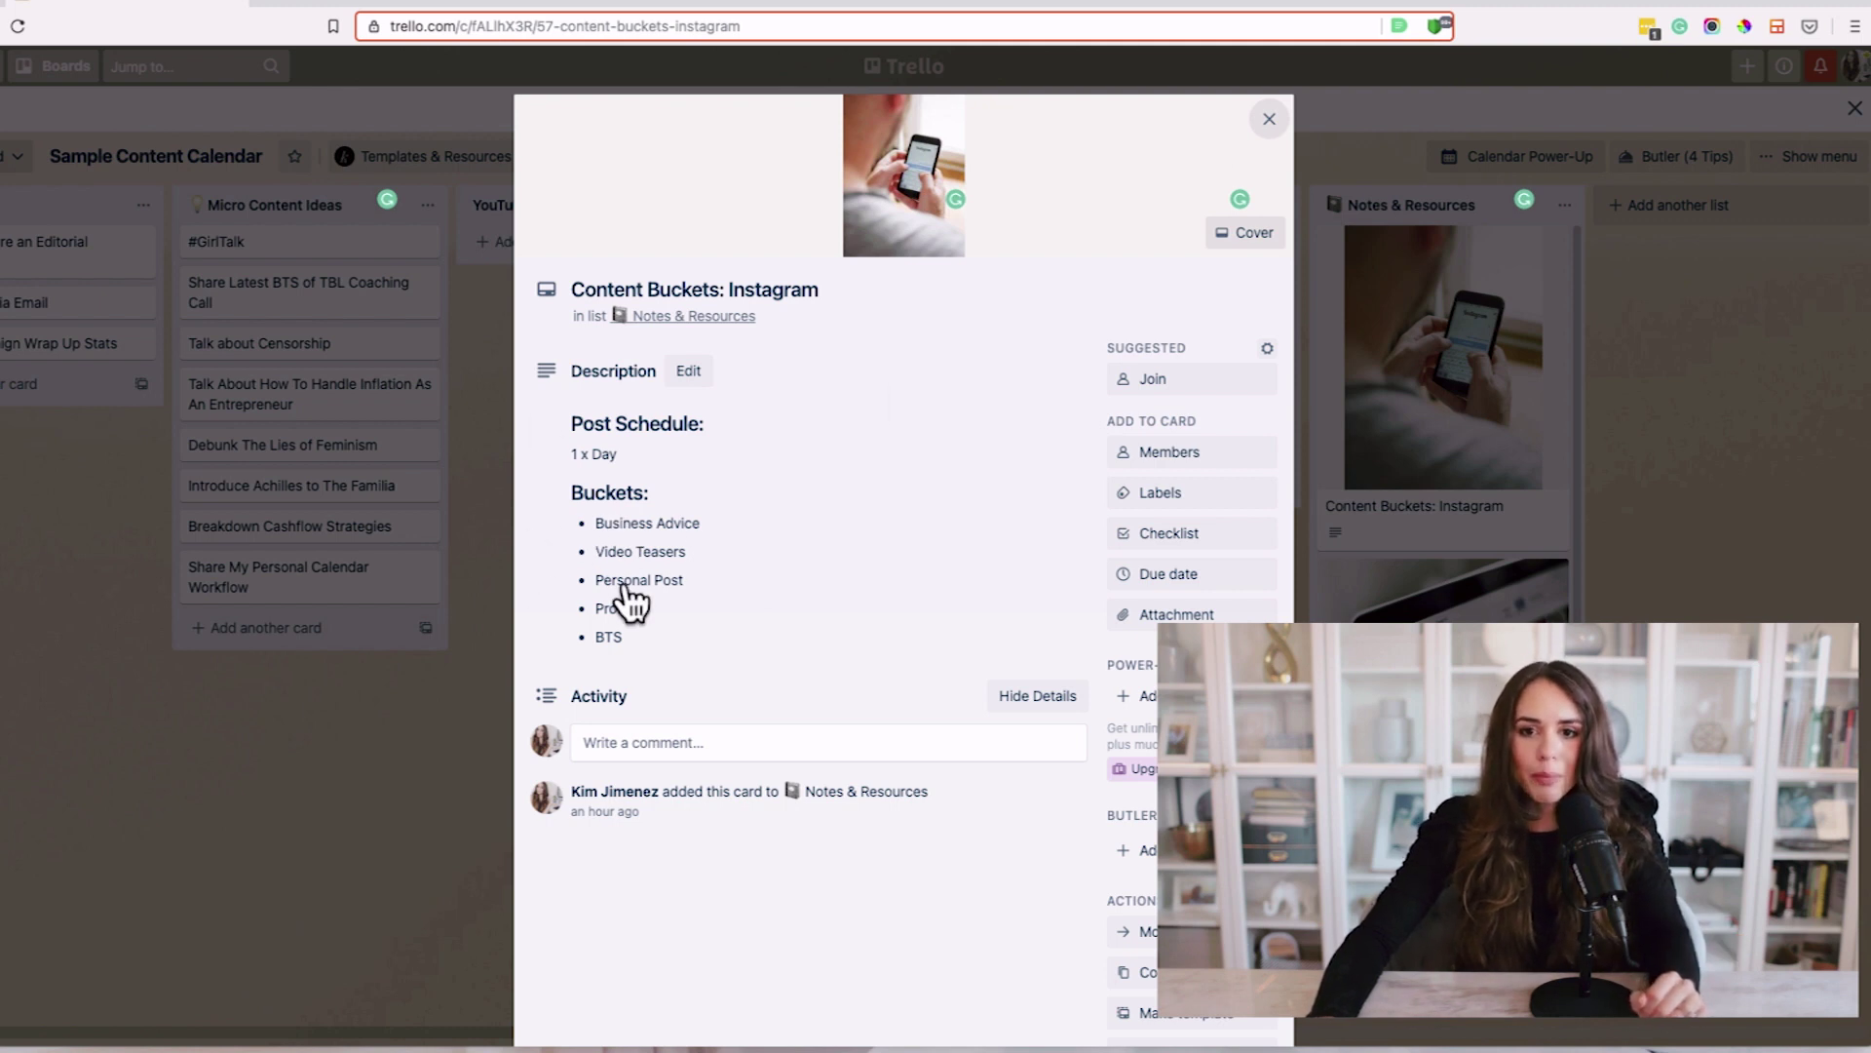
left_click(1270, 120)
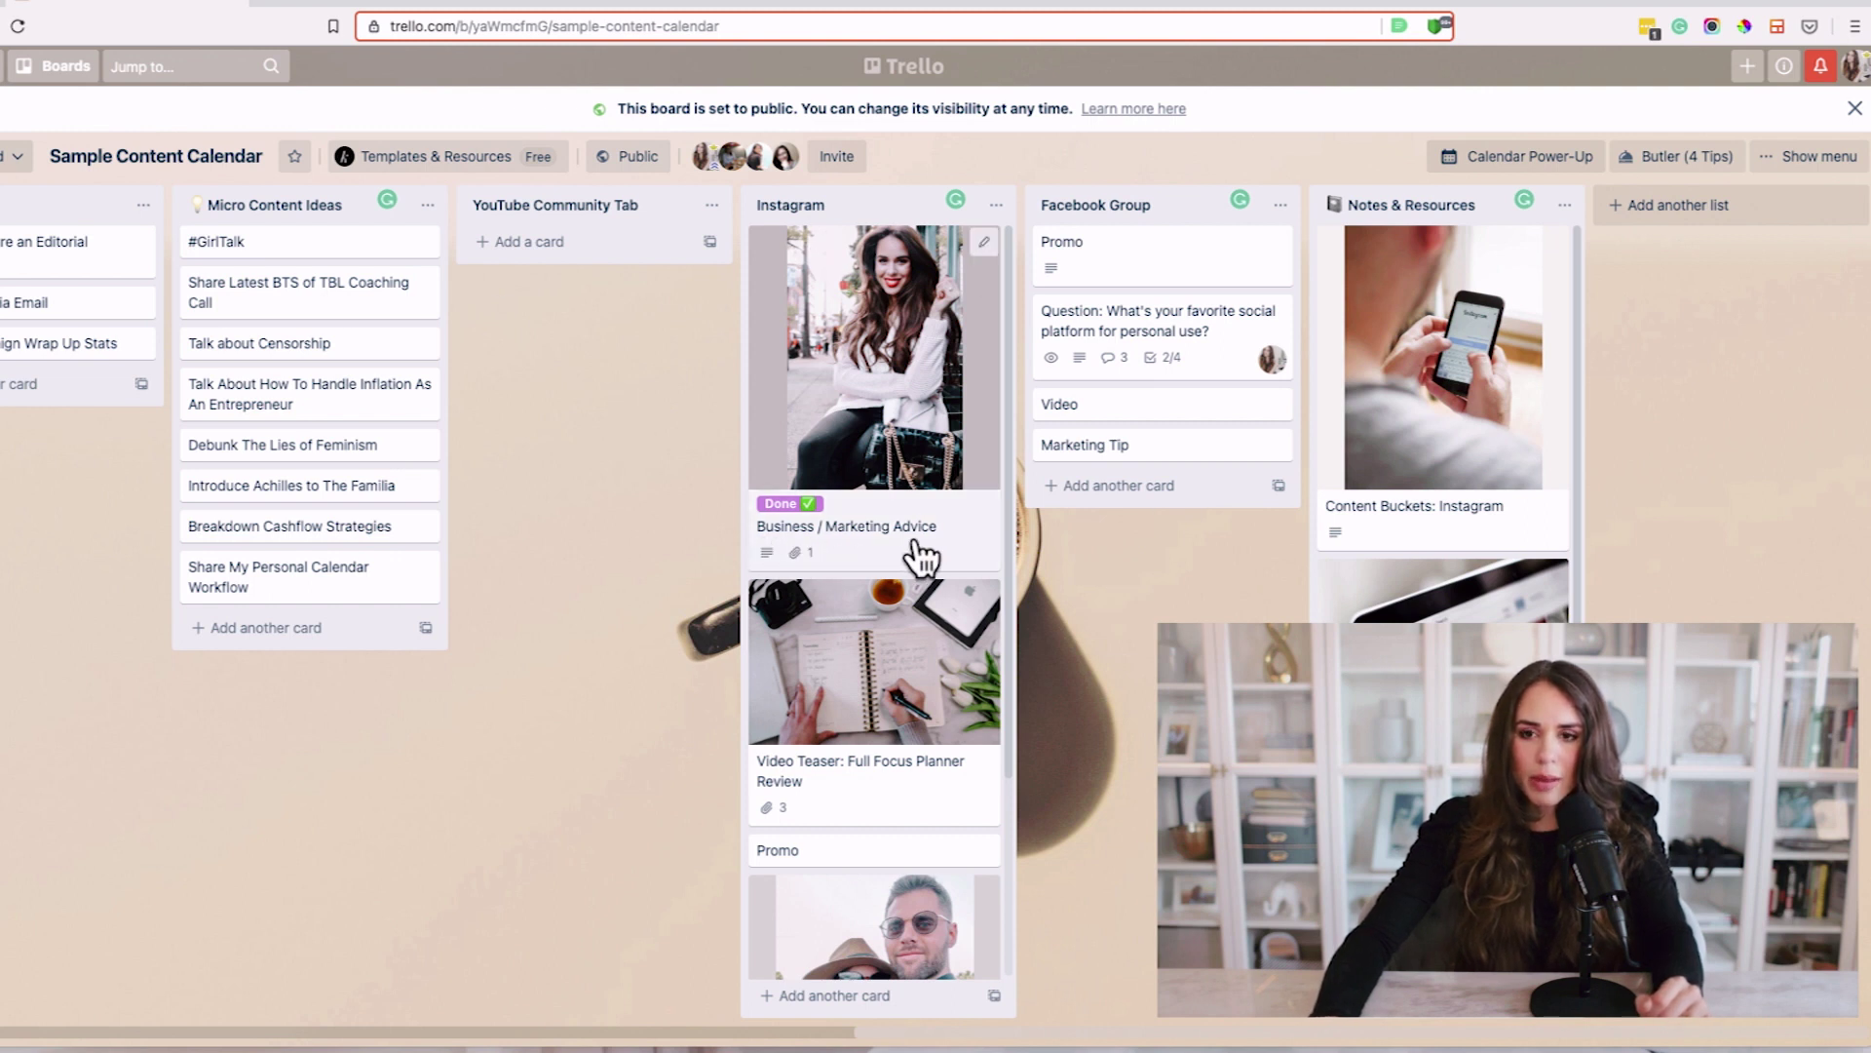
Open the Business / Marketing Advice card, scroll through its details and close it.
scroll(879, 785, "down", 1)
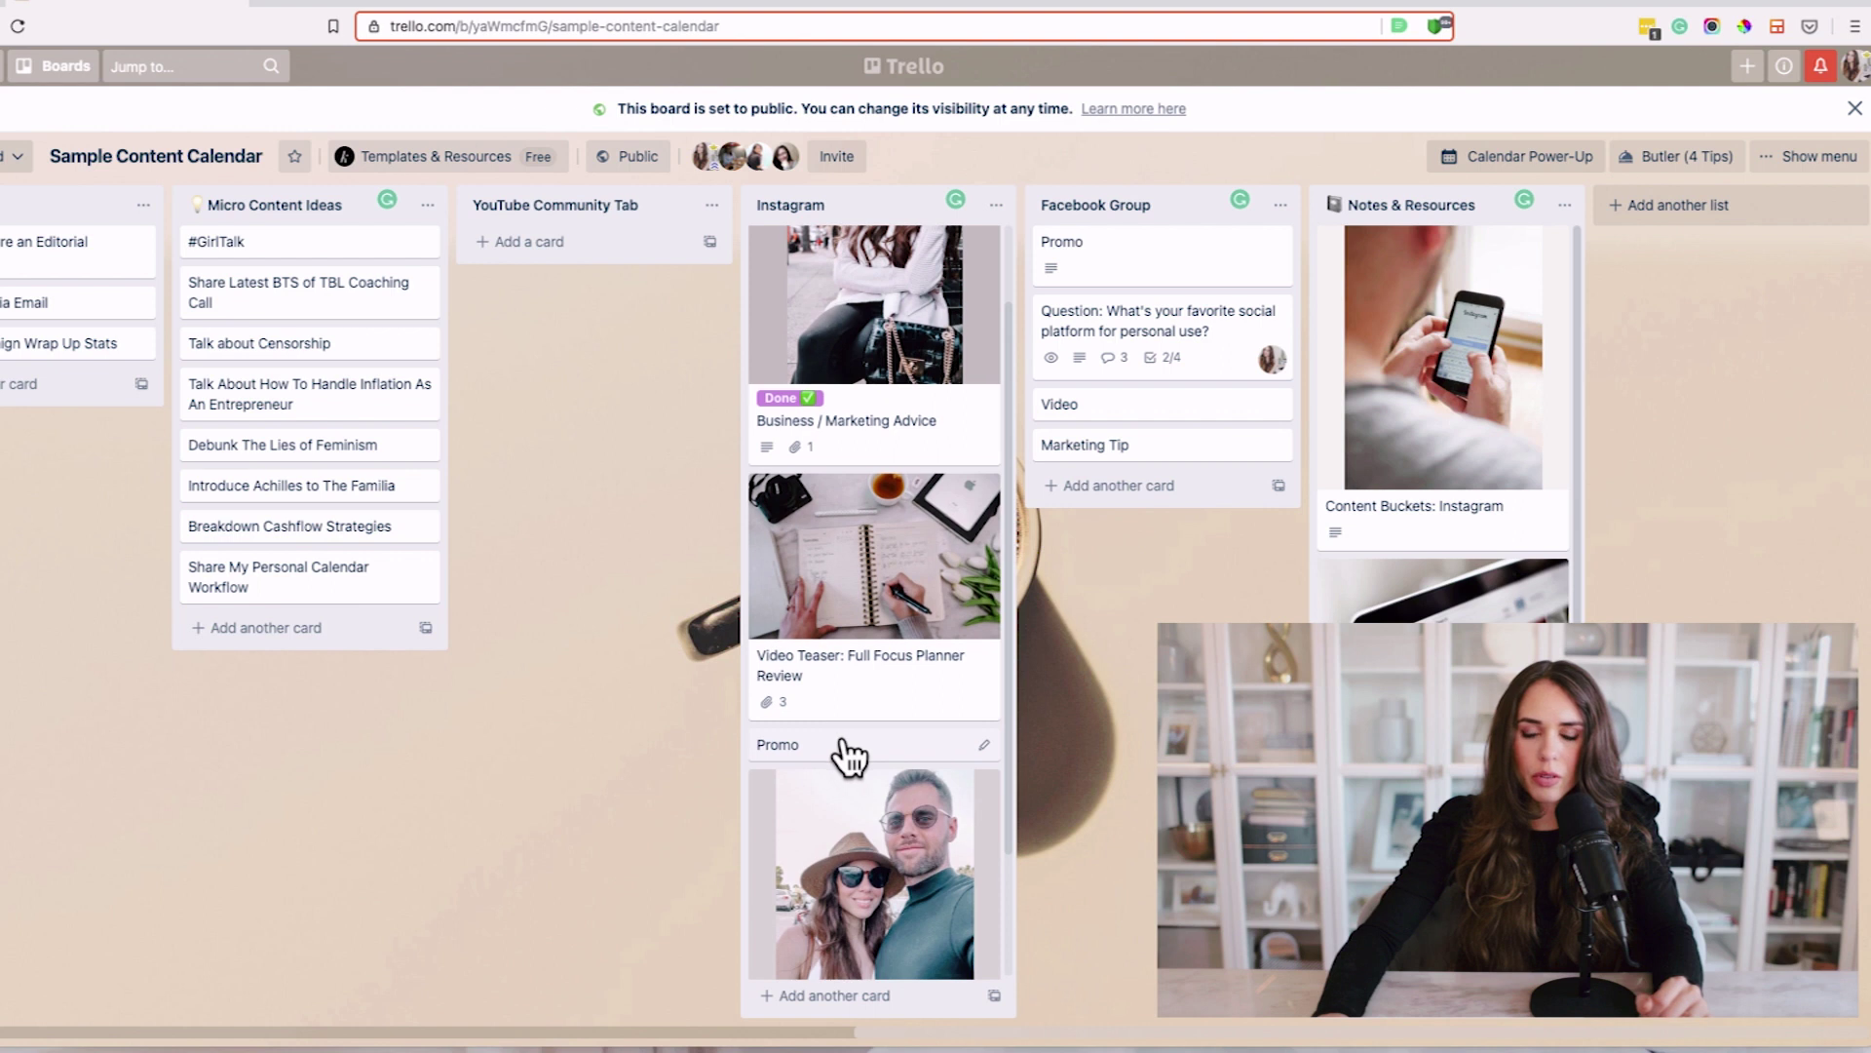
scroll(848, 756, "down", 2)
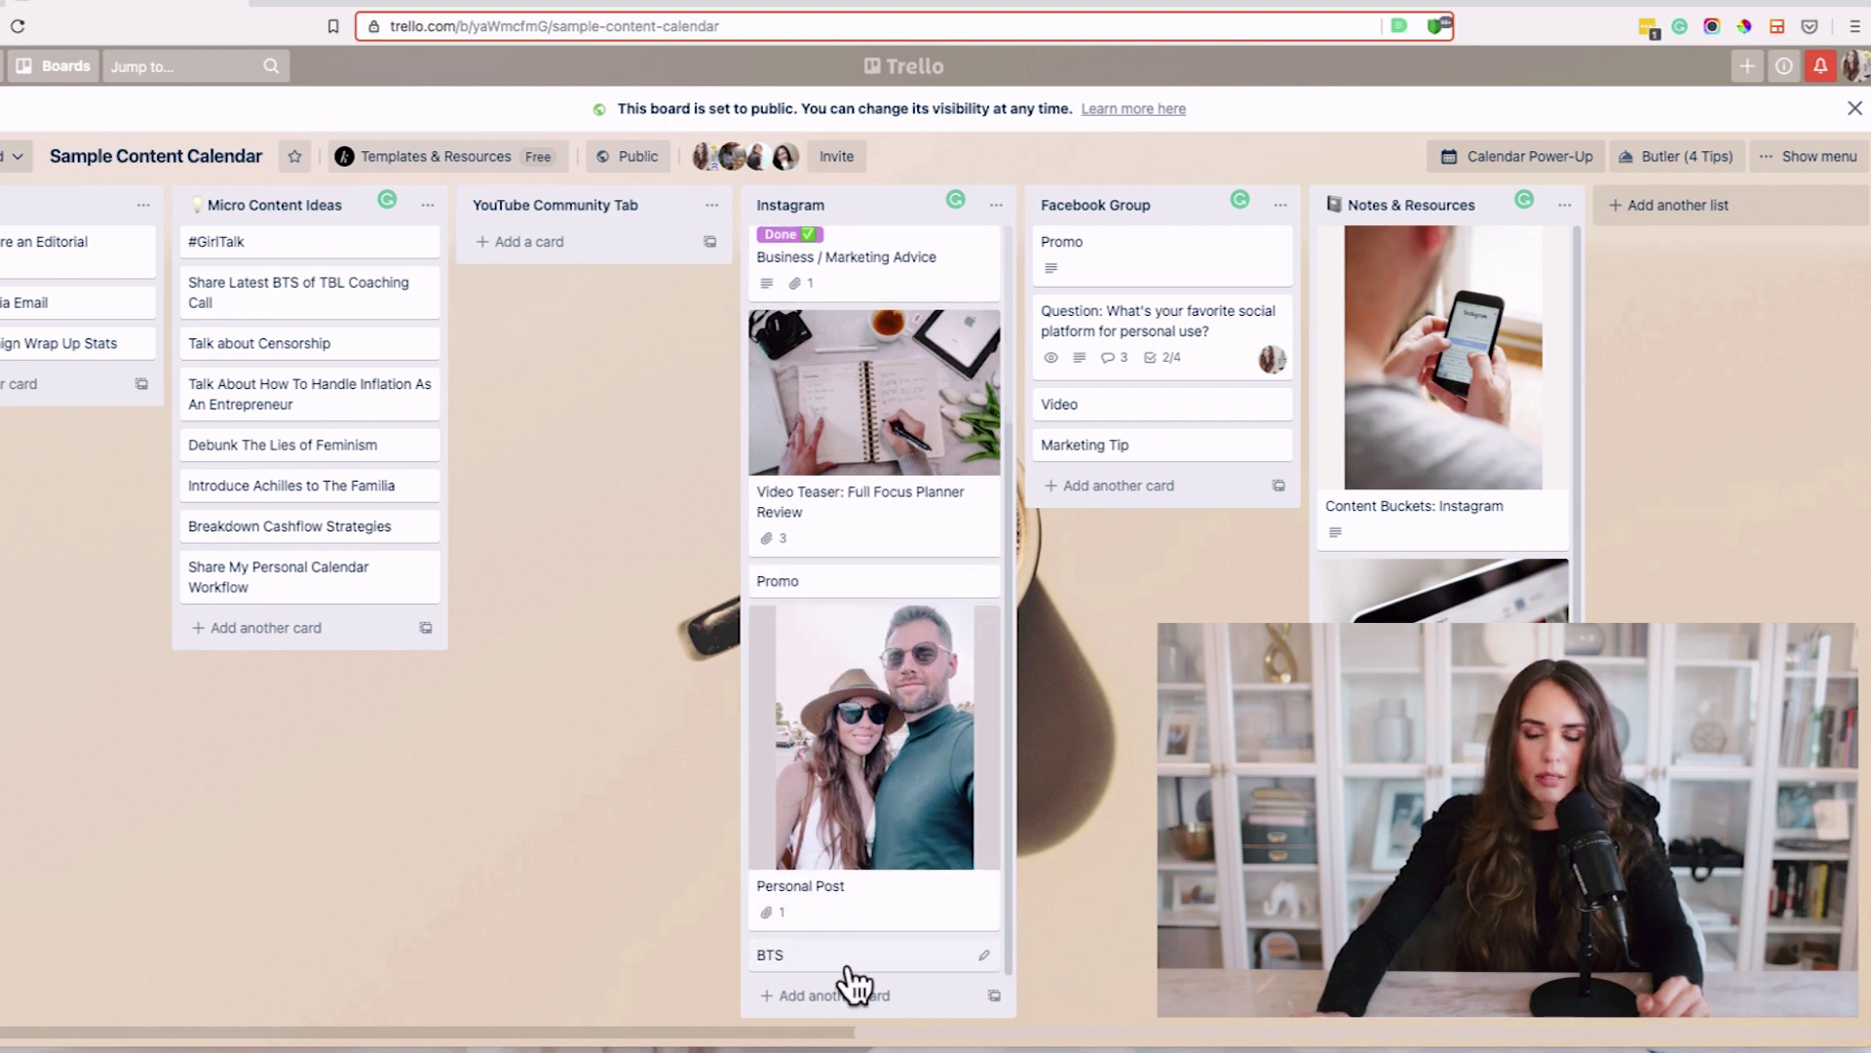
scroll(919, 471, "up", 3)
left_click(917, 458)
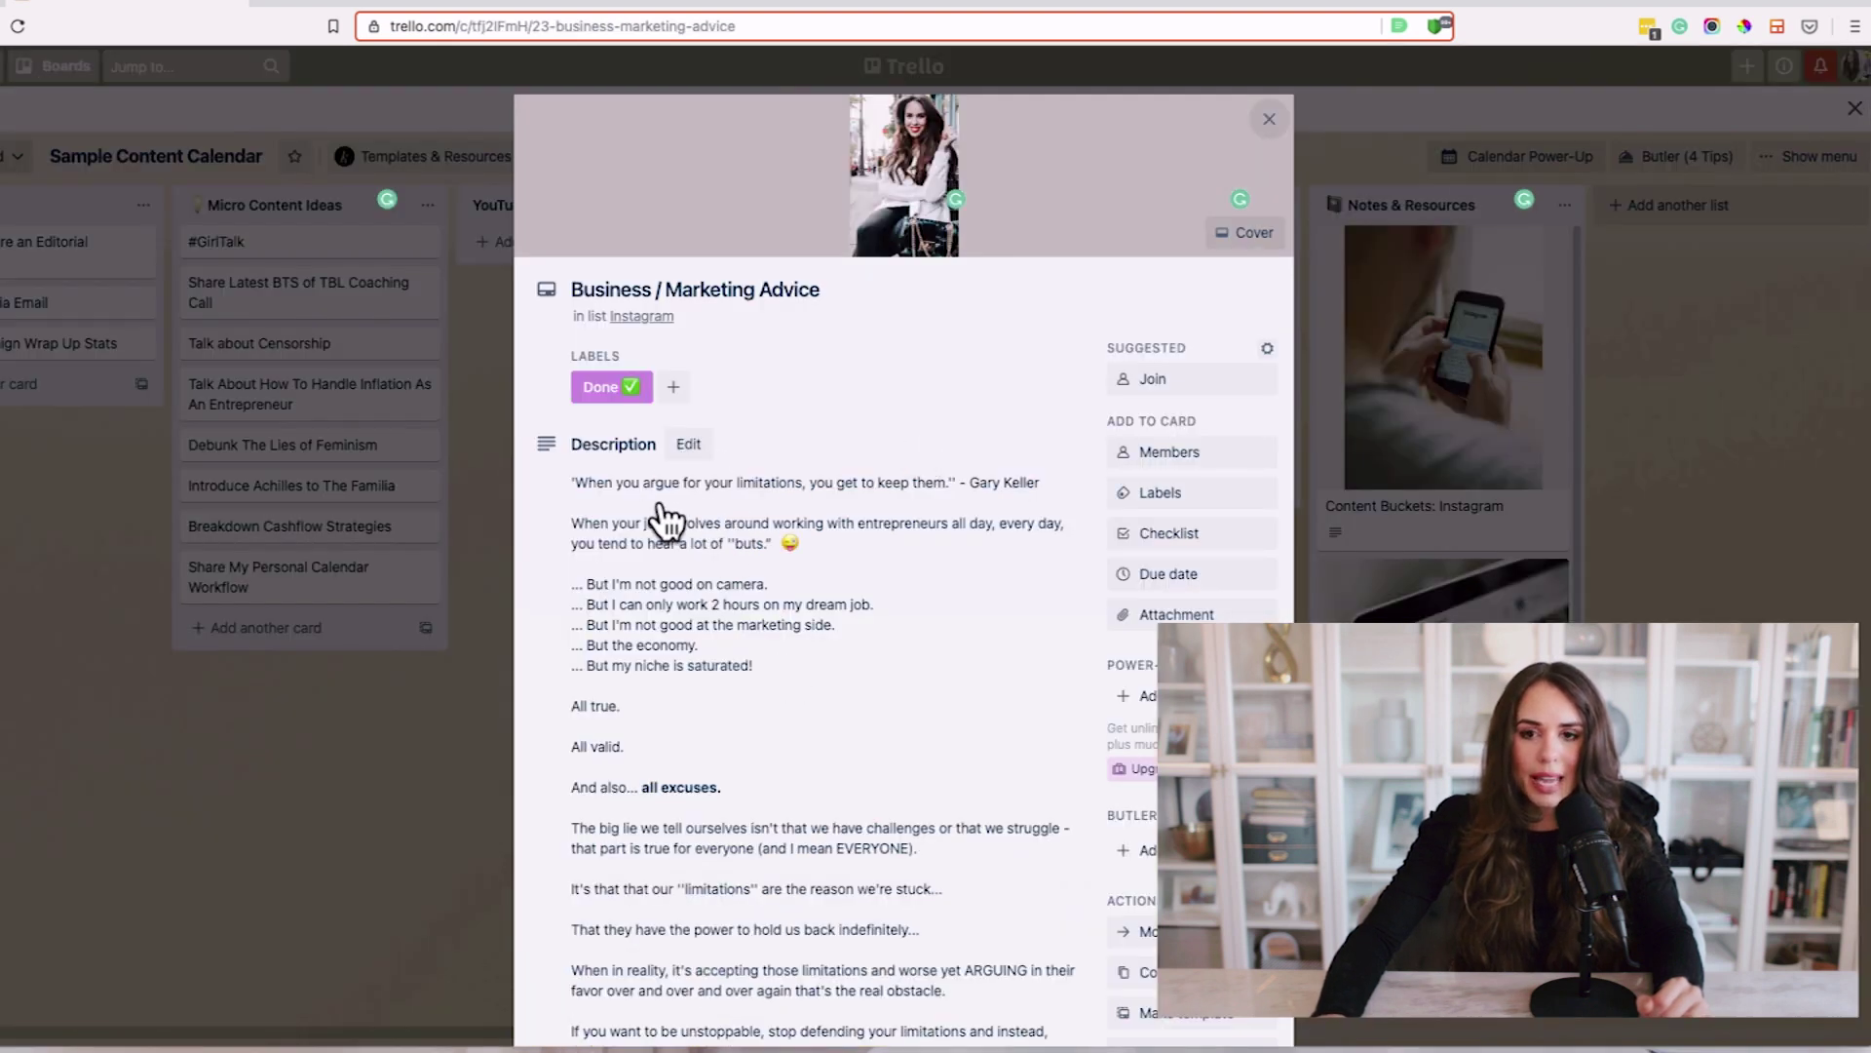
scroll(696, 555, "down", 10)
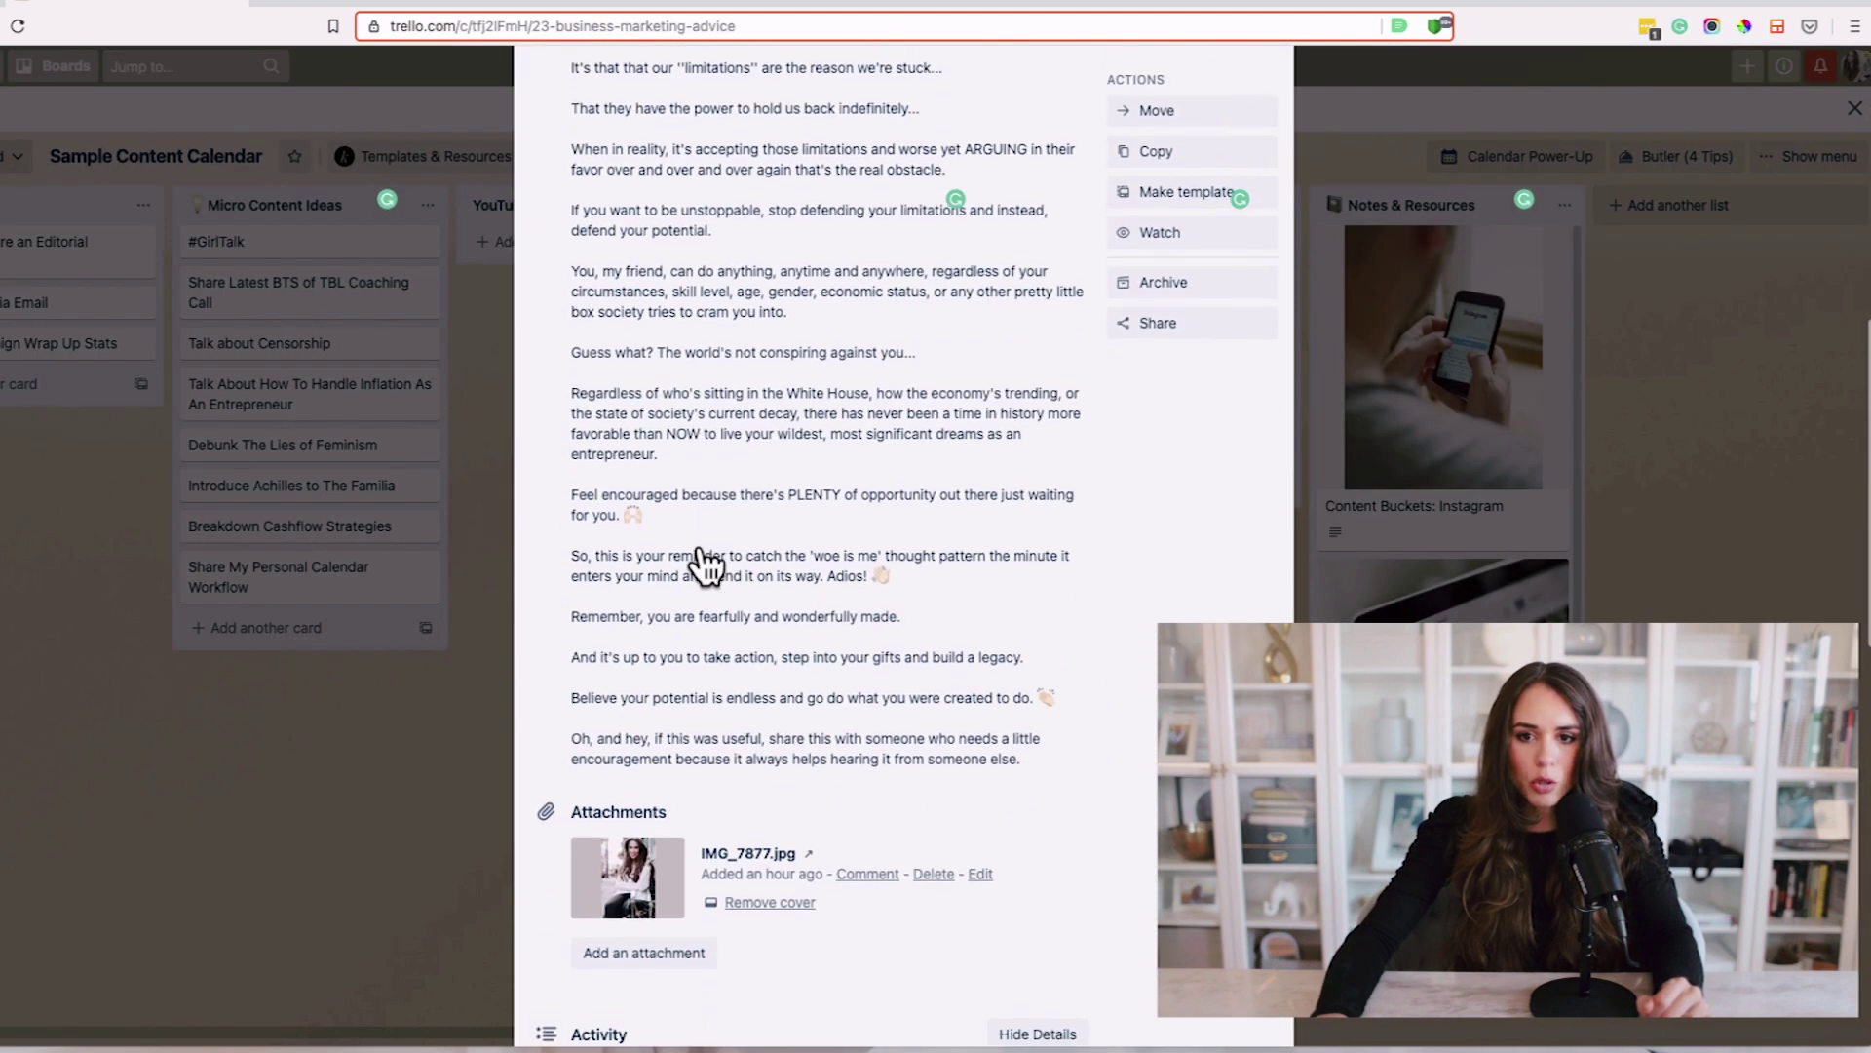
scroll(709, 563, "down", 5)
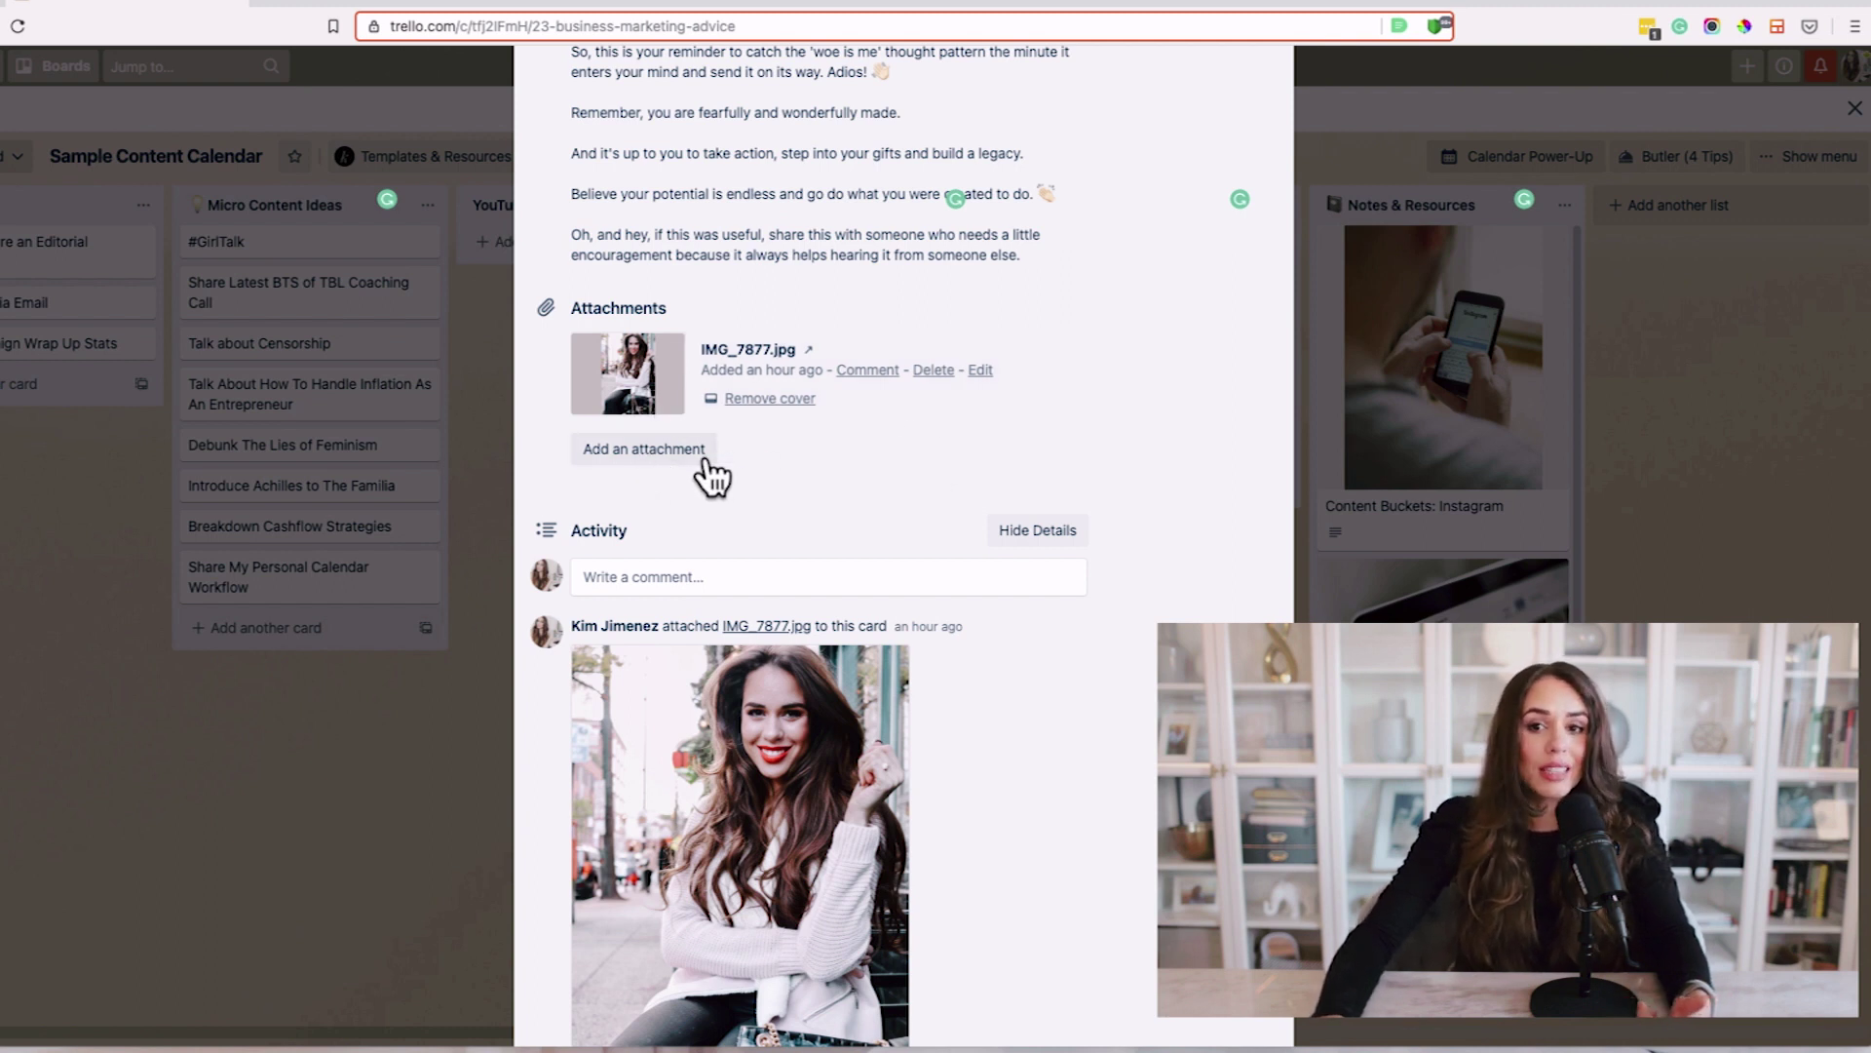
left_click(481, 423)
left_click(877, 809)
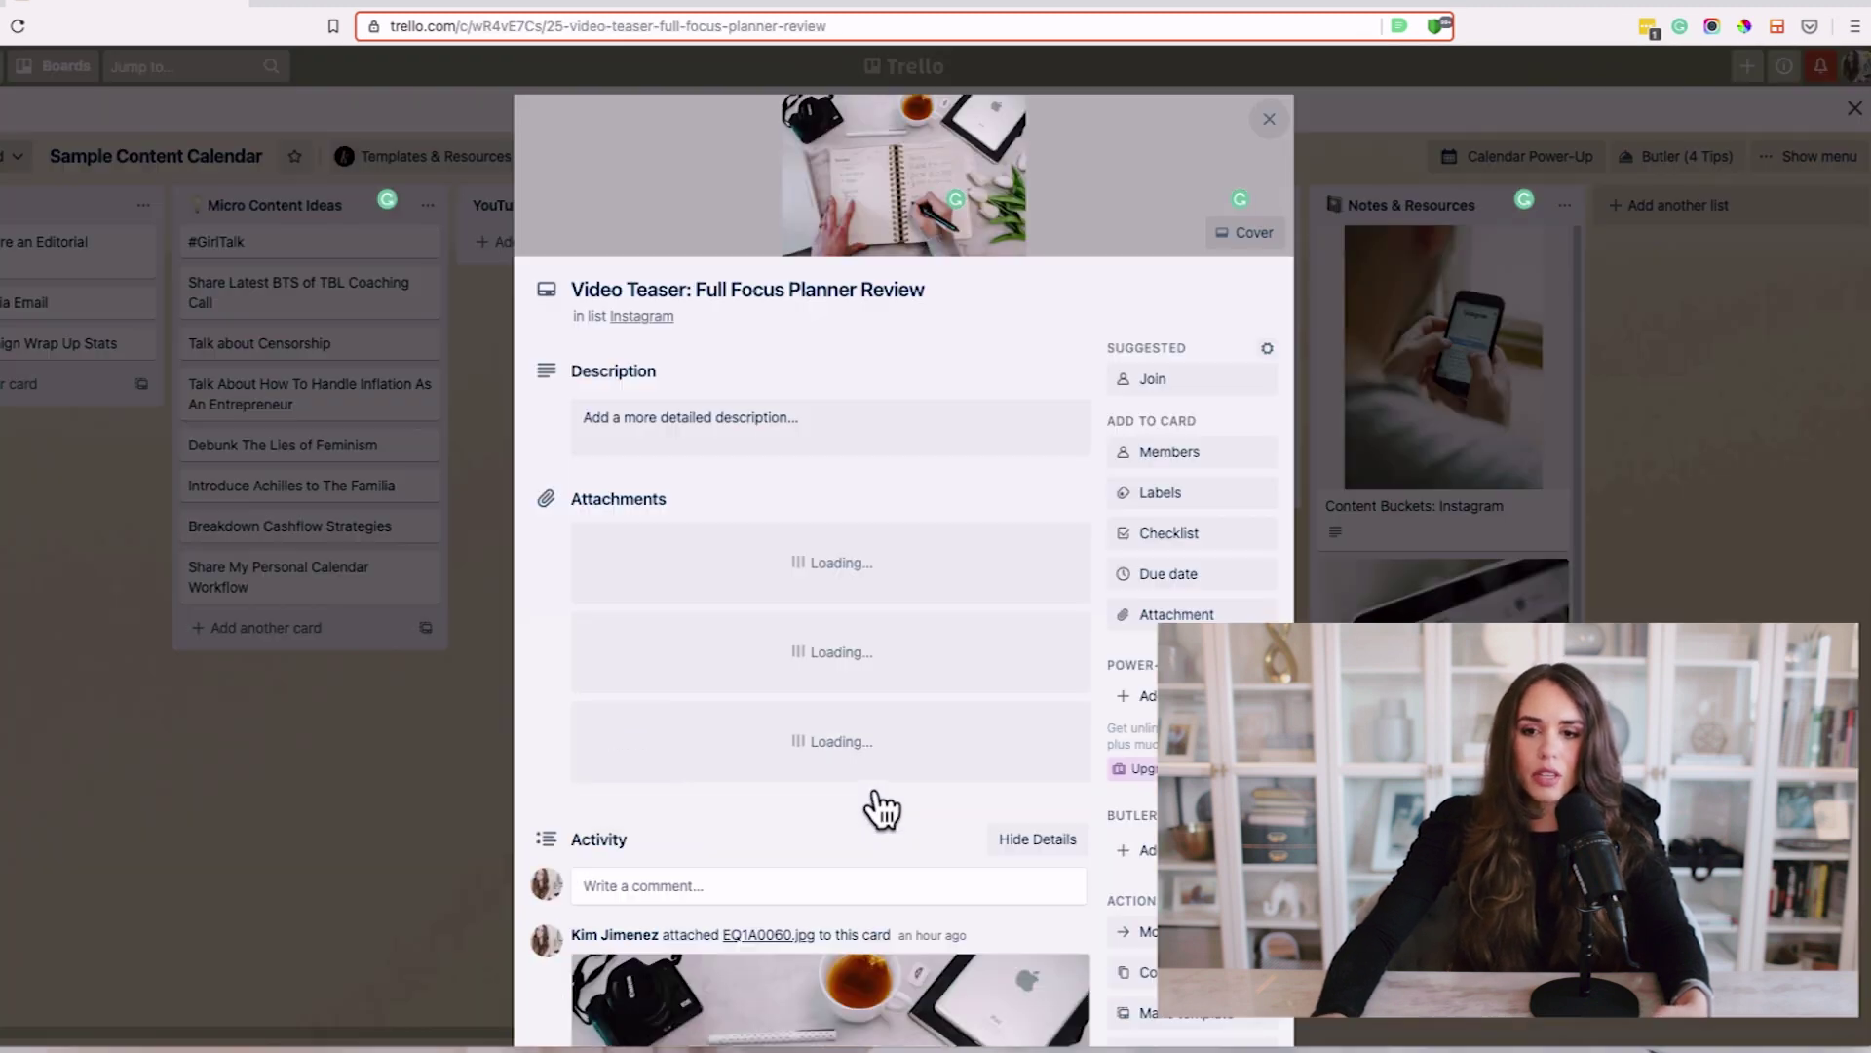
scroll(906, 526, "down", 2)
scroll(905, 505, "down", 2)
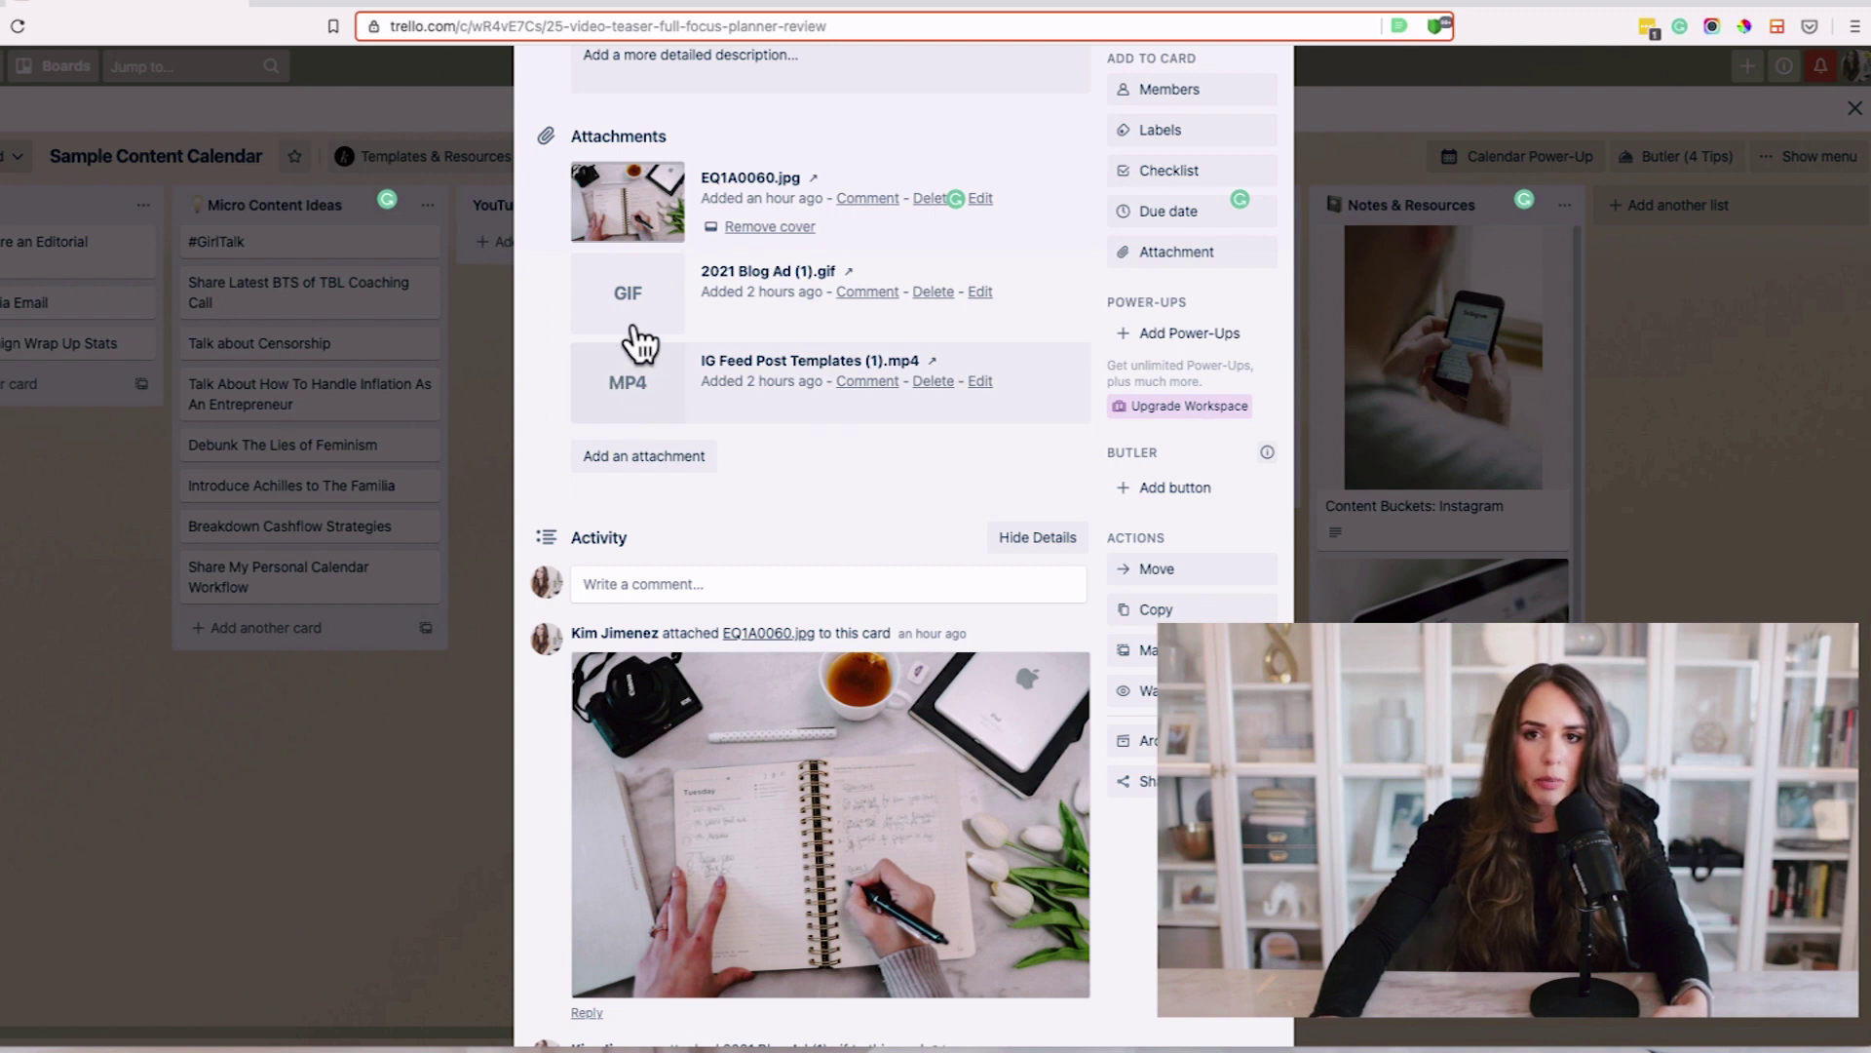
scroll(838, 459, "up", 4)
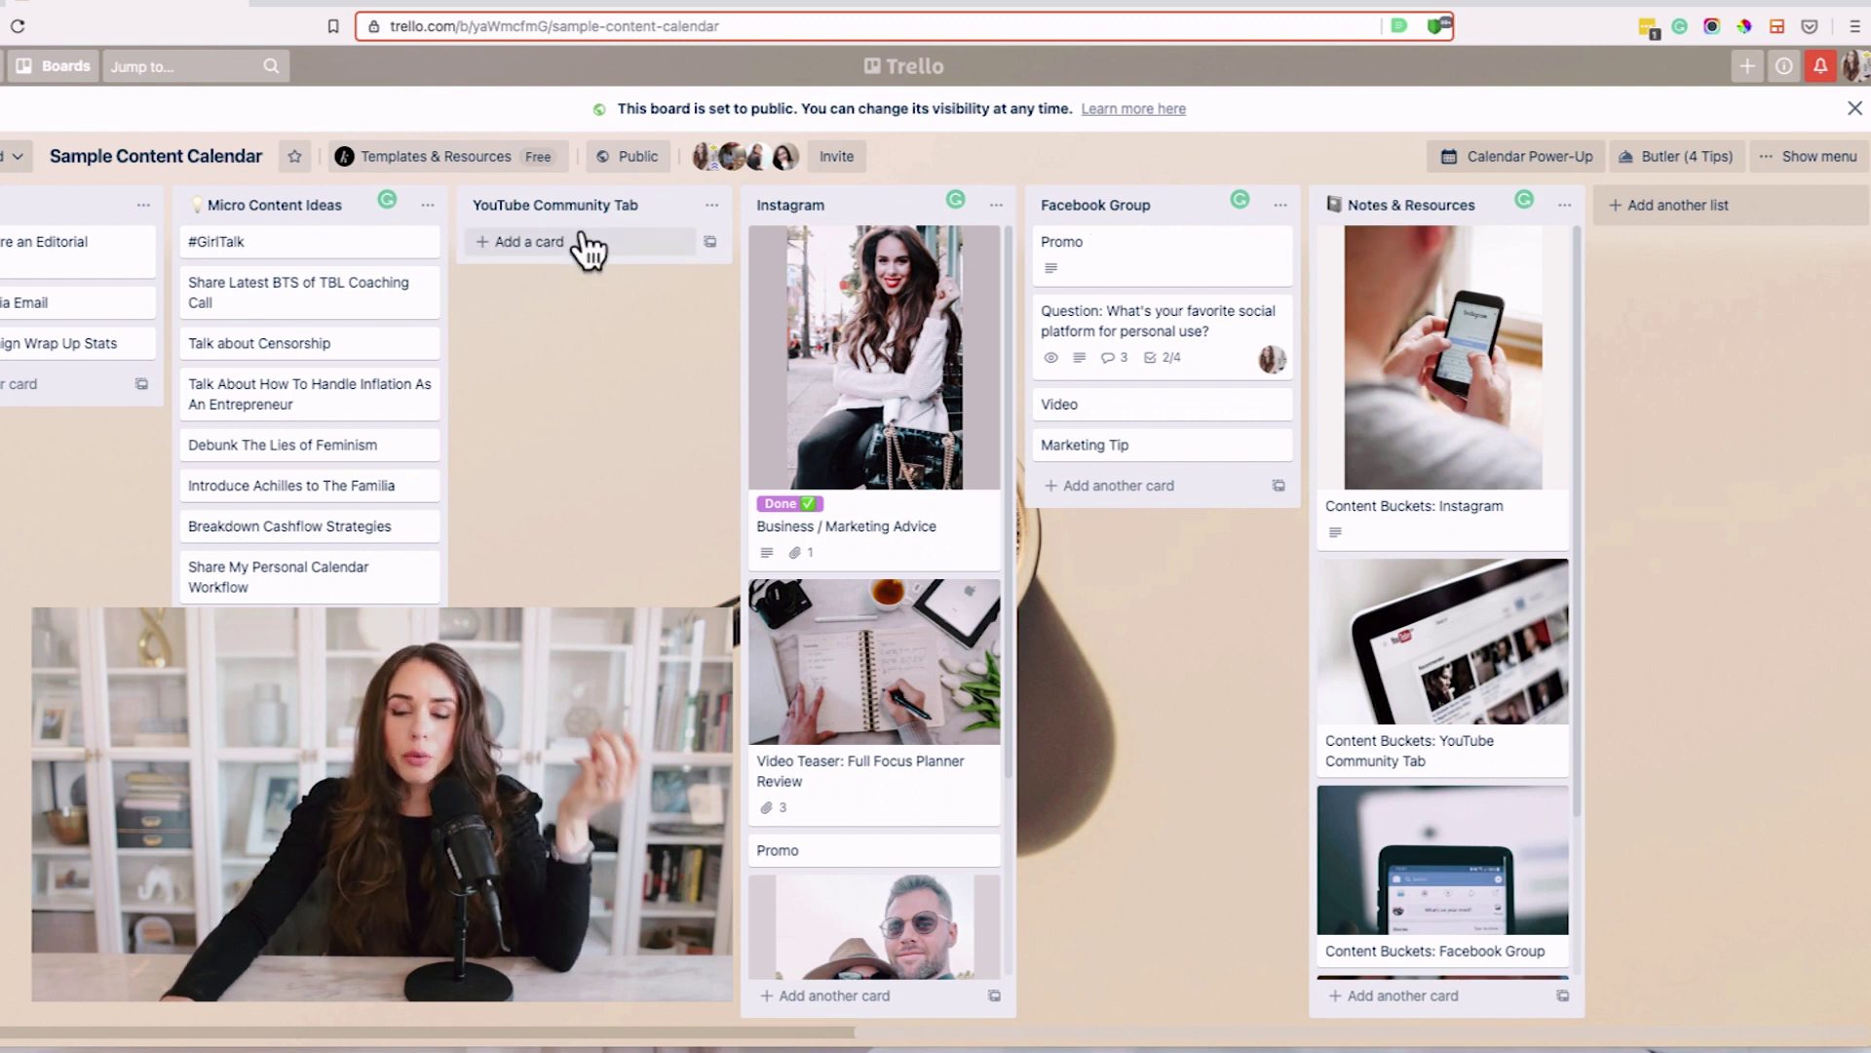
Review the Content Buckets: YouTube Community Tab card, then show the board's May 2021 calendar.
left_click(549, 207)
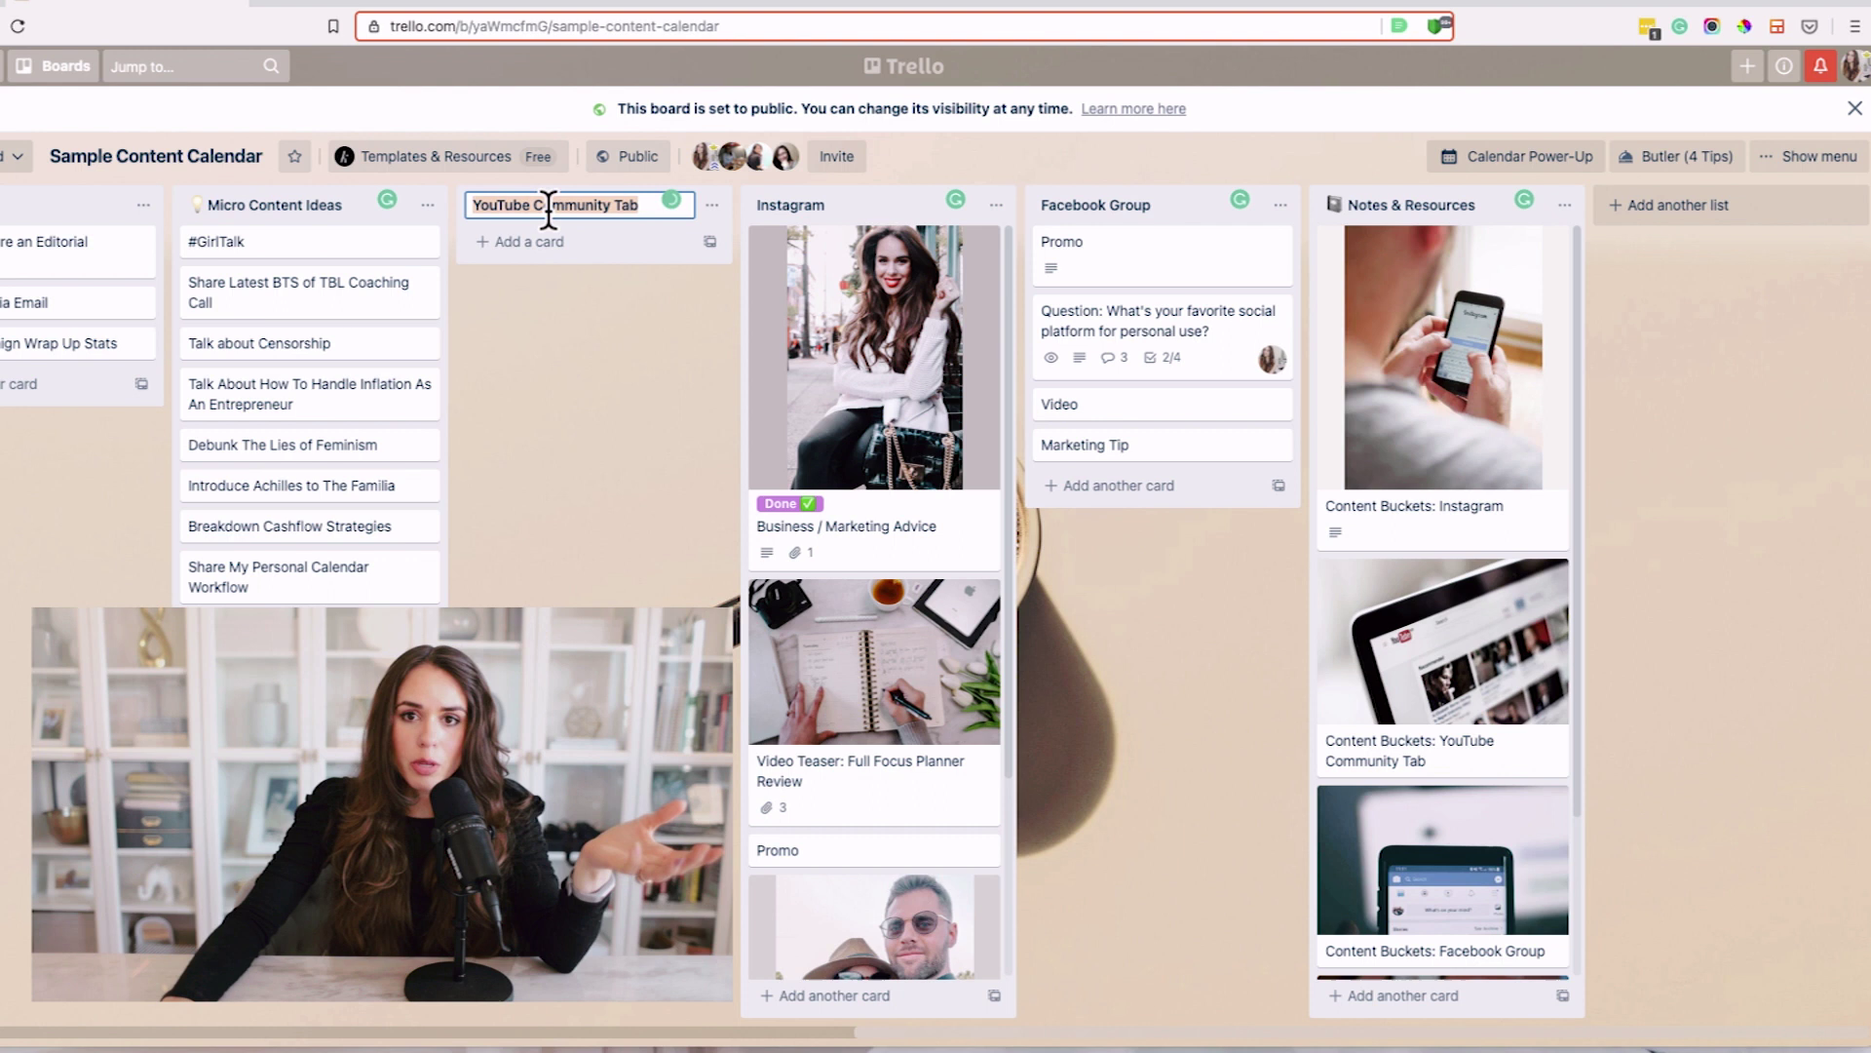
left_click(543, 243)
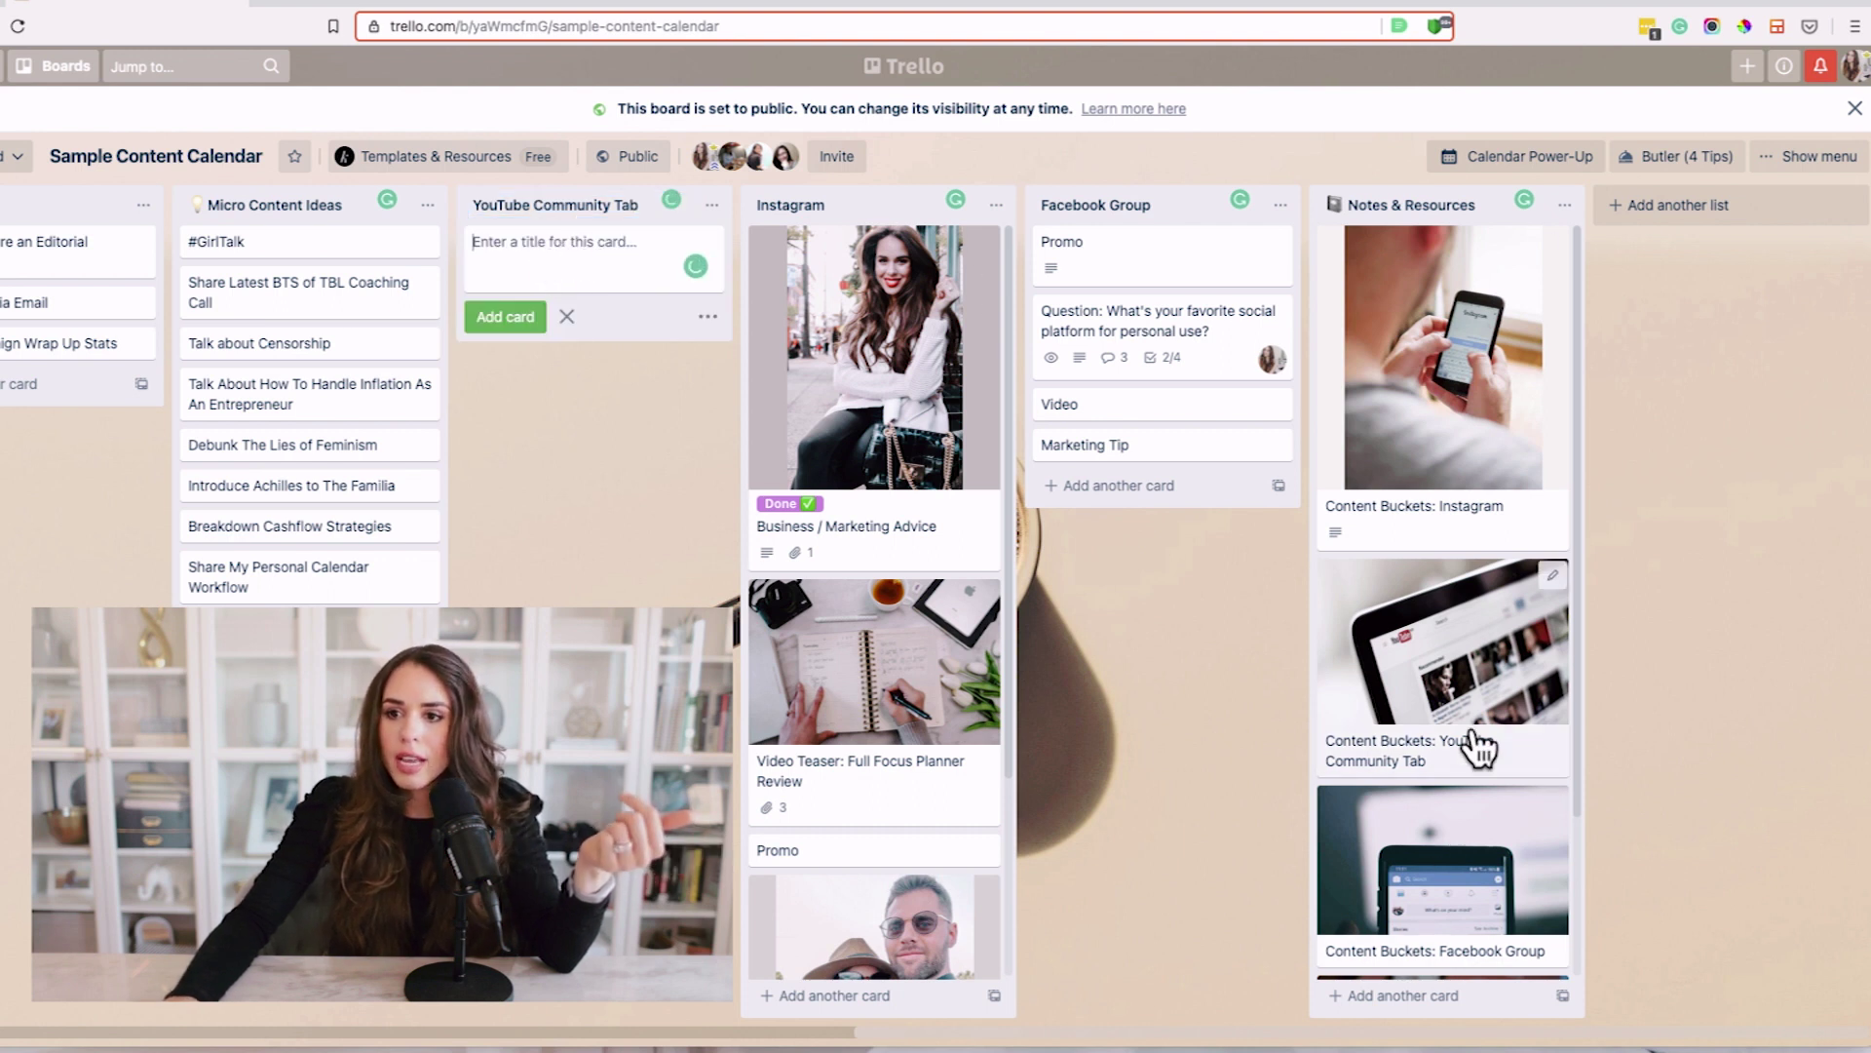
left_click(1480, 697)
left_click(692, 436)
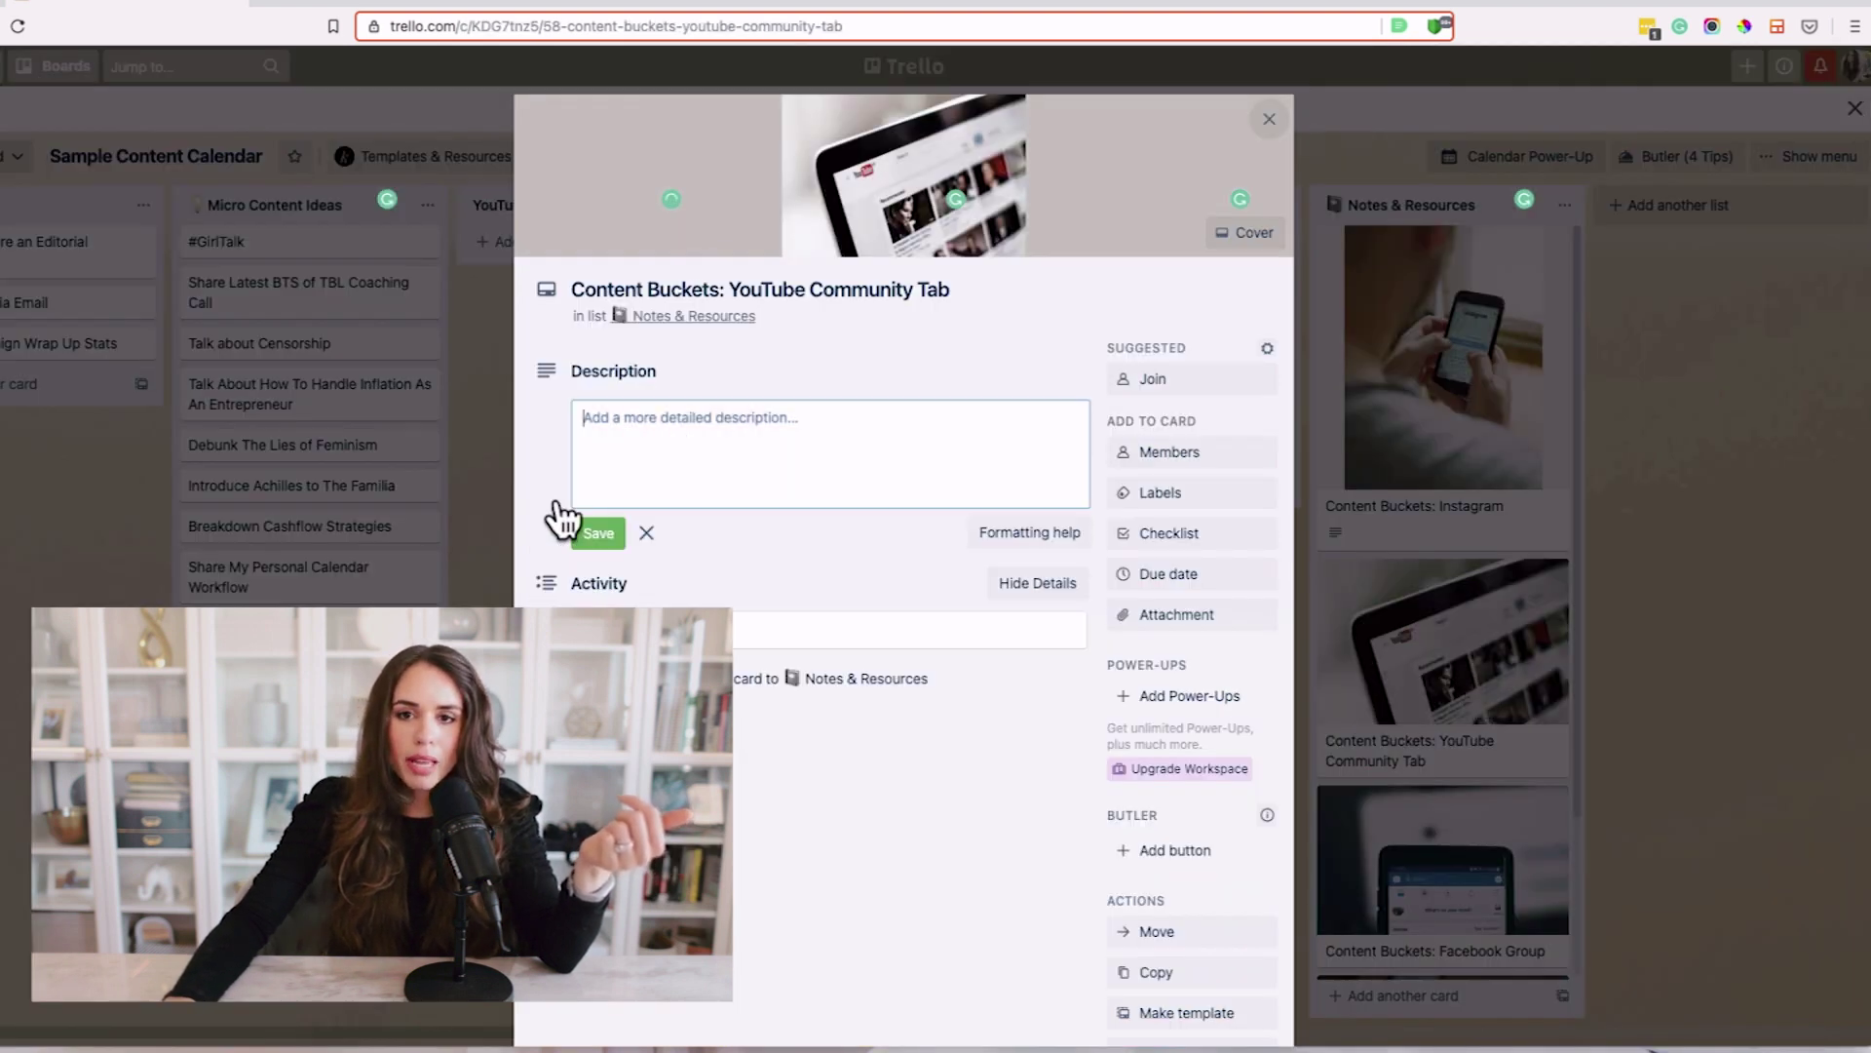
left_click(482, 419)
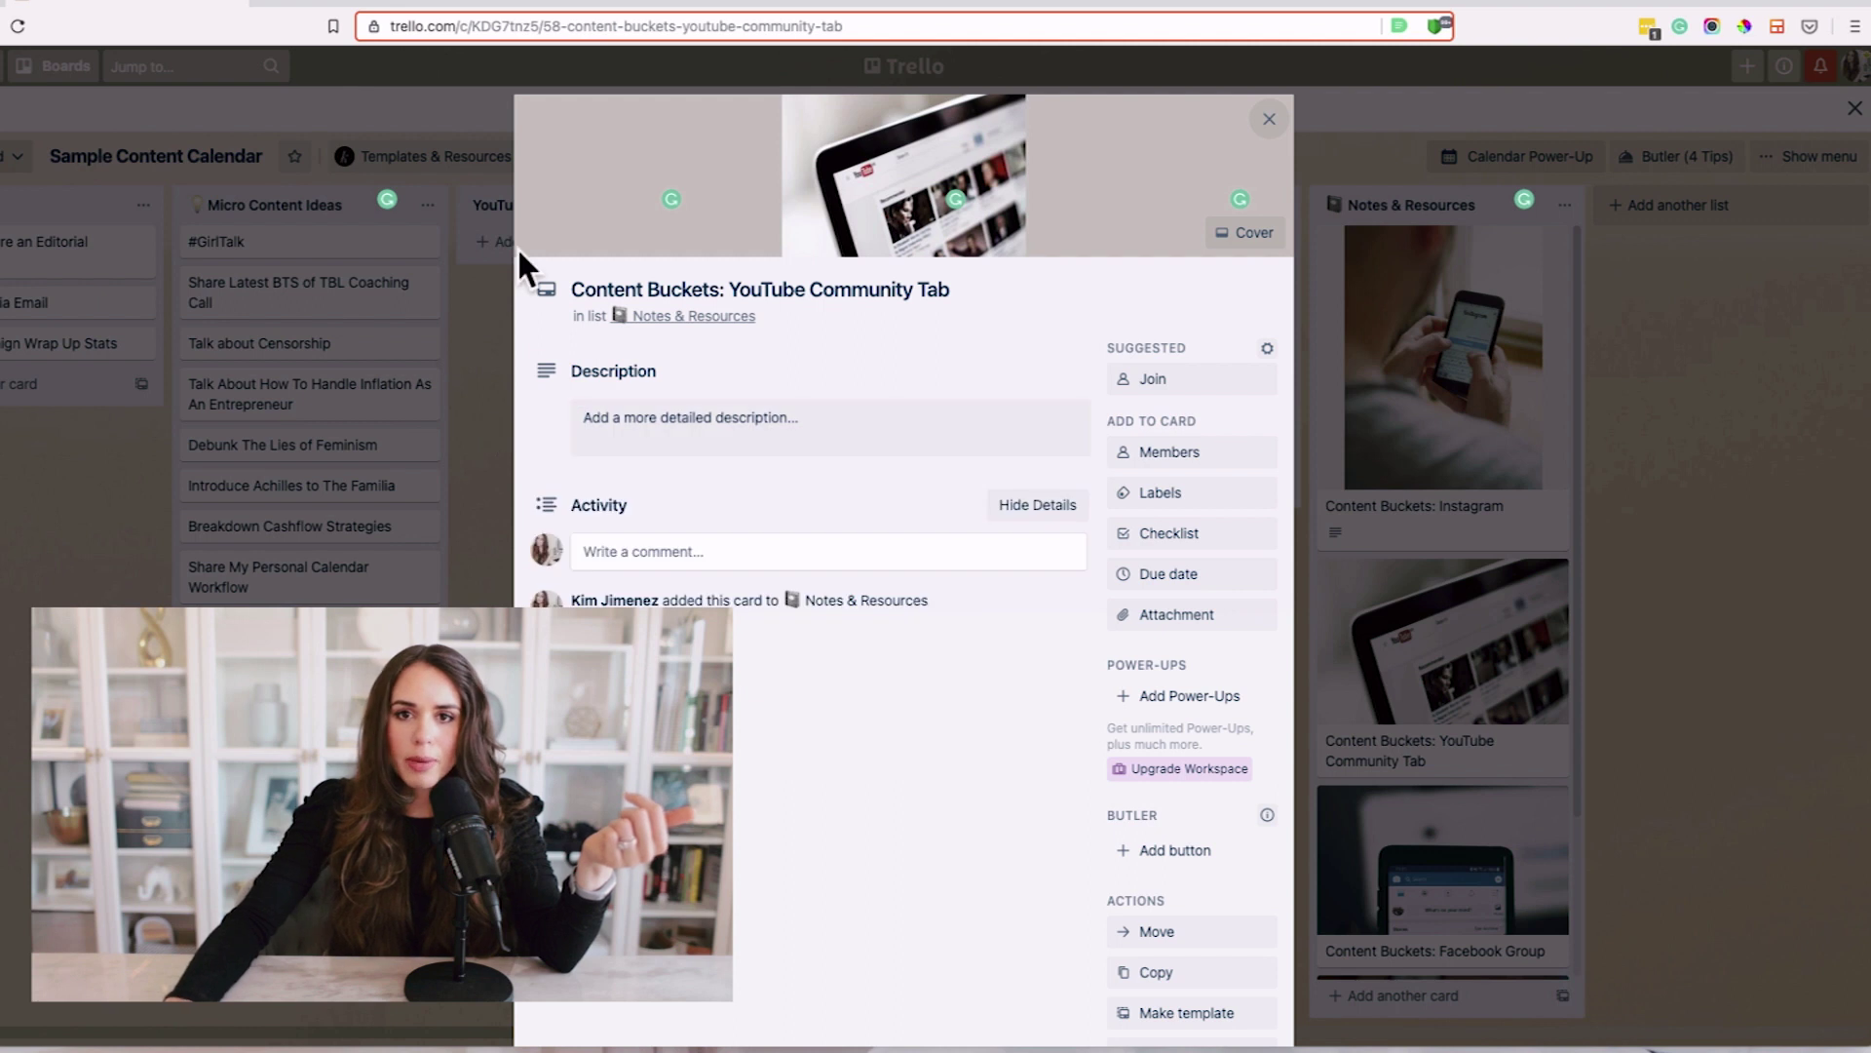
left_click(501, 251)
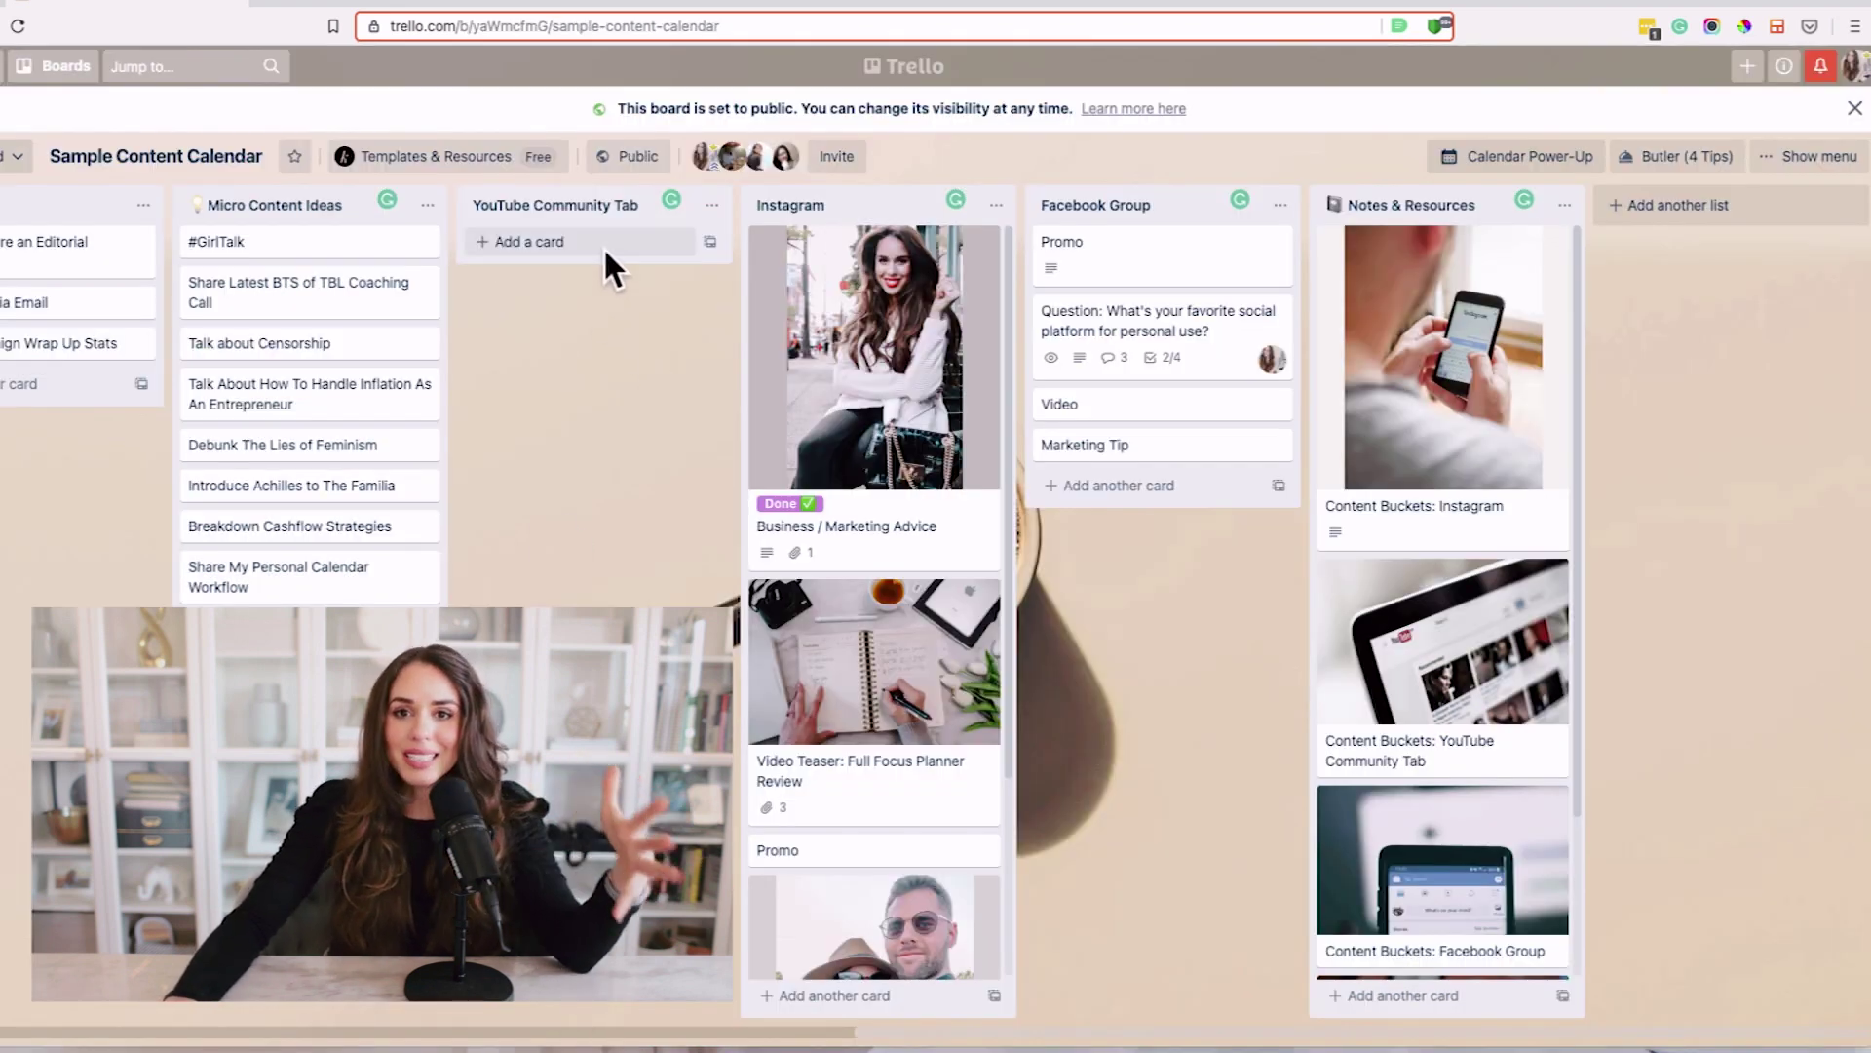
left_click(1480, 156)
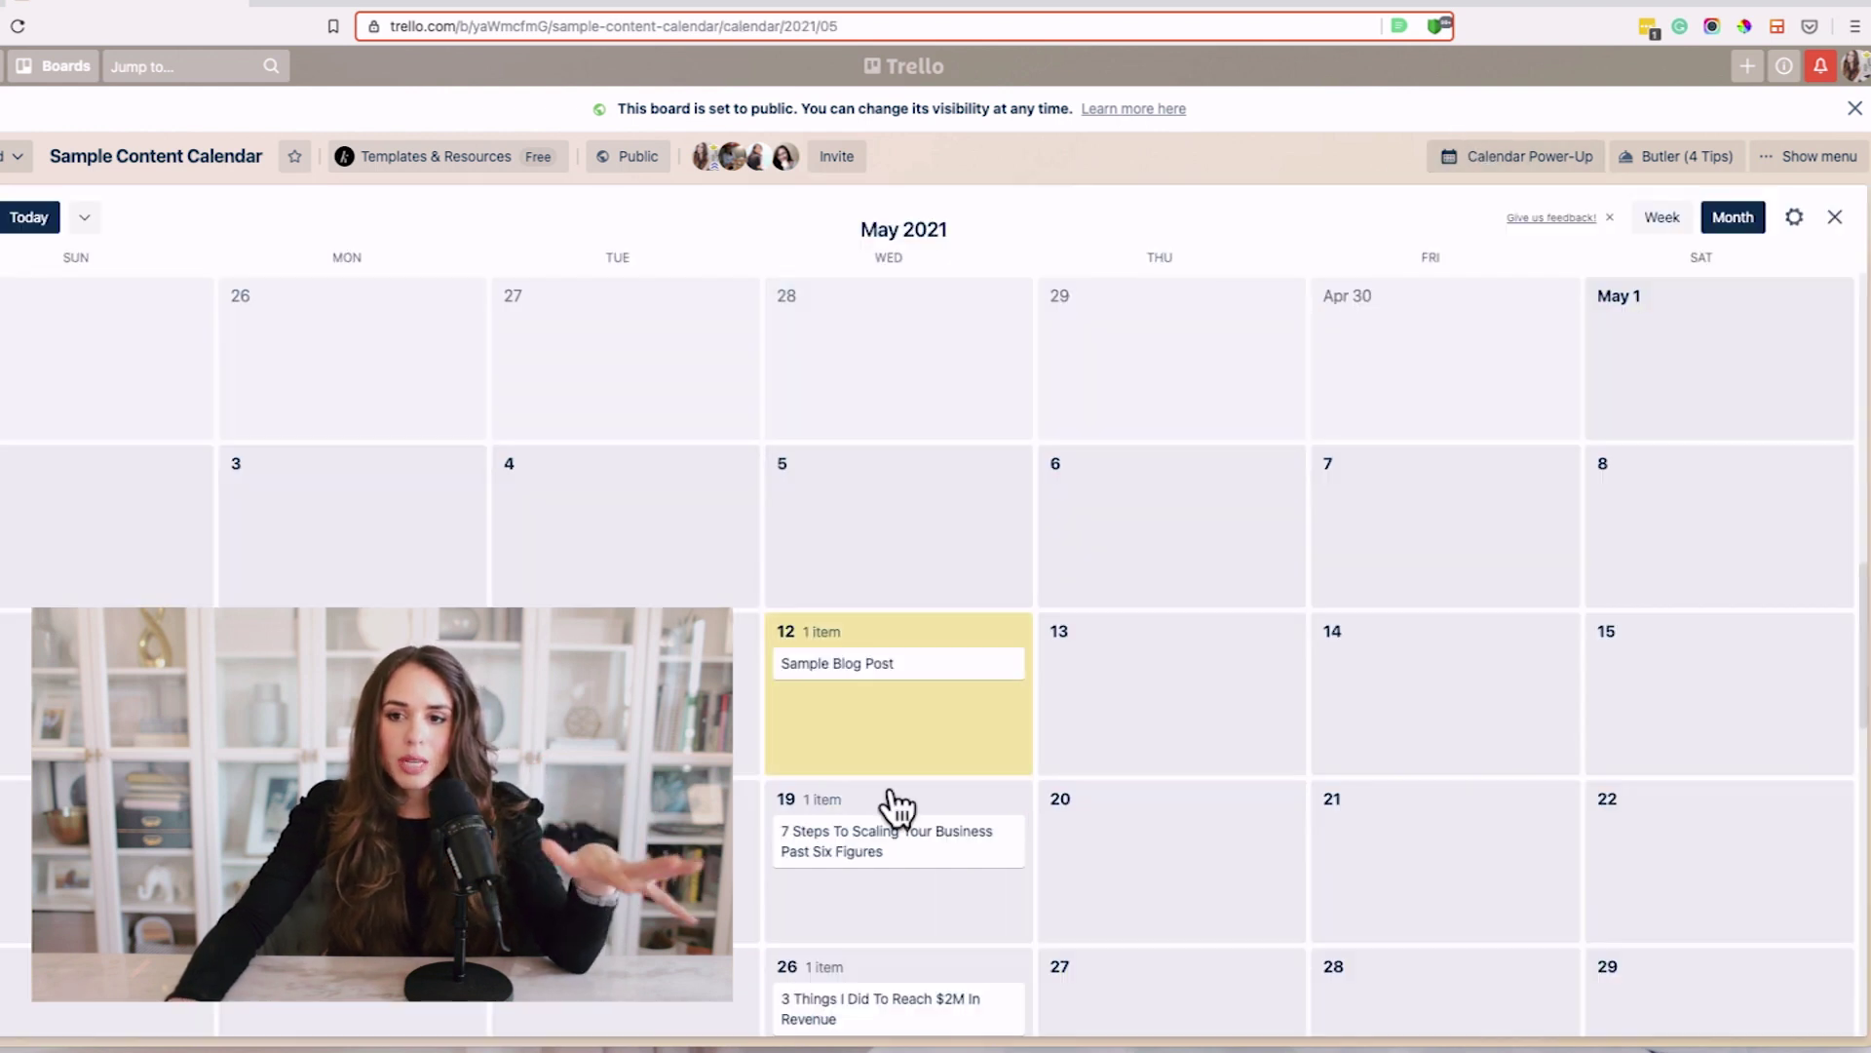
Close the calendar and add a 'Twitter' list positioned right after Instagram.
left_click(1832, 219)
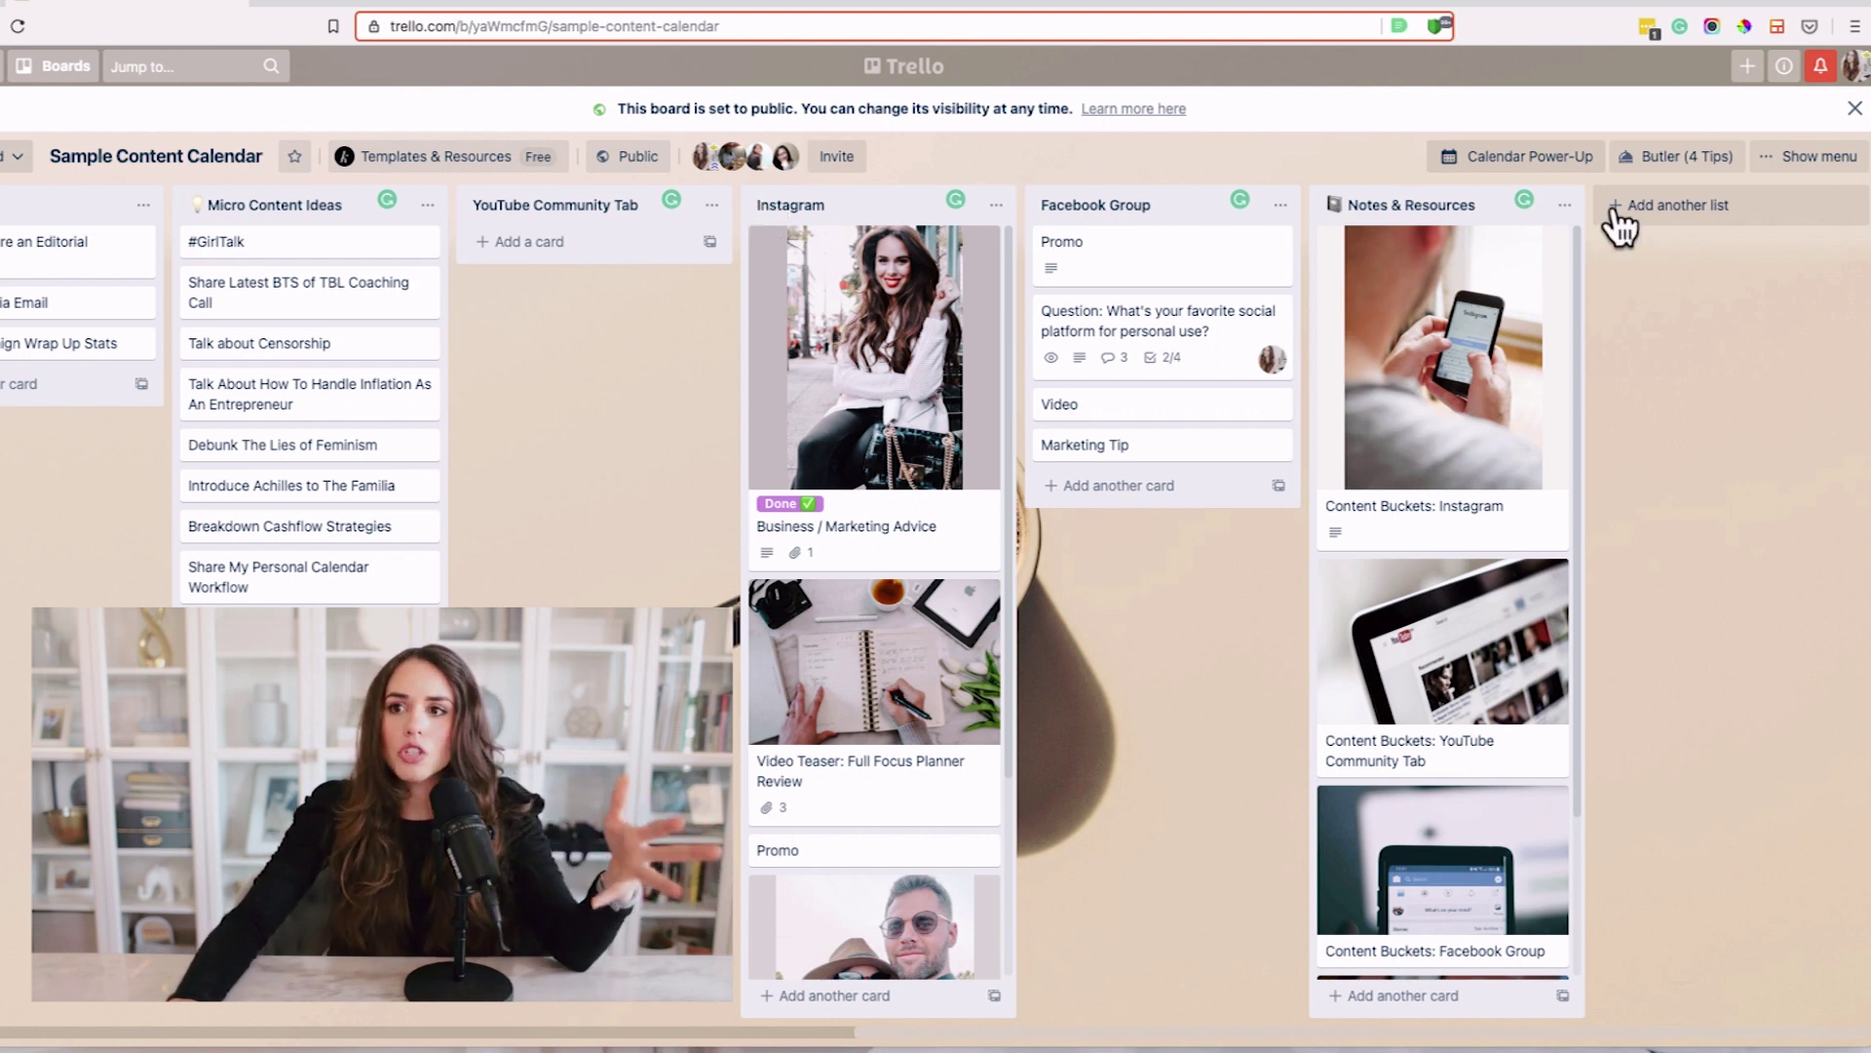
left_click(1682, 207)
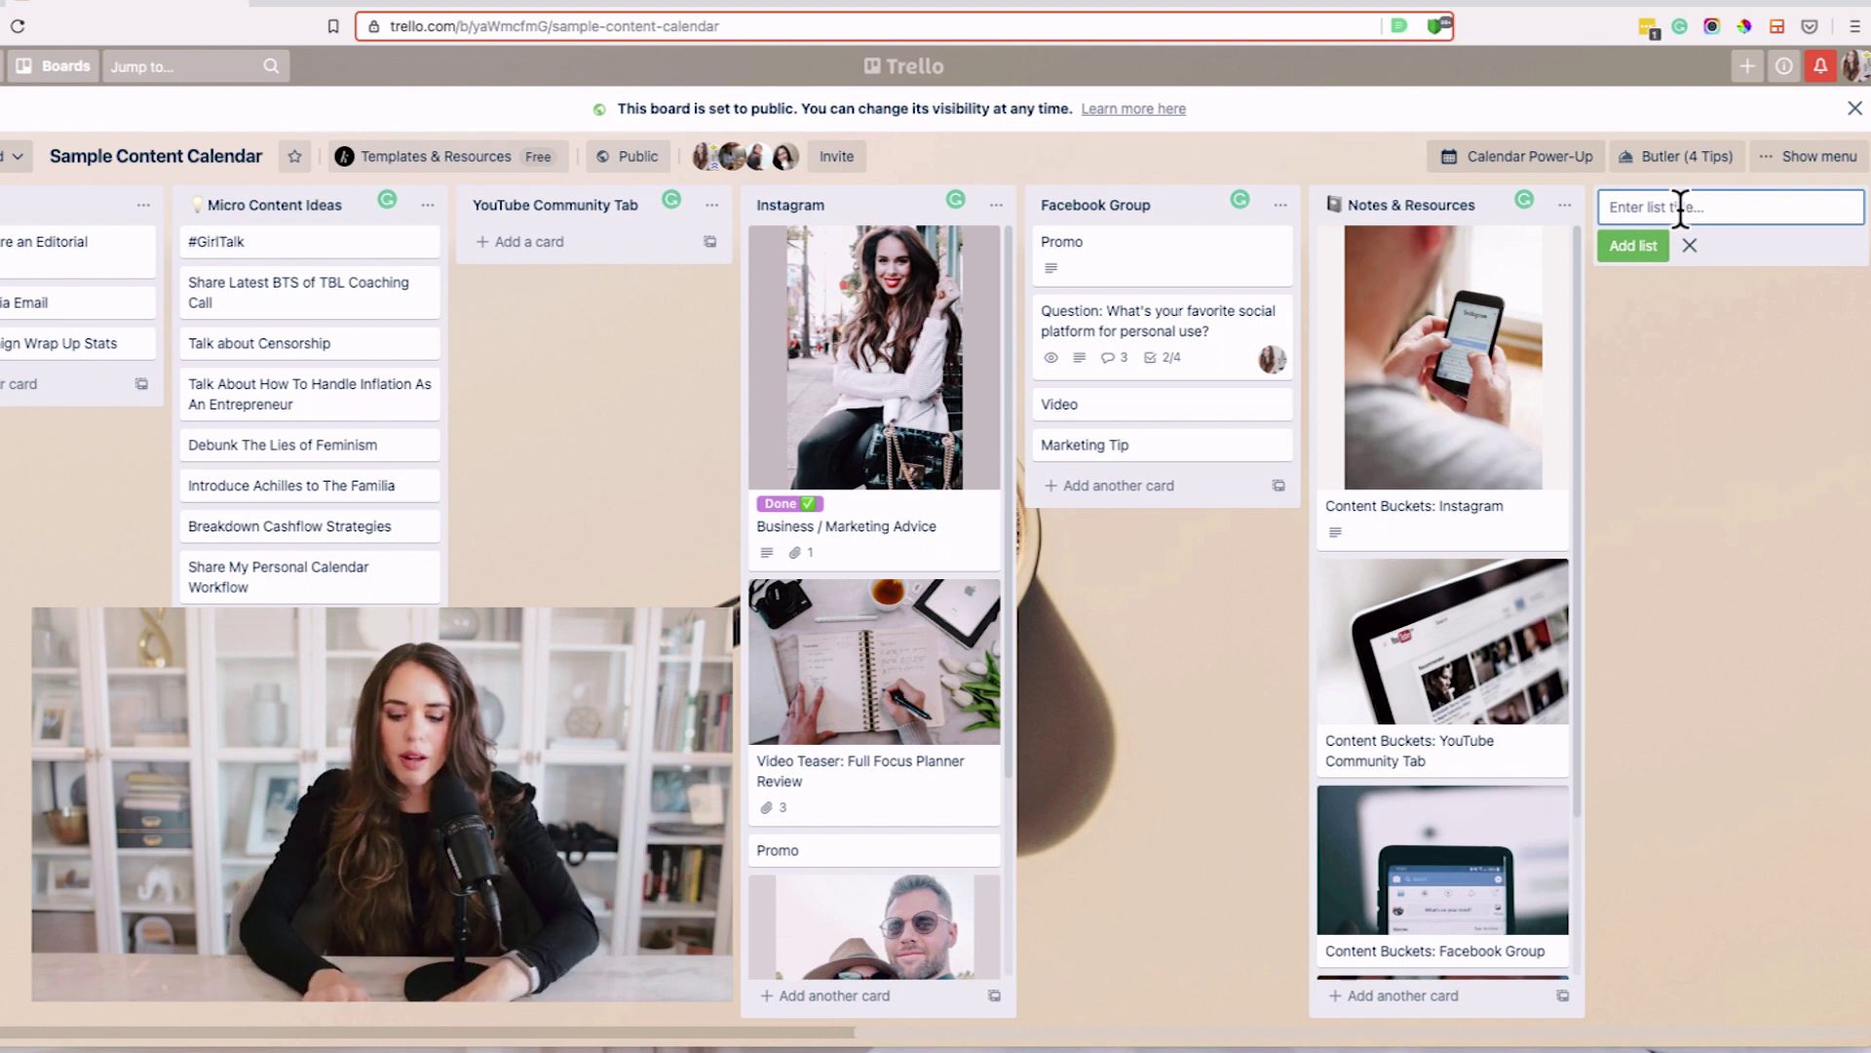
type("Twitter")
key("Return")
left_click_drag(1474, 230, 1199, 234)
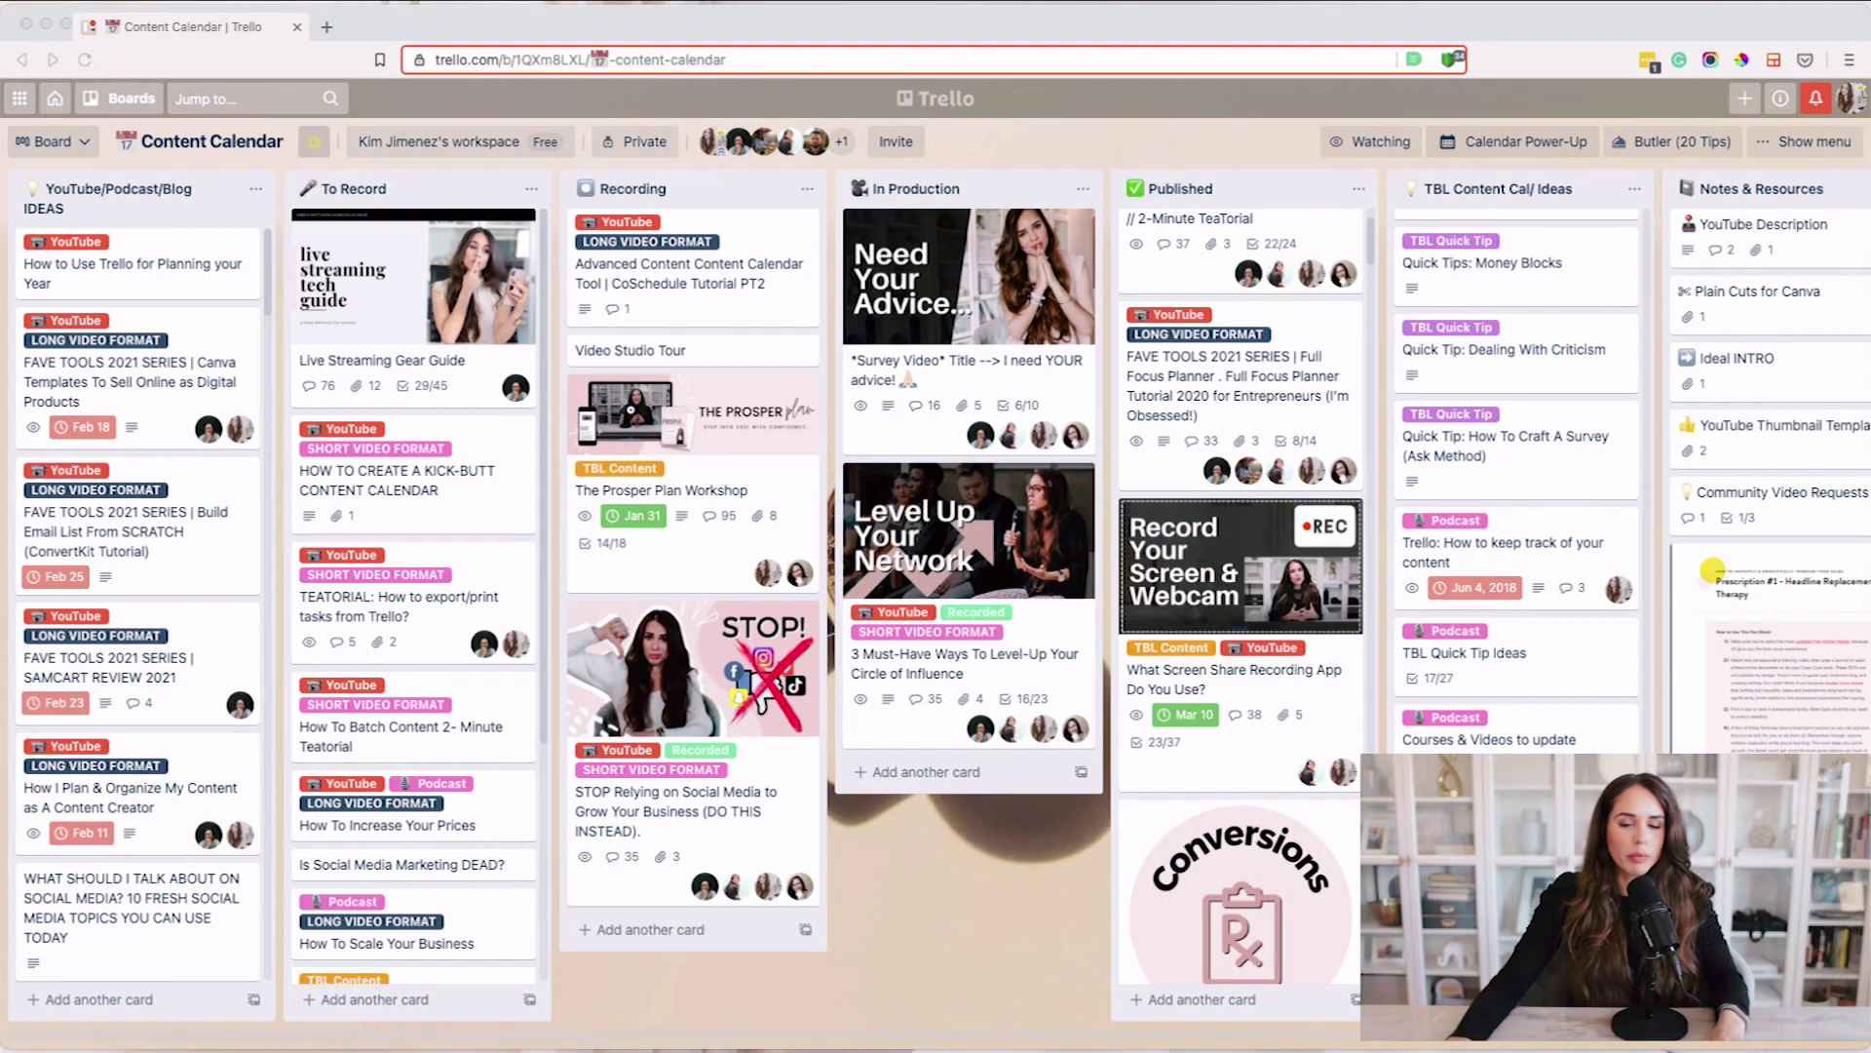
left_click(930, 881)
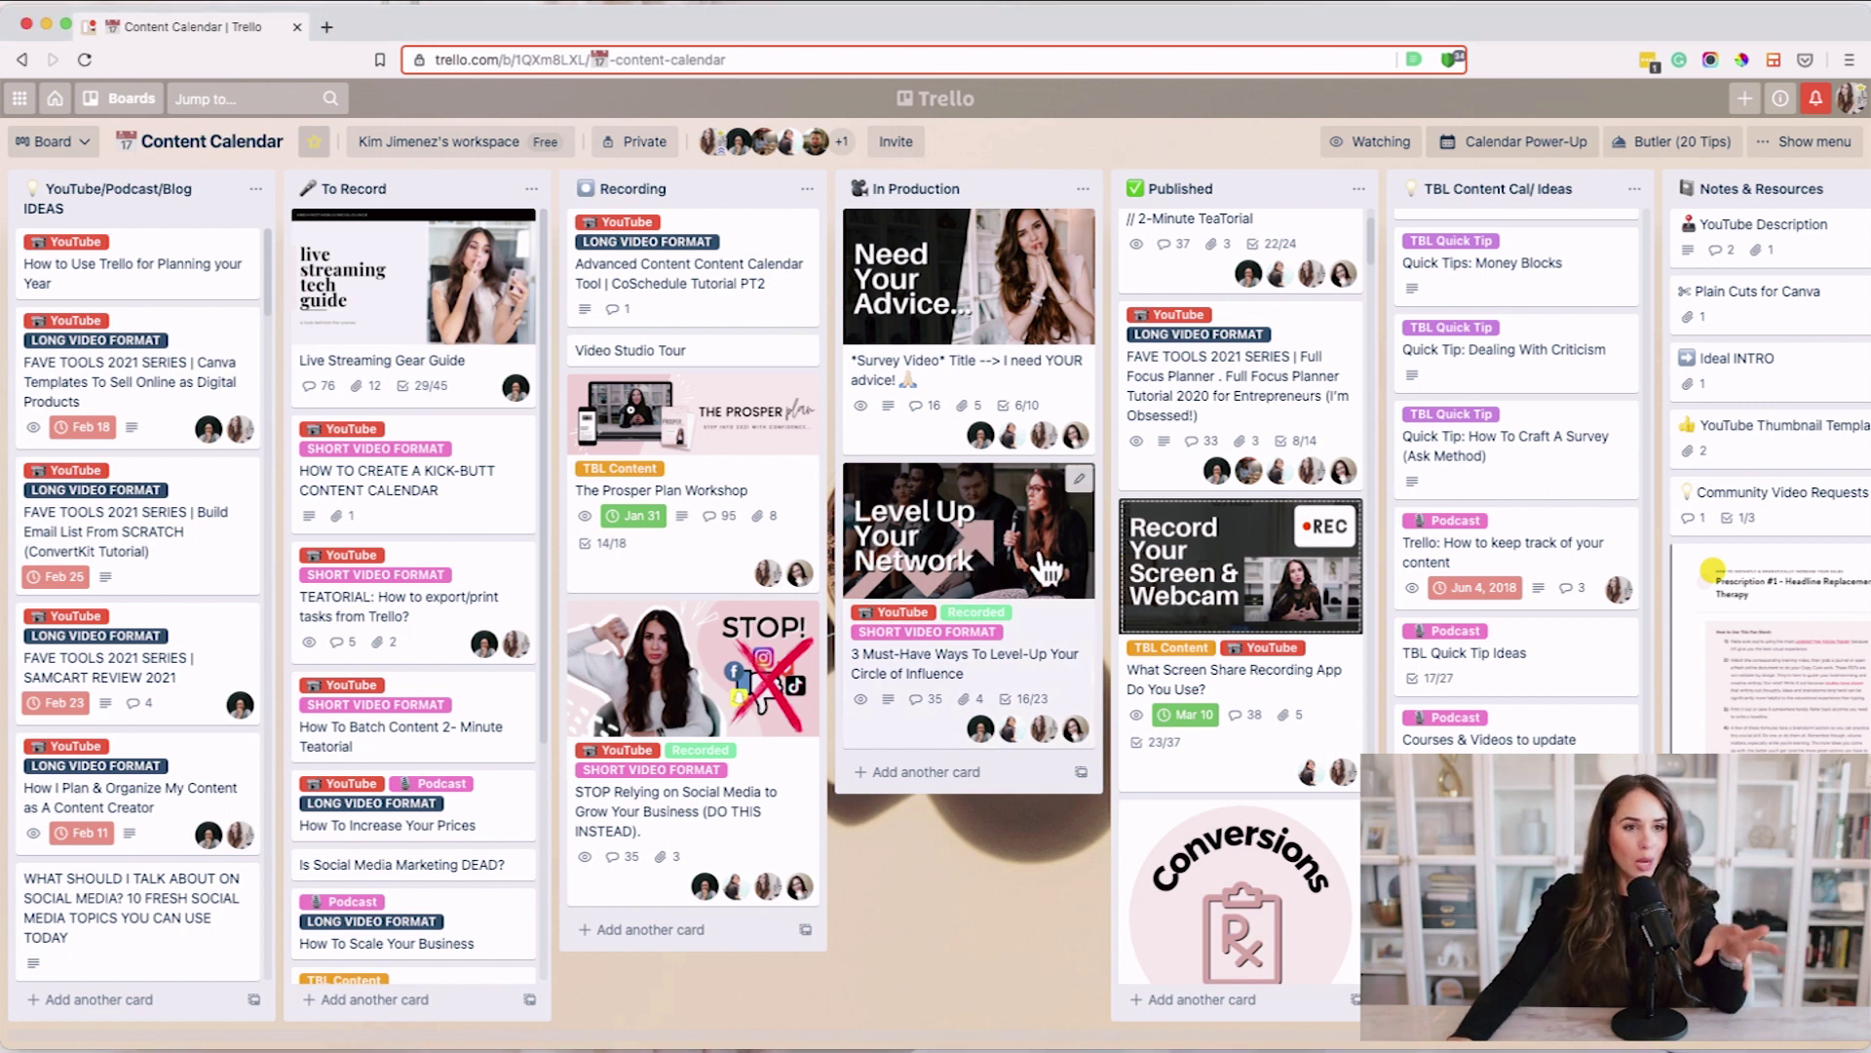
scroll(1062, 570, "right", 5)
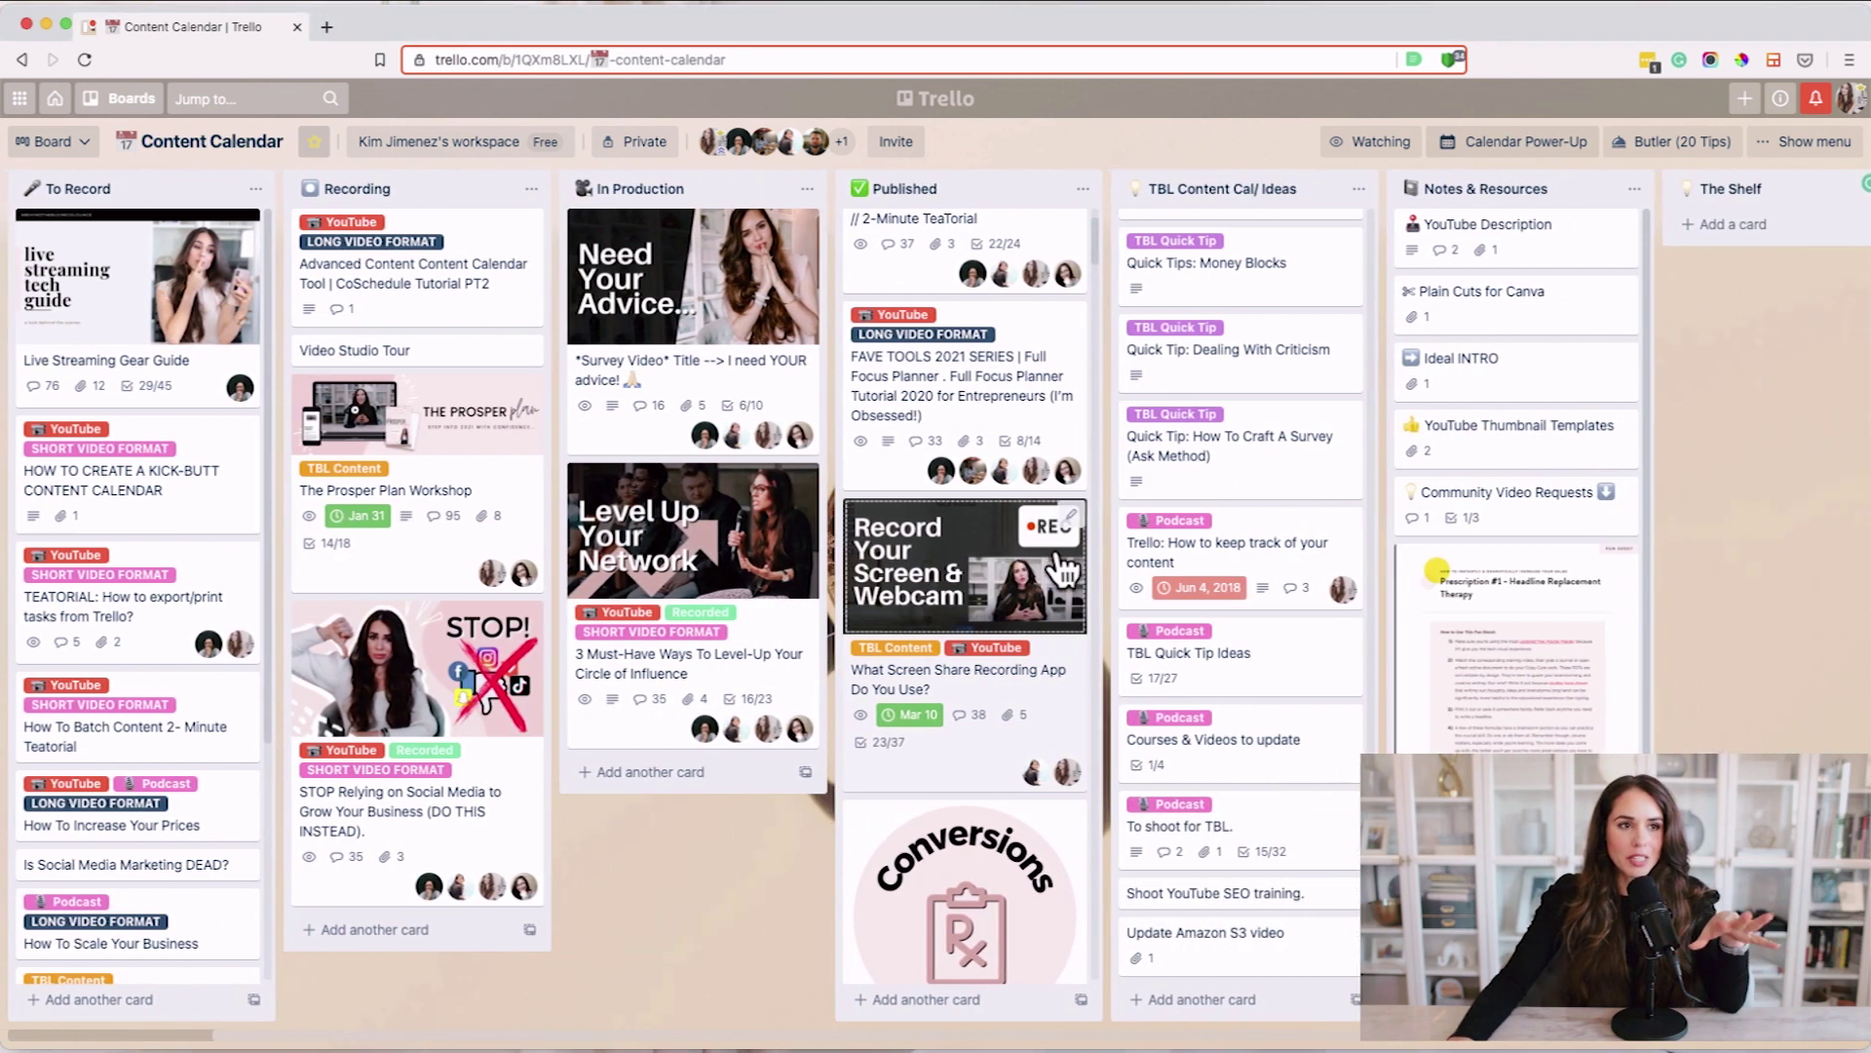
scroll(616, 507, "left", 2)
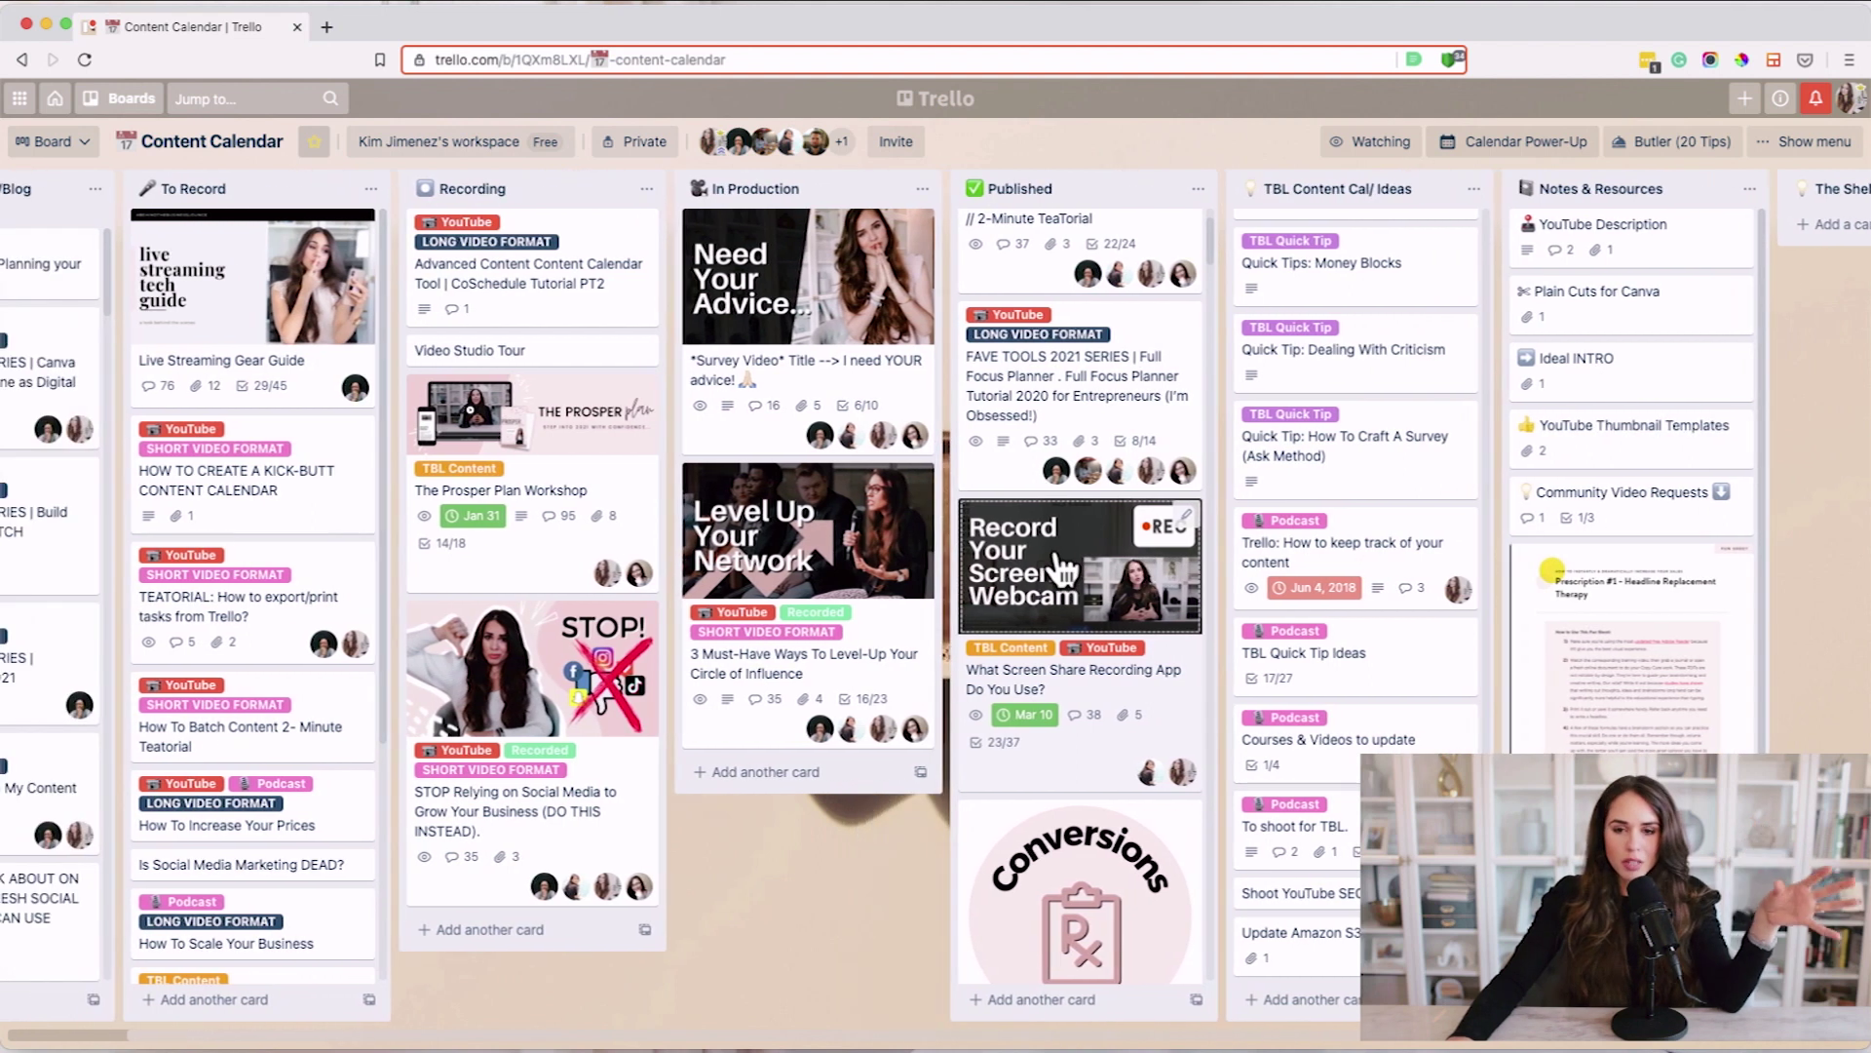
scroll(550, 453, "left", 1)
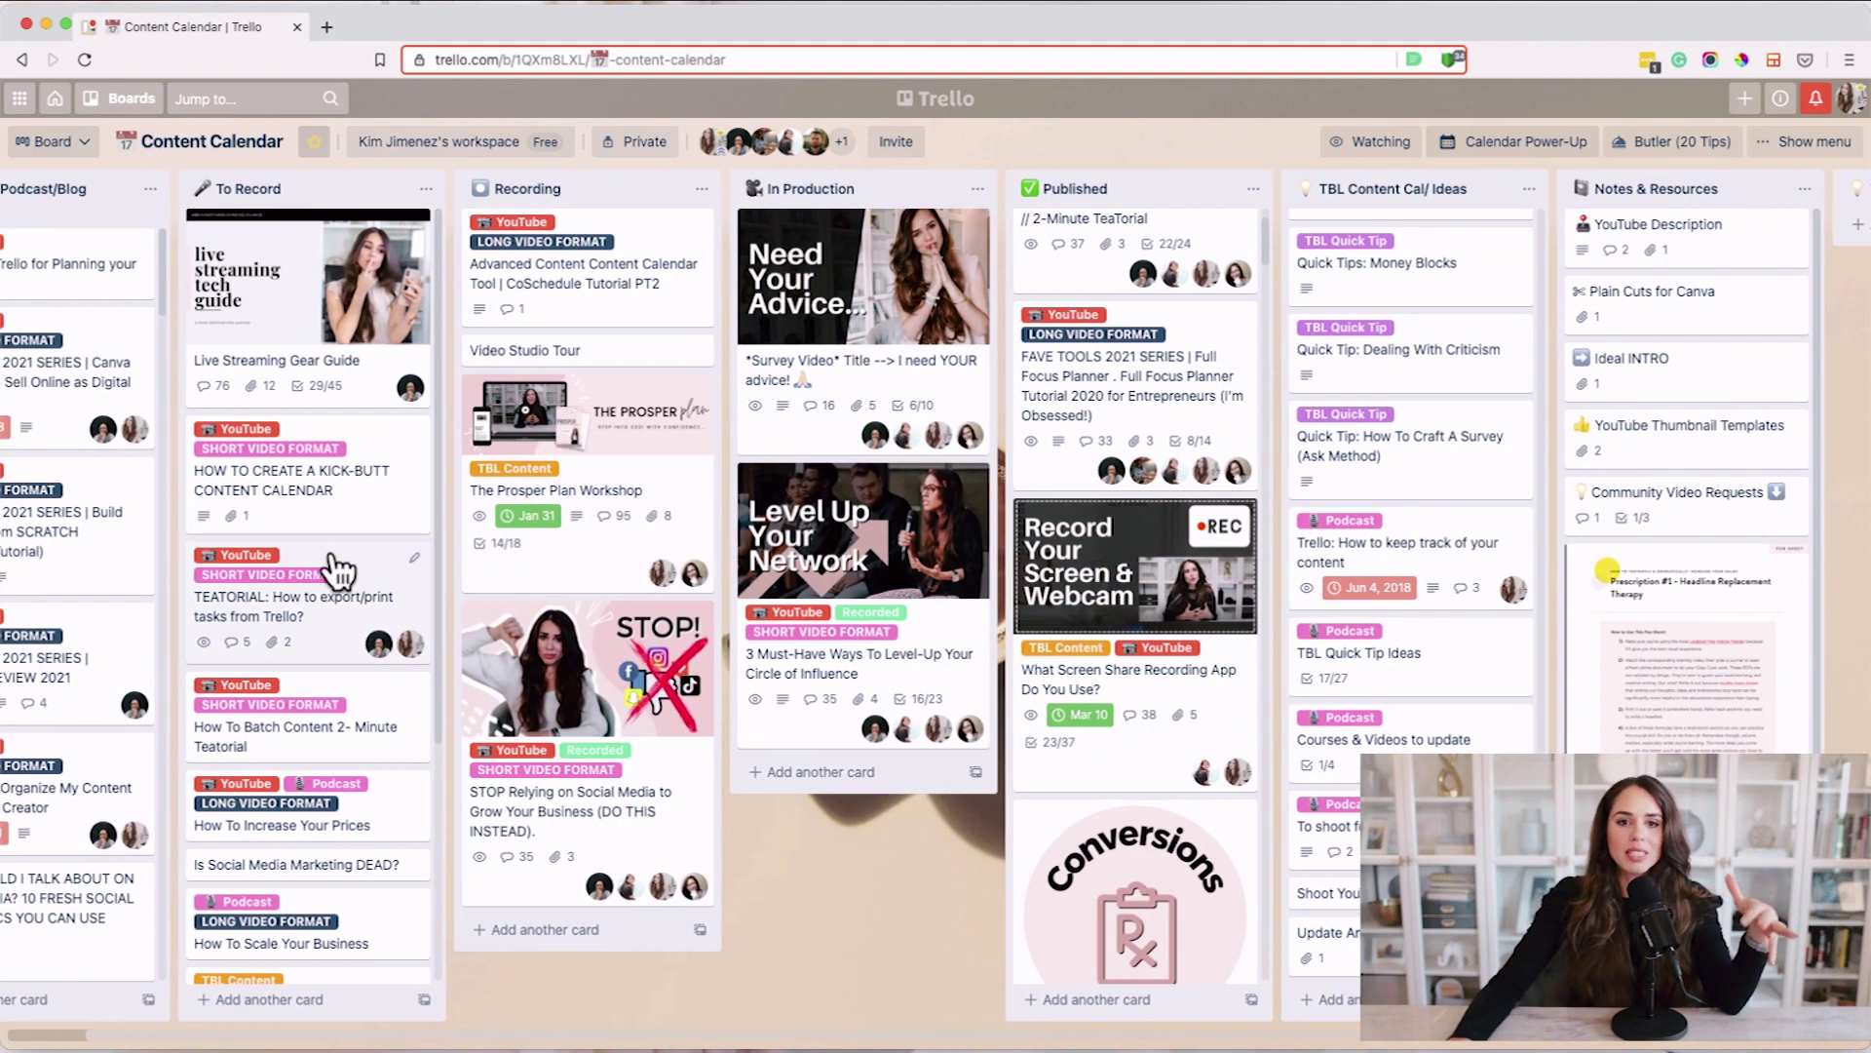
scroll(502, 505, "left", 2)
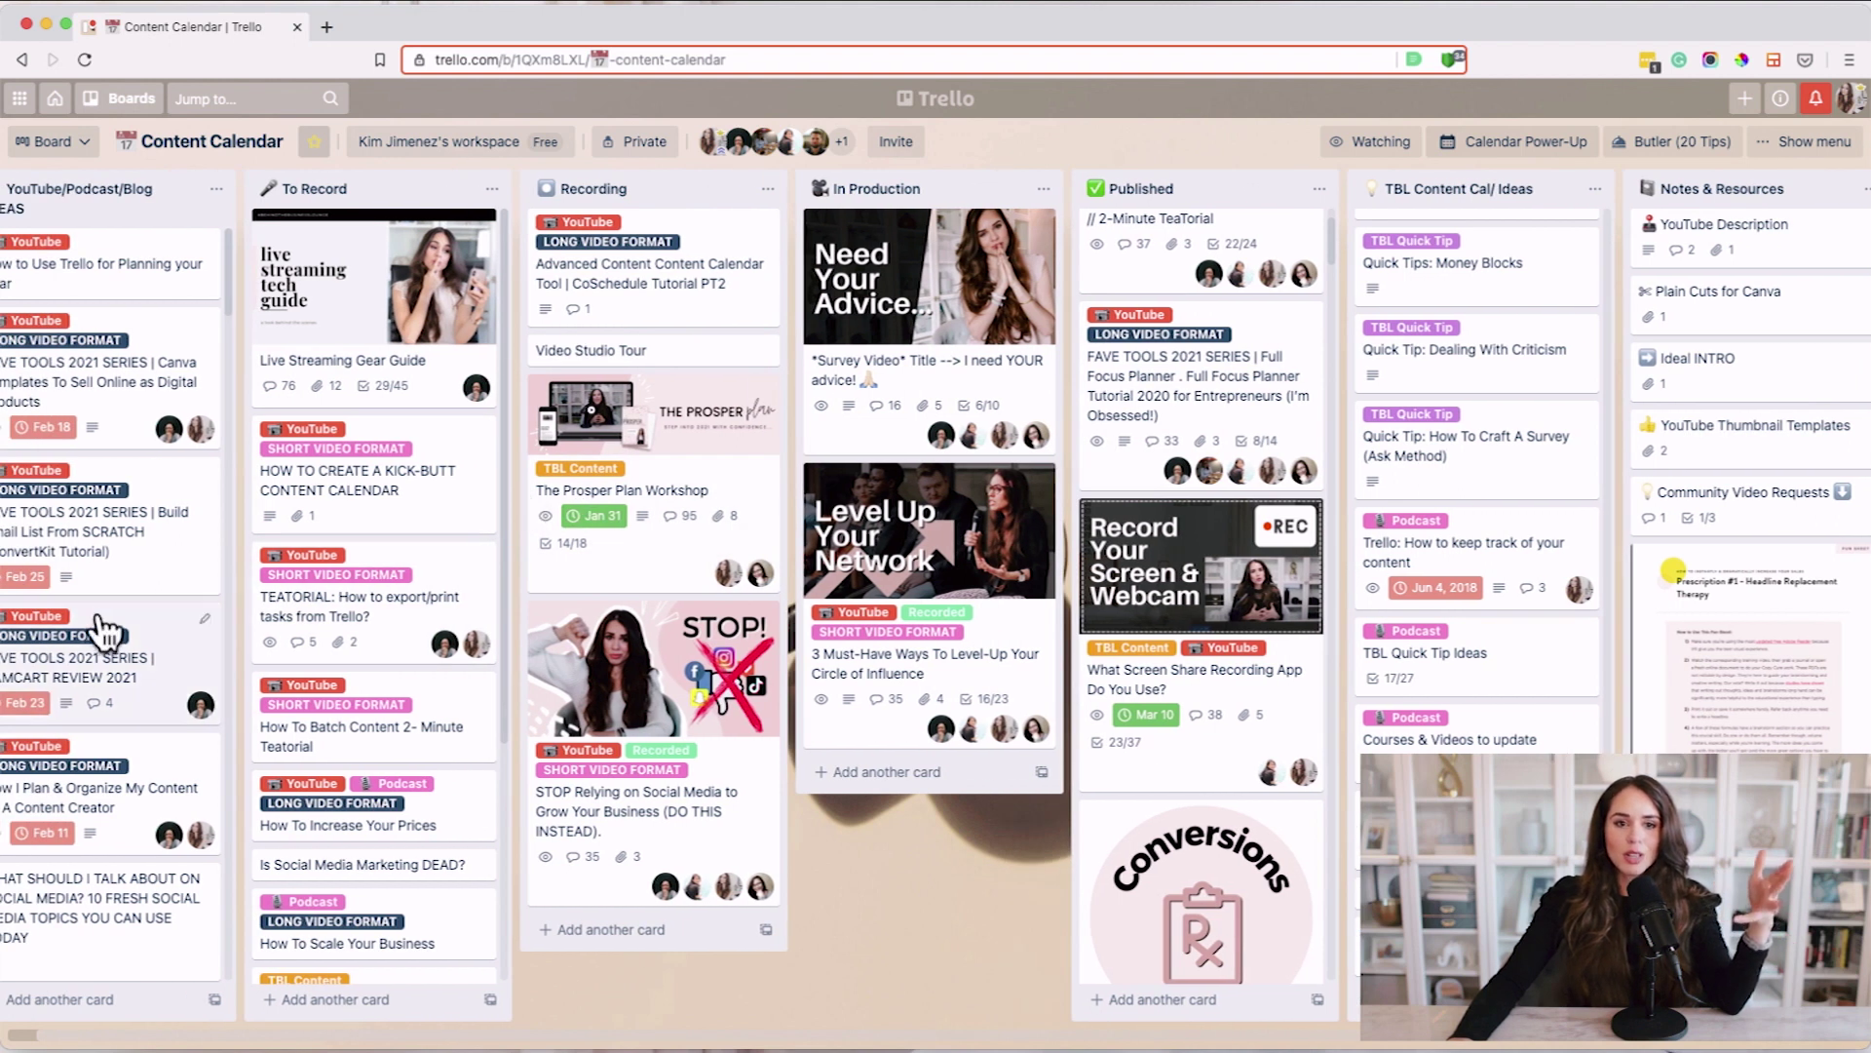
scroll(112, 625, "down", 5)
scroll(361, 615, "left", 1)
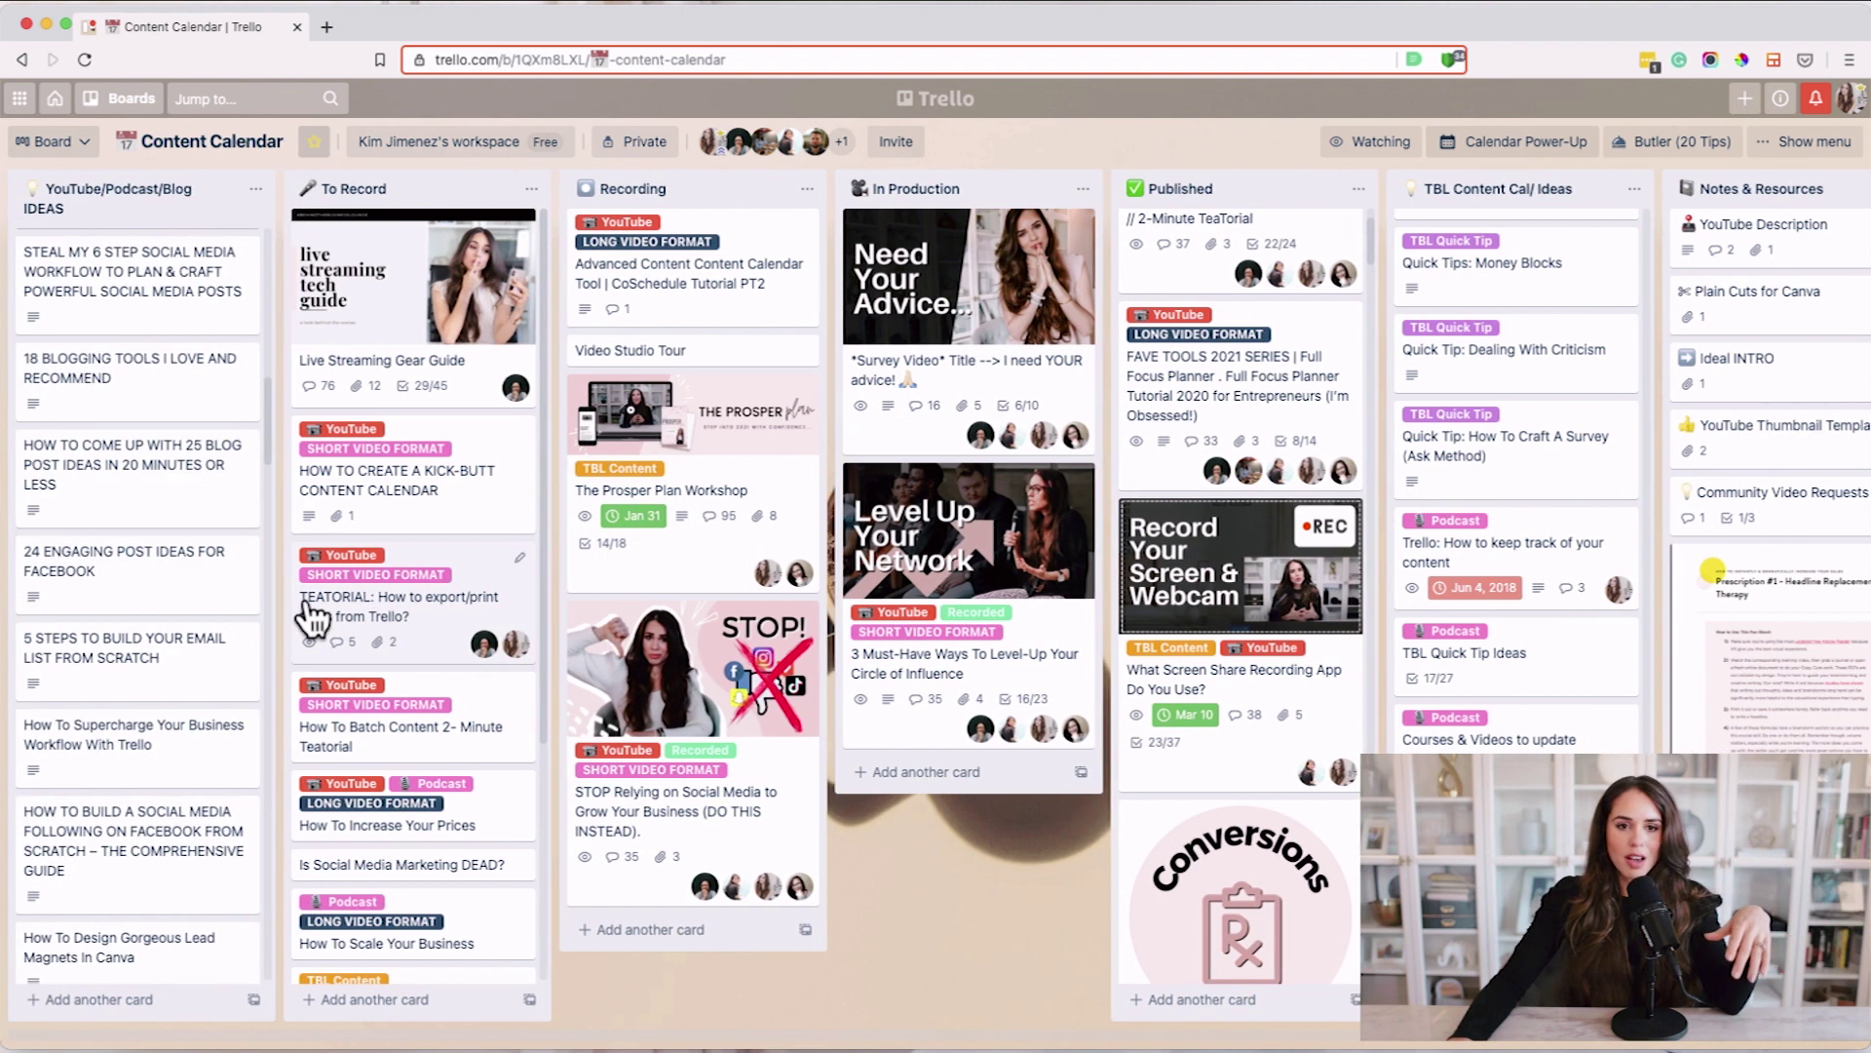
scroll(190, 609, "down", 3)
scroll(190, 610, "up", 12)
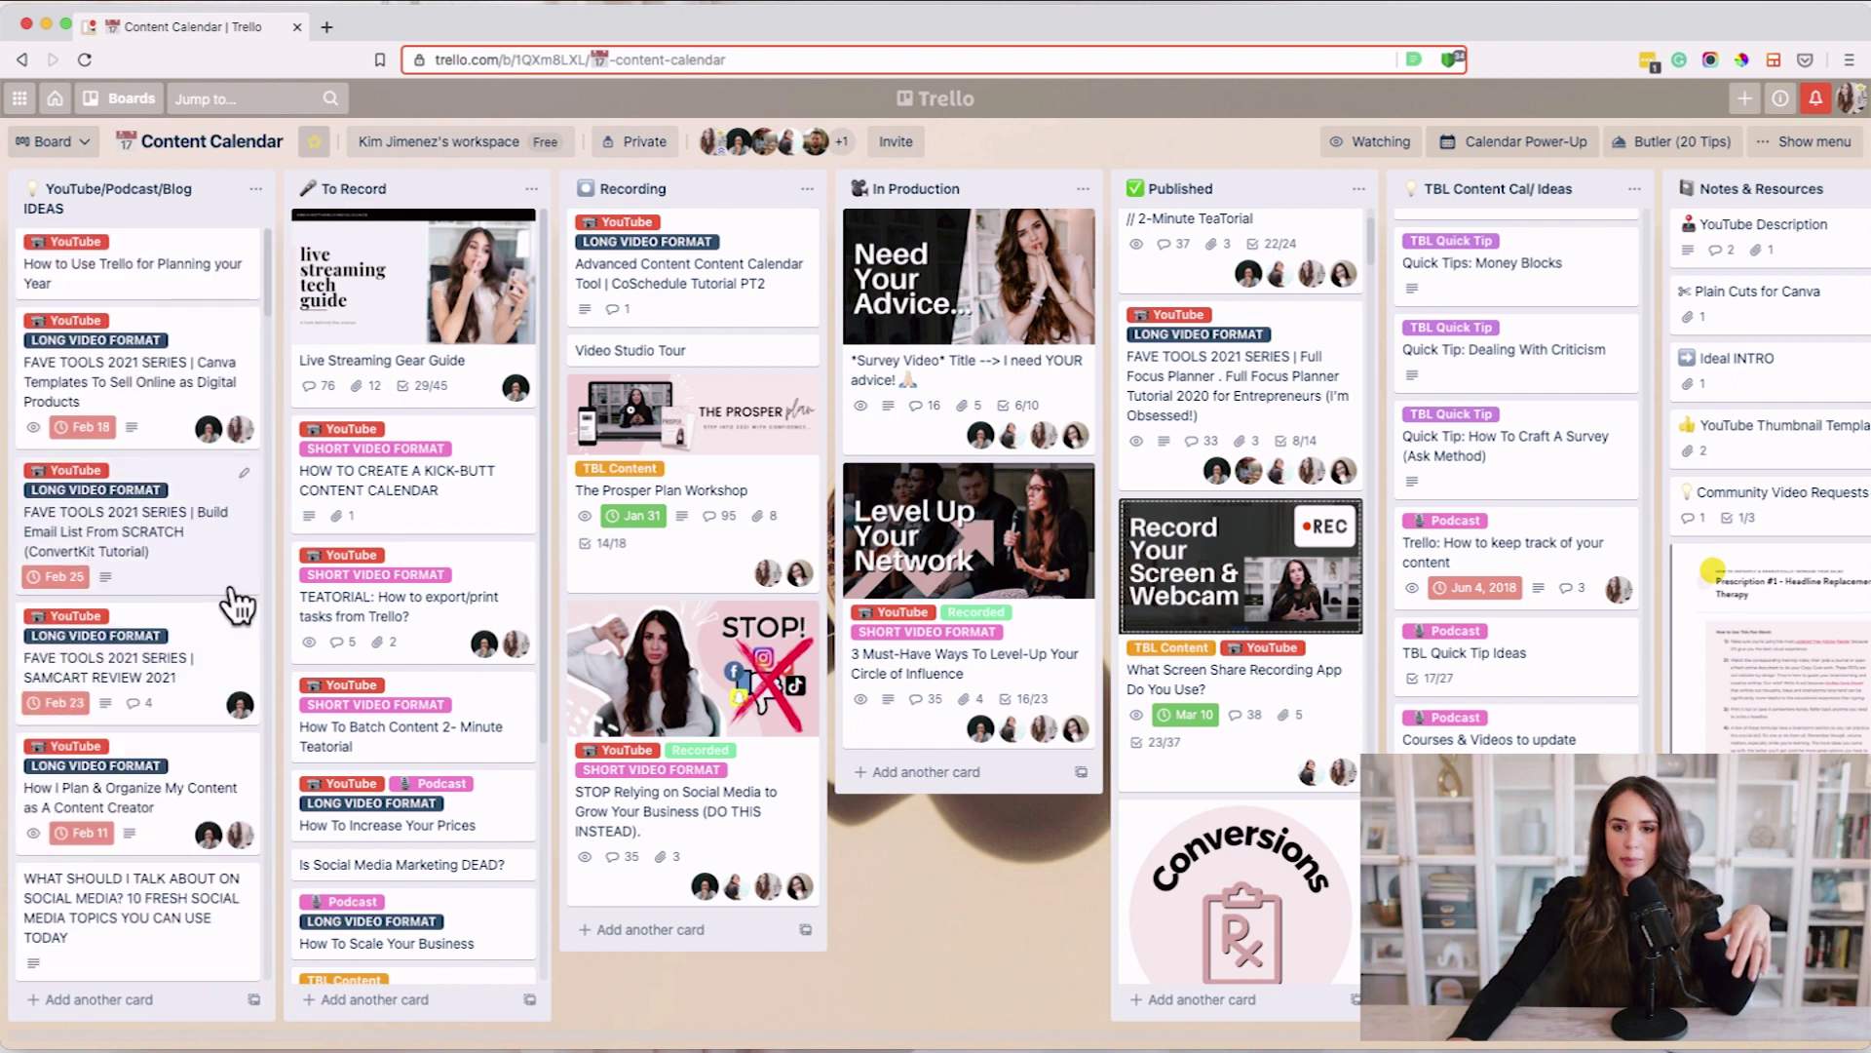
left_click(970, 563)
scroll(662, 620, "down", 20)
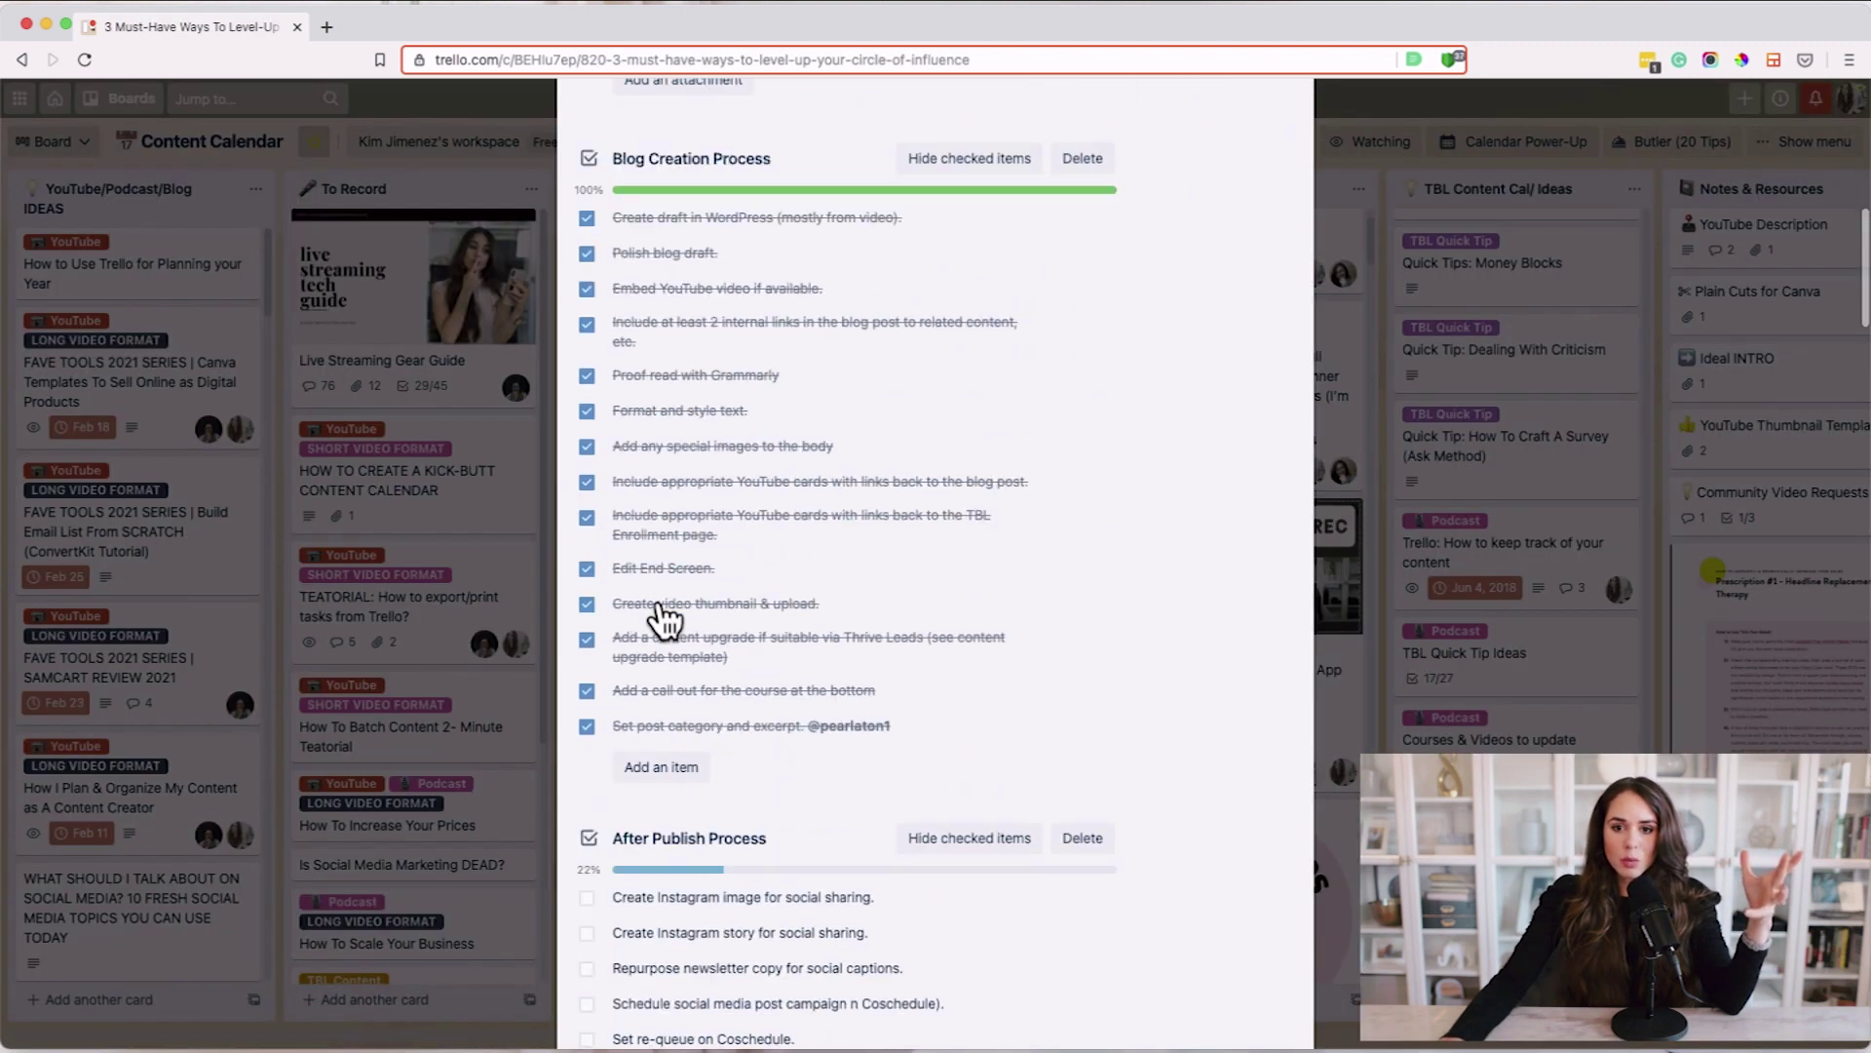
scroll(669, 600, "down", 20)
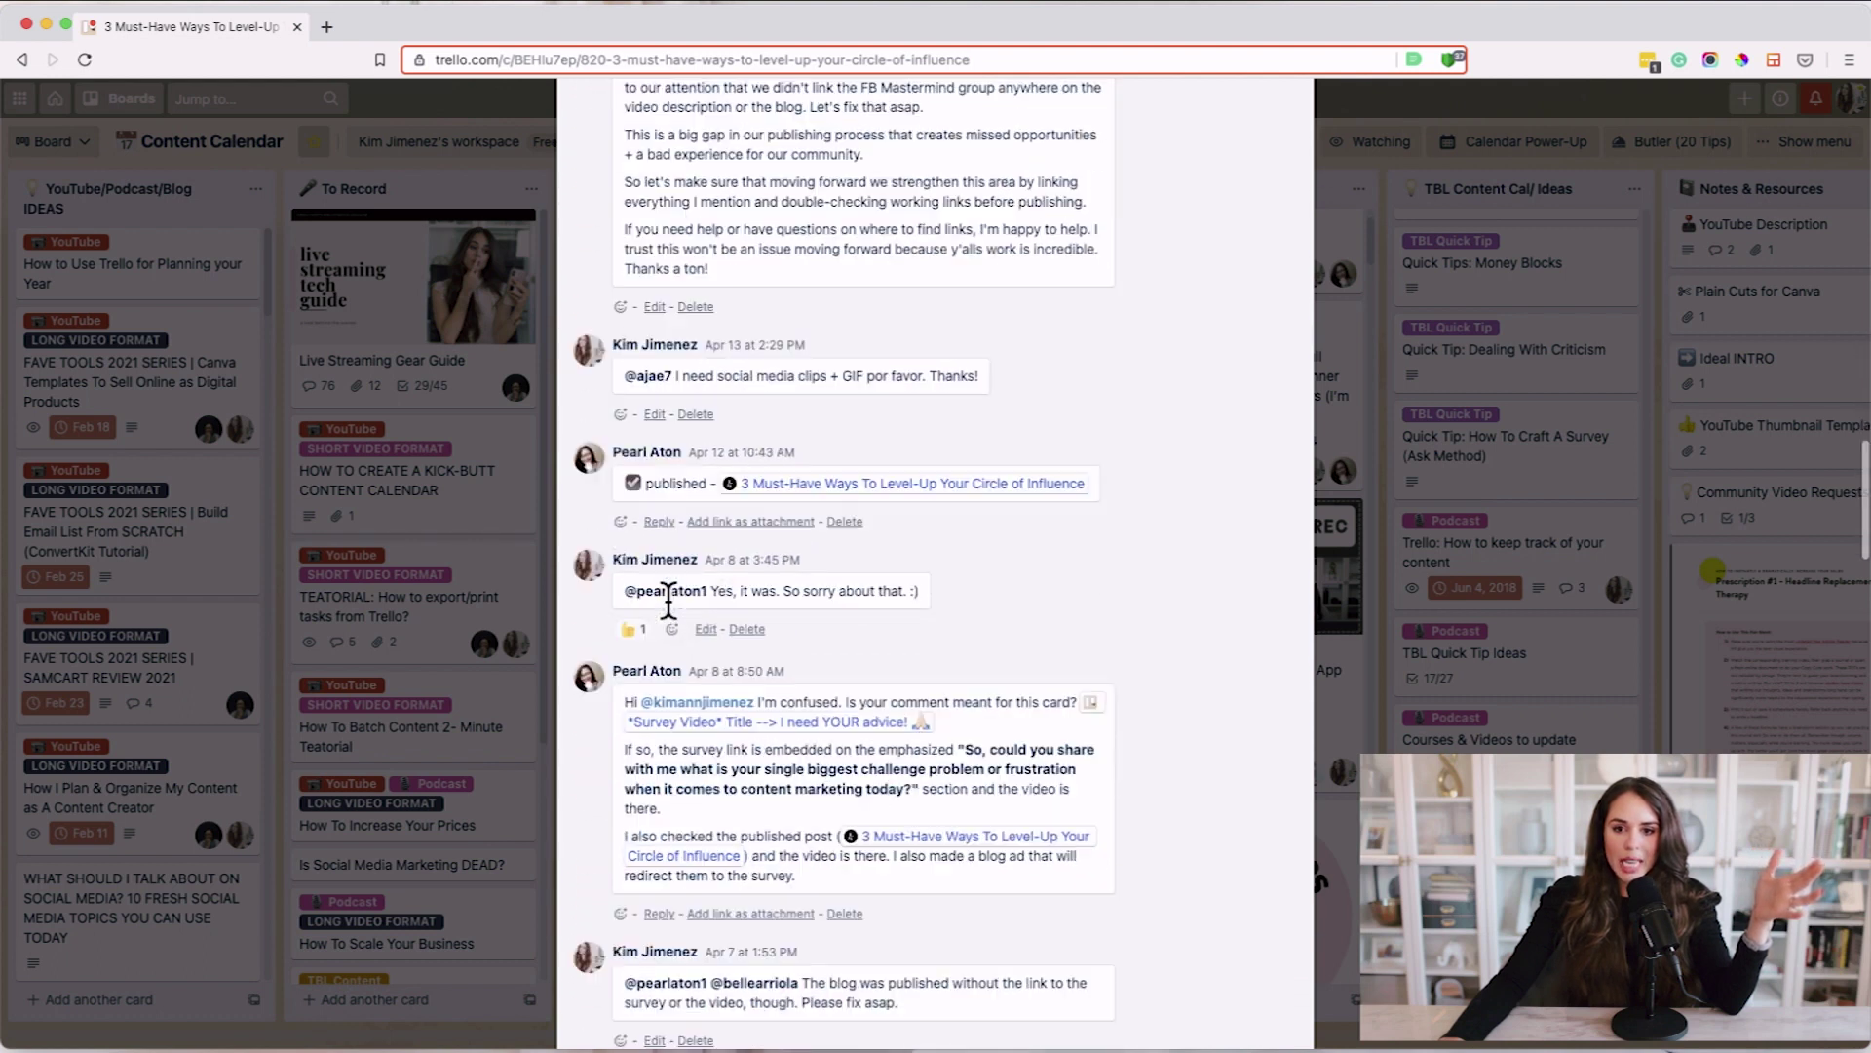
scroll(673, 596, "down", 20)
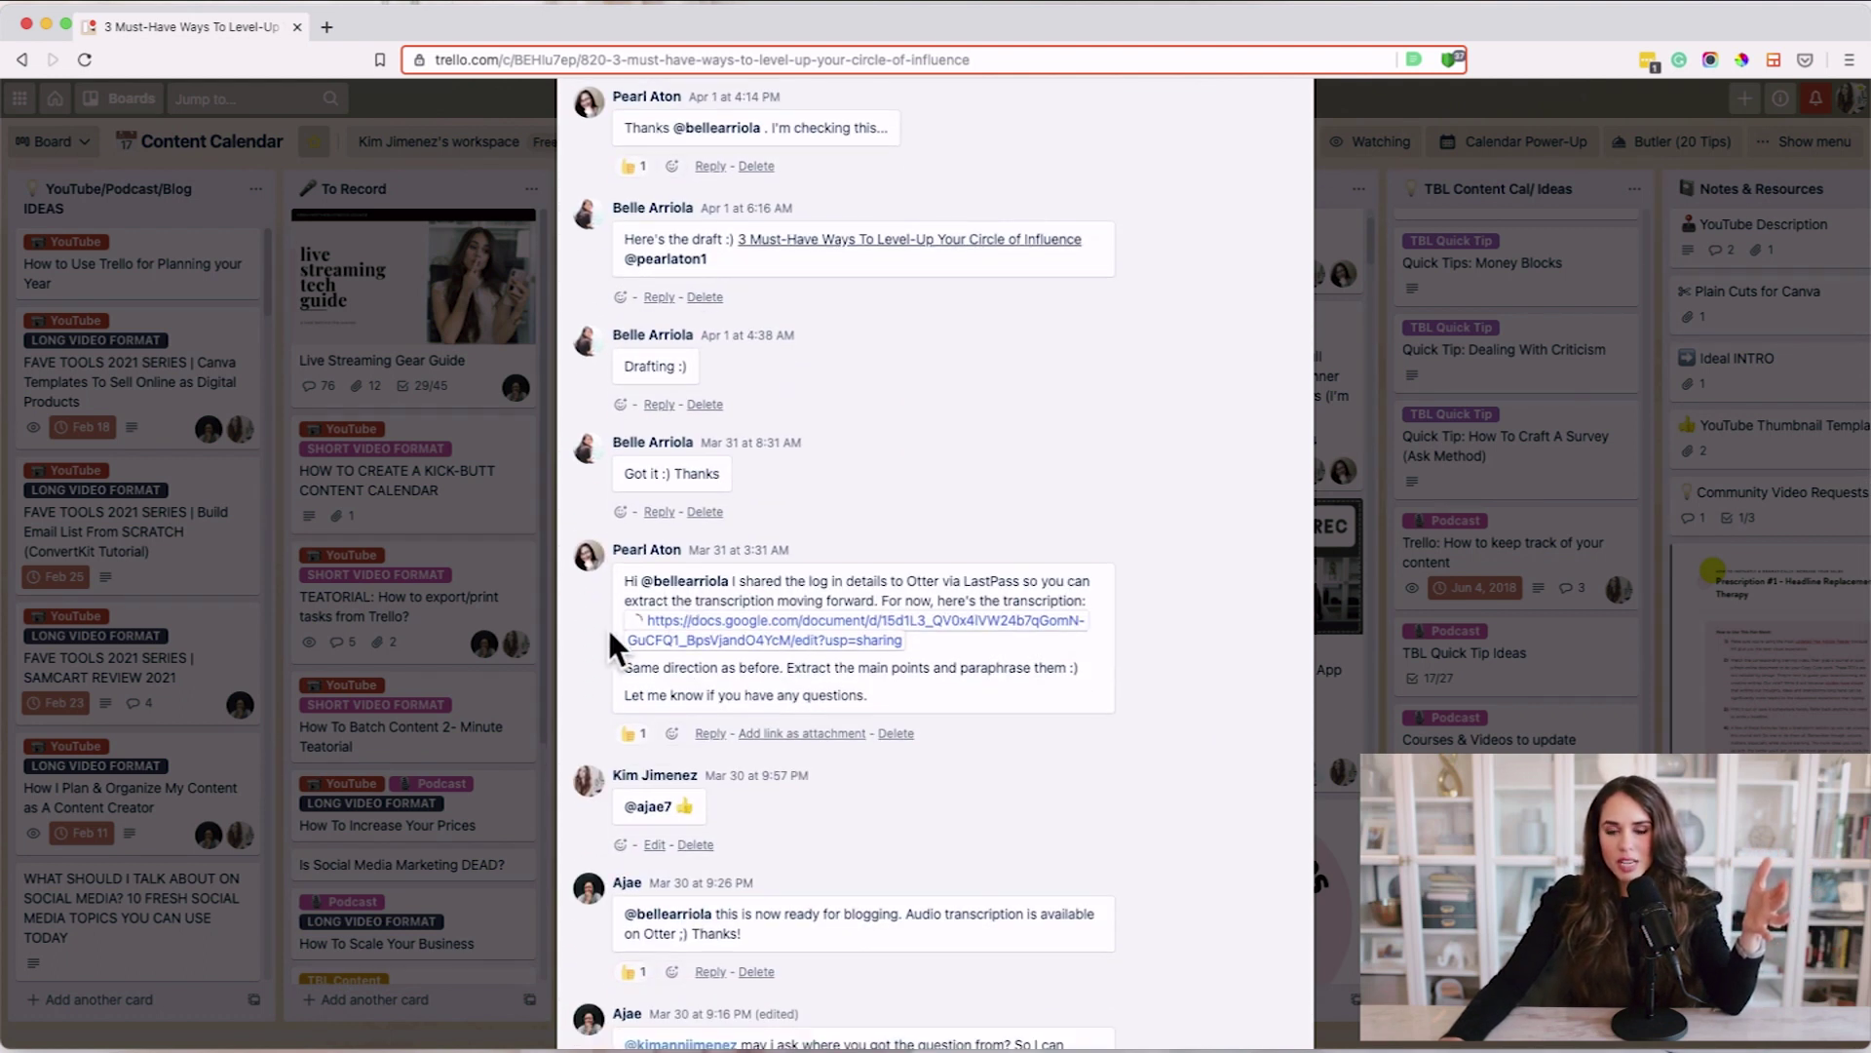
scroll(570, 643, "down", 10)
left_click(547, 632)
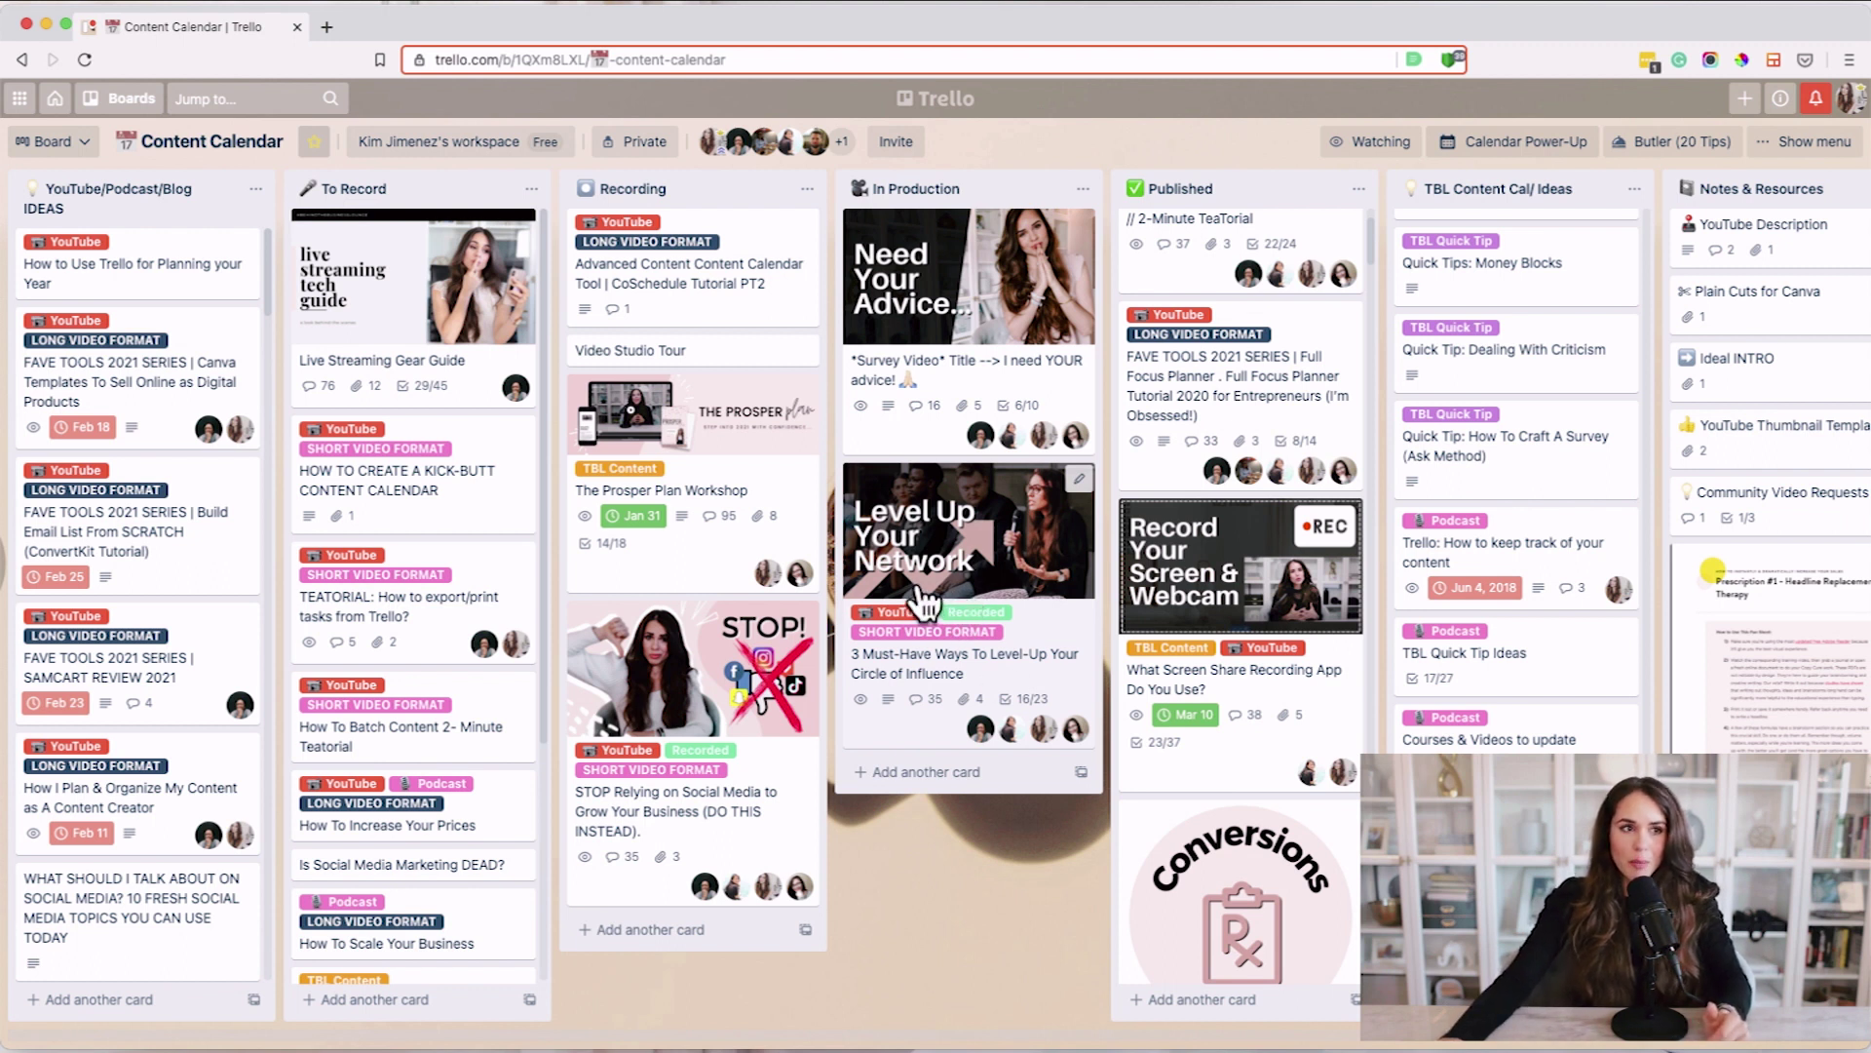
scroll(927, 611, "right", 3)
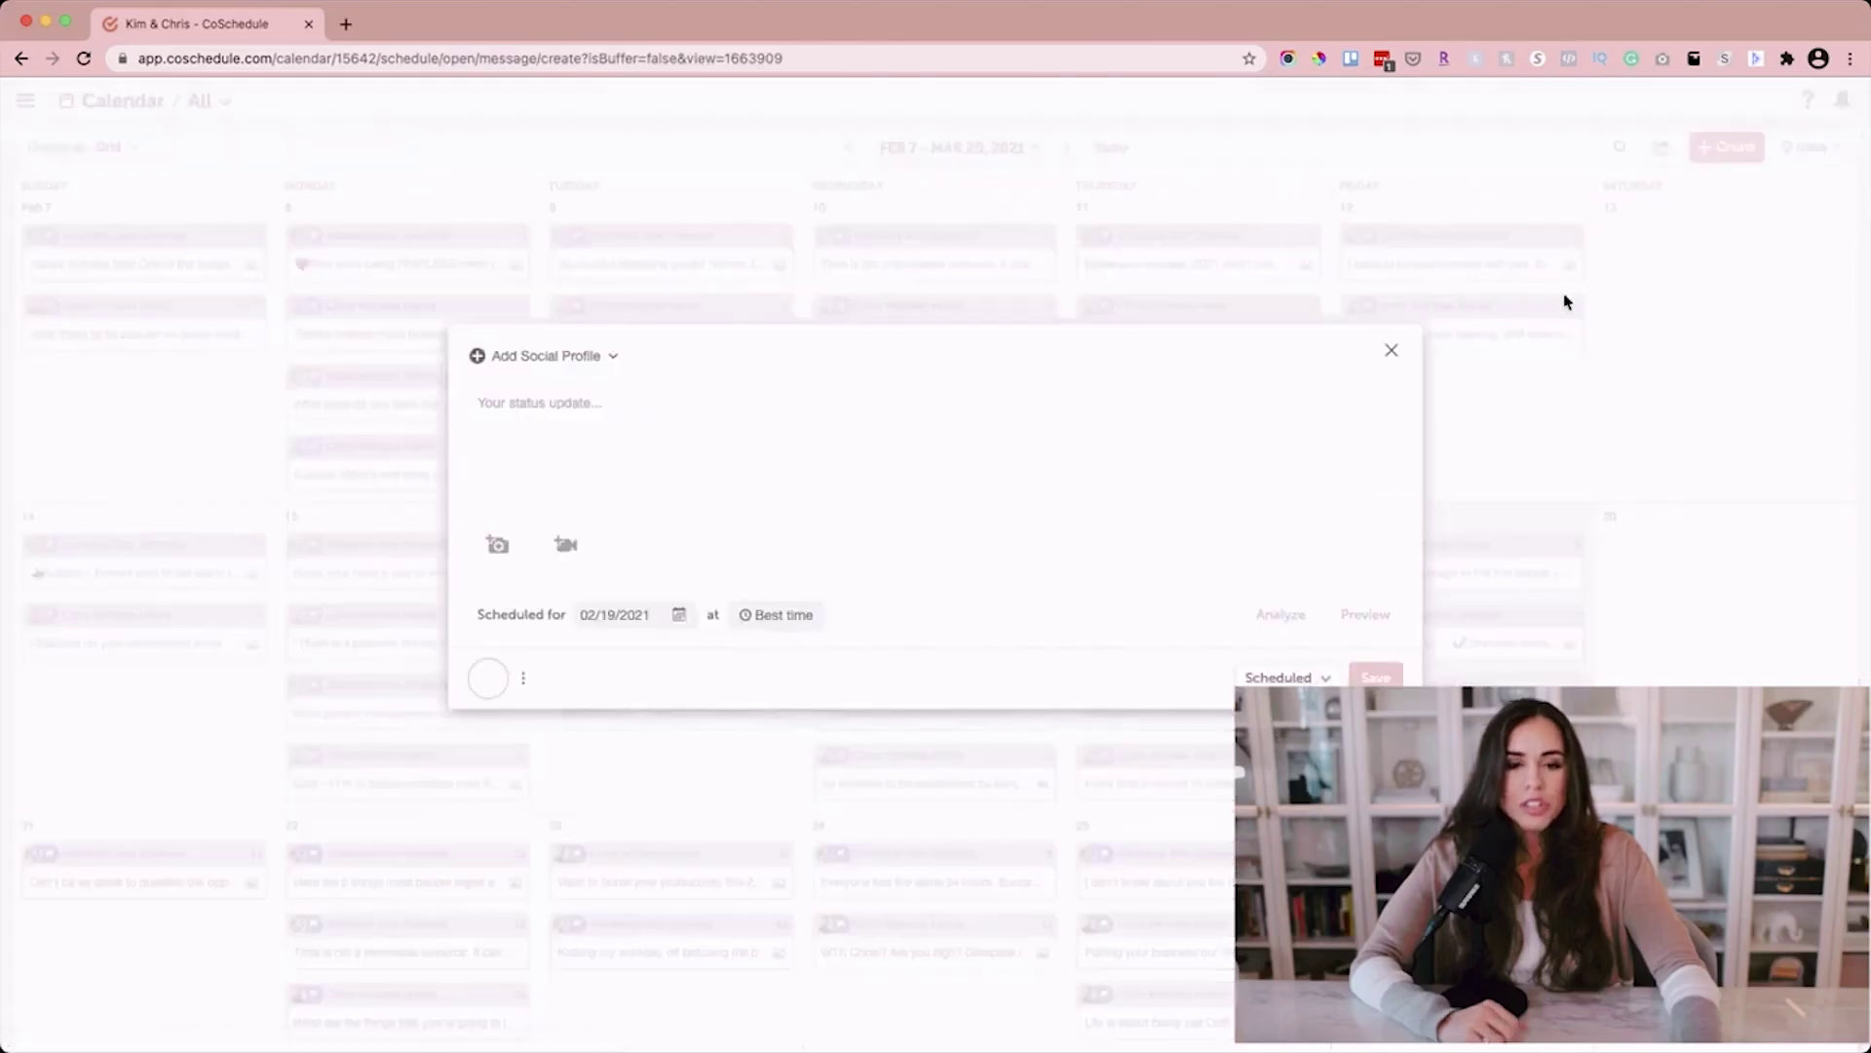
left_click(610, 357)
scroll(645, 565, "down", 3)
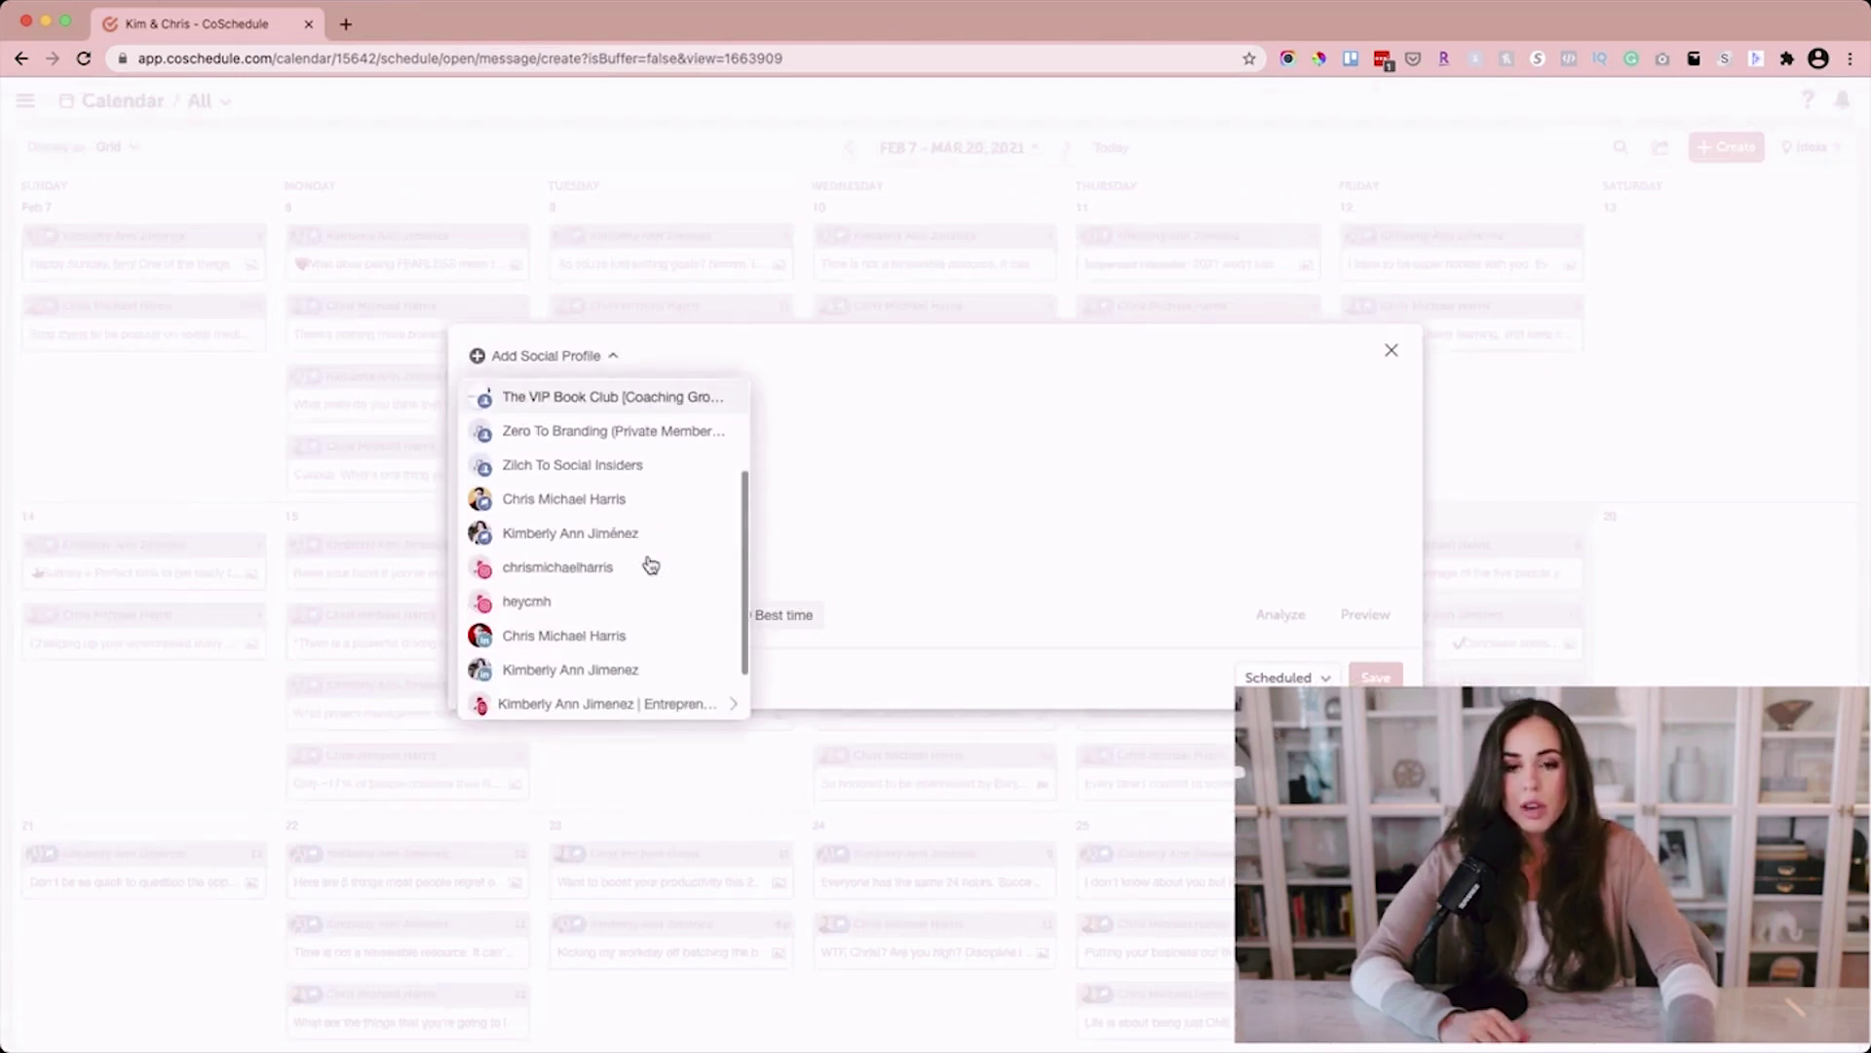
scroll(584, 479, "up", 3)
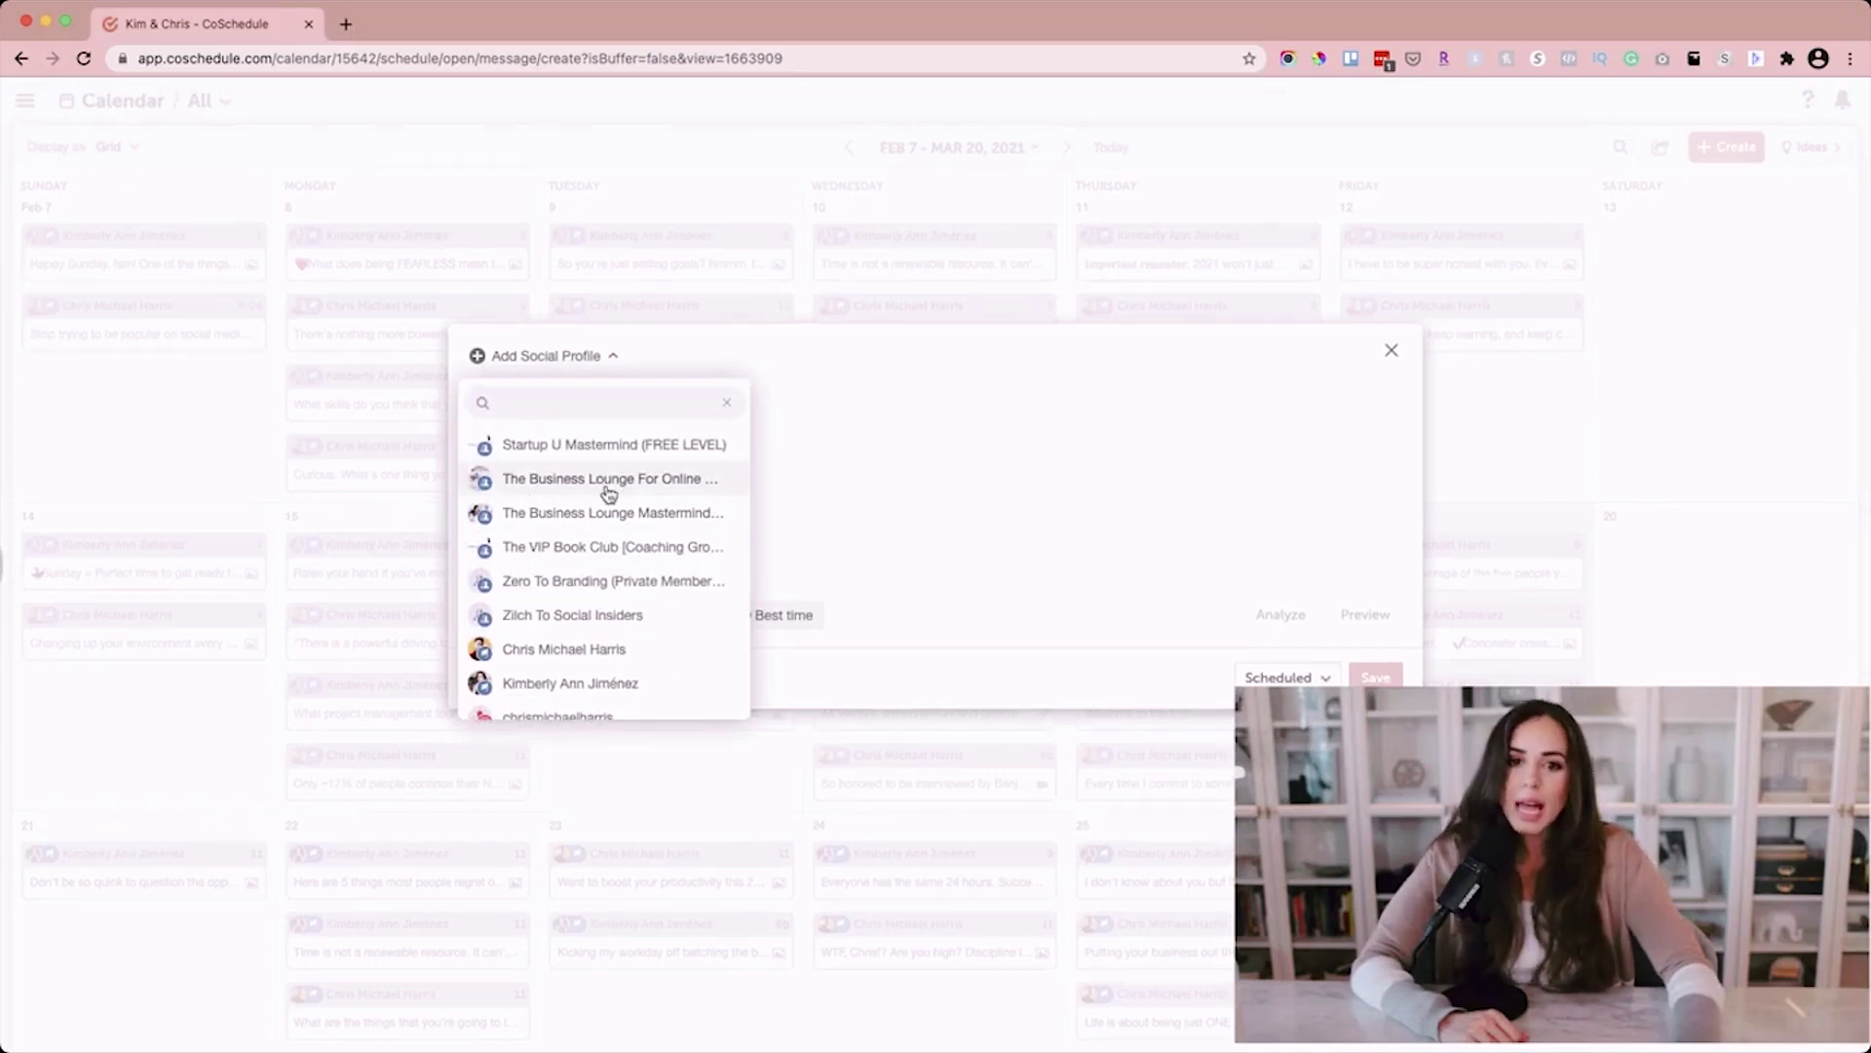
left_click(833, 399)
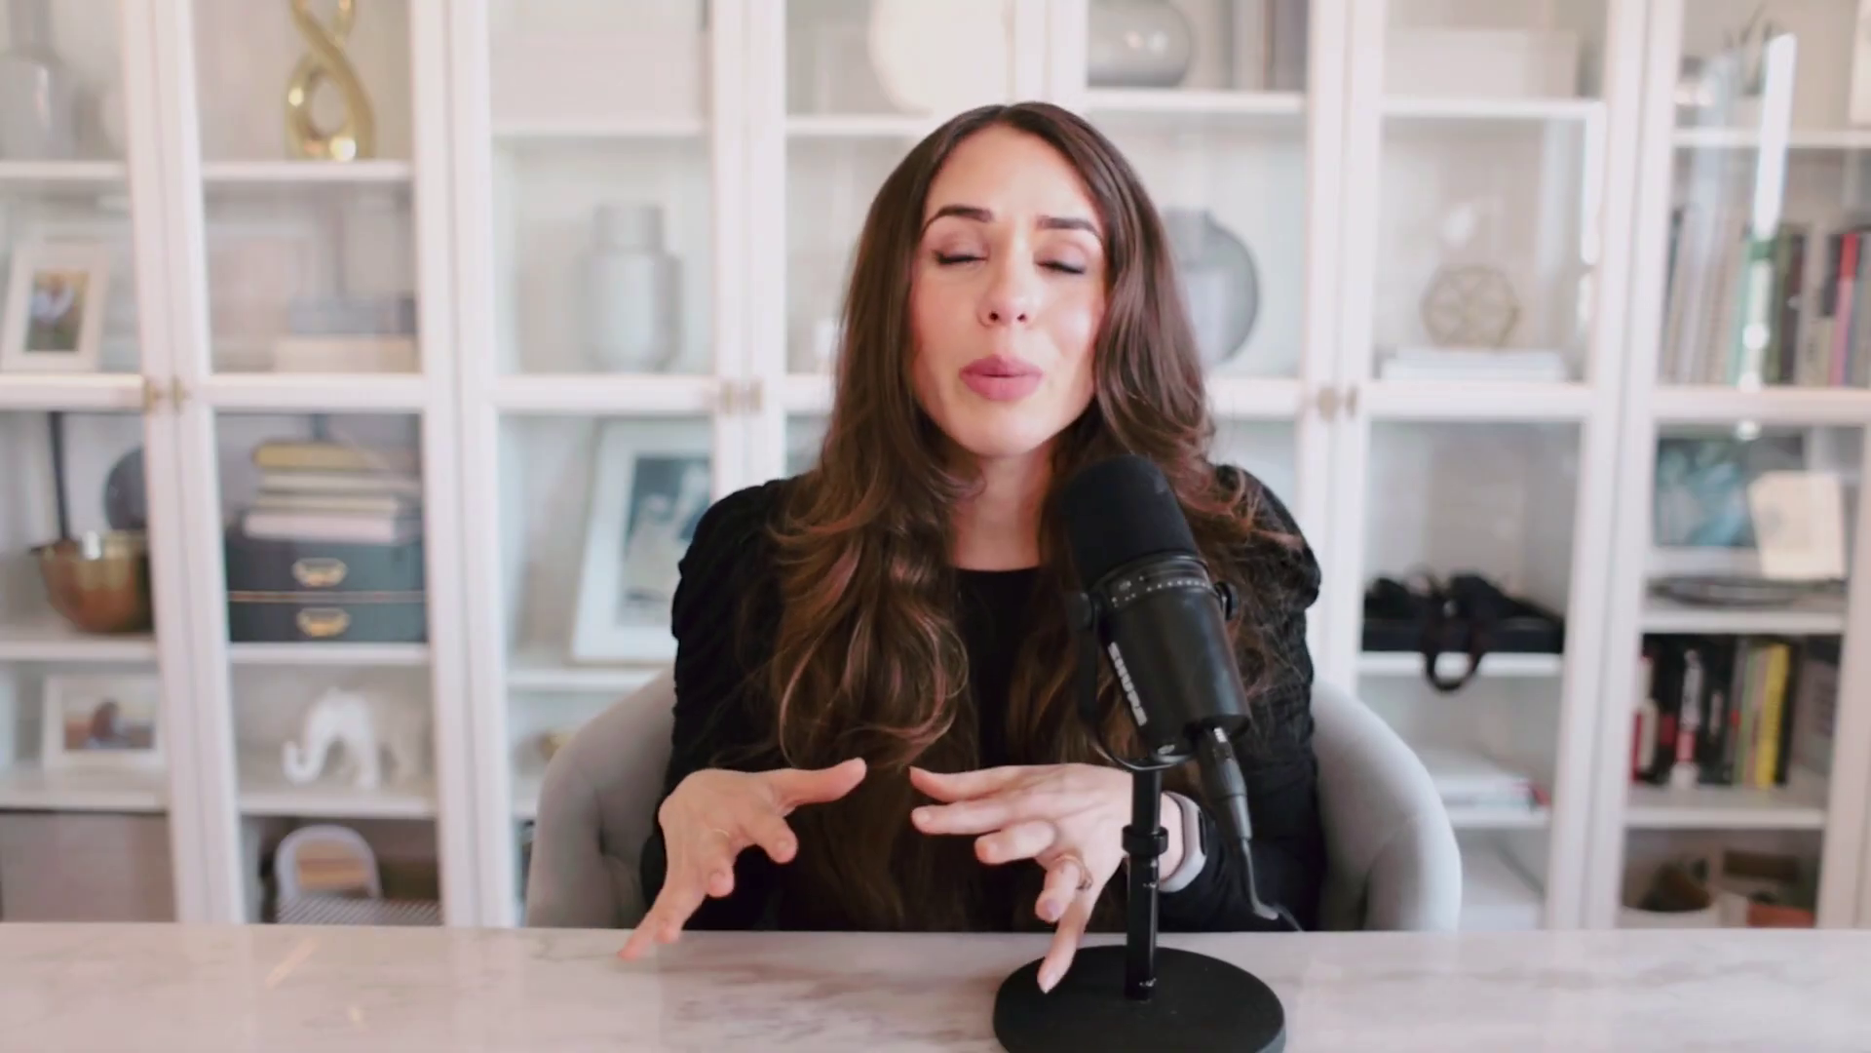